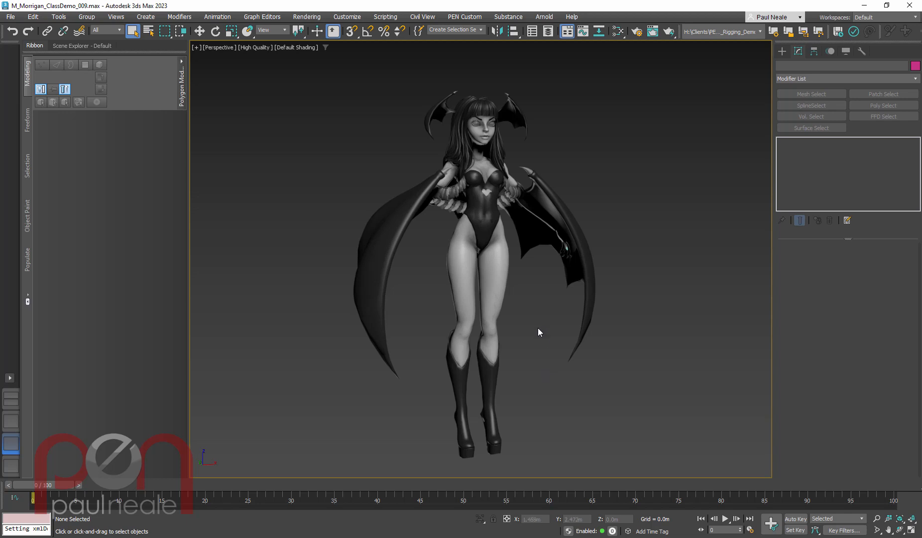
Step: Select the character's body mesh and isolate it from the clothing, hair and wings
middle_click_drag(560, 339, 543, 301, "alt")
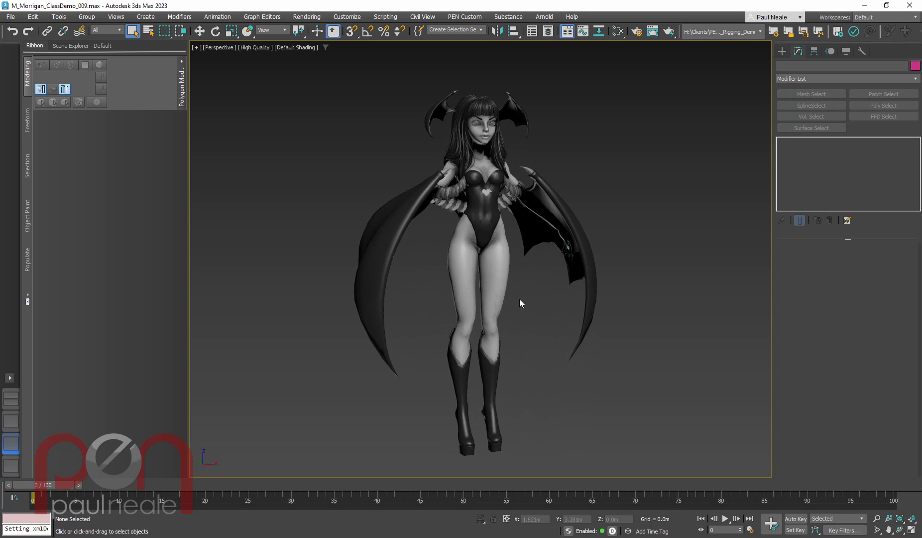
left_click_drag(419, 297, 418, 298)
mouse_move(544, 319)
middle_mouse_down("alt")
mouse_move(529, 302)
mouse_move(503, 305)
mouse_move(515, 298)
mouse_move(515, 309)
mouse_move(538, 311)
middle_mouse_up("alt")
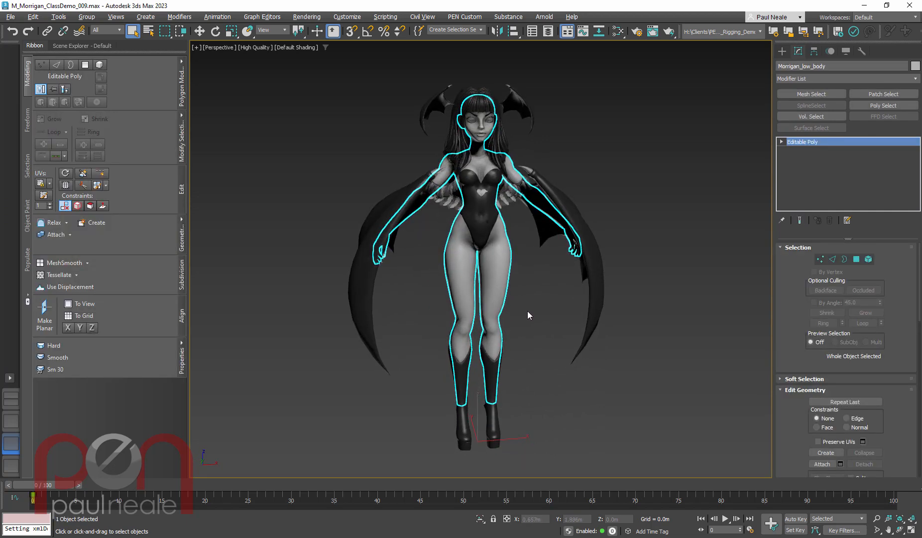
key("alt+q")
scroll(490, 221, "up", 2)
middle_click_drag(490, 220, 535, 218, "alt")
middle_click_drag(535, 217, 527, 278)
scroll(527, 277, "up", 4)
scroll(549, 272, "down", 4)
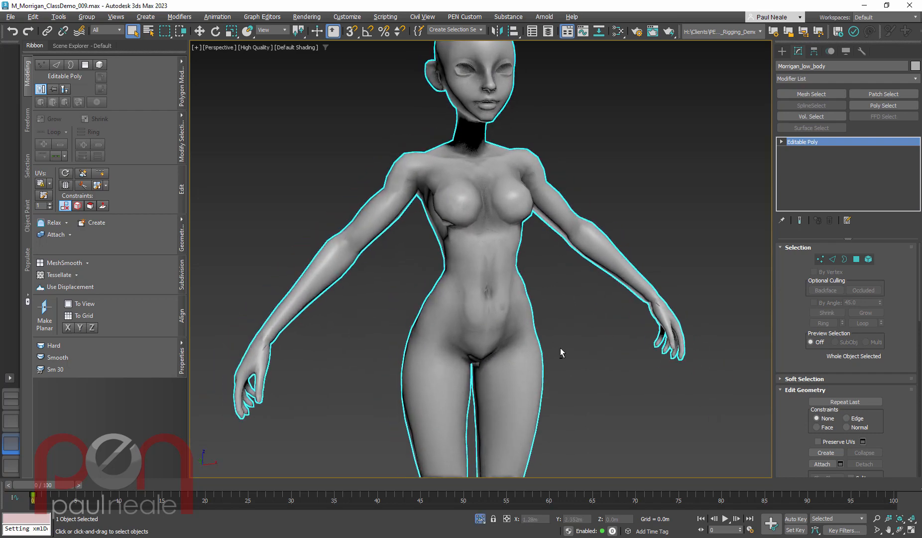
Step: Examine the head and ear topology of the body mesh in a wireframe left view
middle_click_drag(560, 350, 574, 312, "alt")
scroll(549, 322, "down", 1)
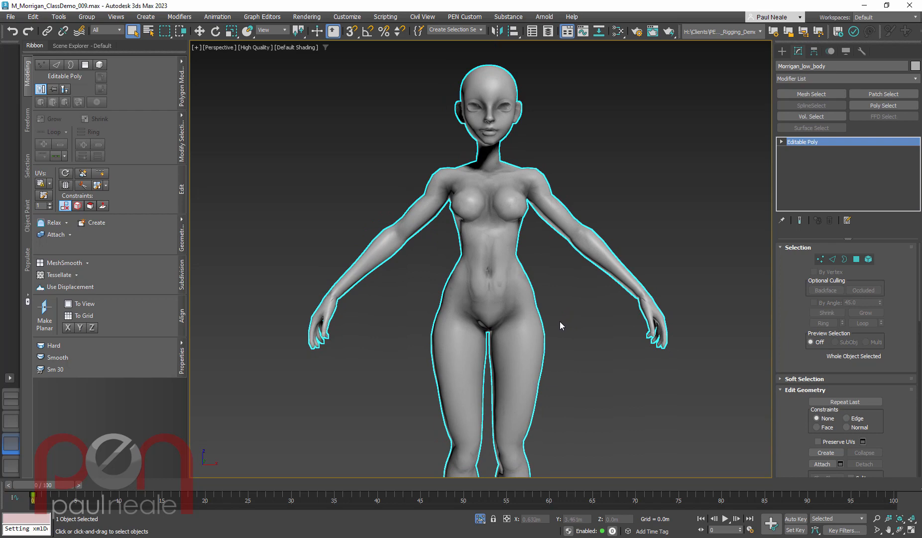
key("l")
scroll(458, 182, "up", 4)
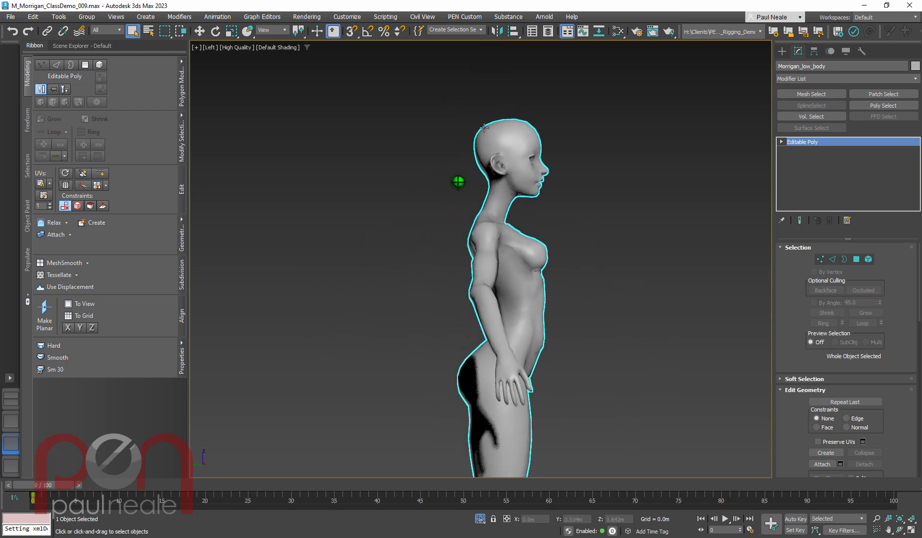
scroll(484, 128, "down", 2)
key("F3")
scroll(487, 208, "up", 6)
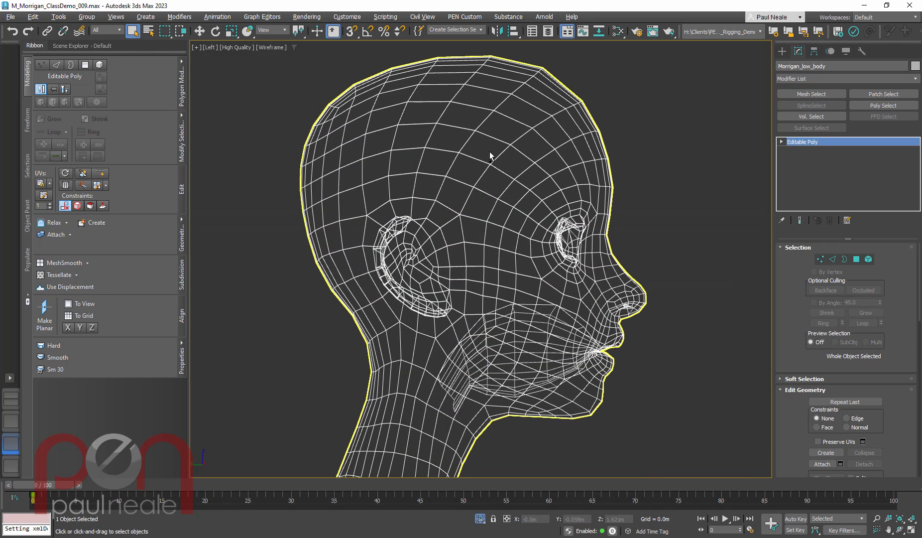
scroll(459, 265, "up", 4)
scroll(459, 265, "down", 2)
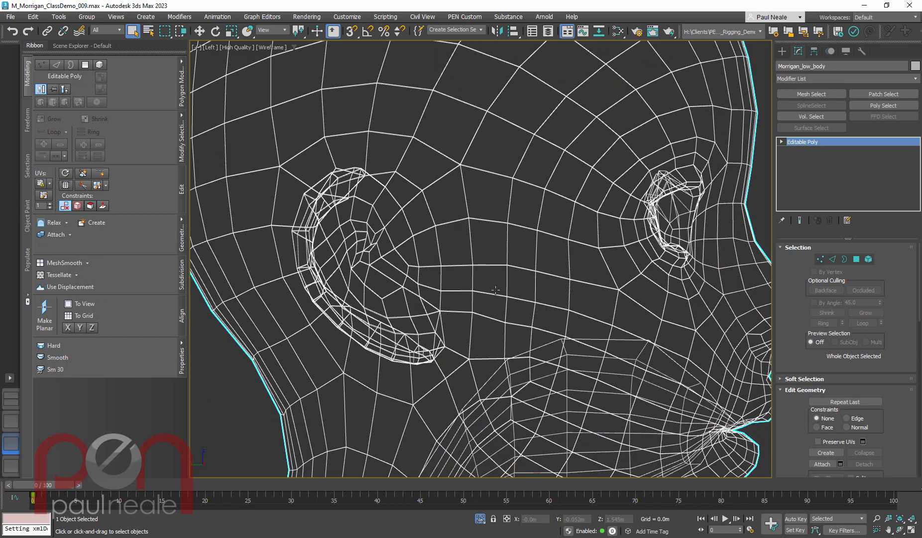
Step: Examine the edge flow of the torso, arm and elbow down to the hips in the wireframe left view
scroll(469, 247, "down", 6)
middle_click_drag(471, 364, 494, 111)
middle_click_drag(461, 291, 483, 174)
scroll(447, 257, "up", 3)
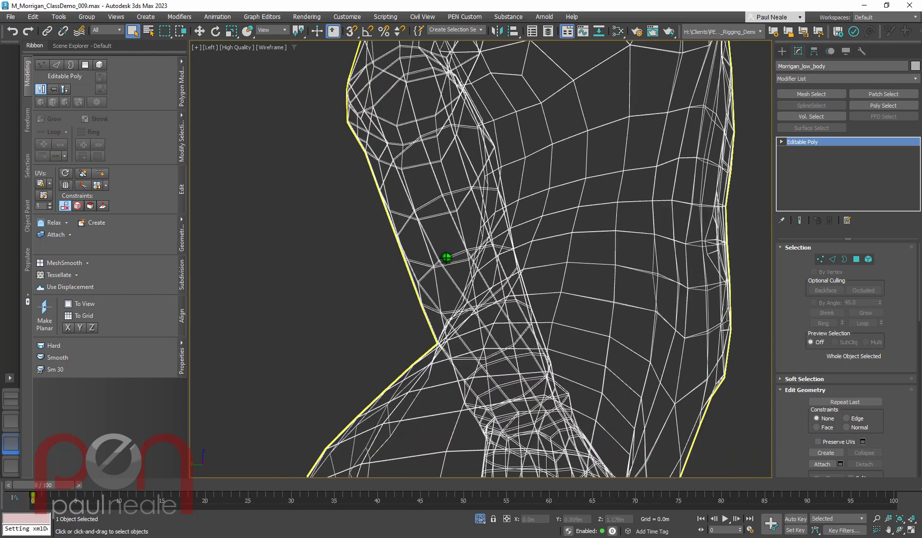
scroll(447, 258, "up", 5)
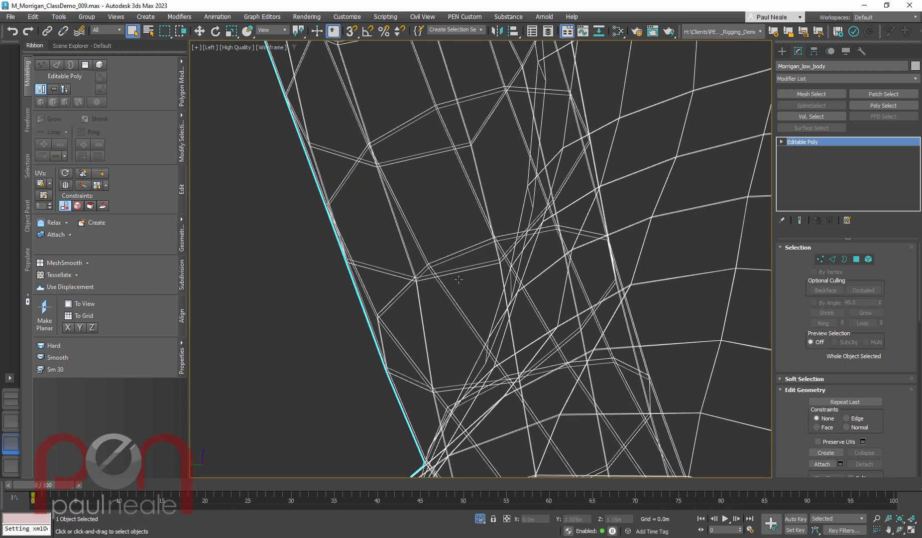
scroll(477, 294, "down", 5)
middle_click_drag(470, 343, 416, 88)
middle_click_drag(436, 312, 433, 264)
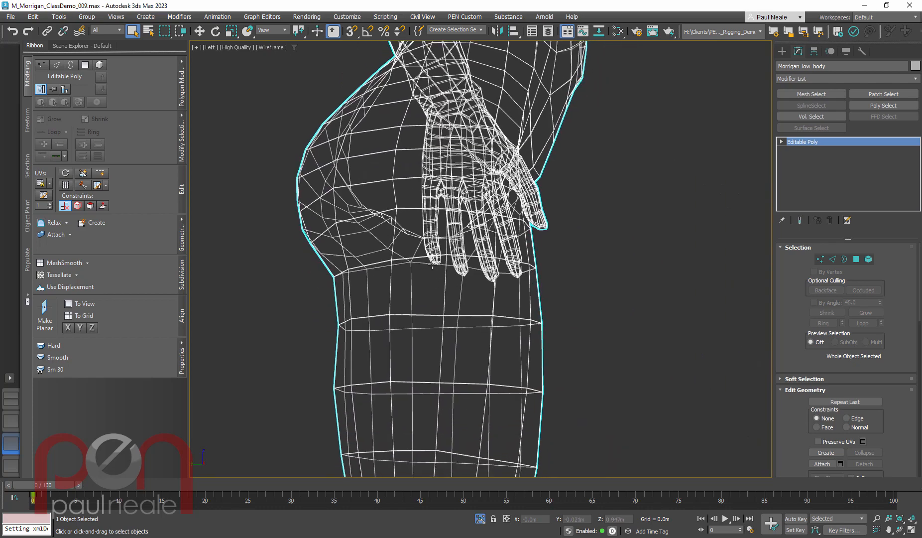
Step: Examine the edge loops of the upper thigh, knee and lower leg, and the finger topology of the hand
scroll(432, 264, "up", 4)
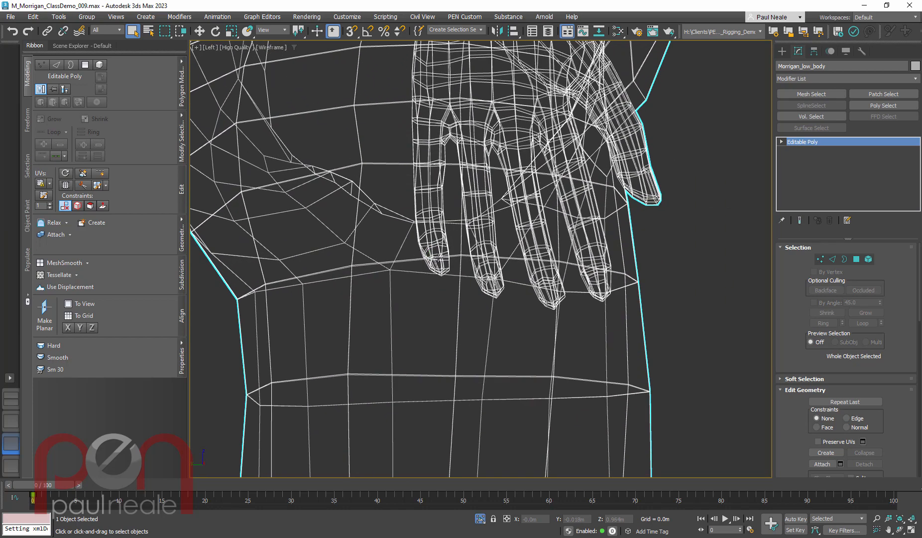
scroll(454, 281, "down", 5)
middle_click_drag(456, 334, 460, 119)
middle_click_drag(454, 300, 457, 85)
middle_click_drag(434, 364, 410, 394)
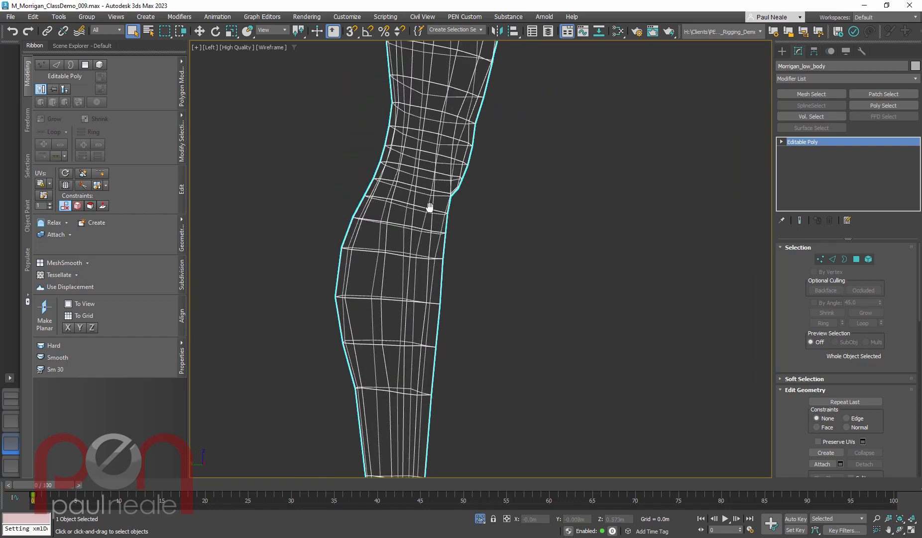
middle_click_drag(429, 206, 415, 448)
middle_click_drag(430, 225, 438, 414)
scroll(463, 309, "up", 6)
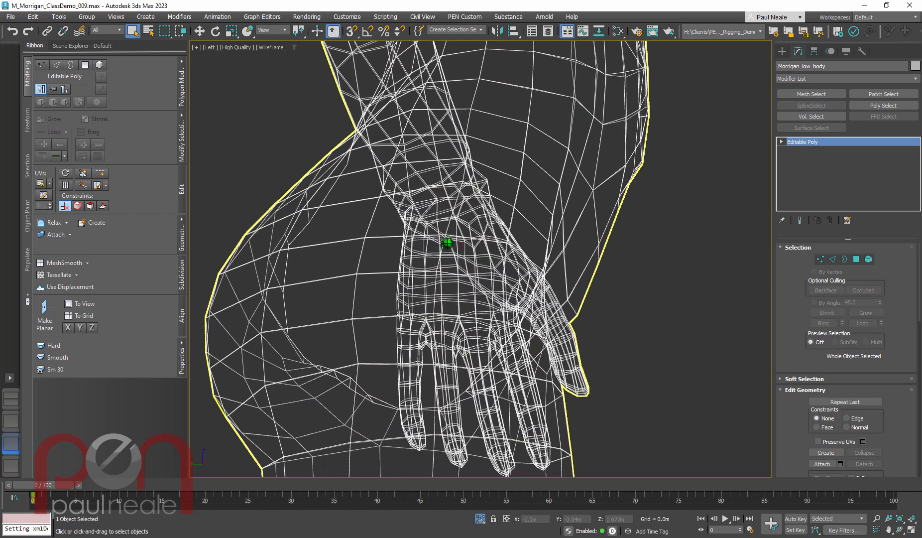
middle_click_drag(465, 319, 465, 252)
scroll(464, 257, "up", 2)
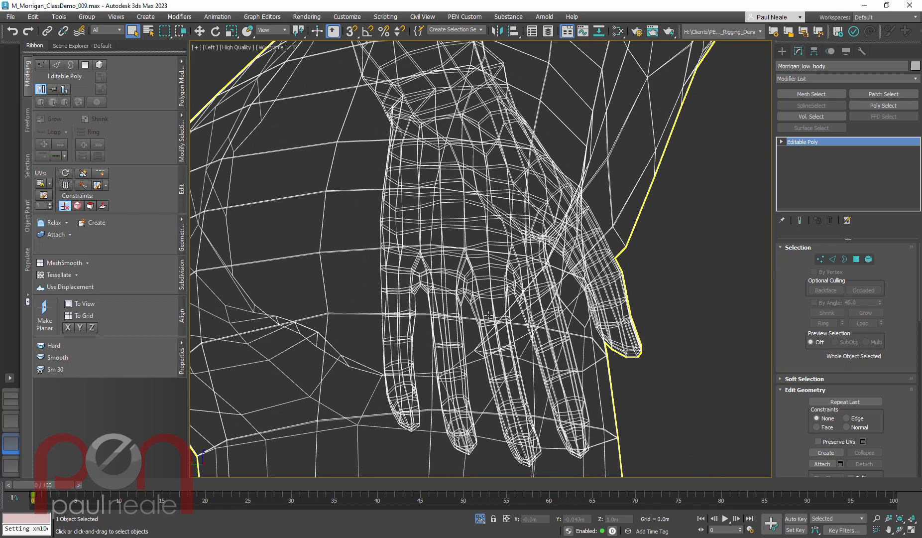
scroll(461, 290, "down", 10)
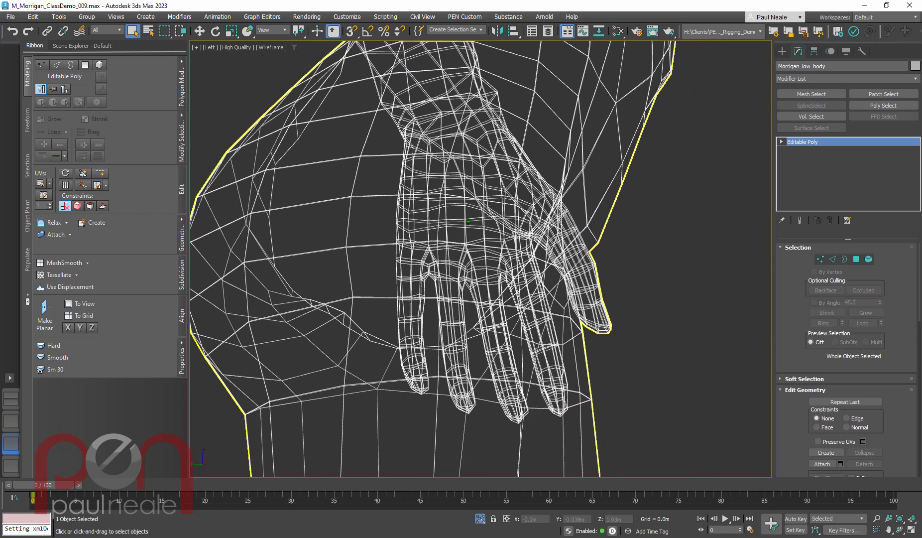
Step: Examine the abdomen and pelvis topology in the wireframe front view
key("f")
middle_click_drag(492, 299, 498, 459)
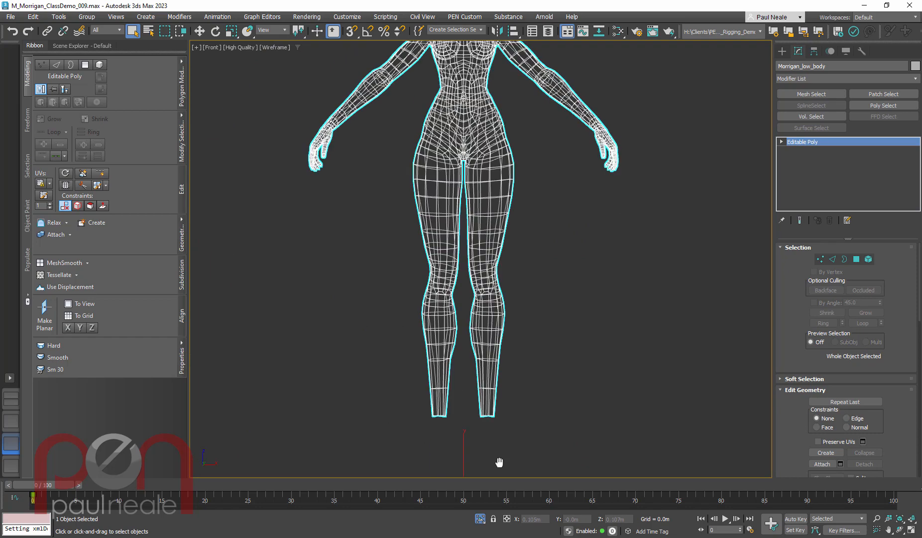
scroll(469, 258, "up", 5)
scroll(470, 260, "up", 6)
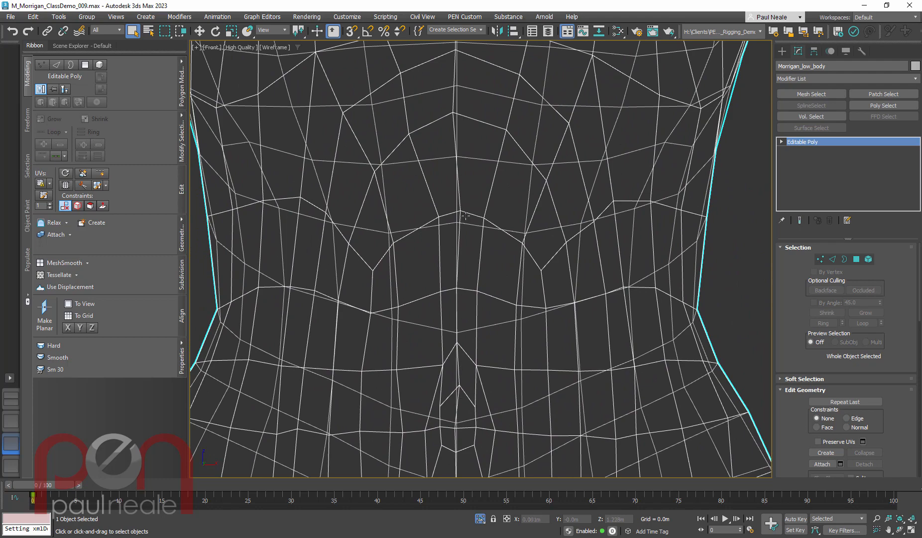
scroll(465, 215, "down", 8)
scroll(461, 215, "up", 3)
scroll(480, 264, "down", 8)
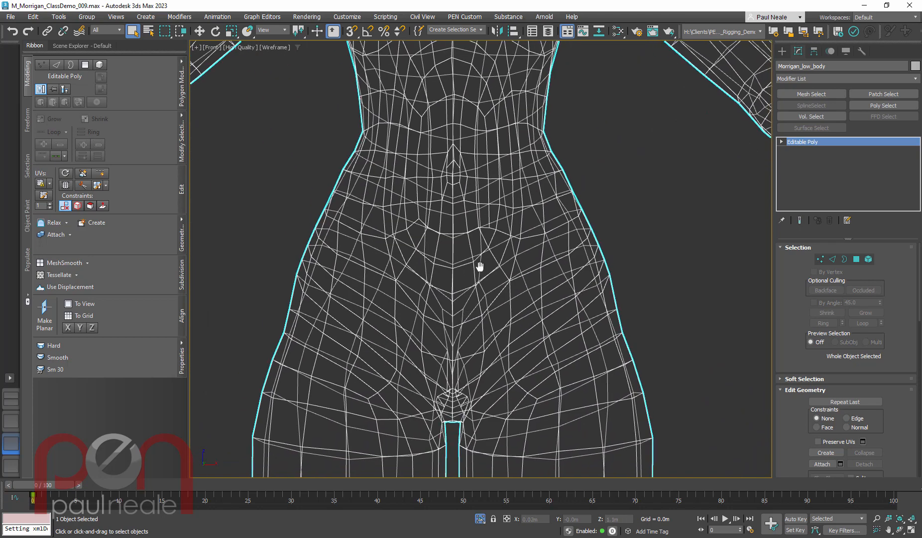
scroll(480, 182, "up", 5)
scroll(480, 182, "down", 5)
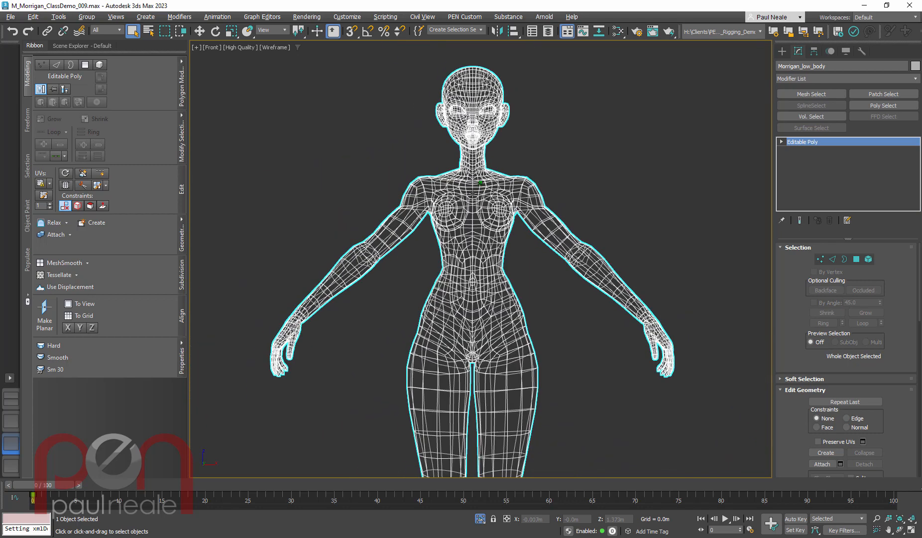
Step: Display the body mesh shaded with edged faces
middle_click_drag(499, 267, 497, 229)
key("F3")
mouse_move(506, 272)
middle_mouse_down("alt")
mouse_move(517, 296)
mouse_move(523, 286)
middle_mouse_up("alt")
key("F4")
middle_click_drag(507, 244, 511, 270, "alt")
scroll(502, 230, "up", 1)
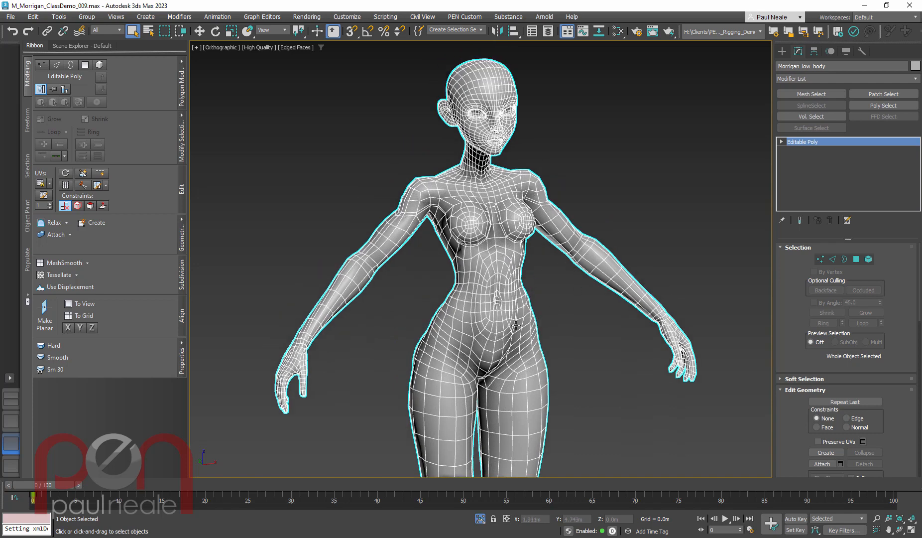
Step: In the perspective view, select the vertical edge loop along the body's centre line at edge level
key("p")
middle_click_drag(525, 313, 497, 306, "alt")
scroll(523, 295, "up", 2)
key("2")
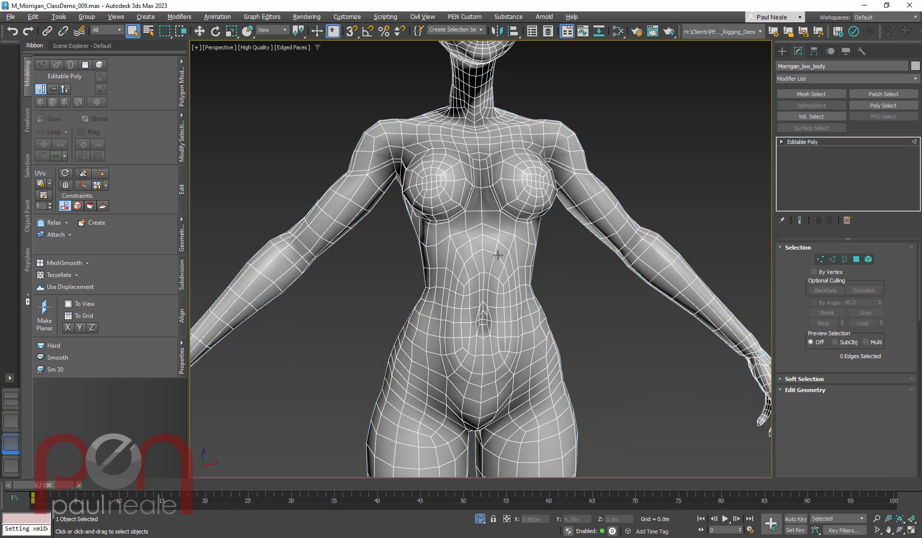
scroll(485, 247, "up", 4)
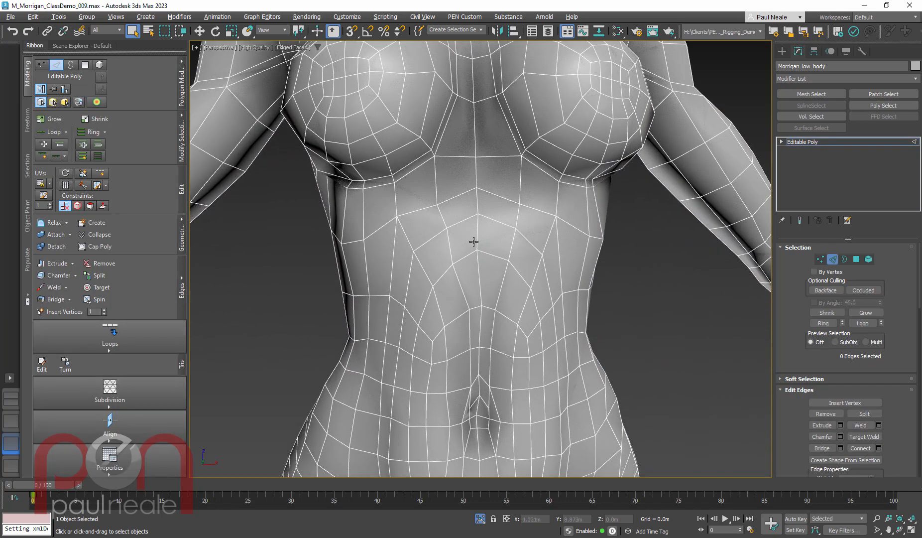
double_click(477, 235)
scroll(510, 267, "down", 5)
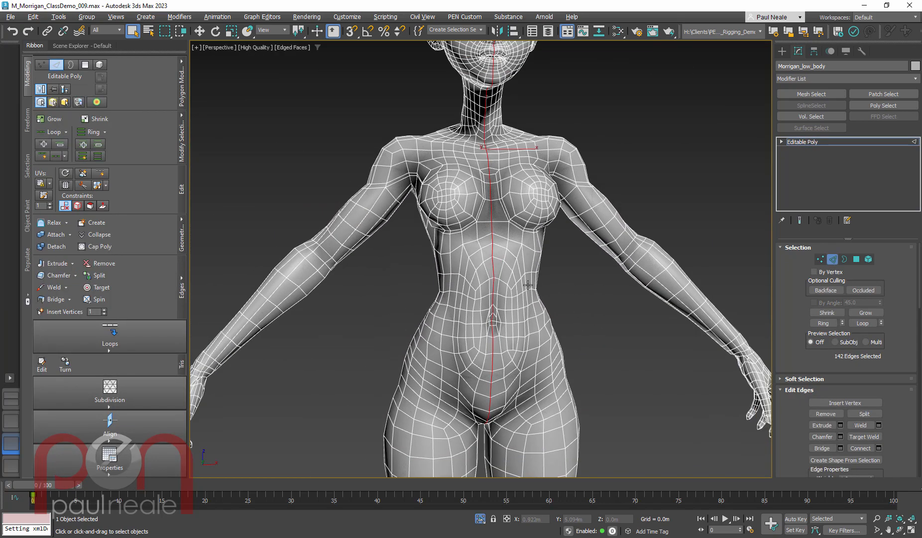
Step: Inspect in wireframe whether the selected centre loop runs continuously around the body, including the pelvis and head
mouse_move(500, 219)
middle_mouse_down()
mouse_move(498, 383)
mouse_move(517, 209)
mouse_move(491, 245)
middle_mouse_up()
key("F4")
mouse_move(507, 279)
middle_mouse_down("alt")
mouse_move(513, 296)
mouse_move(459, 225)
middle_mouse_up("alt")
key("F3")
scroll(459, 226, "up", 4)
scroll(459, 225, "up", 5)
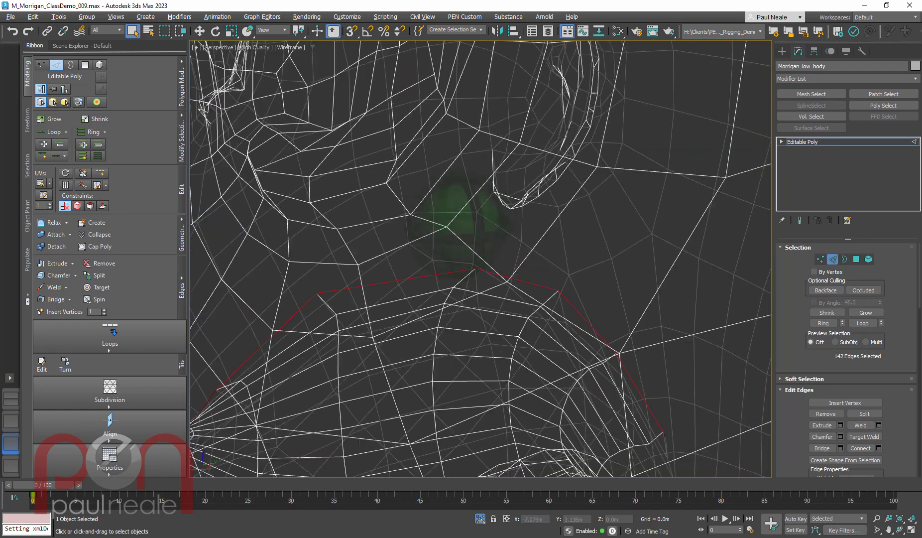
middle_click_drag(578, 269, 486, 238, "alt")
scroll(537, 244, "down", 5)
middle_click_drag(486, 238, 481, 178)
scroll(481, 178, "down", 5)
middle_click_drag(489, 284, 474, 362, "alt")
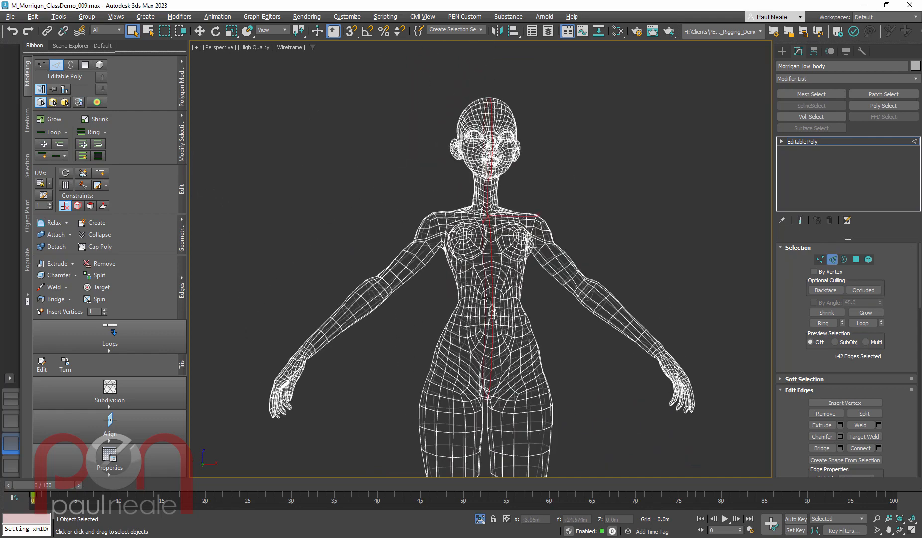
middle_click_drag(473, 311, 488, 287, "alt")
scroll(502, 295, "up", 2)
scroll(489, 286, "up", 2)
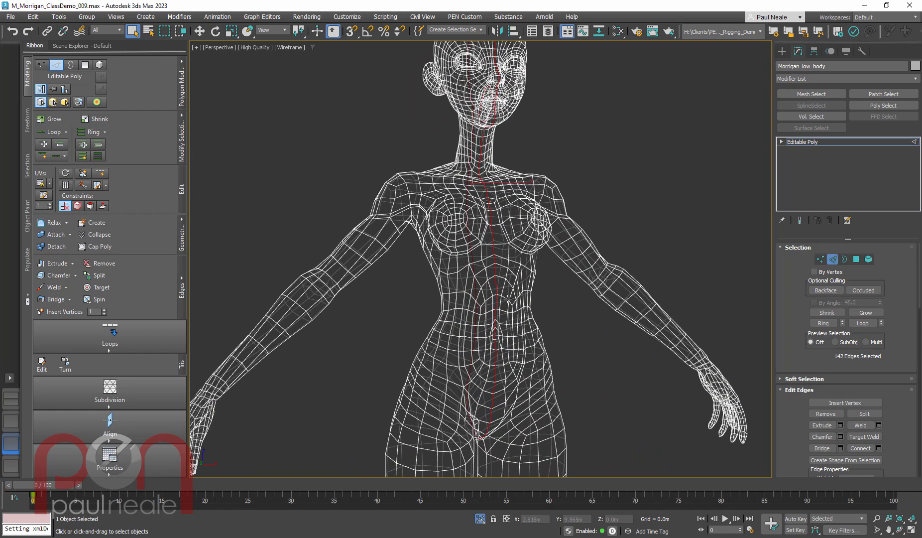
Step: Split the body mesh along the selected centre edge loop
right_click(506, 294)
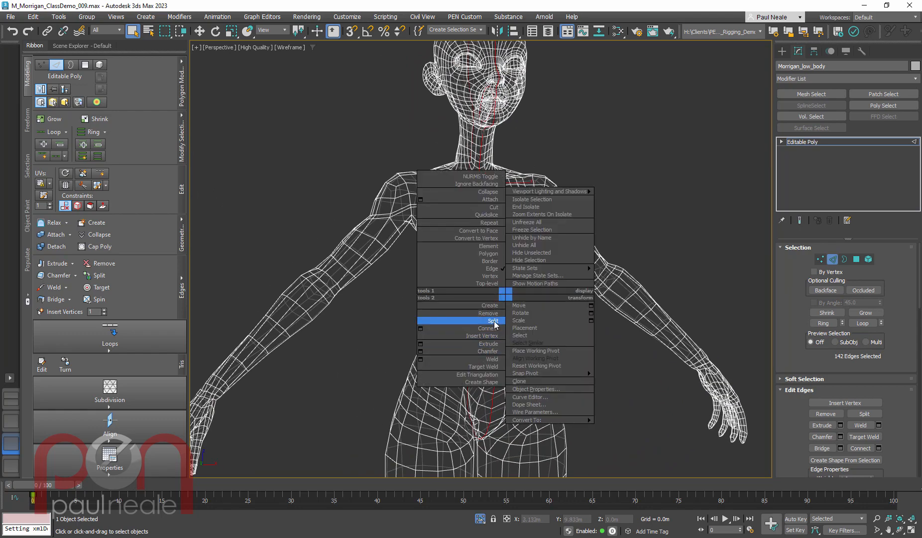
left_click(494, 322)
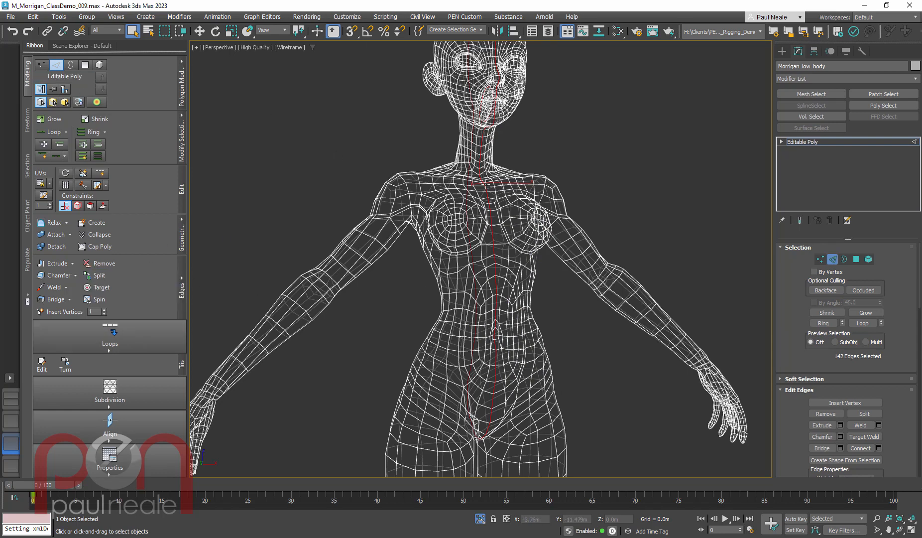
middle_click_drag(513, 343, 554, 314, "alt")
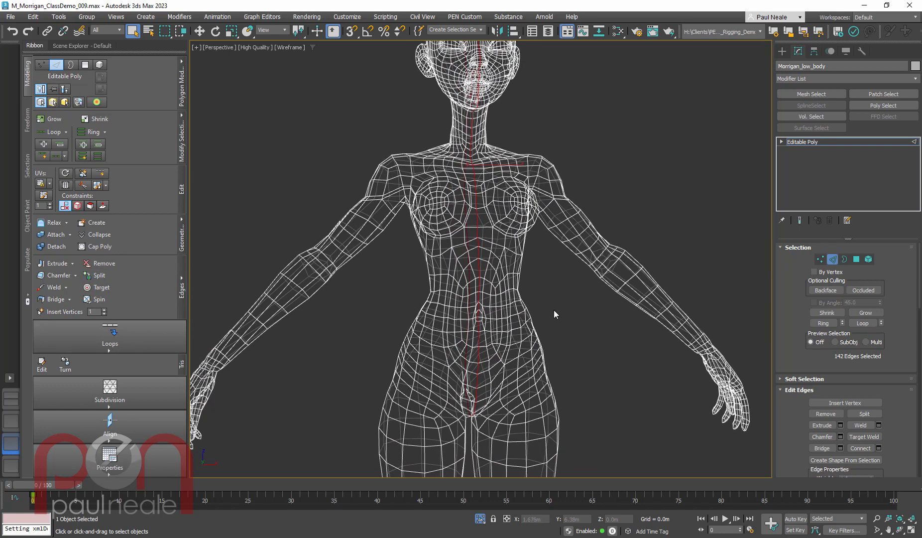
Step: Select the element forming the character's left half and delete it
key("4")
key("5")
left_click(531, 348)
middle_click_drag(512, 340, 523, 281, "alt")
scroll(535, 346, "down", 4)
key("Delete")
scroll(491, 257, "up", 4)
Step: Show the grid in the front view and check the remaining half's centre edge against the vertical axis line
key("f")
scroll(559, 292, "down", 1)
key("g")
scroll(515, 299, "up", 2)
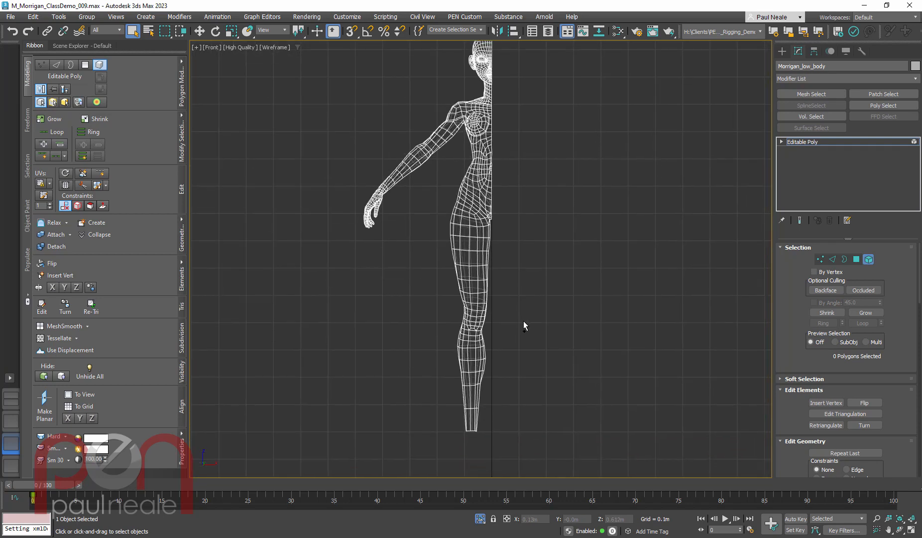
scroll(523, 321, "down", 2)
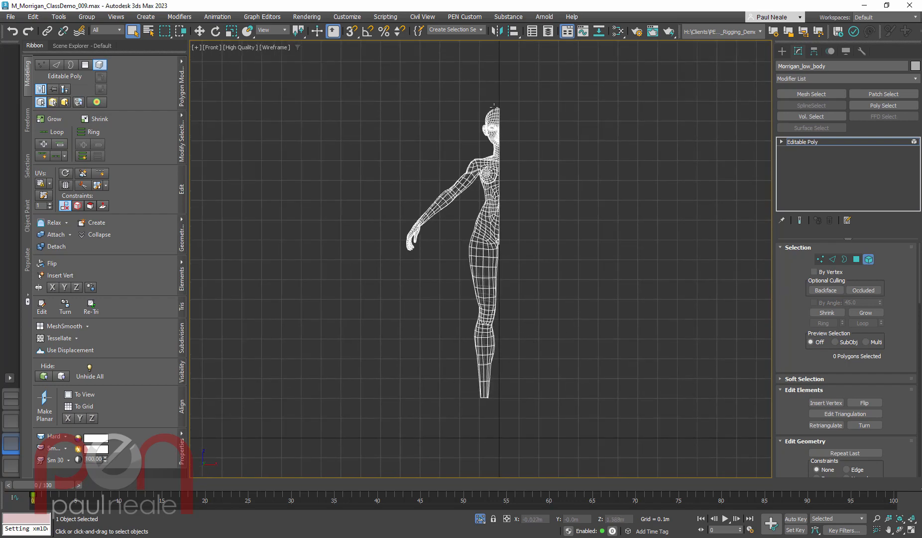
scroll(493, 165, "up", 6)
scroll(531, 313, "up", 5)
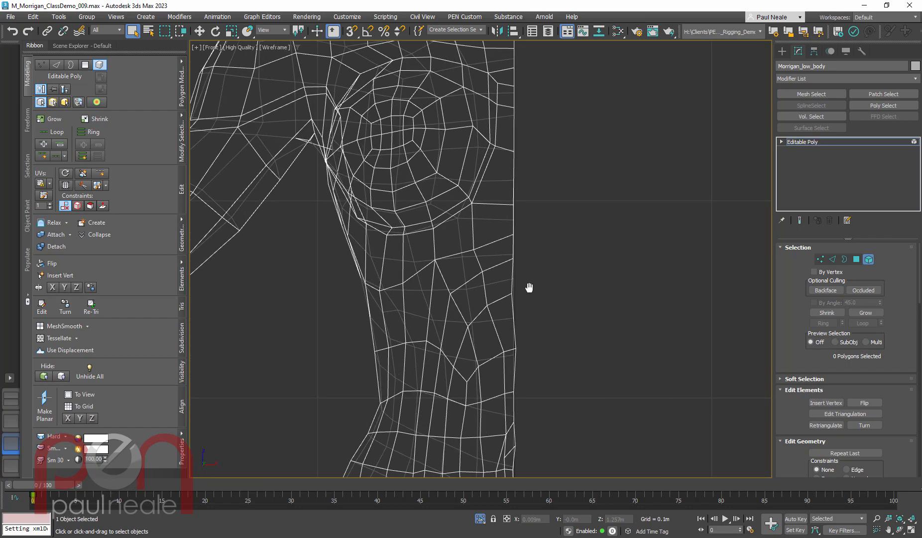
Step: Select the open border along the body's centre line and make it planar in X
key("3")
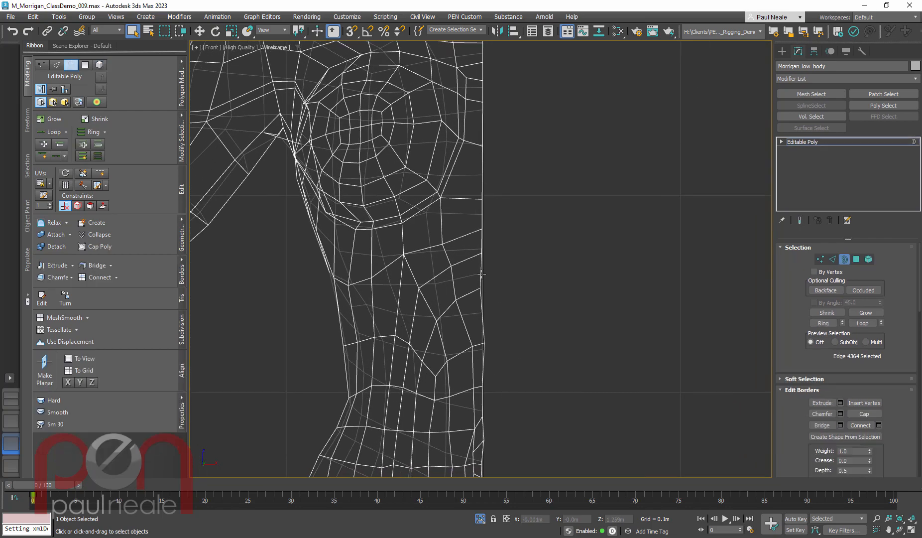
left_click(482, 274)
middle_click_drag(488, 275, 464, 311, "alt")
scroll(463, 311, "down", 4)
middle_click_drag(505, 357, 542, 301, "alt")
scroll(253, 328, "up", 2)
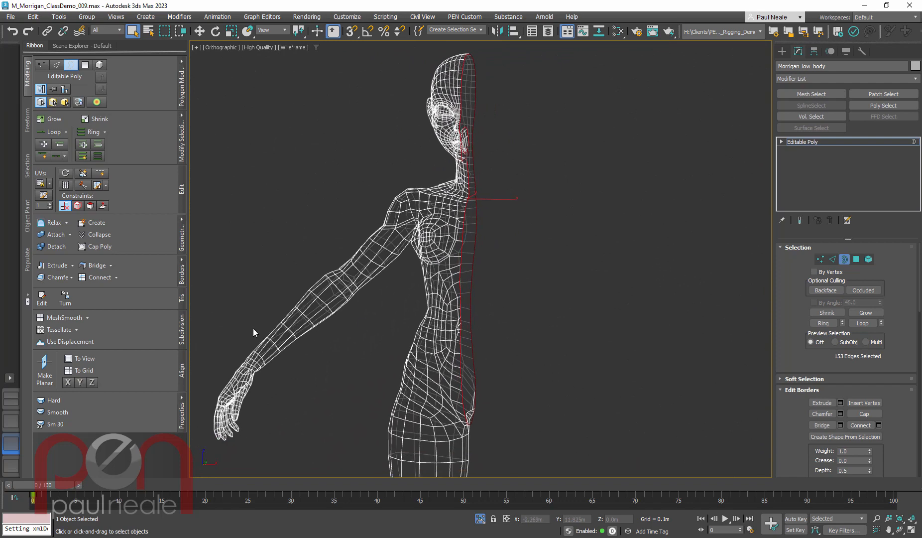
left_click(68, 384)
scroll(527, 331, "up", 2)
scroll(522, 393, "down", 1)
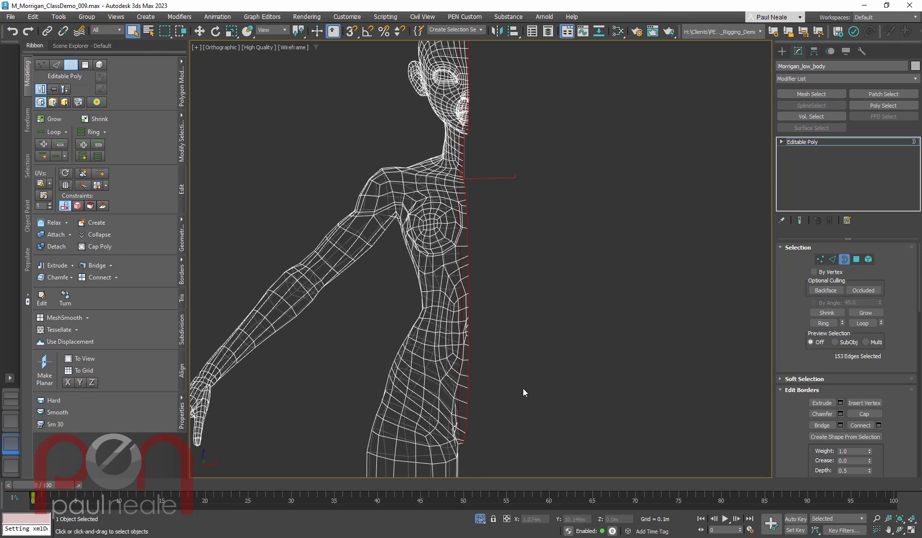
Step: Align the selected centre border on the world centre by setting its X position to 0 m with the Move tool
right_click(533, 343)
left_click(554, 352)
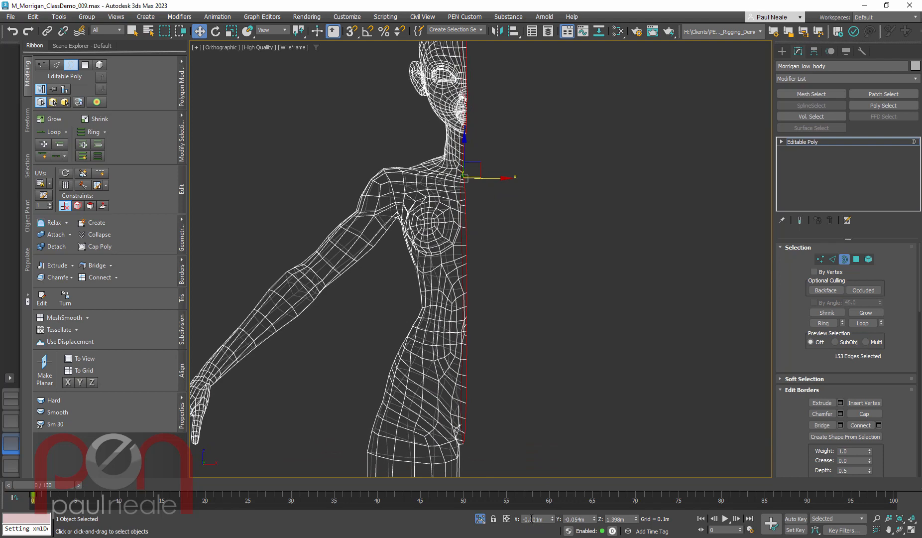
right_click(553, 520)
scroll(531, 299, "down", 3)
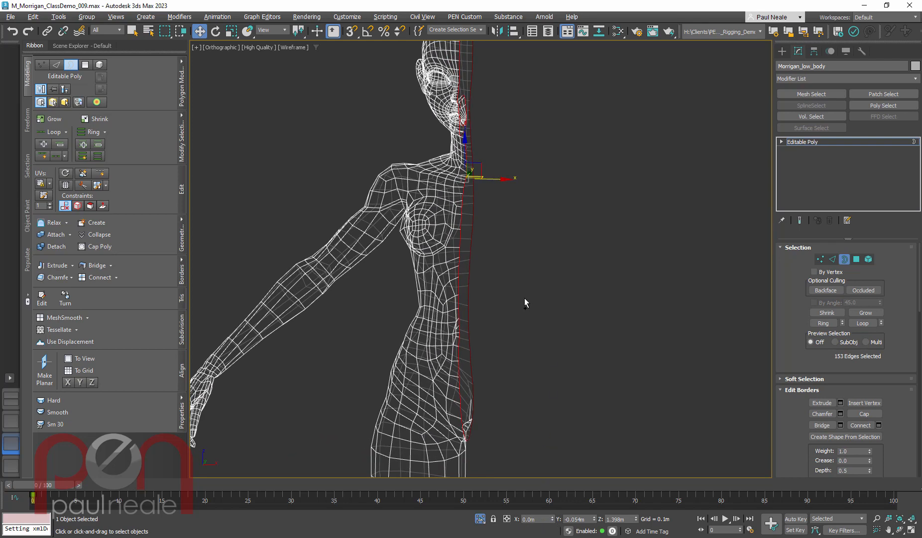
Step: Deselect the border, leave border editing and display the half body shaded with edged faces
left_click(556, 297)
mouse_move(559, 326)
middle_mouse_down("alt")
mouse_move(561, 314)
mouse_move(552, 325)
mouse_move(560, 291)
mouse_move(552, 317)
mouse_move(566, 300)
mouse_move(538, 254)
mouse_move(515, 265)
mouse_move(537, 253)
mouse_move(504, 260)
mouse_move(537, 255)
middle_mouse_up("alt")
key("3")
key("F3")
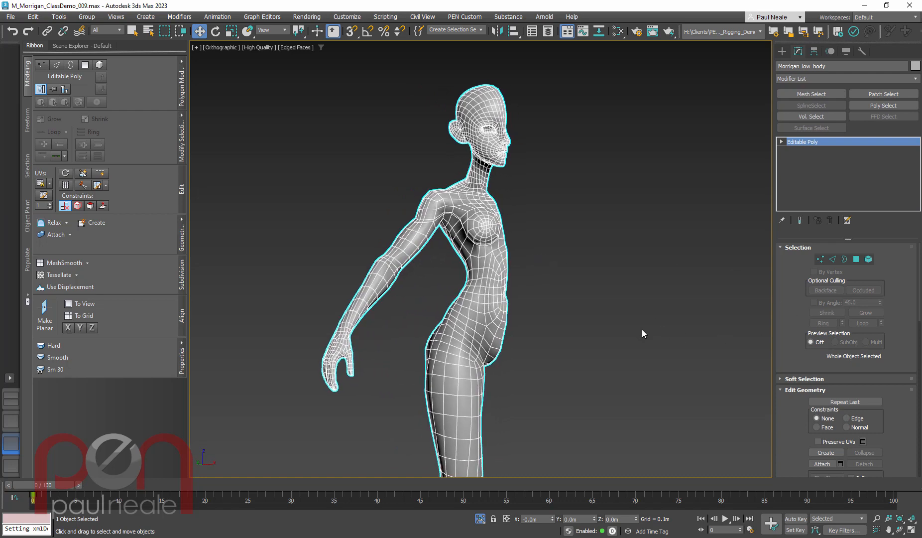
Step: Show the Mesh Editing modifier set and add a Symmetry modifier to the half body
left_click(847, 220)
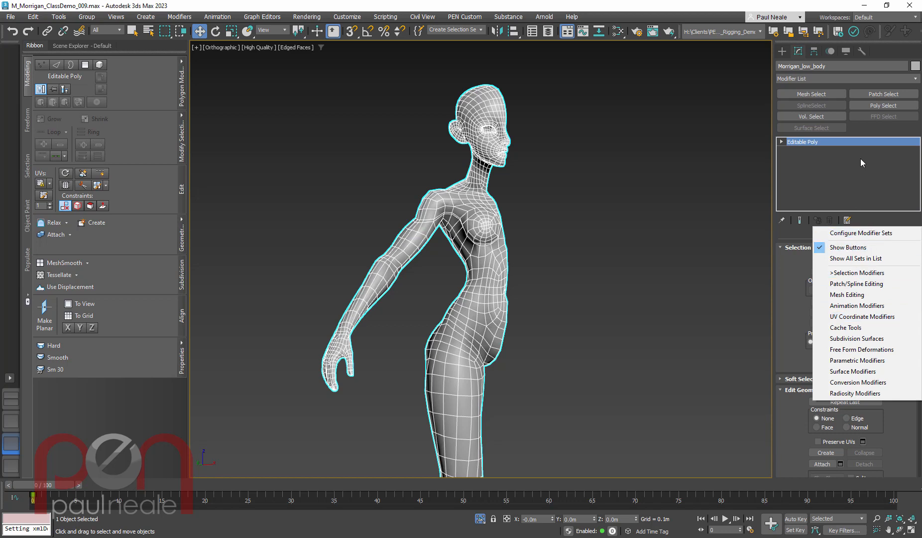
left_click(855, 294)
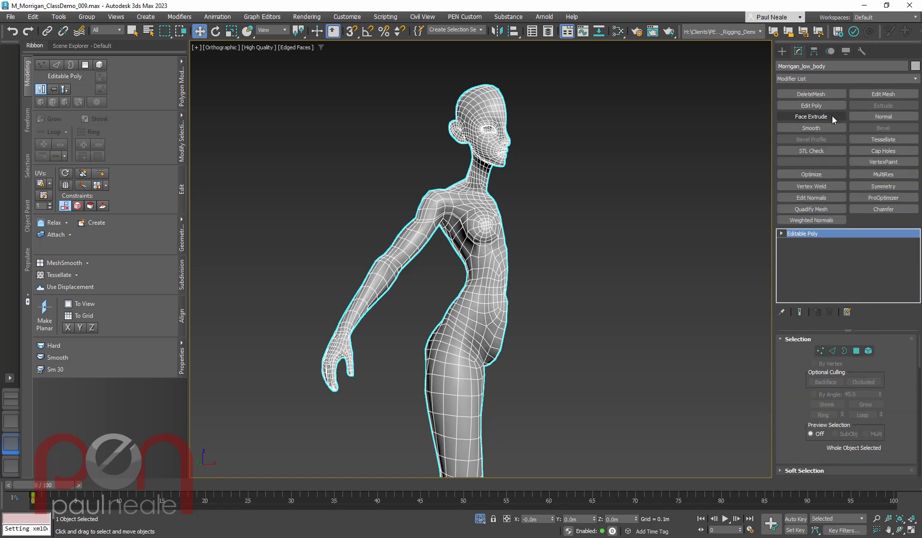
left_click(884, 186)
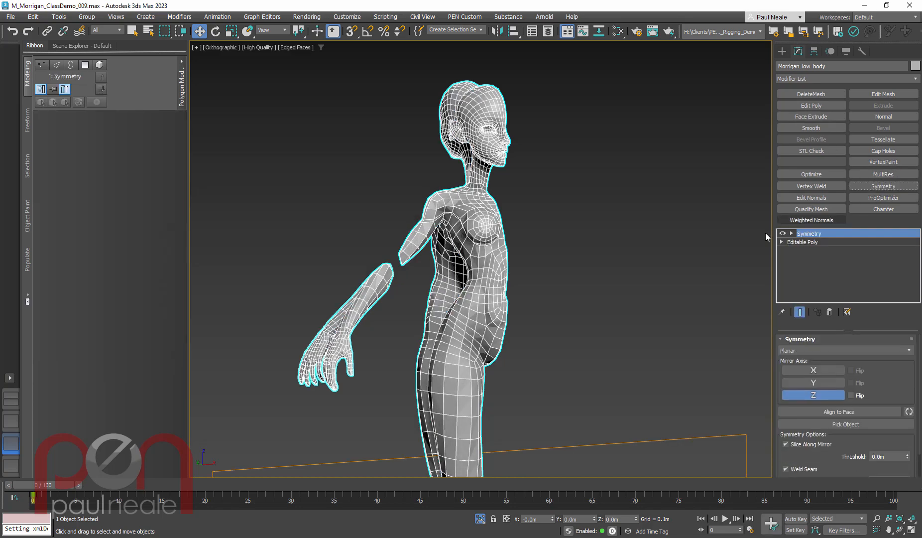
Step: Set the Symmetry mirror axis to X and turn off Slice Along Mirror
middle_click_drag(621, 271, 592, 282, "alt")
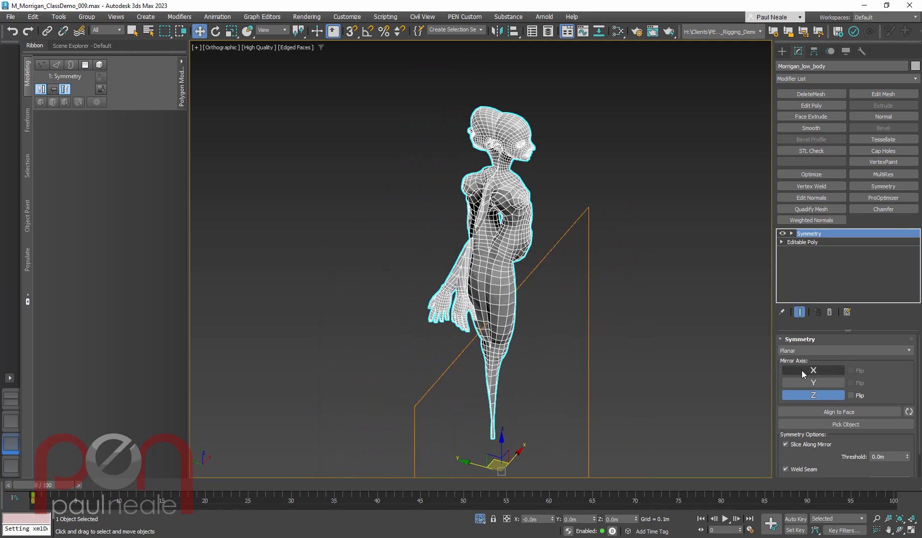
left_click(802, 371)
mouse_move(661, 322)
middle_mouse_down("alt")
mouse_move(647, 298)
mouse_move(675, 322)
mouse_move(671, 308)
middle_mouse_up("alt")
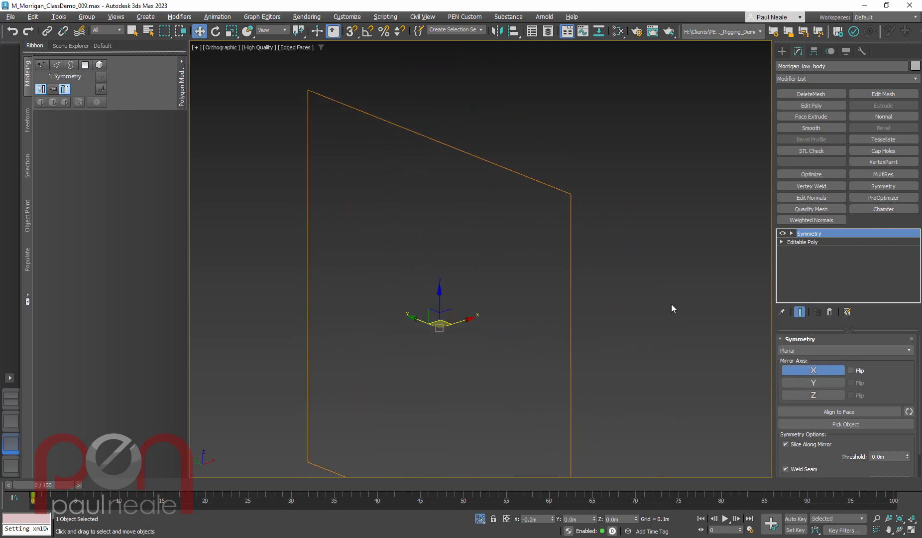
left_click(787, 445)
middle_click_drag(594, 149, 598, 320)
middle_click_drag(597, 320, 602, 312)
scroll(832, 443, "down", 3)
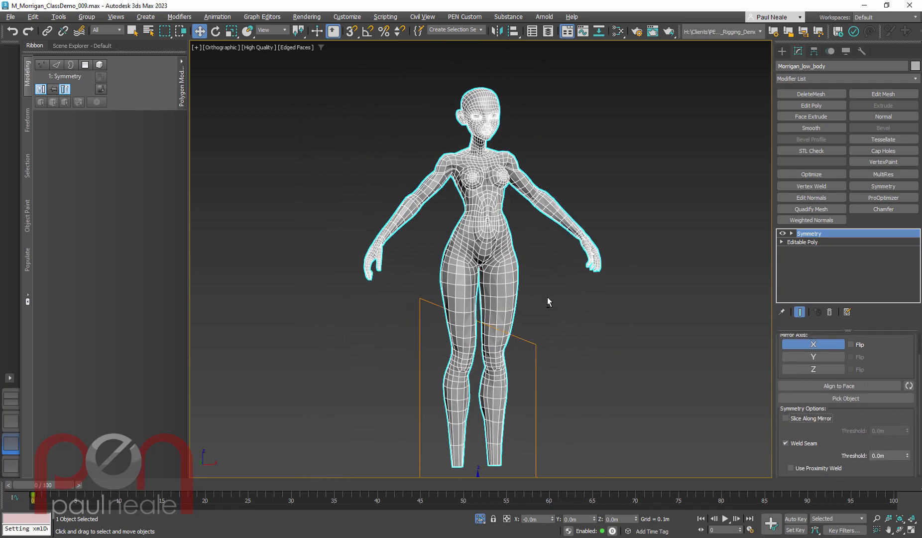
middle_click_drag(548, 297, 562, 303, "alt")
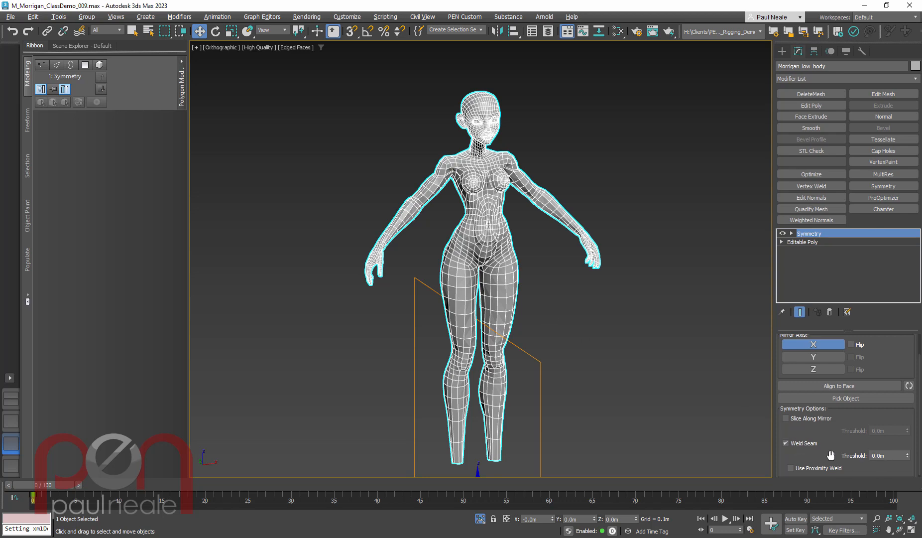
Step: Set the Symmetry modifier's Weld Seam threshold to 0.001 m
left_click(908, 455)
scroll(478, 197, "up", 5)
middle_click_drag(527, 196, 460, 217)
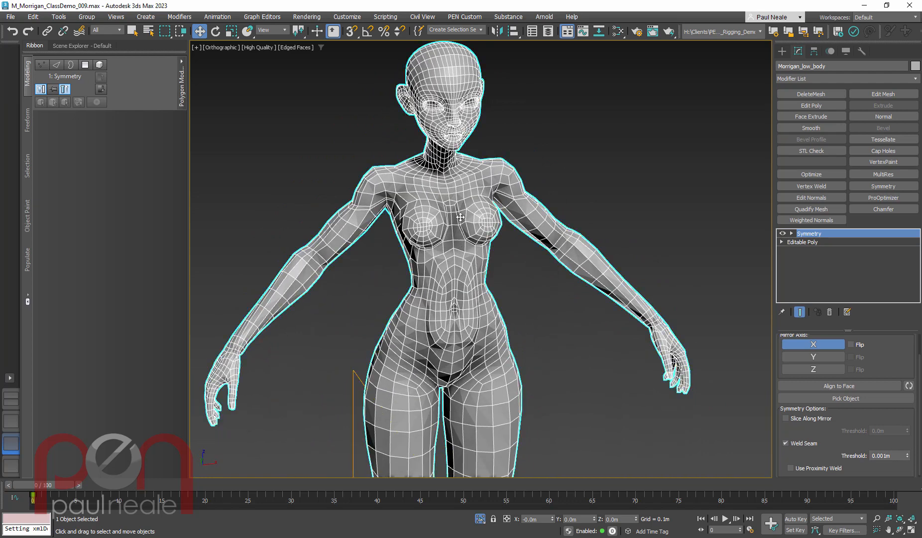
Step: Turn on the xView Open Edges check in the viewport for the mirrored body
left_click(197, 47)
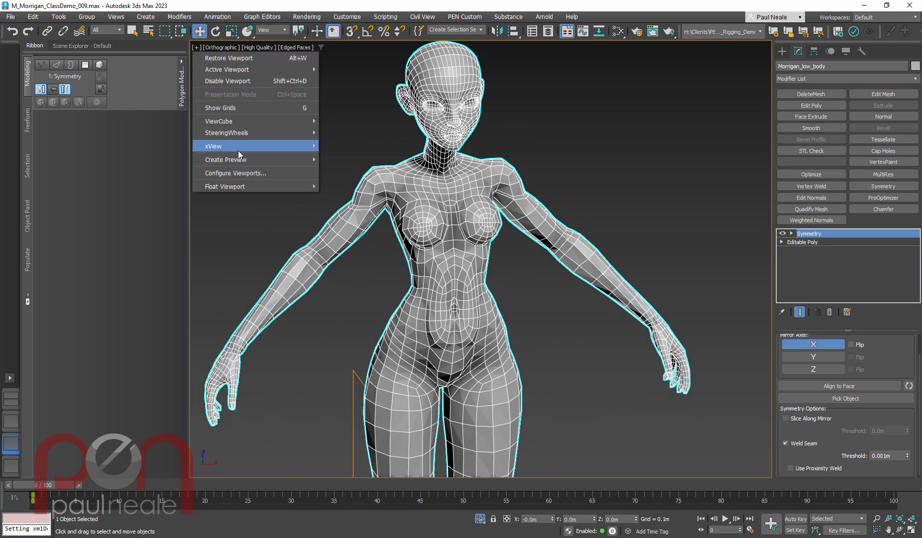
mouse_move(276, 146)
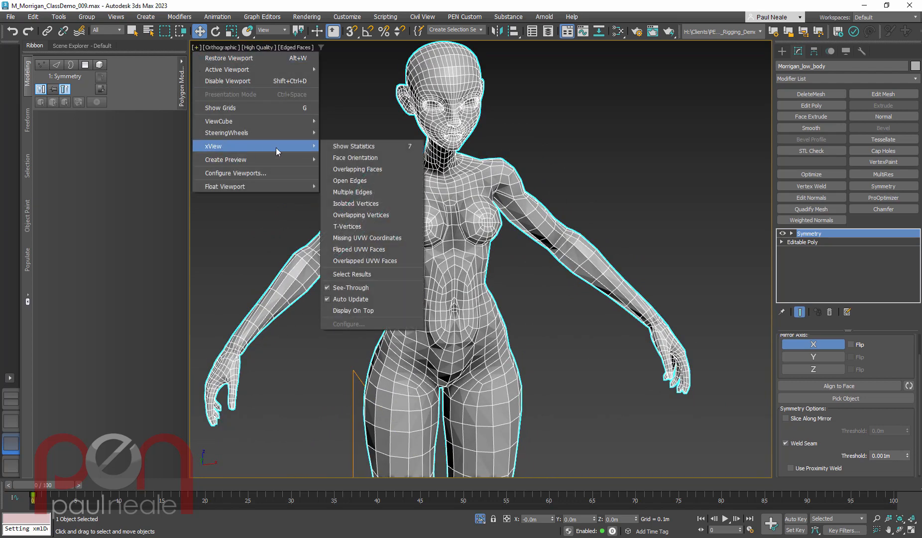
left_click(374, 181)
middle_click_drag(572, 327, 558, 210)
scroll(557, 210, "down", 5)
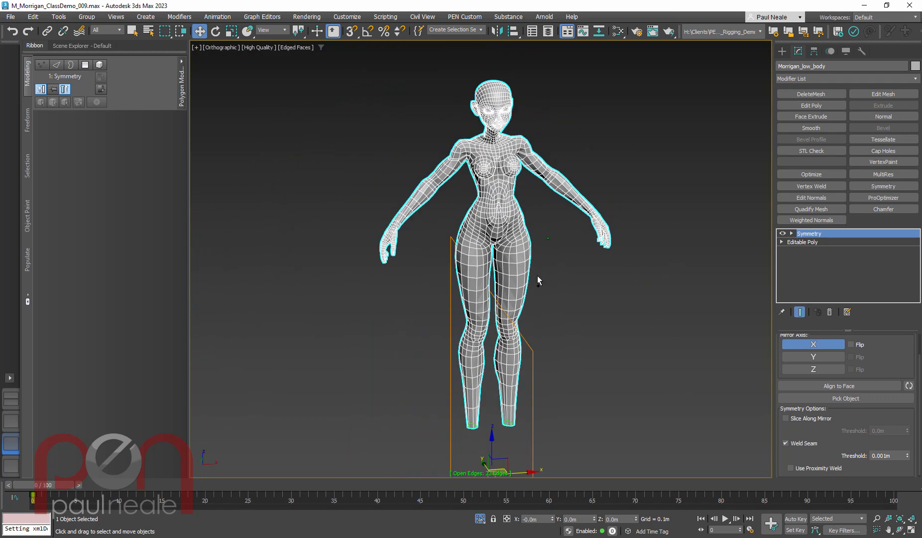
Step: Examine the mirrored body from the ankles up to the head for highlighted open edges
middle_click_drag(537, 275, 521, 355, "alt")
scroll(512, 363, "up", 6)
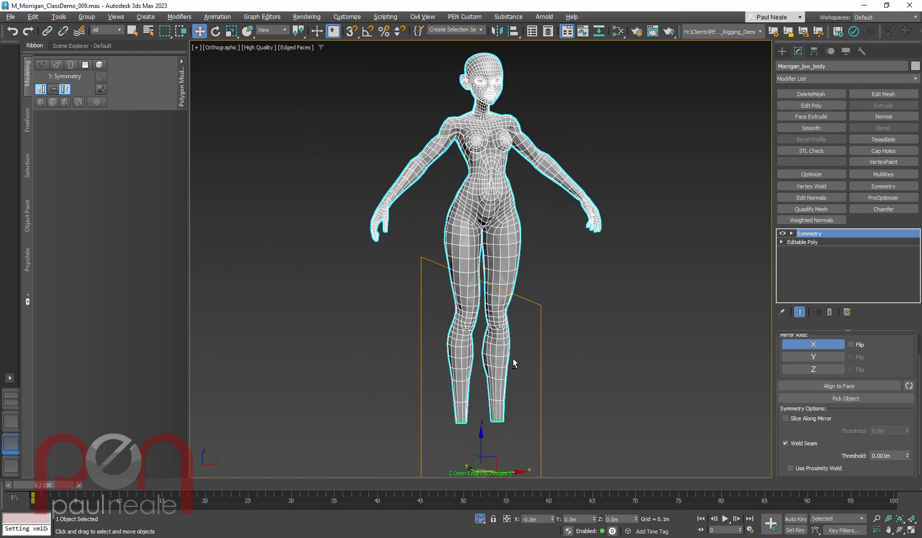
mouse_move(511, 419)
middle_mouse_down("alt")
mouse_move(518, 360)
mouse_move(494, 406)
mouse_move(505, 406)
middle_mouse_up("alt")
scroll(505, 406, "down", 5)
mouse_move(528, 225)
middle_mouse_down("alt")
mouse_move(519, 242)
mouse_move(523, 226)
middle_mouse_up("alt")
middle_click_drag(523, 226, 469, 291)
scroll(463, 135, "up", 3)
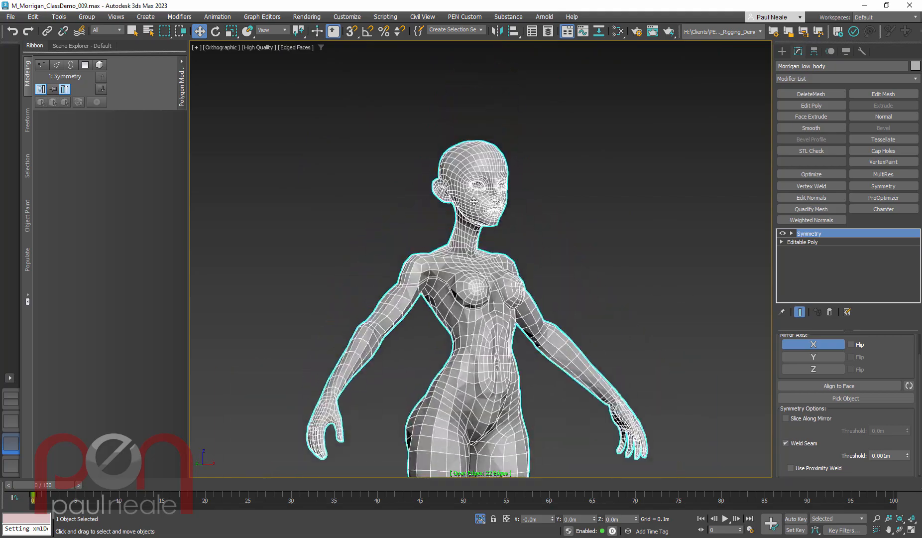
Step: Examine the mirrored mesh in wireframe around the head, neck and torso, and return to the shaded display
key("F3")
middle_click_drag(487, 220, 493, 215, "alt")
scroll(489, 212, "up", 3)
scroll(489, 212, "up", 5)
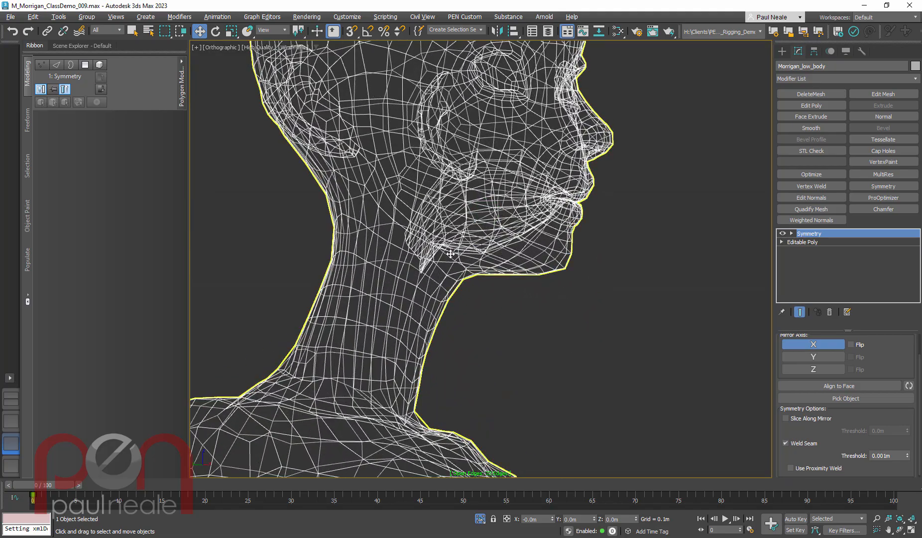
middle_click_drag(515, 284, 435, 172, "alt")
scroll(421, 299, "down", 2)
scroll(444, 297, "down", 5)
mouse_move(446, 254)
middle_mouse_down("alt")
mouse_move(432, 254)
mouse_move(458, 260)
middle_mouse_up("alt")
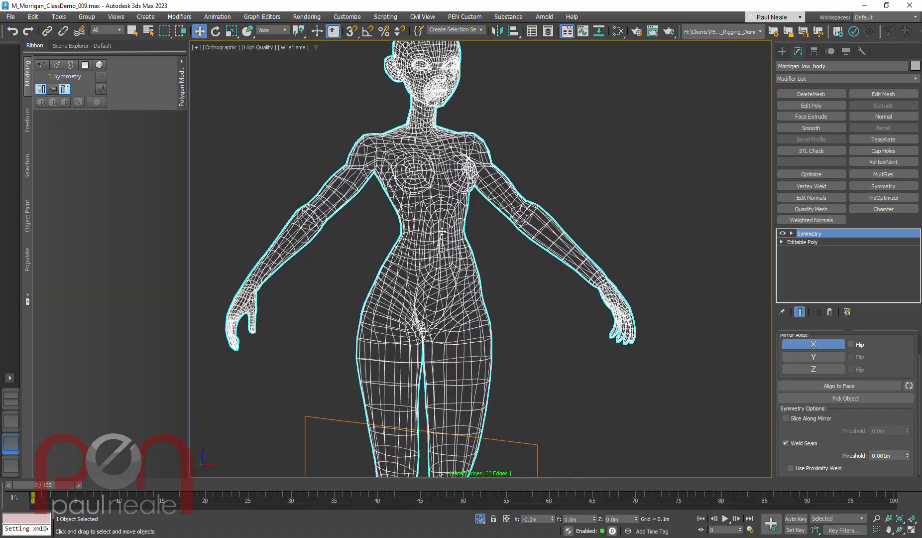
mouse_move(455, 326)
middle_mouse_down()
mouse_move(449, 233)
mouse_move(451, 289)
mouse_move(493, 382)
middle_mouse_up()
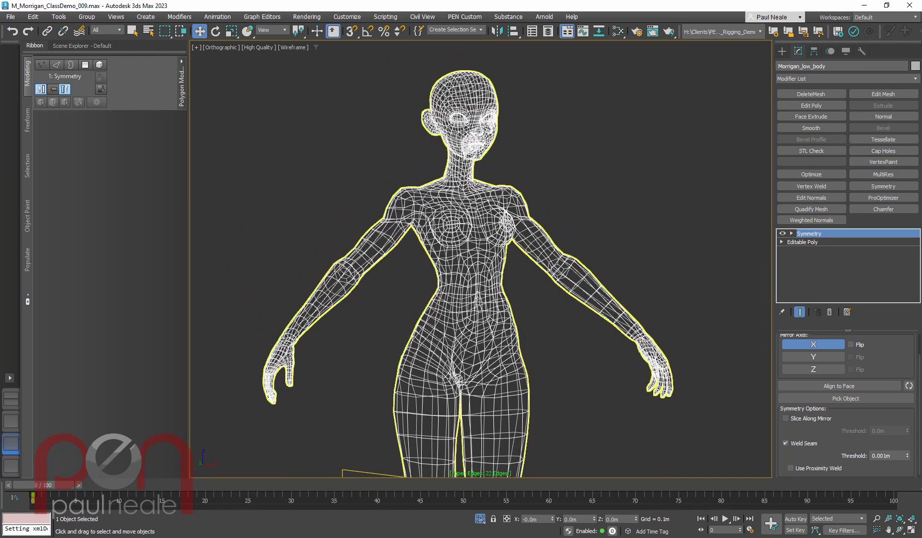
scroll(495, 277, "up", 1)
middle_click_drag(496, 273, 494, 264)
key("F3")
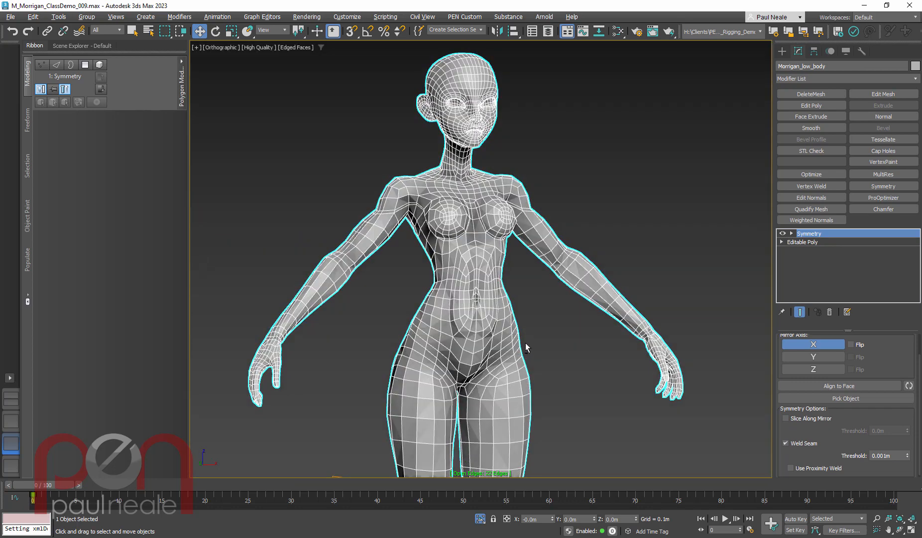
Step: Turn off Weld Seam in the Symmetry modifier and inspect the open edges along the body's centre line
middle_click_drag(526, 343, 472, 317, "alt")
middle_click_drag(545, 342, 710, 357, "alt")
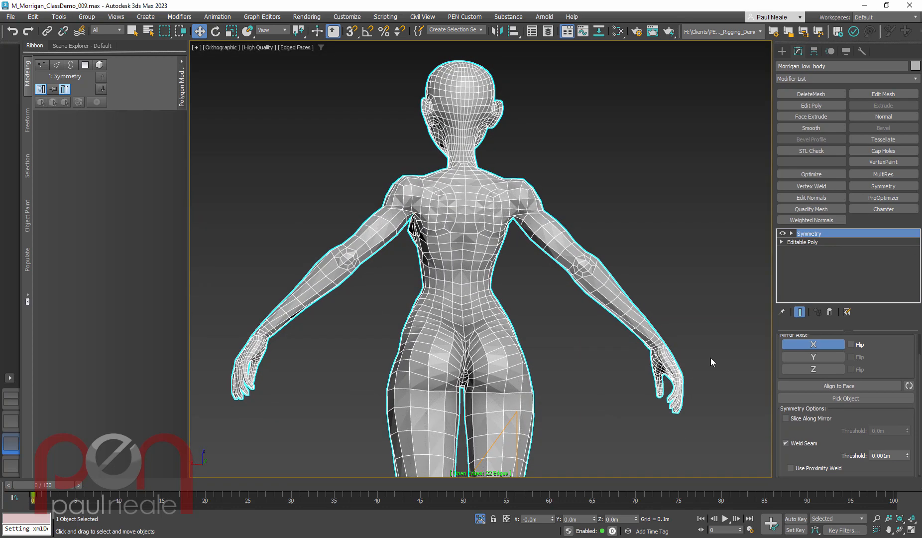
left_click(786, 443)
middle_click_drag(526, 302, 651, 330, "alt")
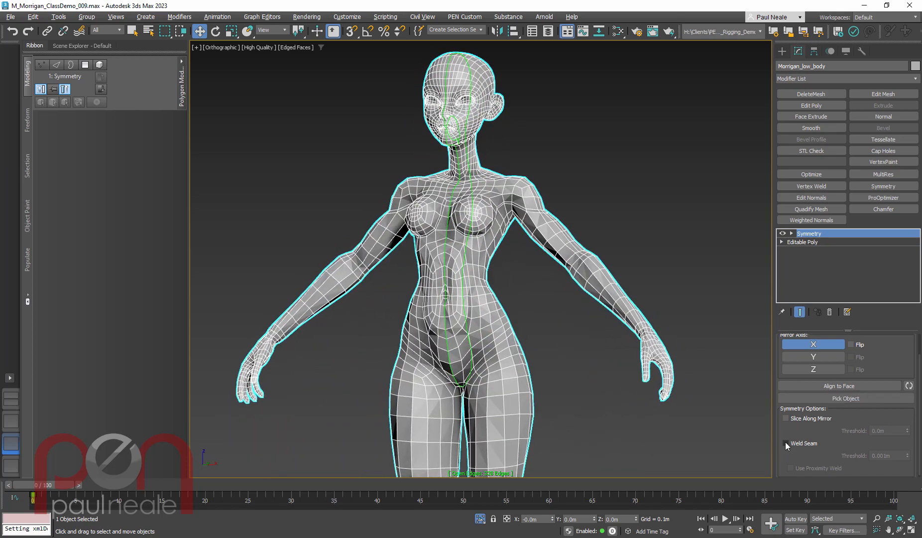
Step: Turn Weld Seam back on, reset its threshold to 0 and raise it to 0.001 m, checking the whole body
left_click(786, 443)
right_click(908, 457)
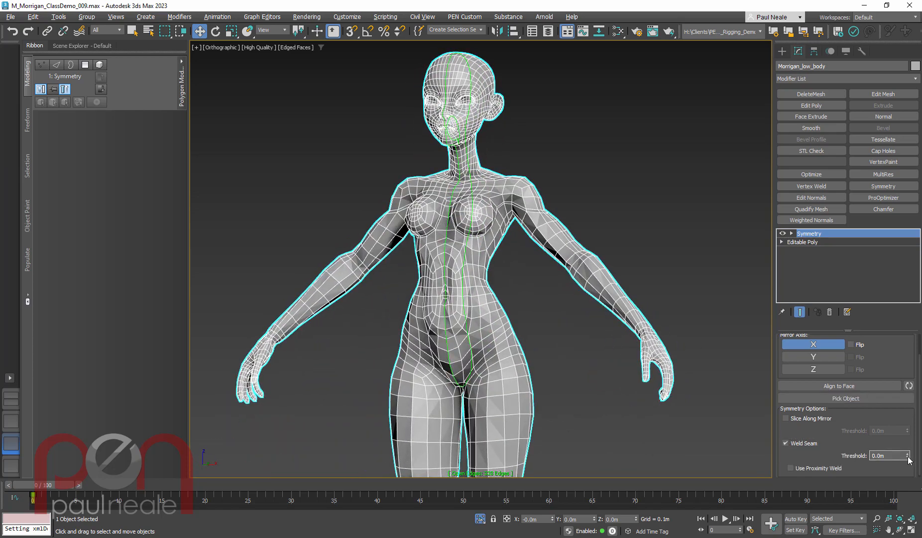
left_click(908, 454)
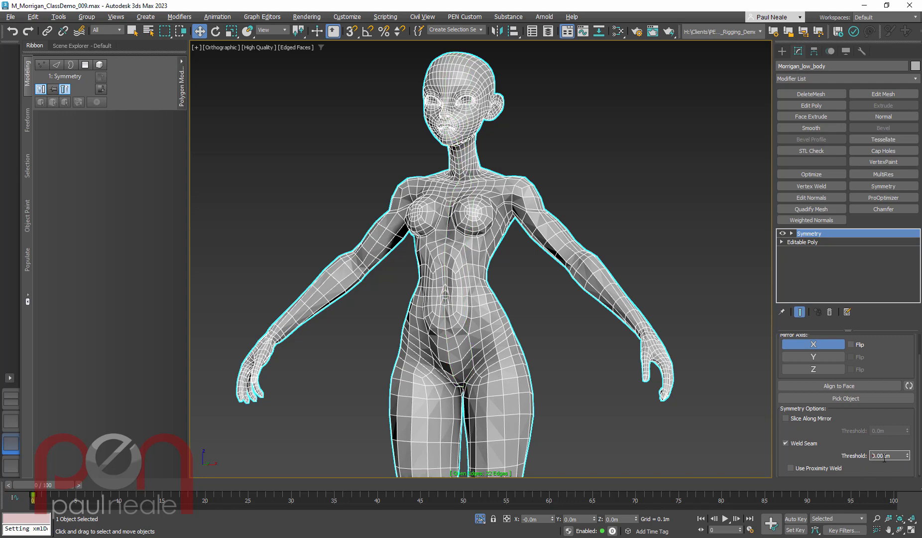
middle_click_drag(515, 327, 563, 339, "alt")
scroll(548, 333, "down", 3)
middle_click_drag(531, 389, 514, 237)
middle_click_drag(514, 237, 524, 355)
scroll(538, 221, "up", 3)
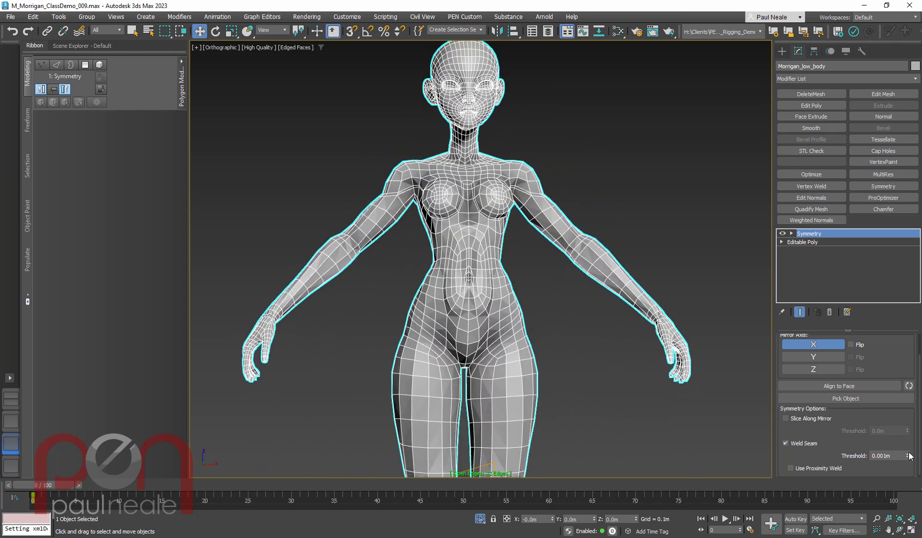
Step: Try an extreme weld threshold of about 8459.694 m and inspect the body's front and back for open edges
left_click_drag(908, 454, 903, 275)
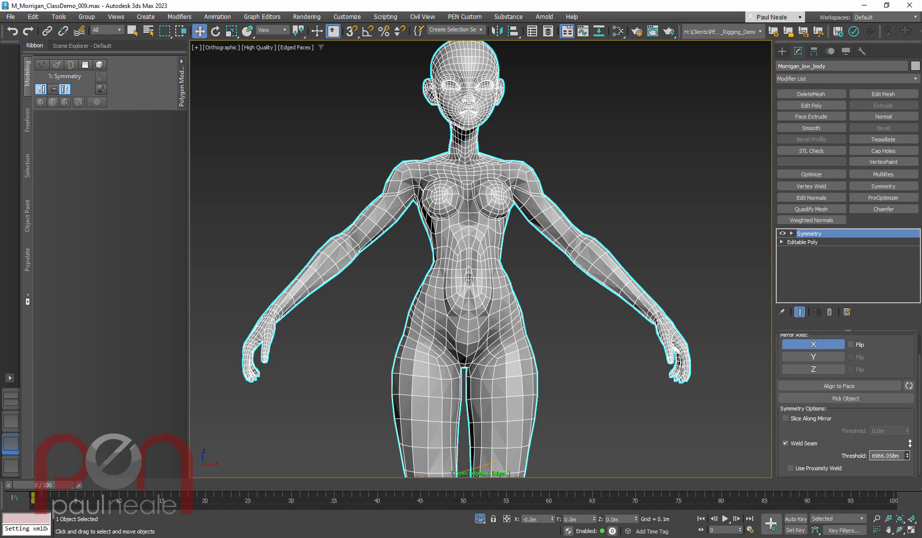
middle_click_drag(529, 257, 499, 286, "alt")
middle_click_drag(500, 285, 539, 284, "alt")
scroll(606, 339, "down", 4)
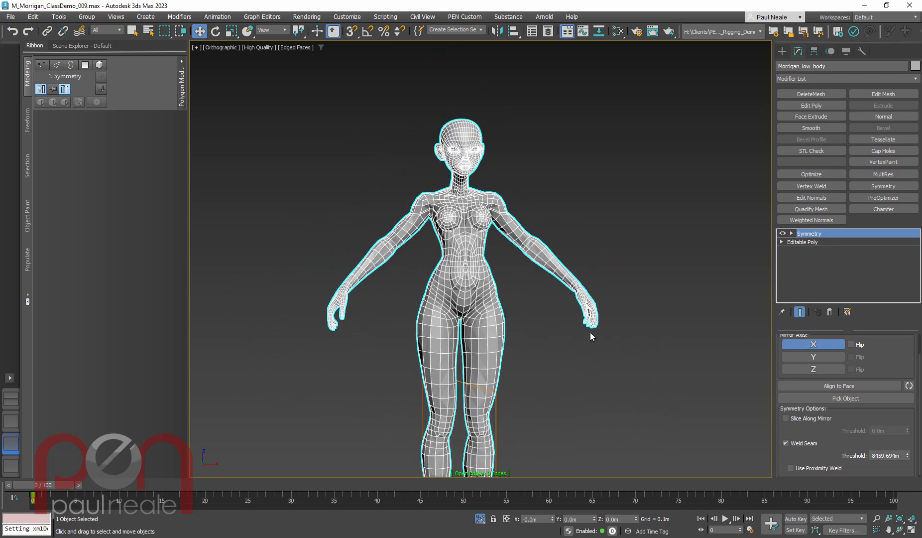
middle_click_drag(579, 322, 651, 351, "alt")
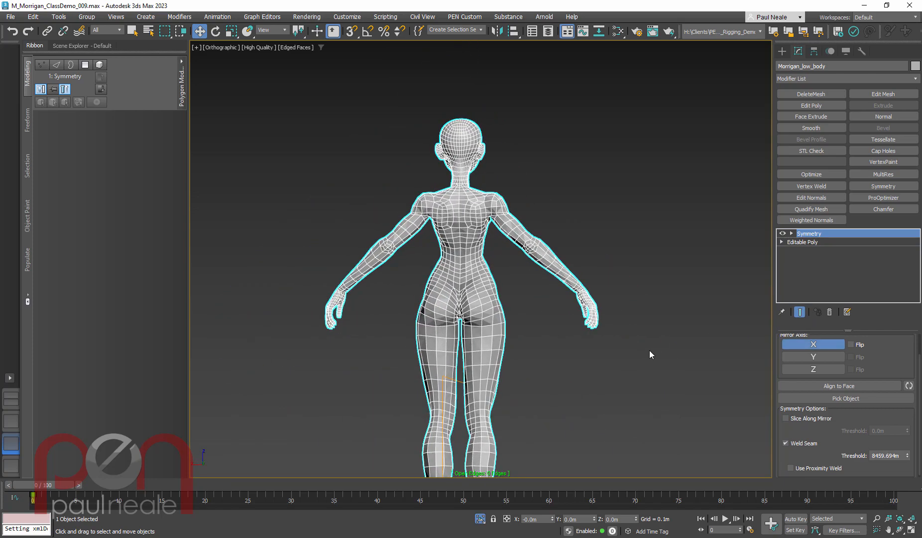
scroll(511, 311, "up", 8)
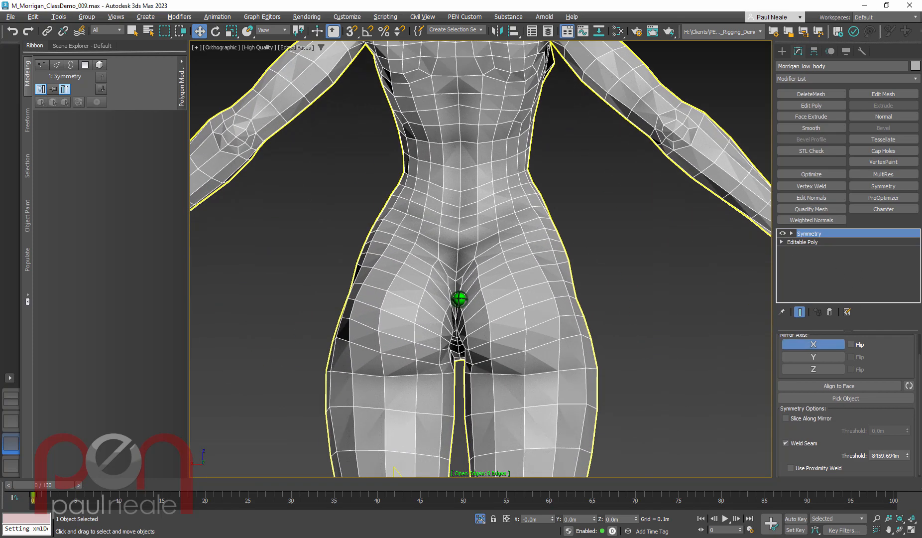
middle_click_drag(533, 267, 529, 322, "alt")
scroll(479, 301, "down", 4)
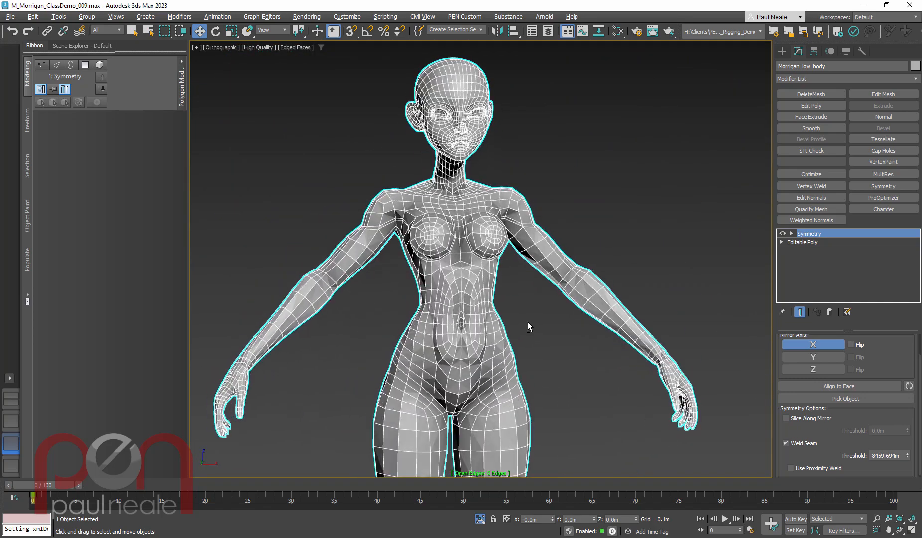
Step: Reset the Symmetry weld threshold to 0 and raise it to 0.001 m again
right_click(907, 459)
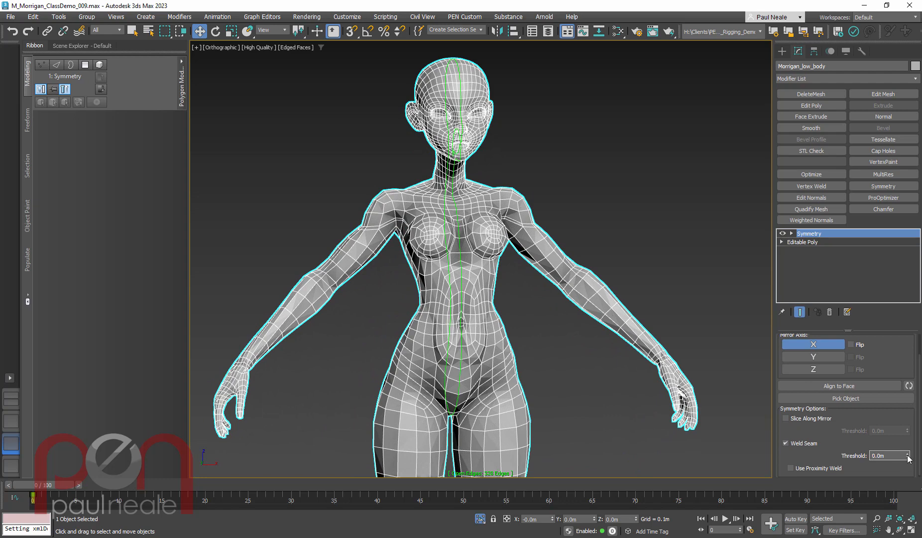
left_click_drag(908, 459, 909, 455)
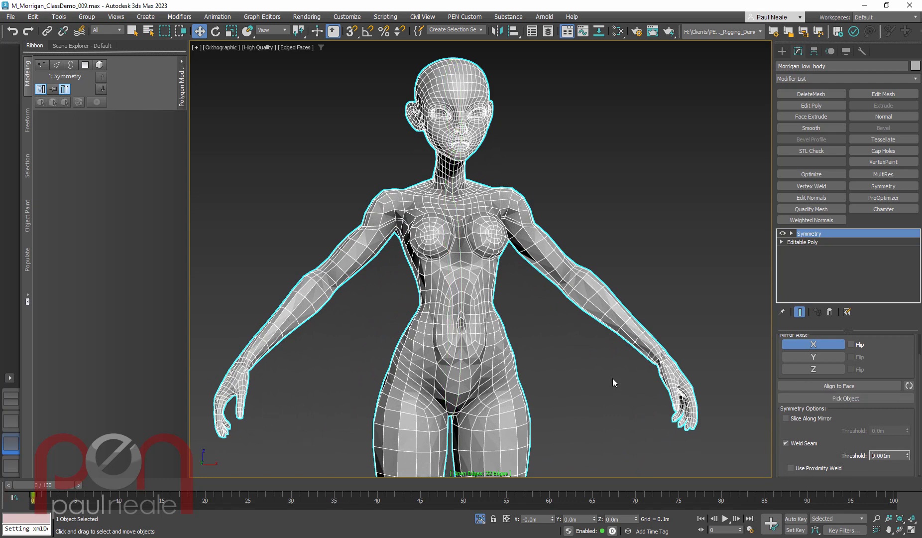
middle_click_drag(576, 334, 583, 339)
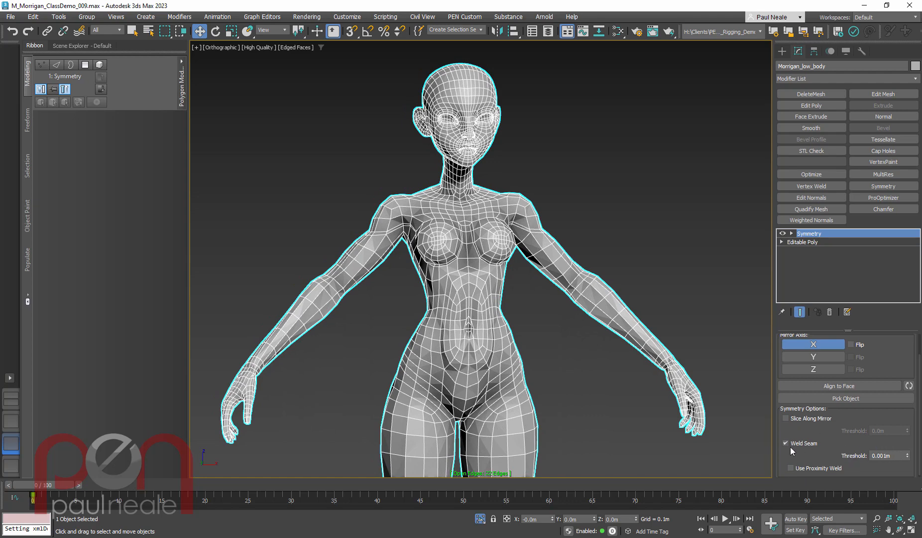
Step: Add an Unwrap UVW modifier from the UV Coordinate Modifiers set between the body's Editable Poly and Symmetry
scroll(473, 288, "down", 4)
scroll(512, 306, "up", 2)
middle_click_drag(512, 306, 192, 333)
scroll(509, 284, "down", 3)
scroll(521, 284, "down", 2)
scroll(529, 277, "up", 2)
left_click(805, 243)
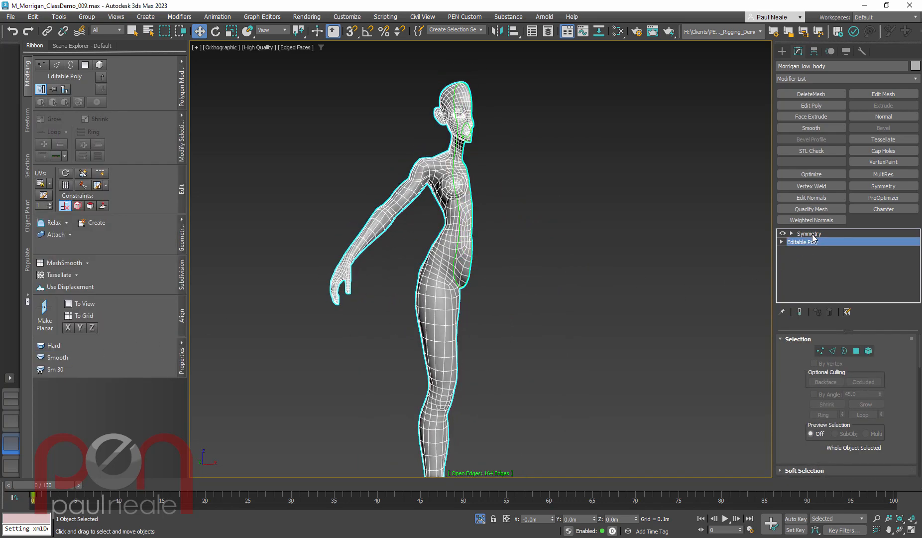
right_click(858, 322)
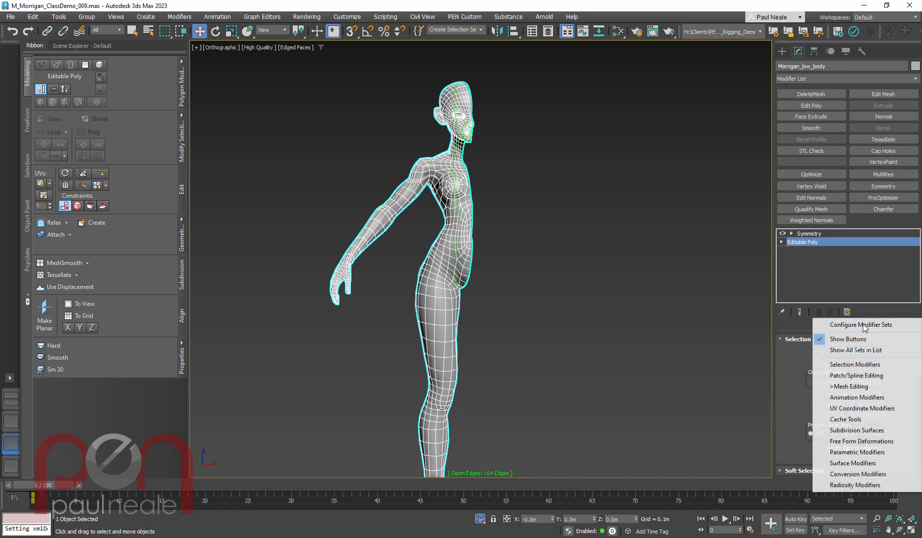
left_click(860, 408)
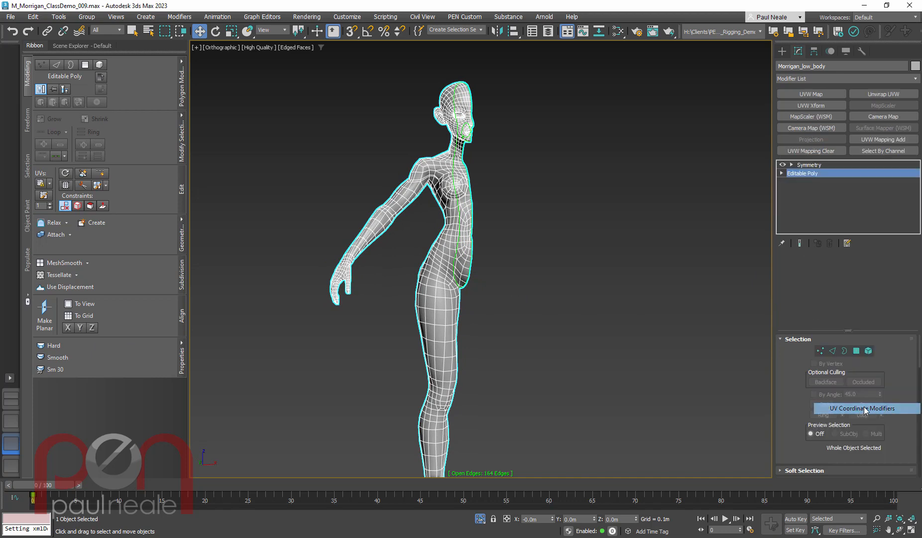
left_click(877, 95)
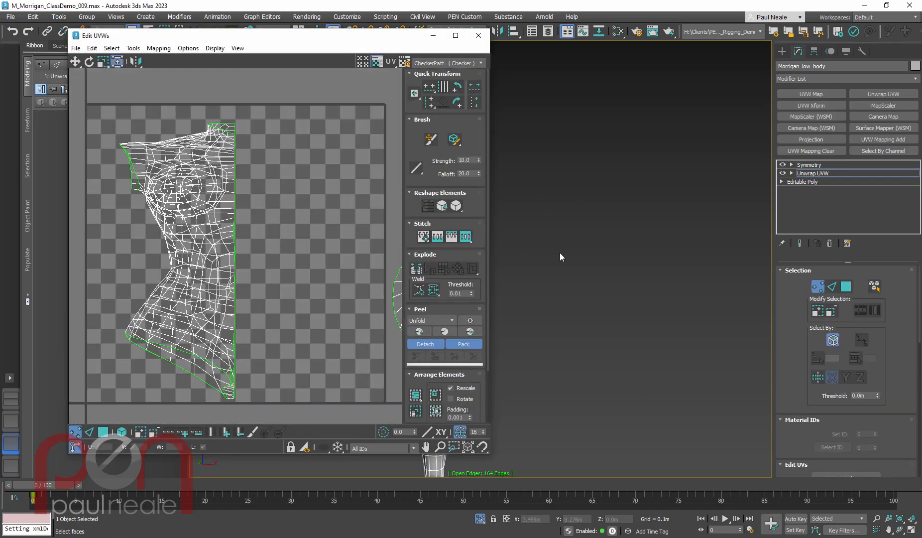
Step: Compare the half body with its mirrored end result while checking the UV seams on the model
middle_click_drag(673, 277, 659, 296, "alt")
key("shift+e")
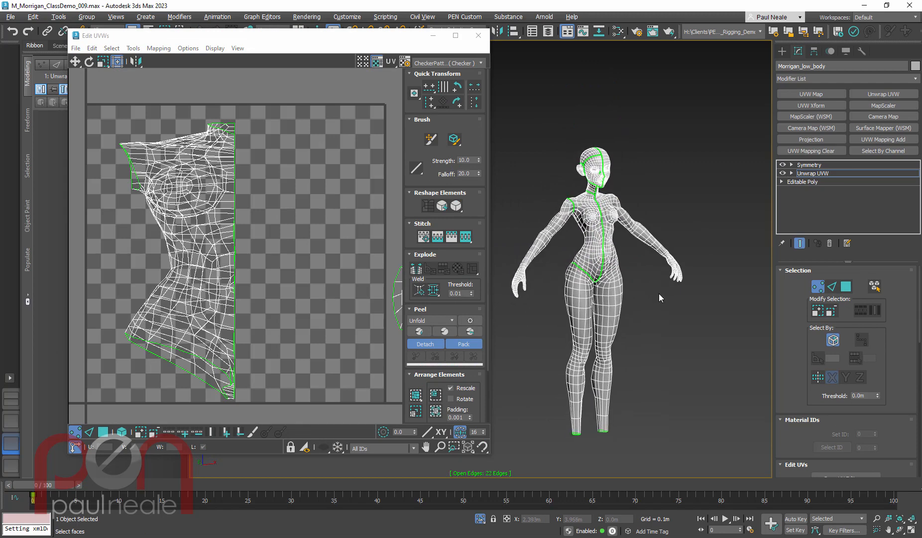
key("shift+e")
scroll(630, 287, "up", 3)
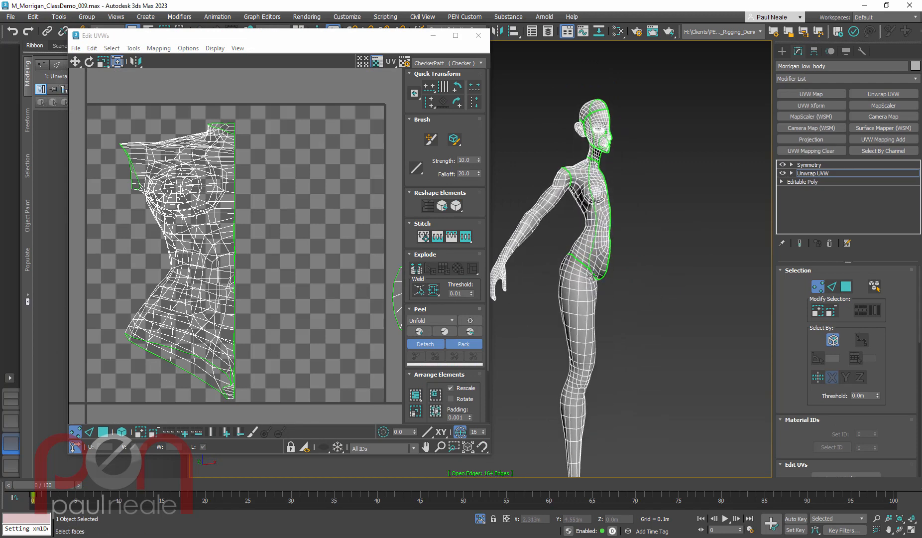
key("shift+e")
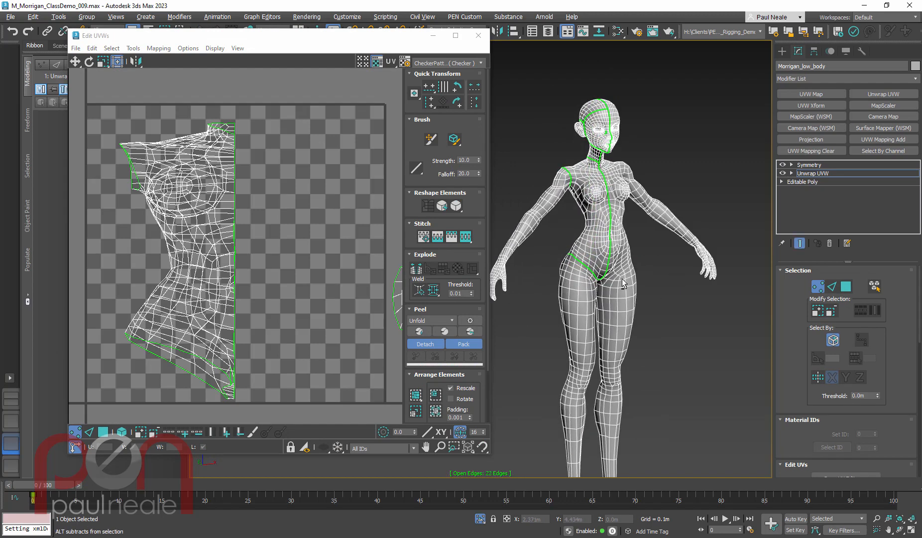
key("shift+e")
key("shift+e")
key("shift+e")
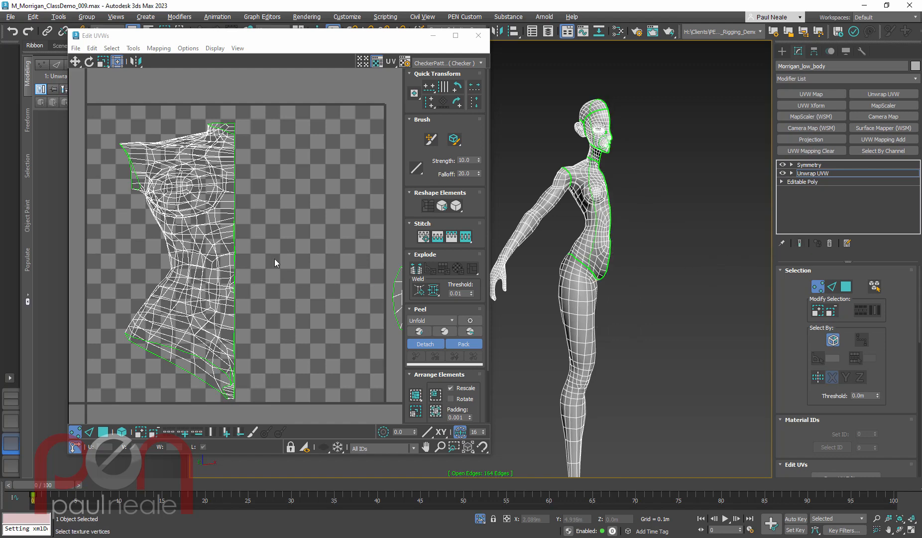
Step: Examine the existing UV shells and seams, checking a patch of torso vertices at the waist against the model
scroll(291, 242, "down", 8)
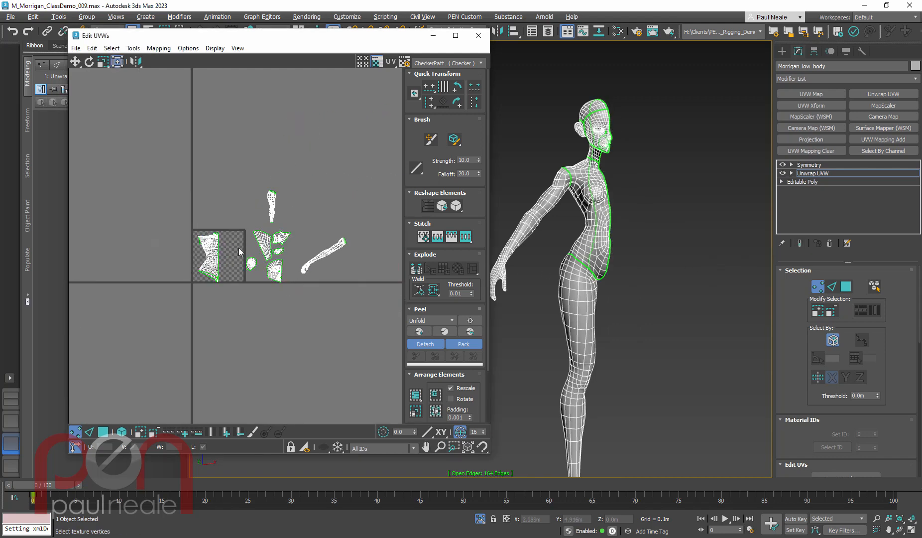
scroll(238, 248, "up", 8)
scroll(261, 223, "up", 3)
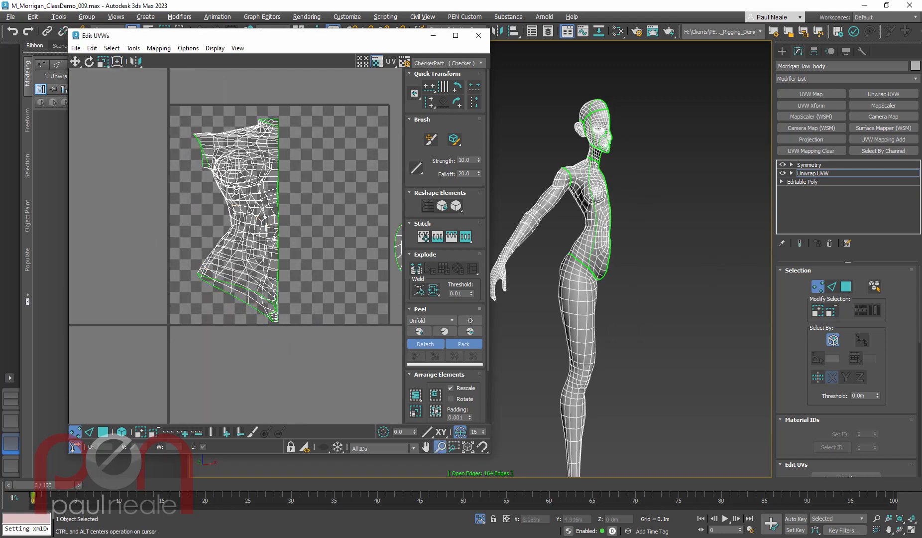
left_click_drag(304, 232, 248, 261)
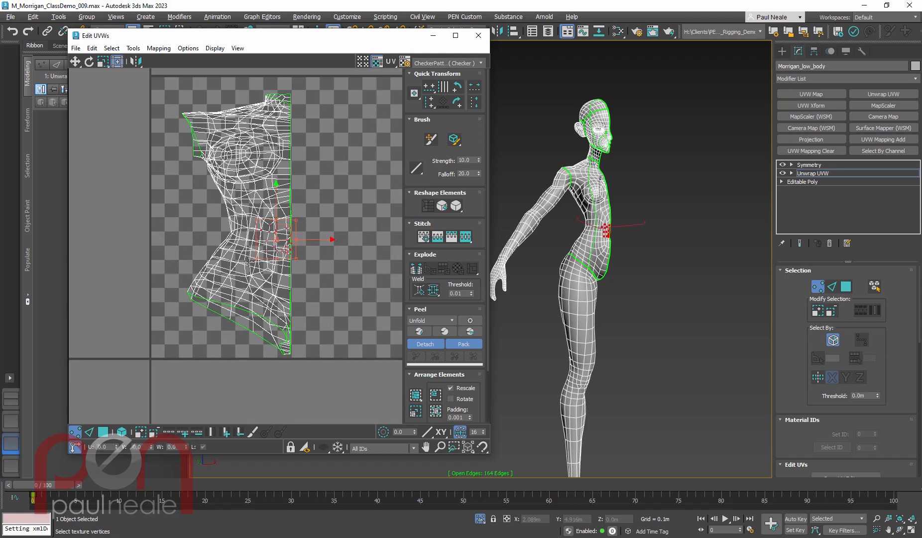
left_click(102, 433)
left_click(89, 432)
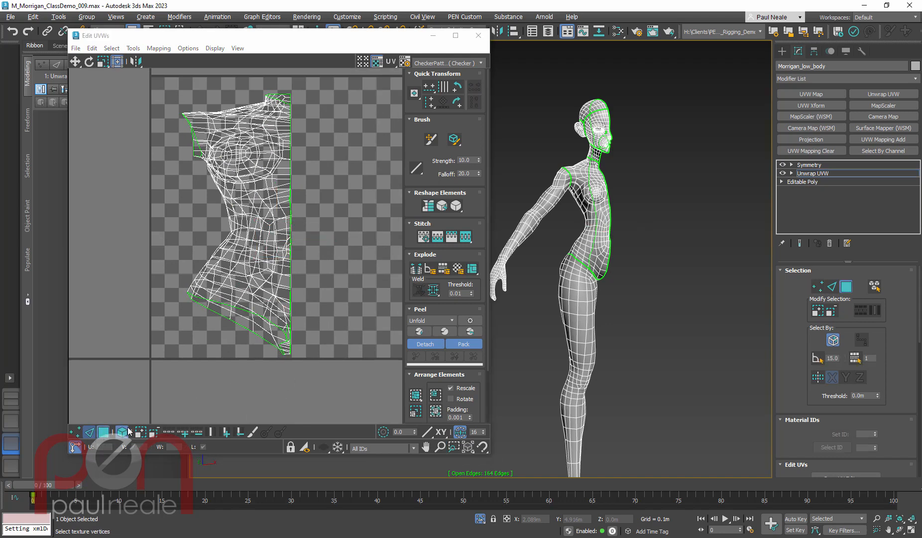
mouse_move(617, 242)
middle_mouse_down("alt")
mouse_move(644, 254)
mouse_move(641, 204)
mouse_move(626, 209)
mouse_move(635, 239)
middle_mouse_up("alt")
middle_click_drag(624, 291, 637, 312, "ctrl+alt")
middle_click_drag(637, 313, 623, 223)
middle_click_drag(622, 223, 619, 234, "ctrl+alt")
middle_click_drag(314, 247, 220, 389)
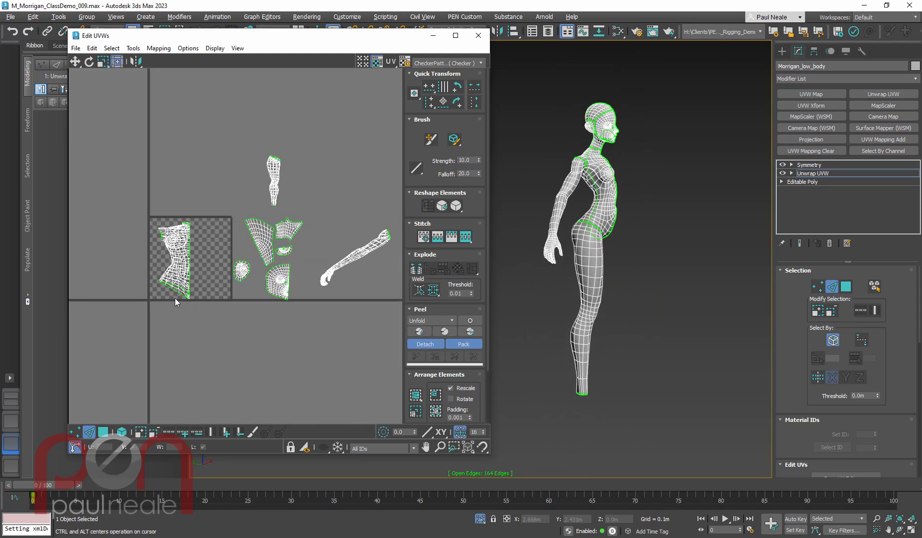
scroll(175, 298, "up", 5)
scroll(175, 271, "down", 7)
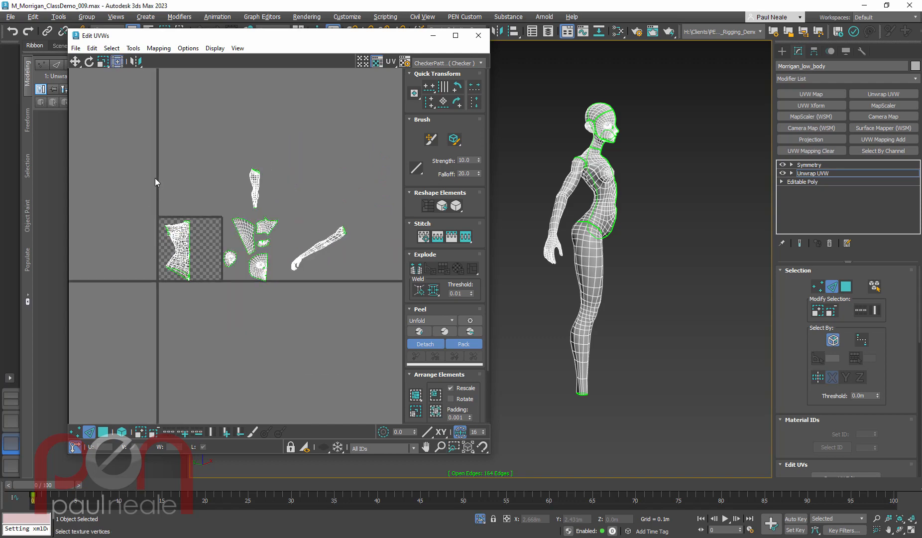
Step: Flatten all polygons with a Quick Planar Map and move the resulting shell outside the UV tile
key("3")
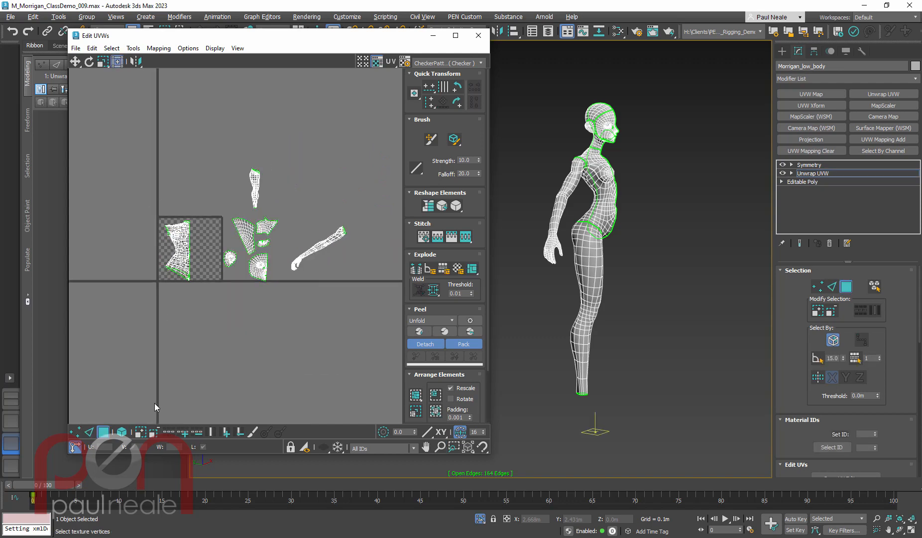
key("ctrl+a")
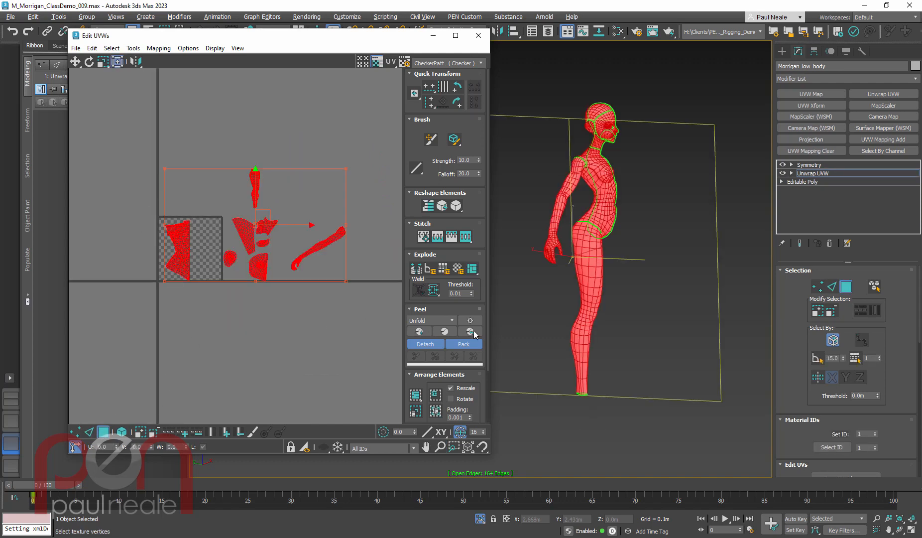
scroll(826, 438, "down", 5)
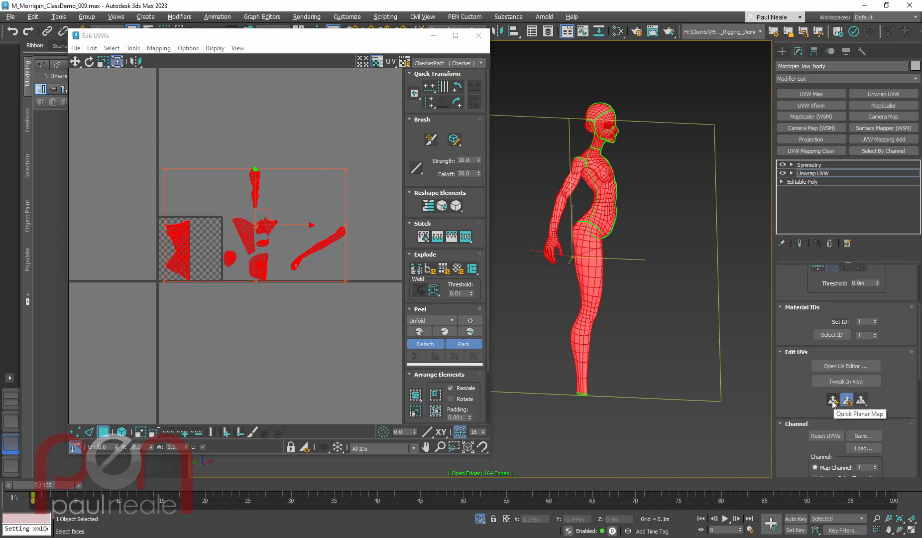
left_click(833, 400)
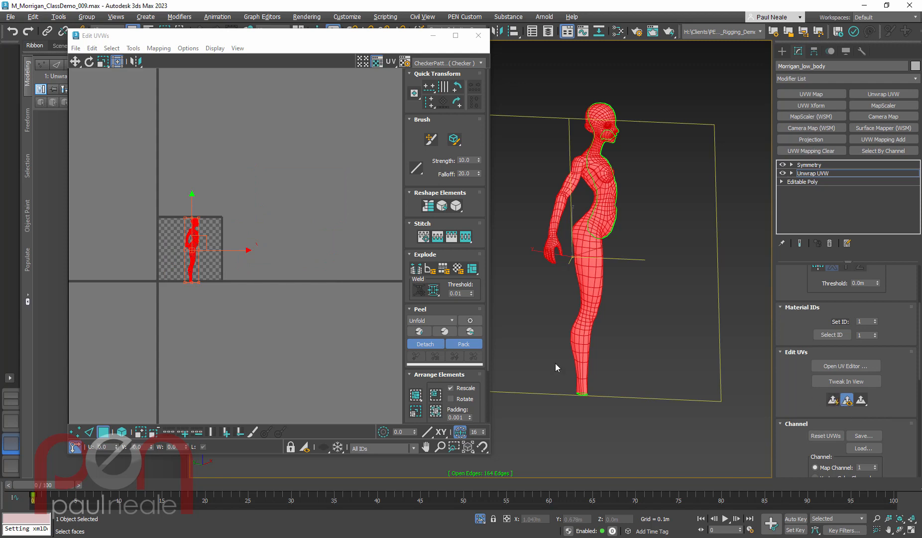
left_click_drag(223, 250, 162, 250)
middle_click_drag(168, 249, 166, 130, "ctrl+alt")
middle_click_drag(162, 265, 161, 199, "ctrl+alt")
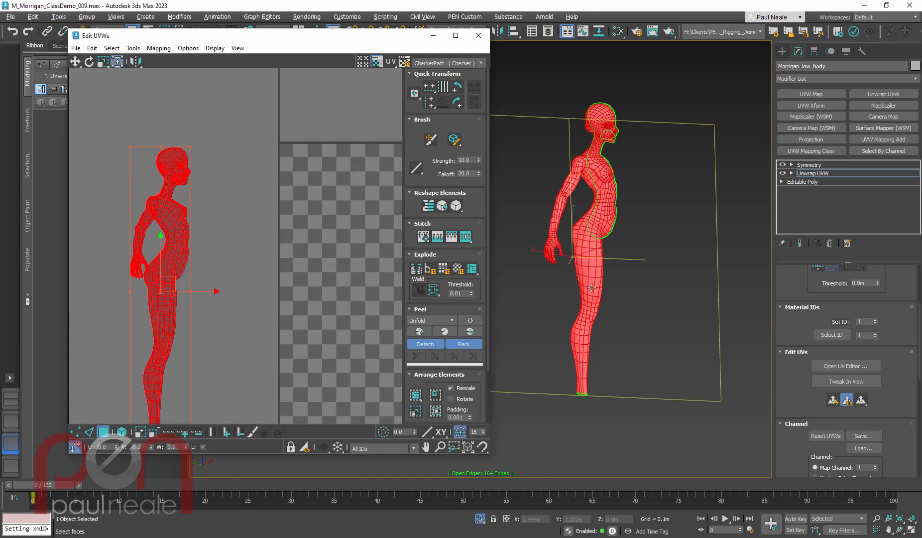
Step: Select the edge loop around the top of the leg, running over the hip and through the groin
mouse_move(625, 298)
middle_mouse_down("alt")
mouse_move(648, 349)
mouse_move(615, 302)
middle_mouse_up("alt")
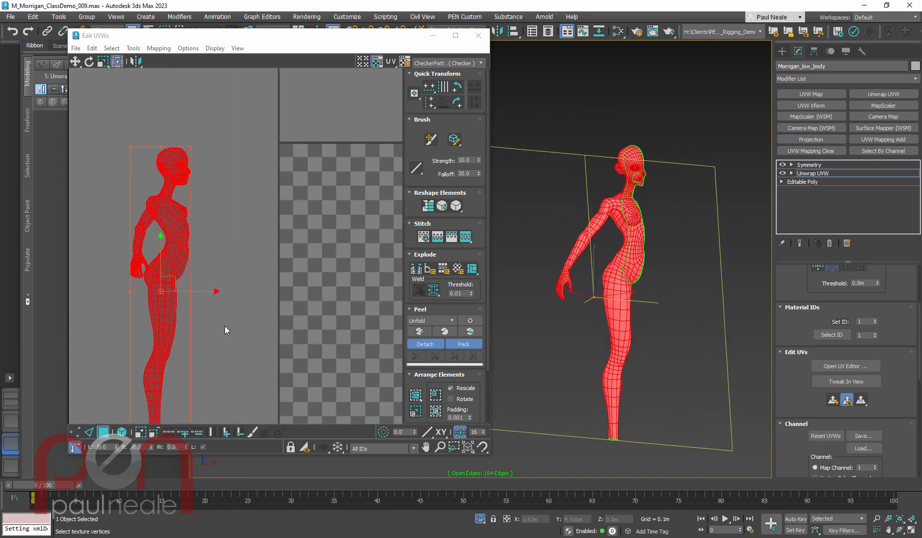
middle_click_drag(658, 271, 677, 270, "alt")
middle_click_drag(651, 289, 637, 305, "ctrl+alt")
left_click(669, 294)
key("2")
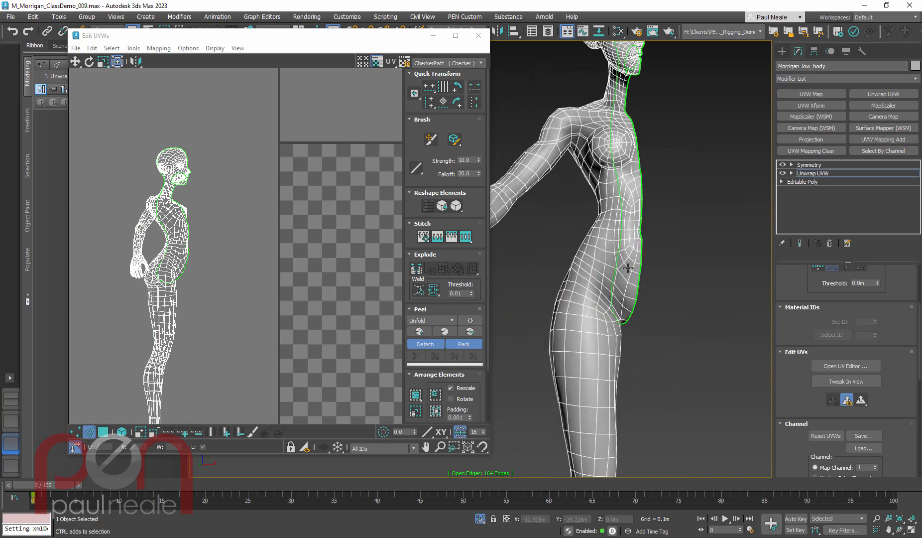
middle_click_drag(628, 268, 628, 252, "ctrl+alt")
middle_click_drag(629, 279, 640, 281, "alt")
middle_click_drag(631, 313, 632, 295, "ctrl+alt")
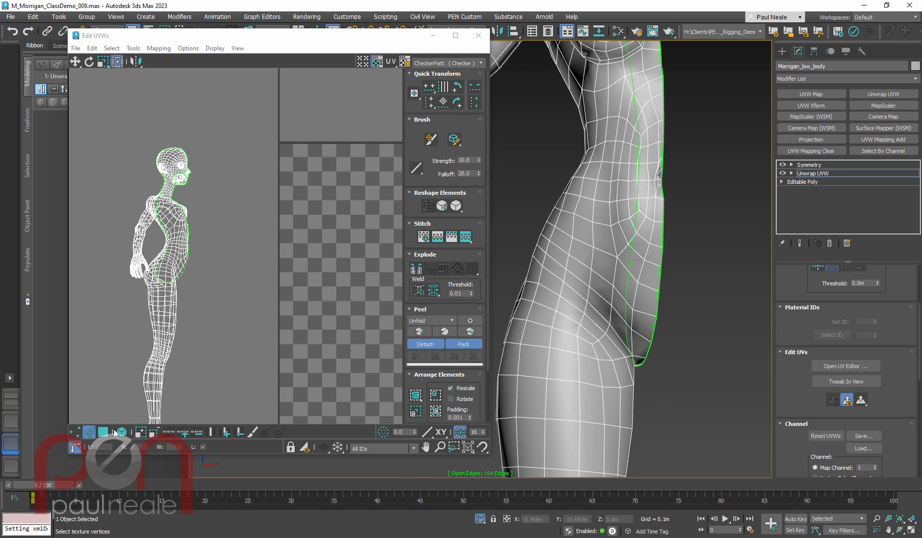
middle_click_drag(604, 330, 620, 296, "alt")
double_click(581, 288)
left_click(583, 288, "ctrl")
left_click(599, 300, "ctrl")
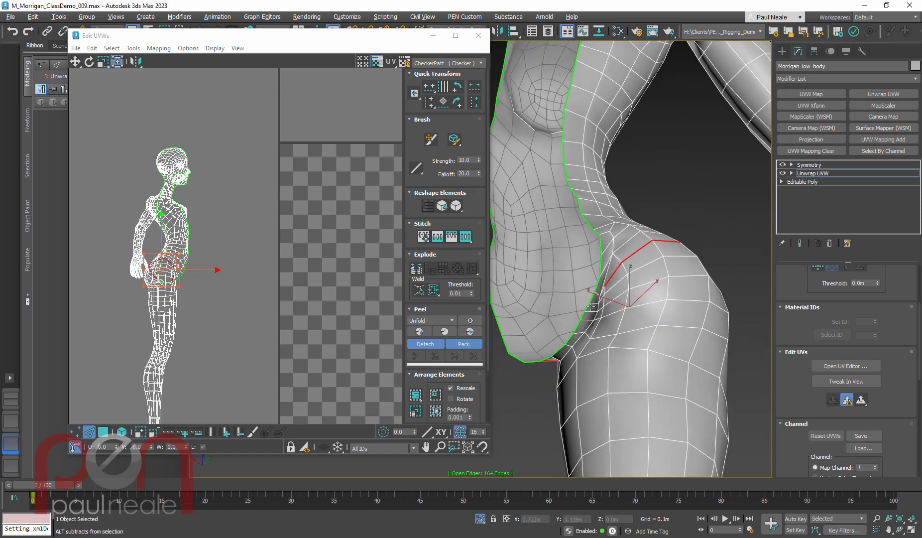
Step: Complete the leg's edge loop in the hip crease, remove the stray edge, and break the UVs along it
scroll(599, 291, "up", 4)
scroll(598, 292, "up", 1)
left_click(599, 300, "ctrl")
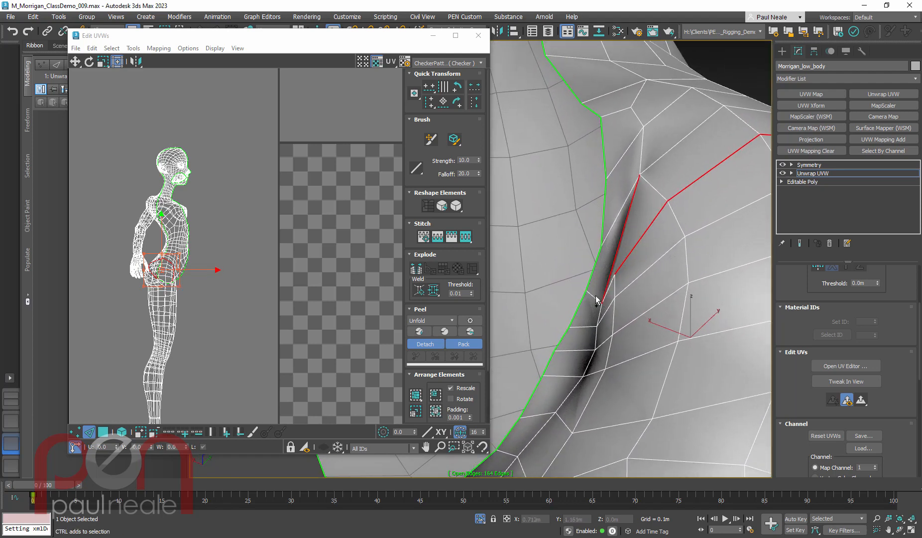
left_click(608, 281, "alt")
scroll(586, 290, "down", 5)
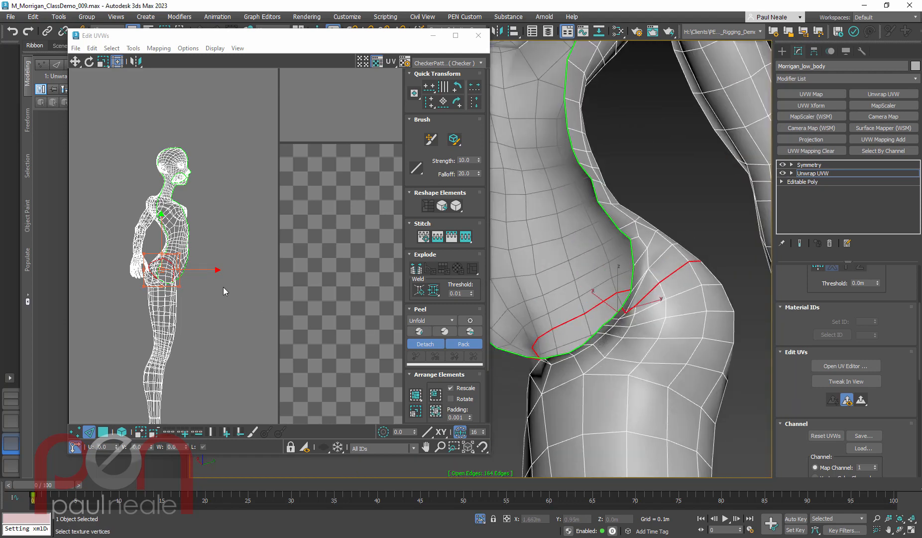
right_click(209, 254)
left_click(197, 280)
Step: Select the whole leg as a UV element and move it sideways, clear of the upper body
scroll(217, 300, "down", 2)
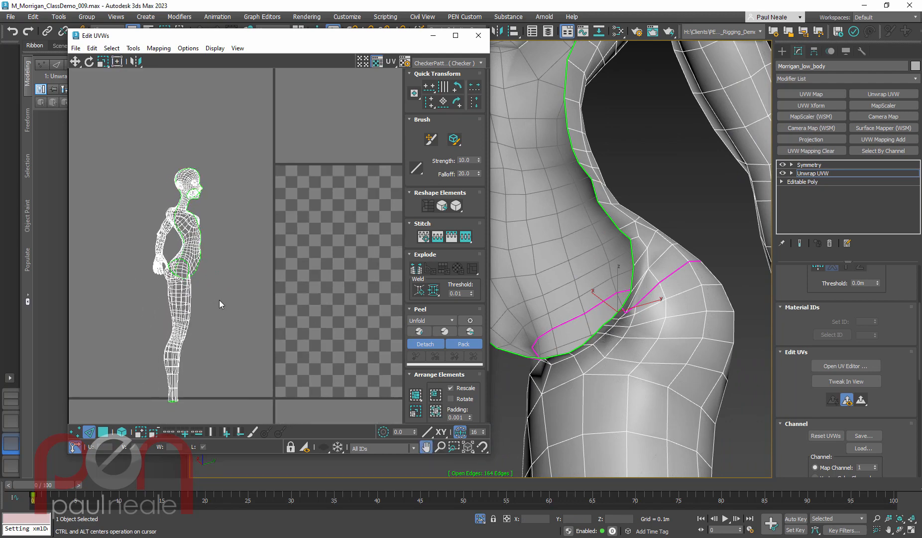
left_click(105, 434)
left_click(178, 358)
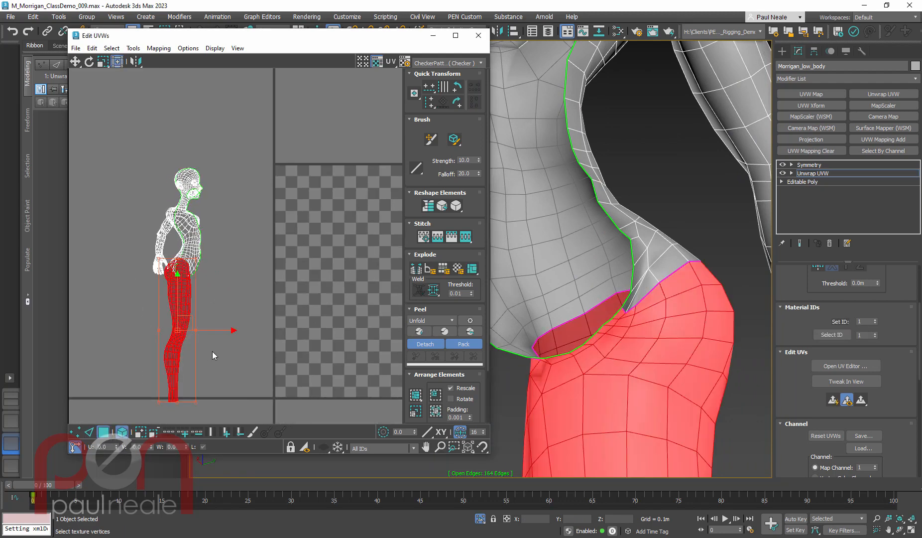
left_click_drag(210, 331, 261, 330)
Step: Switch to edge selection and select the edges running over the top and down the back of the shoulder
scroll(643, 327, "down", 4)
middle_click_drag(643, 328, 647, 303, "alt")
scroll(646, 303, "up", 5)
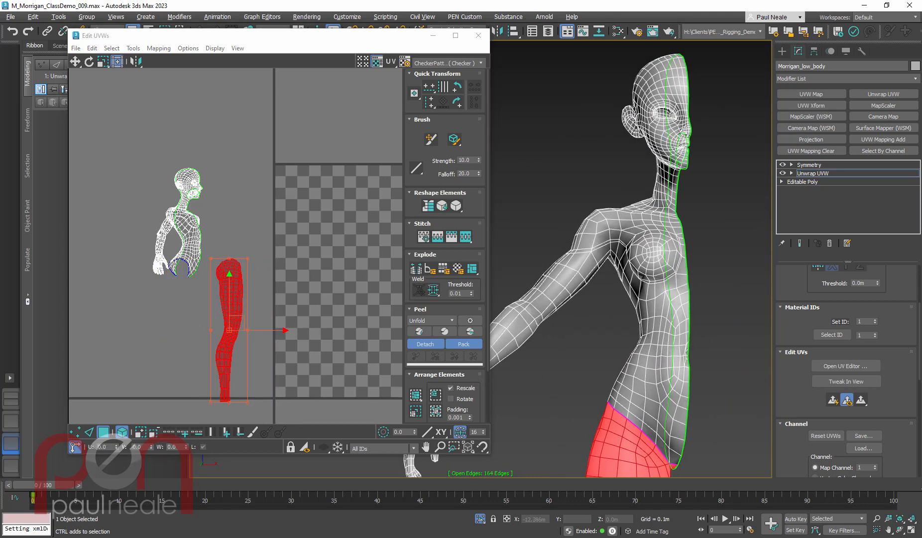
key("1")
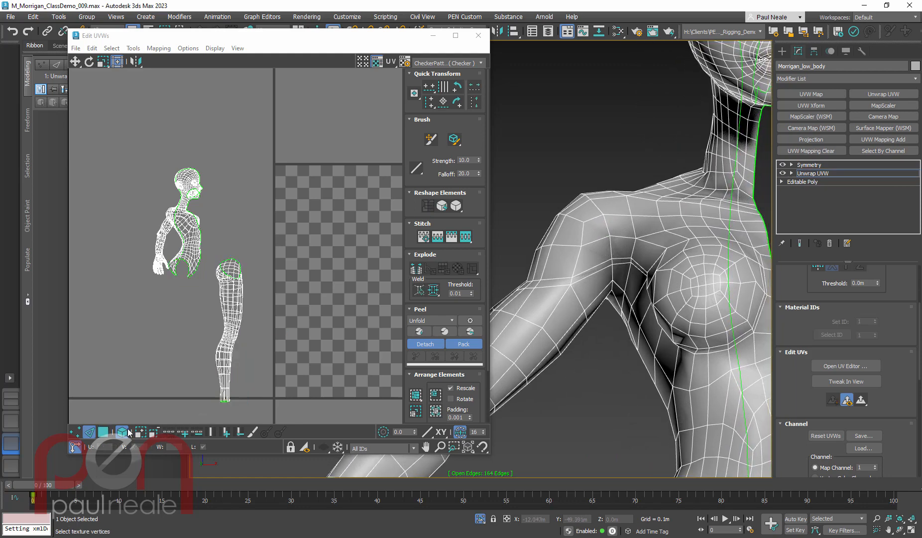
double_click(608, 229)
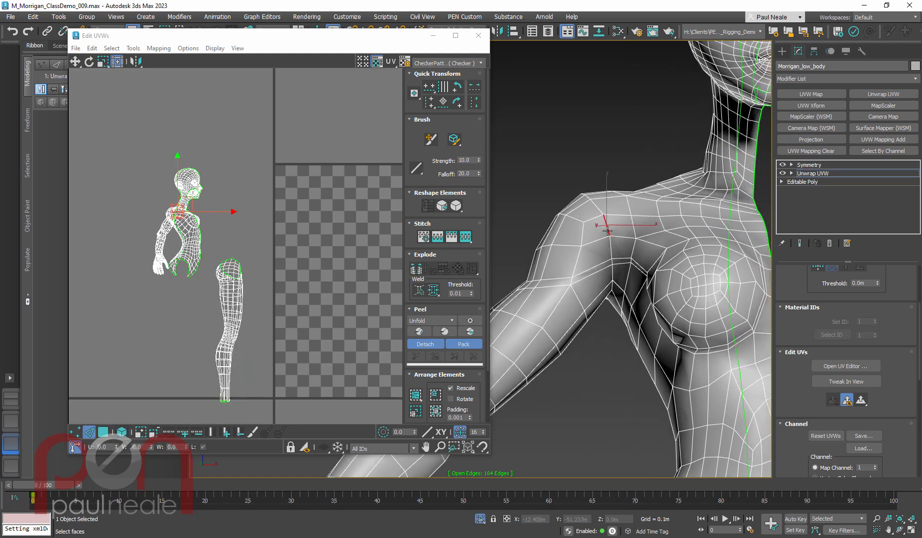
middle_click_drag(608, 229, 754, 240, "alt")
middle_click_drag(790, 279, 750, 267, "alt")
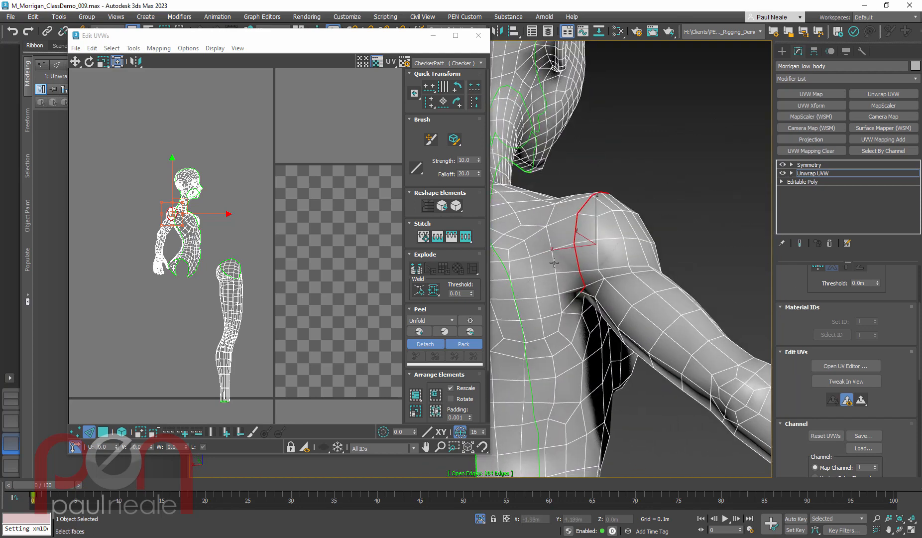
Step: Complete the shoulder's edge loop through the front and armpit, and break the UVs along it to separate the arm
middle_click_drag(555, 262, 581, 220, "alt")
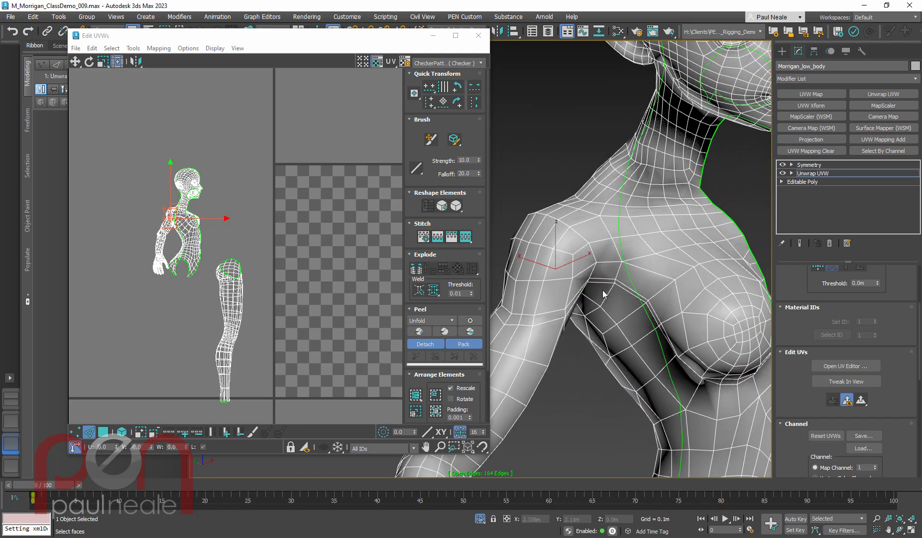
middle_click_drag(603, 294, 564, 242, "alt")
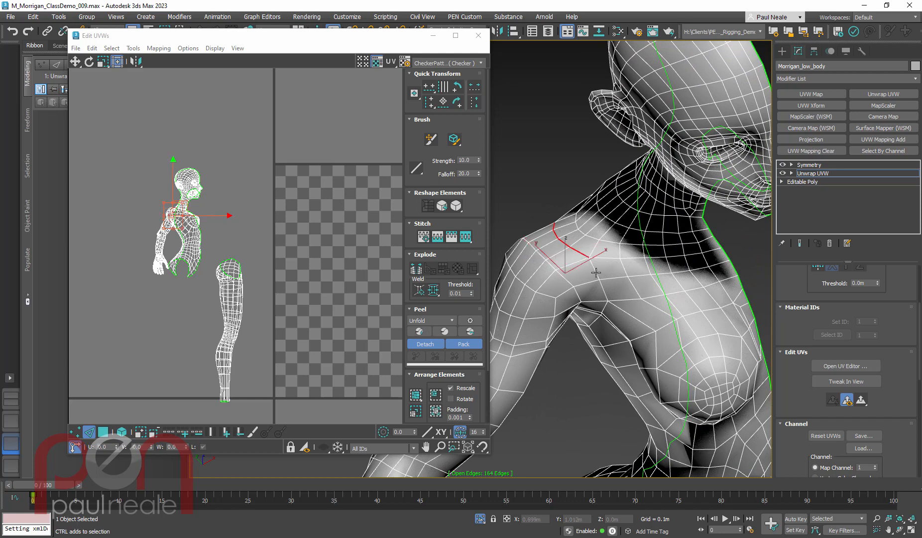
middle_click_drag(598, 271, 561, 338, "alt")
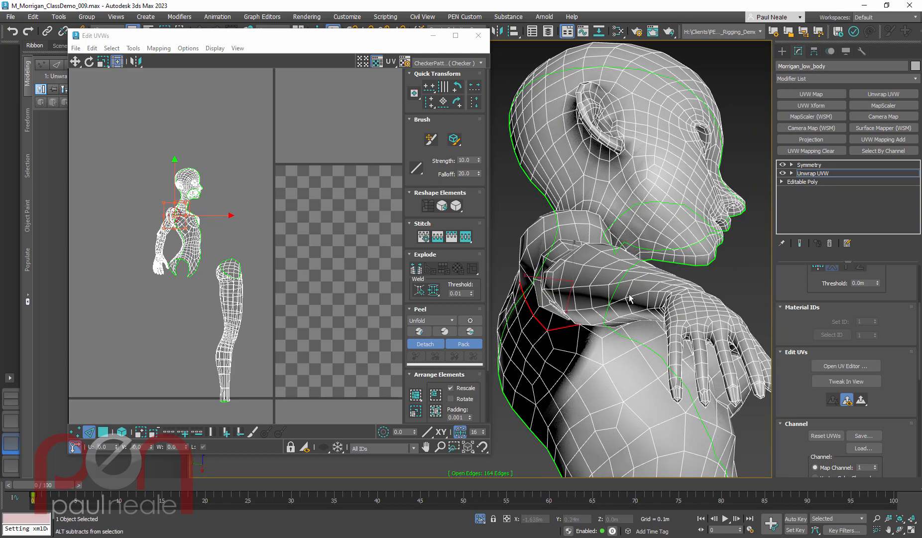
middle_click_drag(629, 299, 238, 291, "alt")
right_click(175, 298)
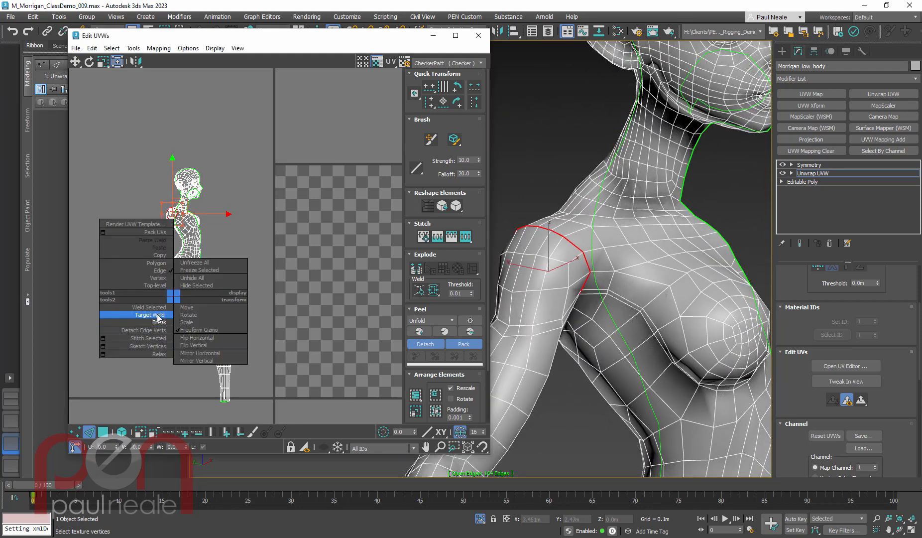
left_click(161, 324)
Step: Select the first edges of a side seam on the torso, starting at the shoulder seam in the armpit
scroll(632, 278, "down", 4)
middle_click_drag(632, 278, 592, 190, "alt")
scroll(625, 243, "up", 3)
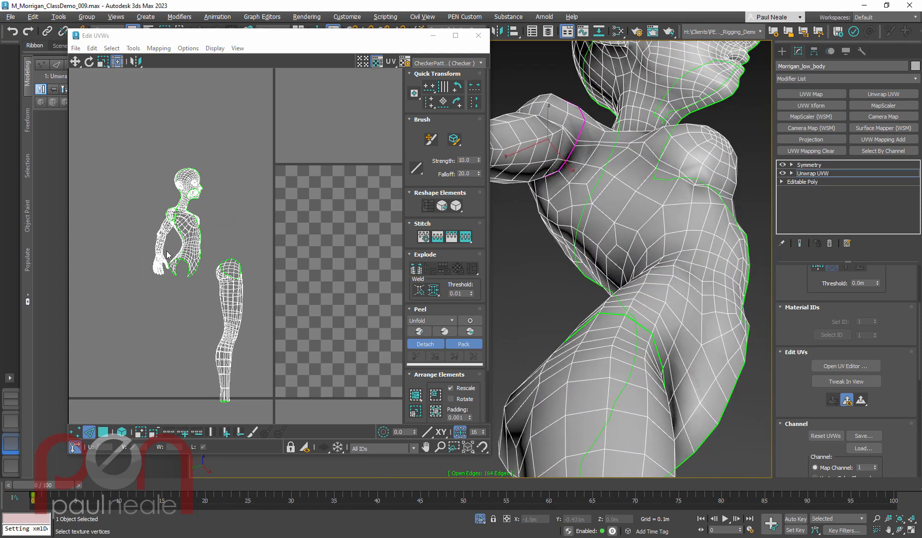
middle_click_drag(631, 242, 547, 182, "alt")
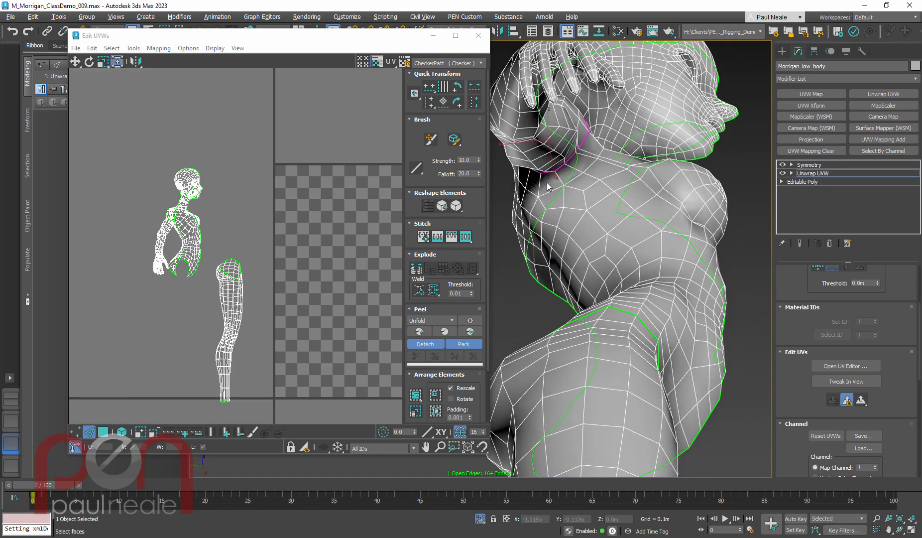
left_click_drag(571, 192, 614, 220, "alt")
middle_click_drag(614, 220, 658, 249, "alt")
scroll(616, 217, "up", 3)
scroll(514, 241, "down", 4)
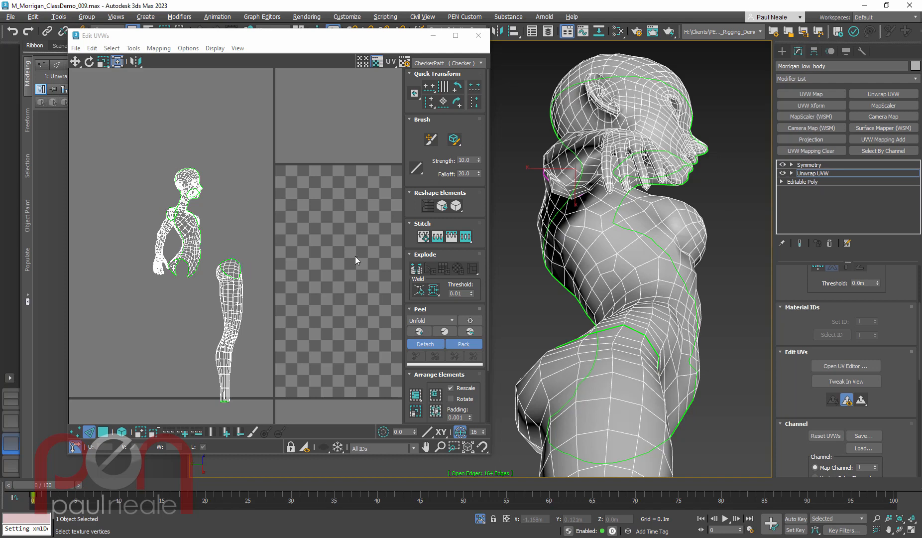
scroll(552, 275, "up", 10)
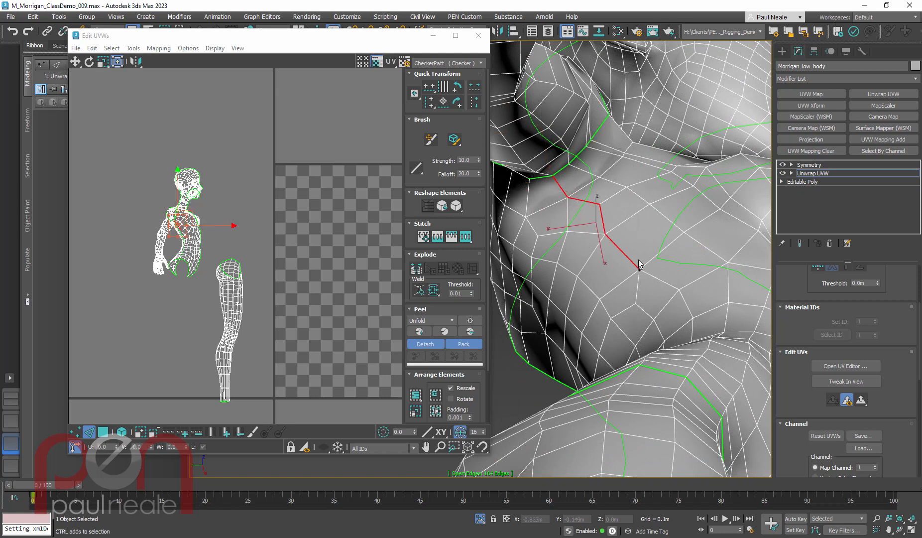
Step: Extend the side-seam edge selection down the ribs toward the waist
middle_click_drag(700, 317, 673, 225, "alt")
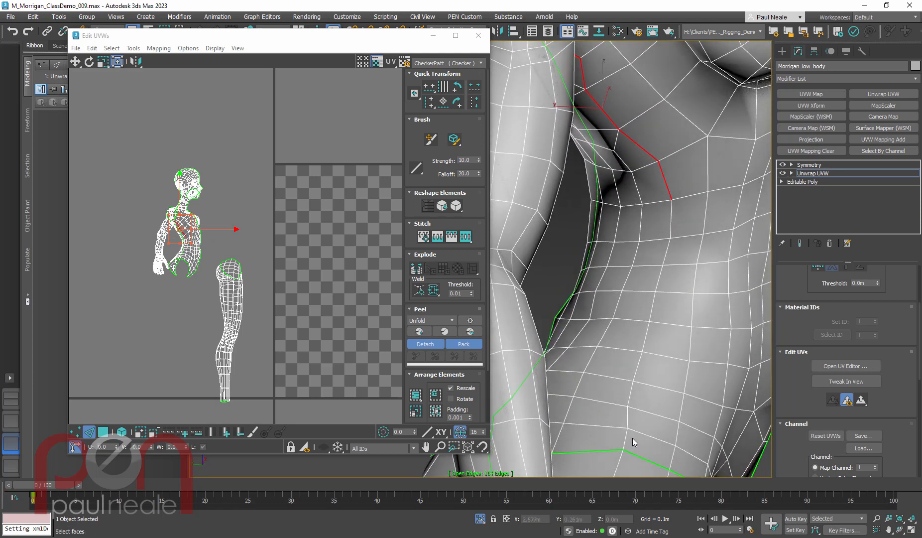
middle_click_drag(659, 313, 632, 290, "alt")
scroll(651, 301, "down", 2)
scroll(797, 288, "up", 4)
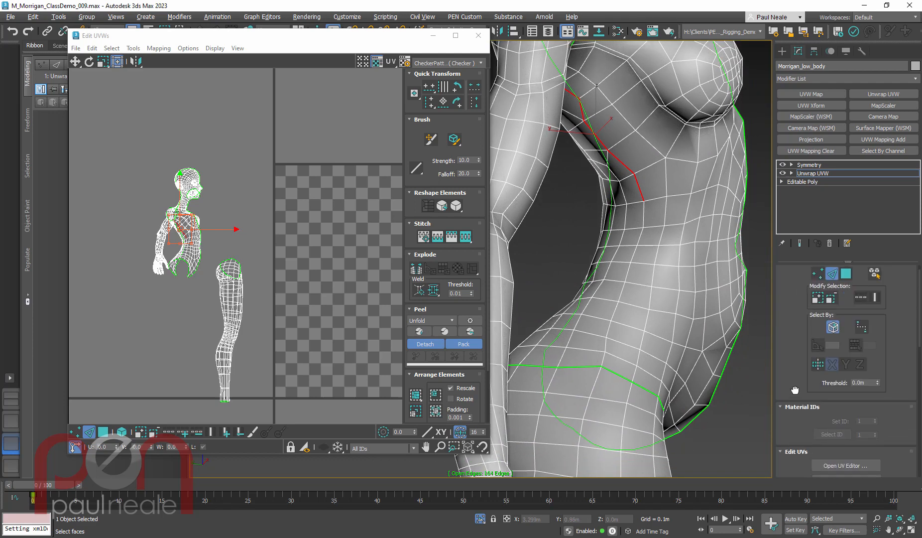
middle_click_drag(651, 304, 642, 273, "alt")
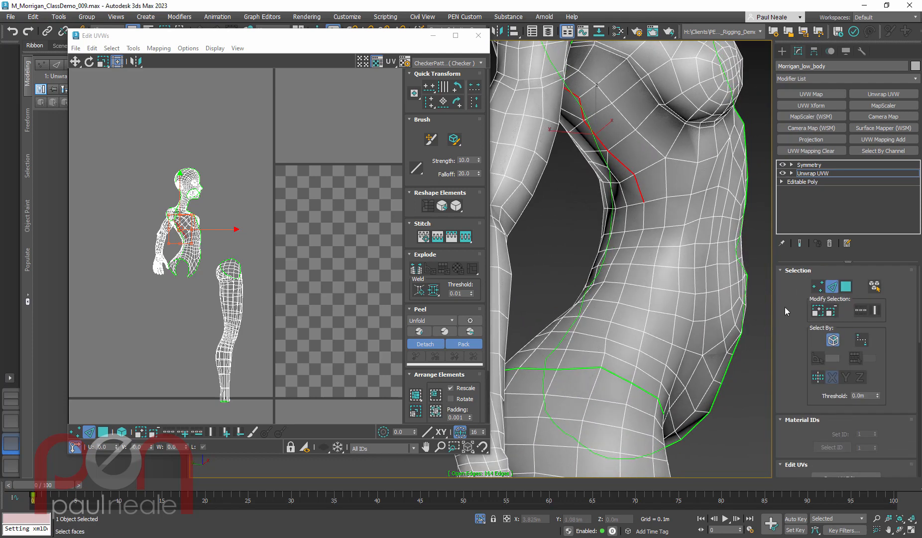
Step: Try to expand the side-seam selection into a full edge loop, and undo that selection
left_click(863, 311)
scroll(671, 315, "down", 6)
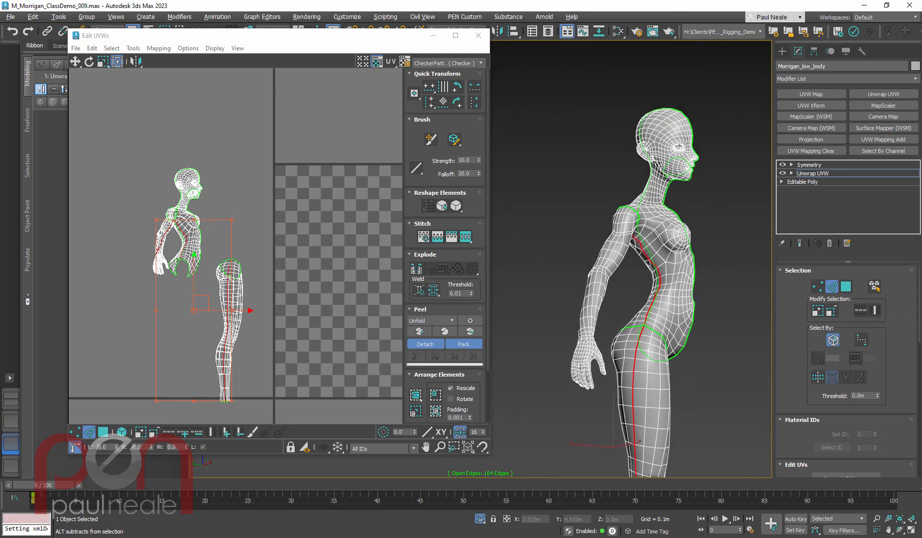
middle_click_drag(666, 366, 652, 203)
scroll(628, 194, "down", 2)
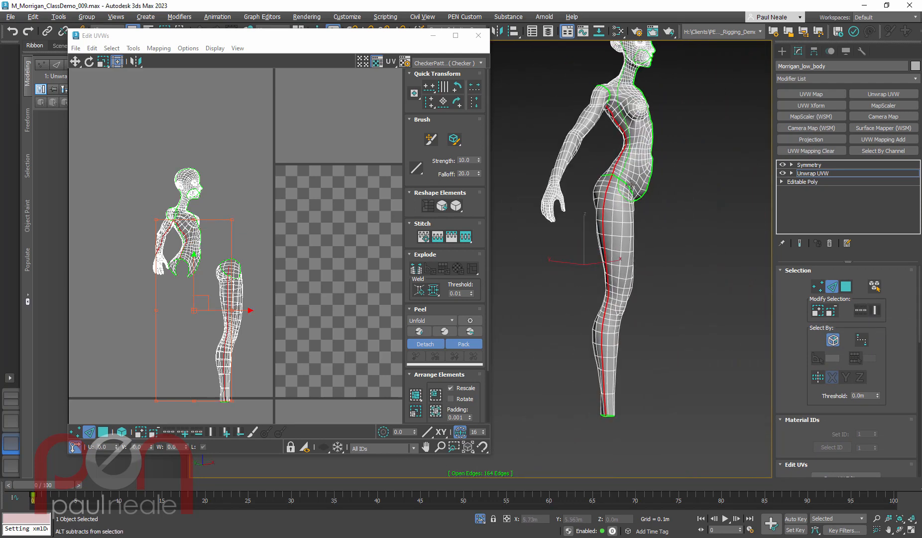
scroll(659, 97, "up", 6)
middle_click_drag(658, 97, 636, 185)
key("ctrl+z")
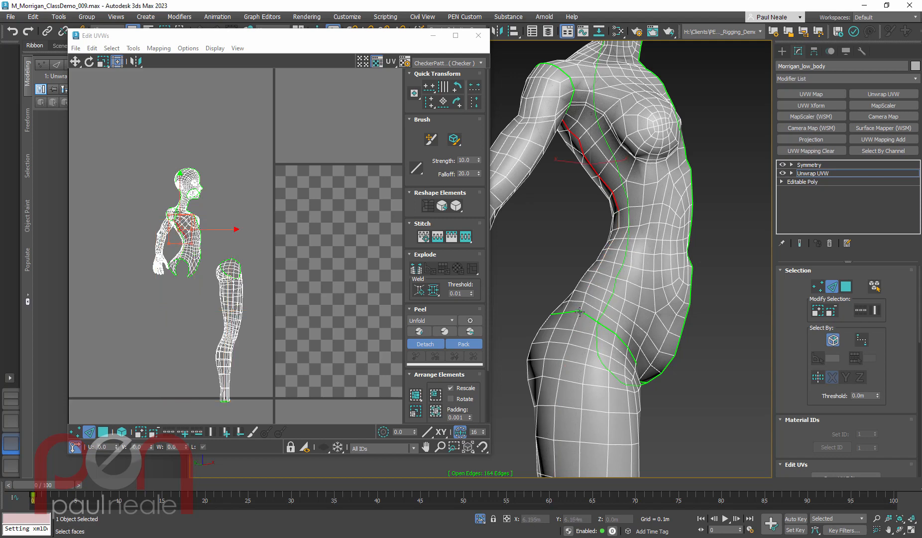
Step: Continue the side-seam edges over the waist to the leg seam at the hip, and break the UVs along them
scroll(592, 295, "up", 4)
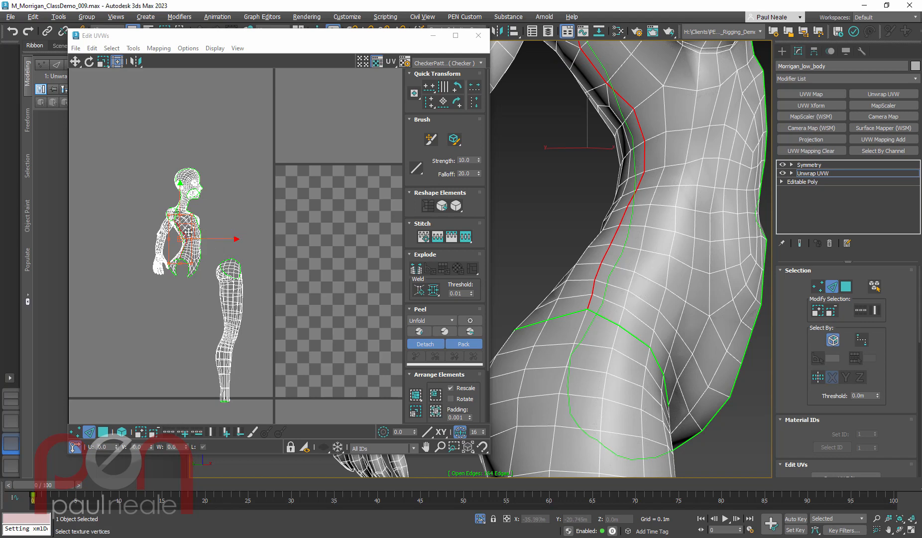
scroll(658, 250, "down", 2)
right_click(197, 302)
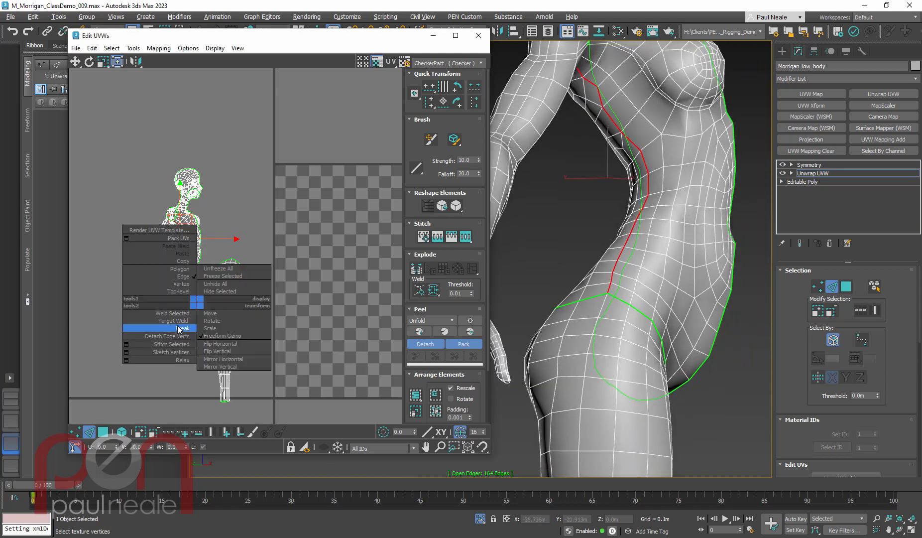
left_click(182, 328)
Step: Select the edge loop around the wrist and break the UVs along it to separate the hand
scroll(644, 247, "down", 3)
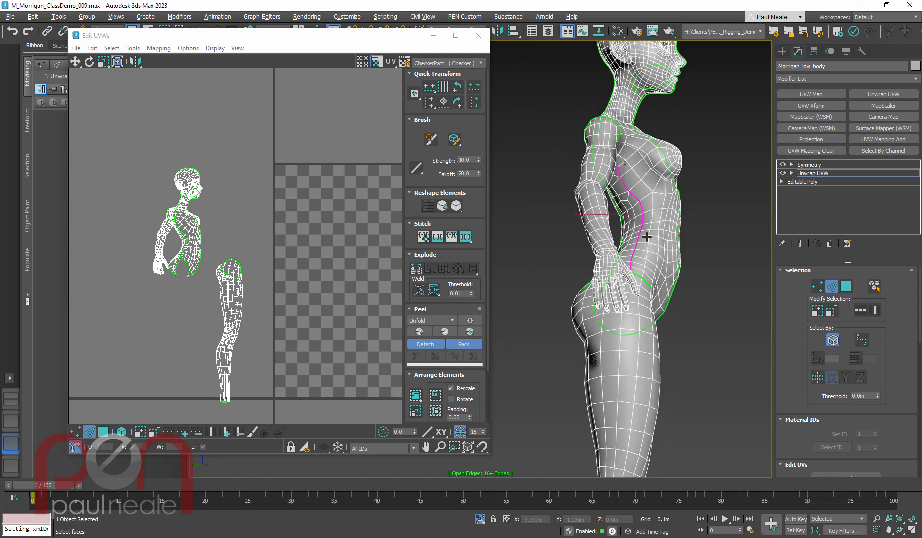
middle_click_drag(657, 237, 617, 219, "alt")
scroll(616, 214, "up", 4)
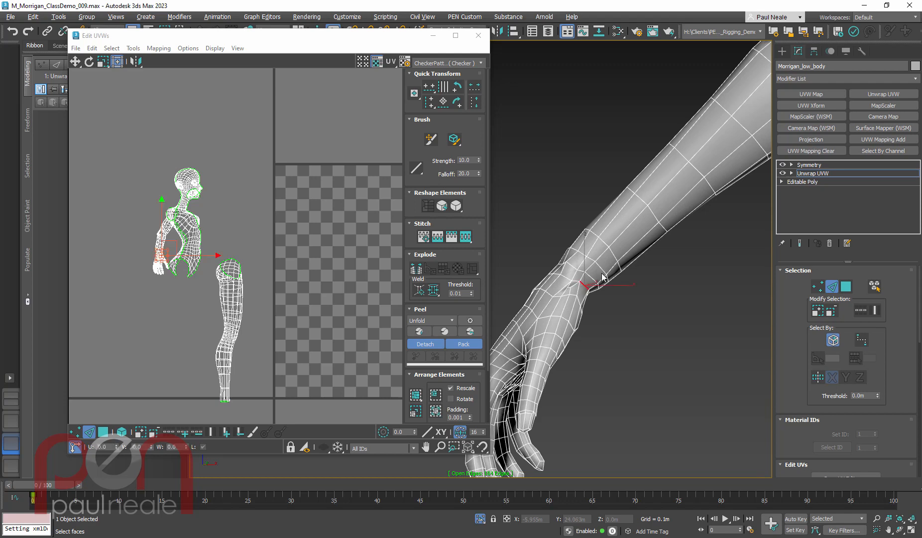
middle_click_drag(603, 277, 629, 275, "alt")
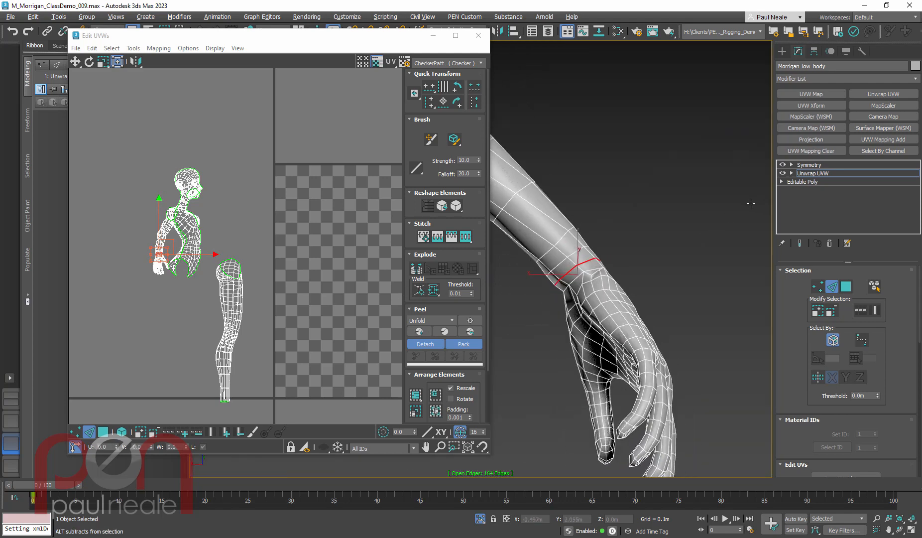
right_click(241, 261)
left_click(221, 289)
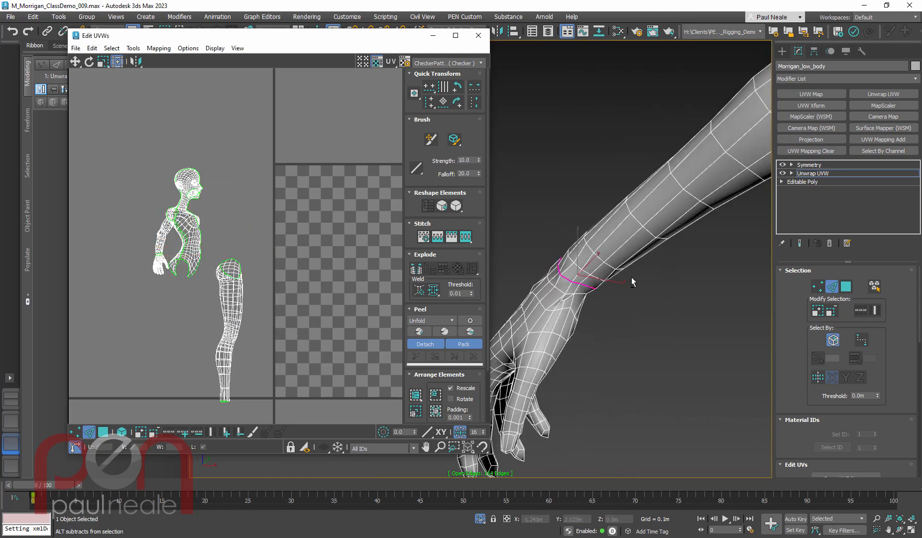
Step: Select the edge loop running along the sides of the fingers and thumb, dividing the palm from the back of the hand
middle_click_drag(631, 276, 600, 264, "alt")
middle_click_drag(594, 316, 603, 292, "ctrl+alt")
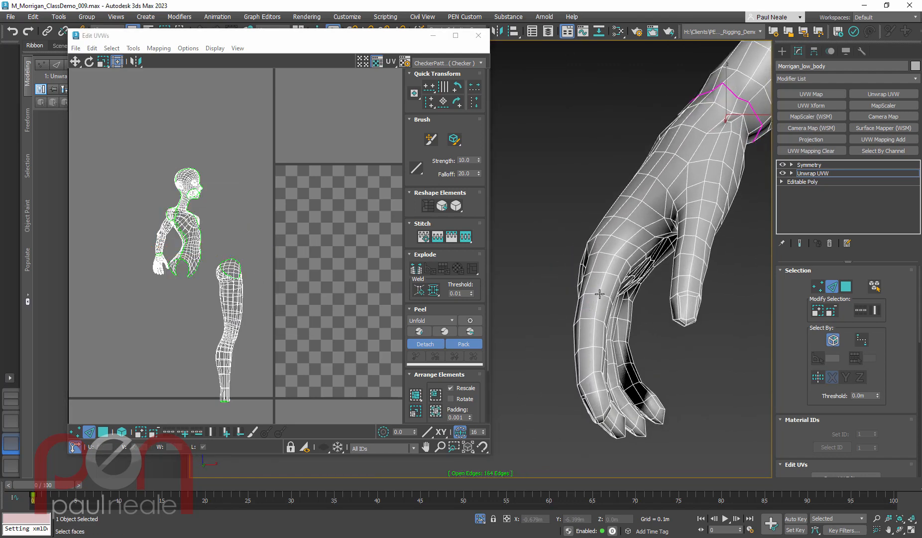
left_click(597, 302)
double_click(597, 302)
middle_click_drag(690, 250, 704, 228, "alt")
middle_click_drag(697, 267, 578, 217, "alt")
Step: Move the UV editor clear of the viewport labels and set the viewport shading to Standard
left_click_drag(341, 36, 300, 138)
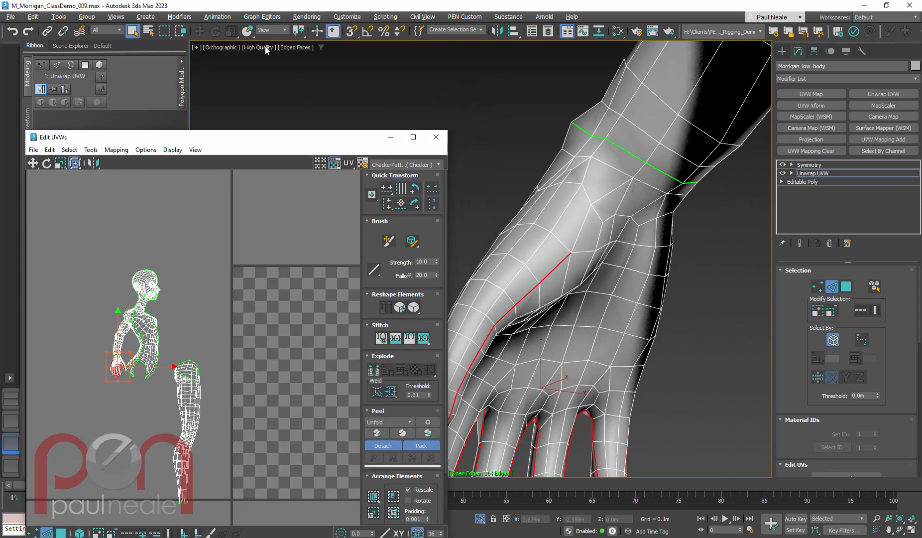
left_click(257, 47)
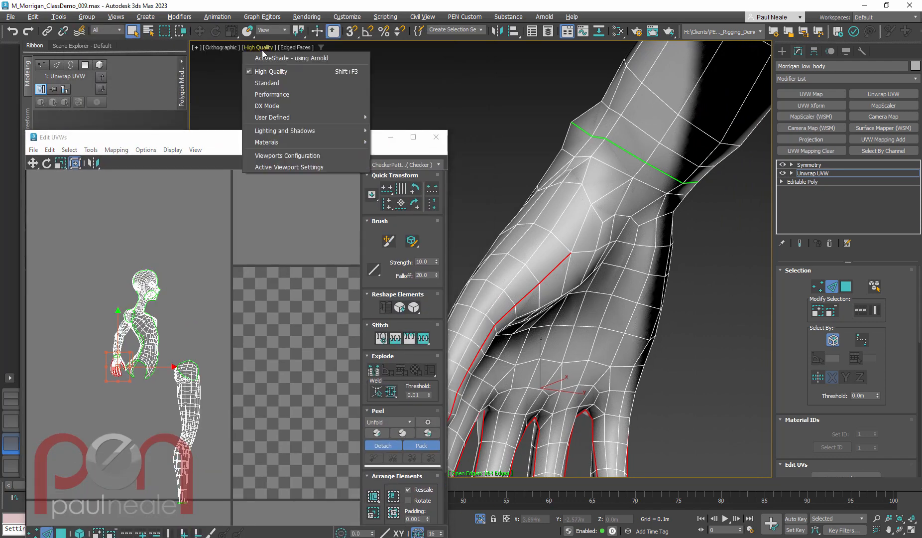
left_click(264, 84)
Step: Extend the hand-seam edges from the thumb up to the wrist seam, and break the UVs along them
middle_click_drag(590, 208, 571, 218, "alt")
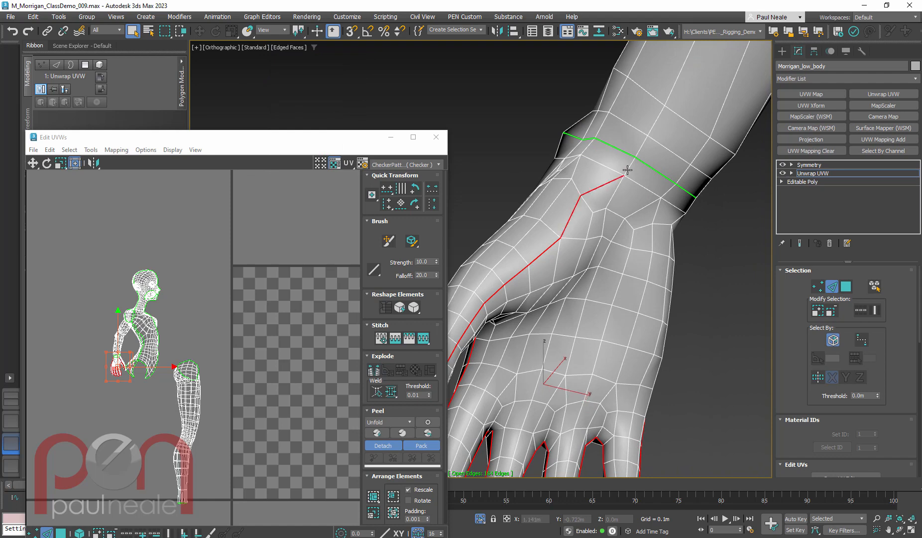
middle_click_drag(570, 254, 642, 246, "alt")
scroll(642, 246, "up", 3)
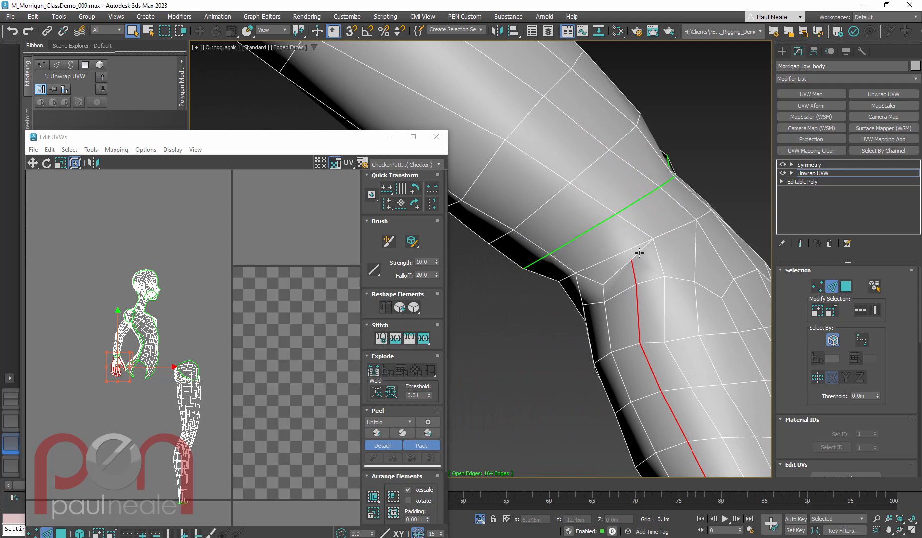
scroll(565, 280, "down", 3)
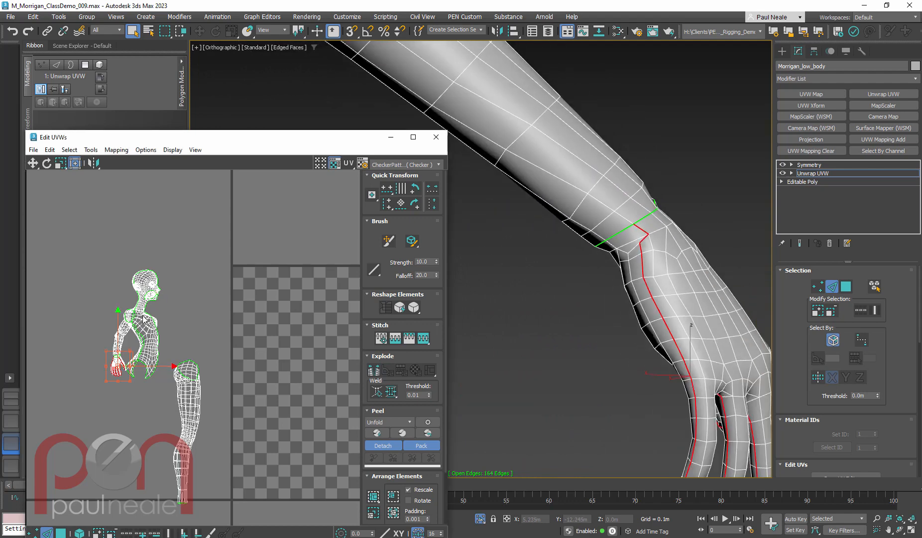
right_click(155, 291)
left_click(143, 316)
Step: Select a lengthwise edge on the inner back of the forearm and expand it into a loop from the armpit down the arm
scroll(592, 271, "down", 7)
middle_click_drag(590, 377, 607, 254, "alt")
scroll(610, 266, "up", 5)
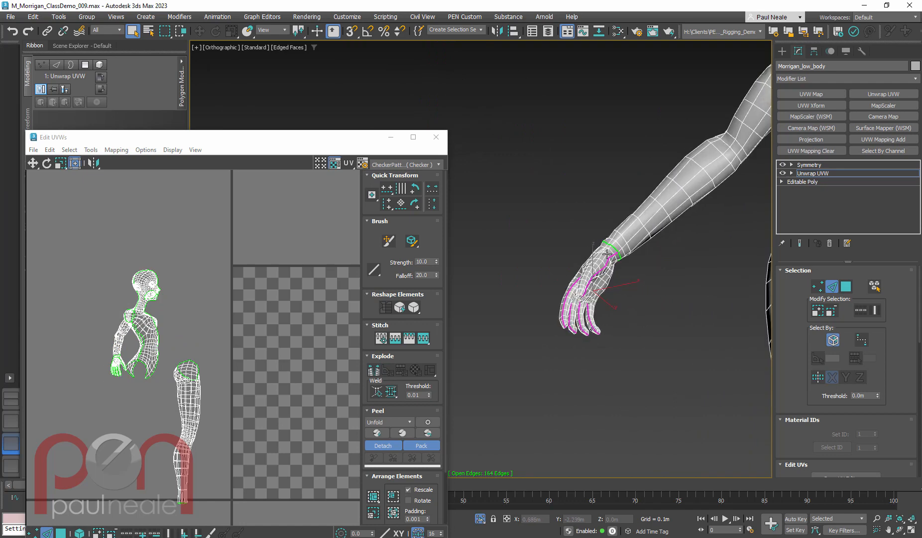
scroll(596, 275, "down", 10)
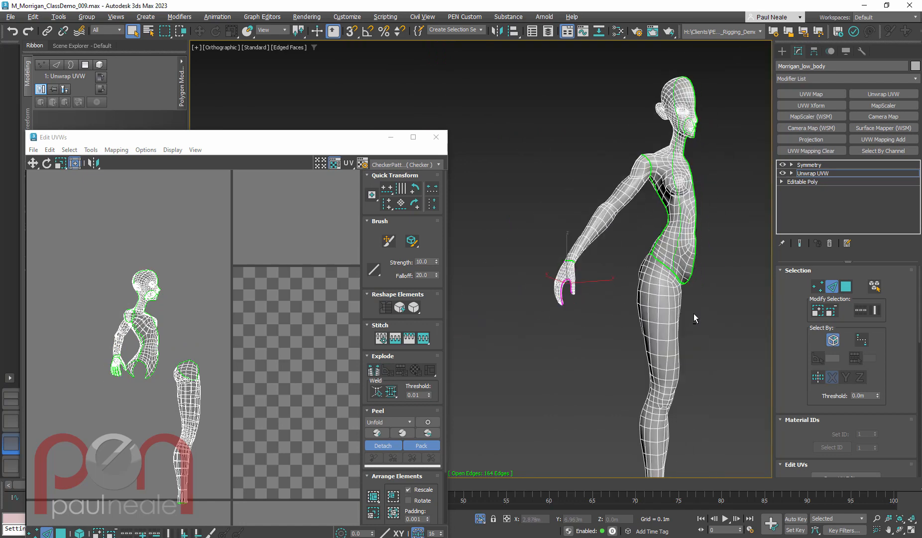
middle_click_drag(630, 284, 712, 232, "alt")
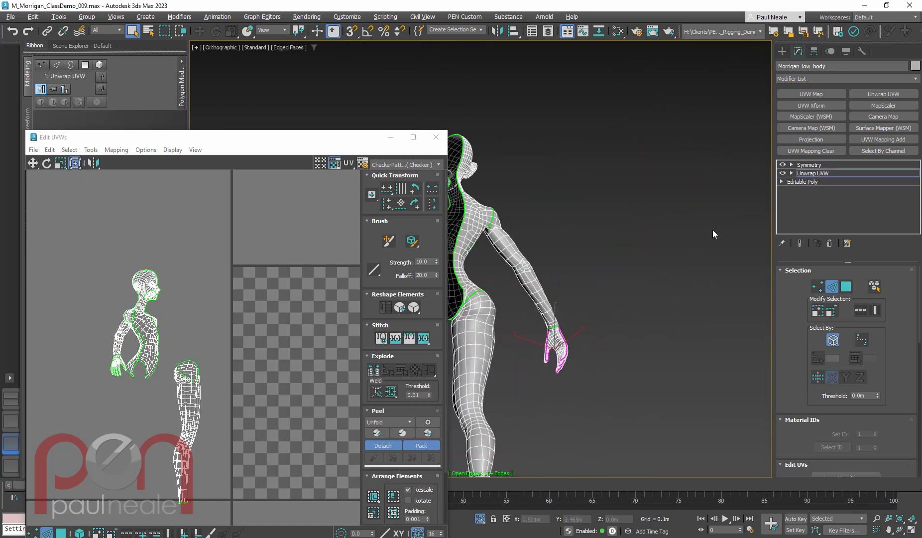
middle_click_drag(507, 246, 528, 244, "alt")
scroll(586, 191, "up", 6)
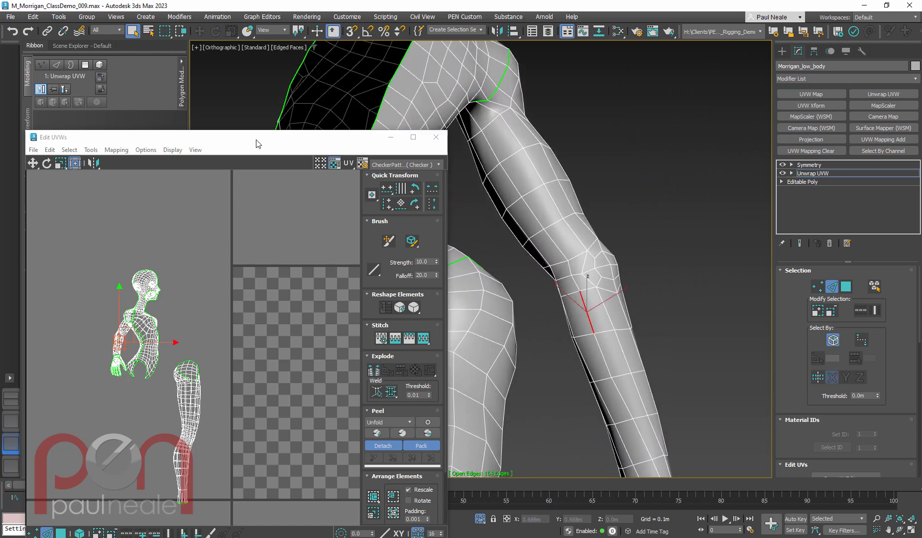
left_click_drag(257, 143, 265, 75)
left_click(134, 466)
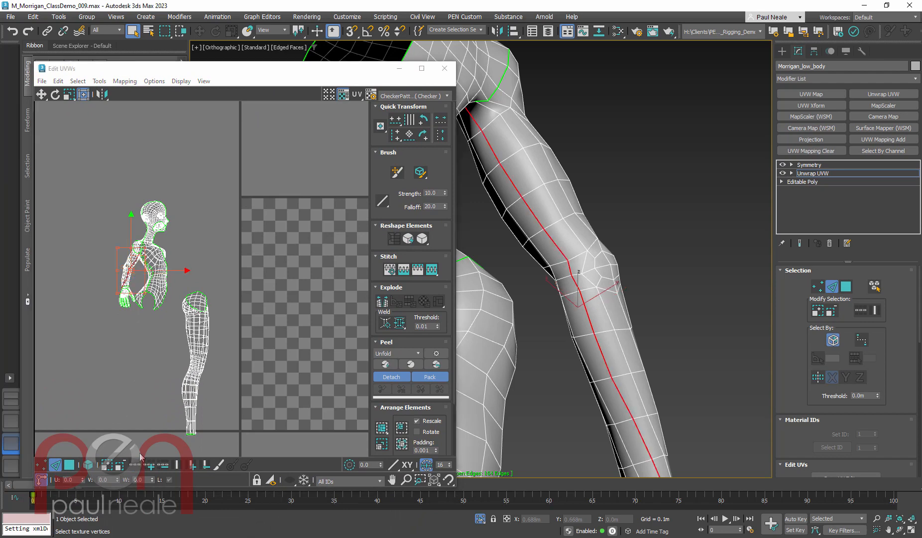
Step: Check the selected arm loop up to the armpit, and break the UVs along it
middle_click_drag(663, 263, 496, 284, "alt")
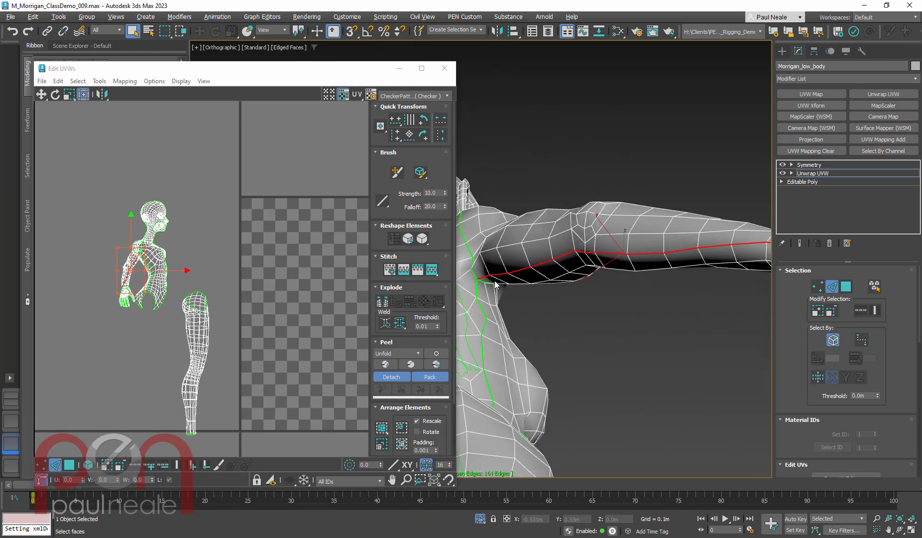
middle_click_drag(574, 285, 545, 189, "alt")
right_click(174, 300)
left_click(160, 333)
Step: Select the lengthwise edge loop along the inner leg, extend it up to the crotch seam, and break the UVs along it
scroll(639, 278, "down", 6)
middle_click_drag(545, 189, 498, 135, "alt")
scroll(570, 173, "up", 4)
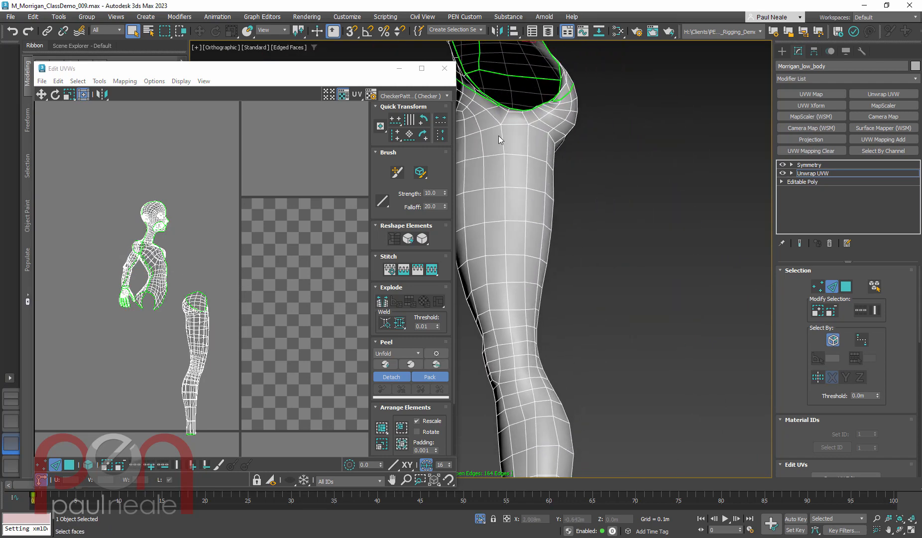
double_click(502, 144)
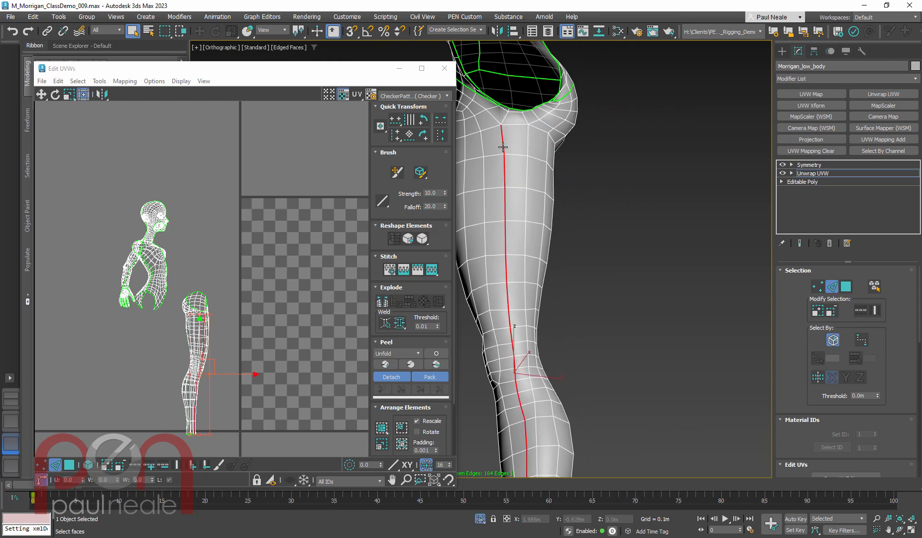
left_click(506, 117, "ctrl")
middle_click_drag(505, 117, 588, 247)
scroll(524, 169, "up", 3)
scroll(524, 168, "down", 5)
mouse_move(589, 247)
middle_mouse_down()
mouse_move(609, 308)
mouse_move(670, 309)
mouse_move(651, 281)
mouse_move(713, 293)
mouse_move(598, 295)
mouse_move(719, 277)
mouse_move(606, 285)
mouse_move(591, 233)
middle_mouse_up()
scroll(609, 308, "down", 3)
right_click(189, 283)
left_click(168, 310)
Step: Select the edges from the top of the forehead past the front of the ear to under the chin, and break the UVs there
middle_click_drag(590, 234, 603, 295)
scroll(541, 150, "up", 5)
middle_click_drag(541, 150, 616, 236, "alt")
scroll(638, 257, "up", 5)
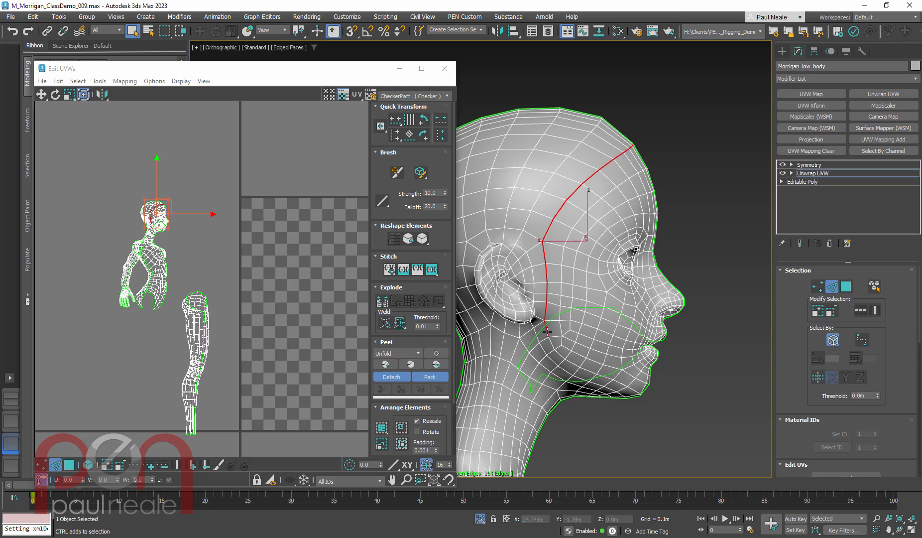
middle_click_drag(640, 334, 593, 342, "alt")
right_click(210, 250)
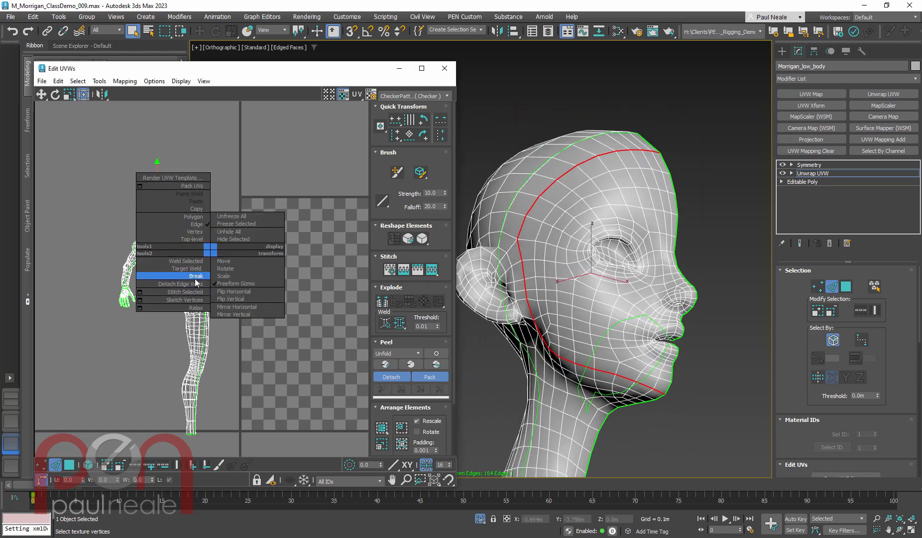
left_click(196, 277)
Step: Select the edge loop just inside the lips around the mouth opening, and break the UVs along it
scroll(620, 285, "down", 4)
mouse_move(614, 304)
middle_mouse_down("alt")
mouse_move(624, 278)
mouse_move(622, 302)
middle_mouse_up("alt")
scroll(622, 279, "up", 10)
middle_click_drag(618, 202, 633, 247, "alt")
double_click(619, 193)
middle_click_drag(655, 309, 512, 284)
middle_click_drag(574, 285, 665, 275)
scroll(581, 255, "up", 8)
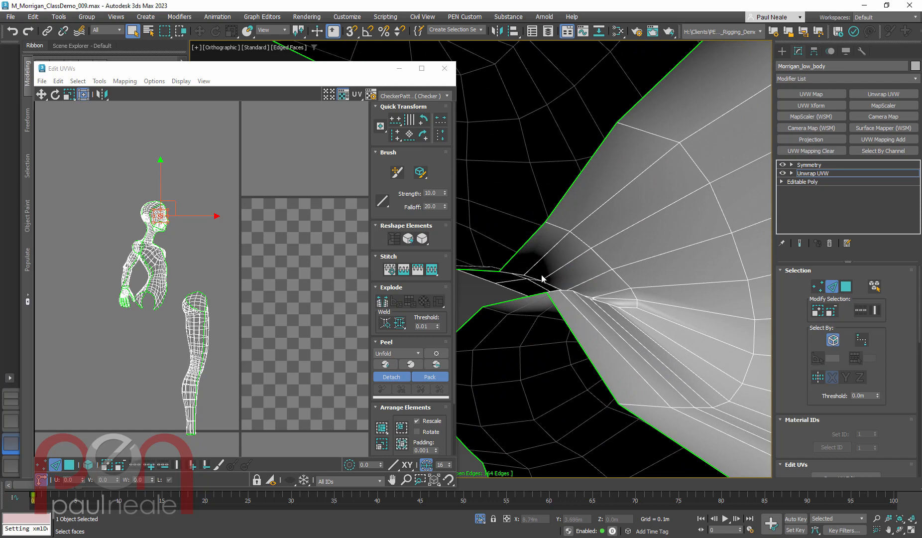
middle_click_drag(539, 278, 608, 276, "alt")
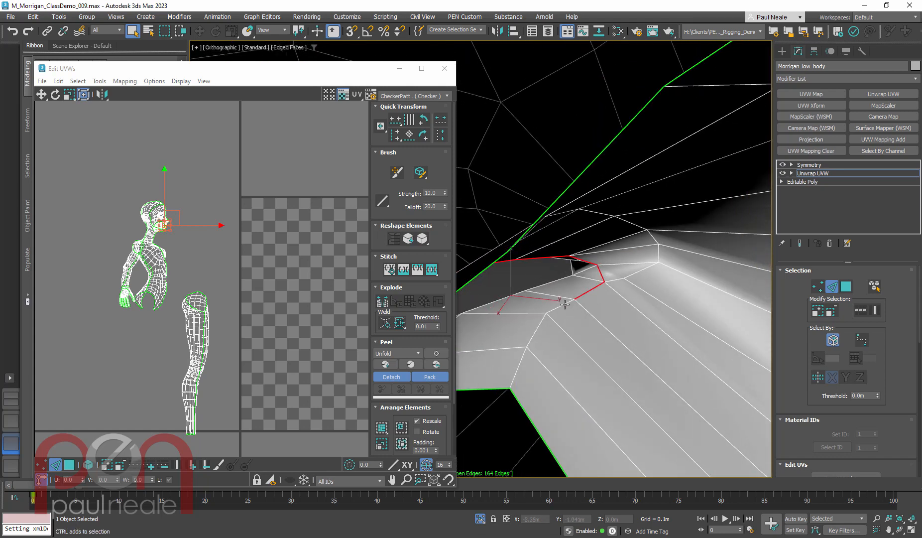
middle_click_drag(624, 258, 609, 280, "alt")
left_click_drag(609, 279, 643, 295, "alt")
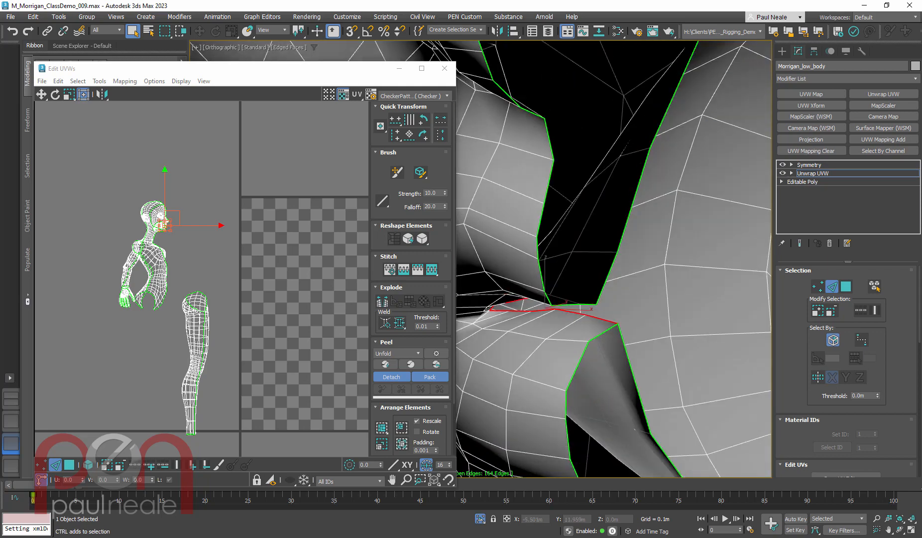
scroll(642, 295, "down", 5)
middle_click_drag(642, 294, 690, 304, "alt")
scroll(601, 284, "down", 3)
middle_click_drag(601, 285, 549, 249)
right_click(214, 277)
left_click(203, 304)
Step: Select the edges circling above, behind and below the ear between two points on the face seam, and break the UVs along them
middle_click_drag(692, 267, 533, 260)
middle_click_drag(533, 260, 650, 264, "alt")
scroll(574, 284, "down", 5)
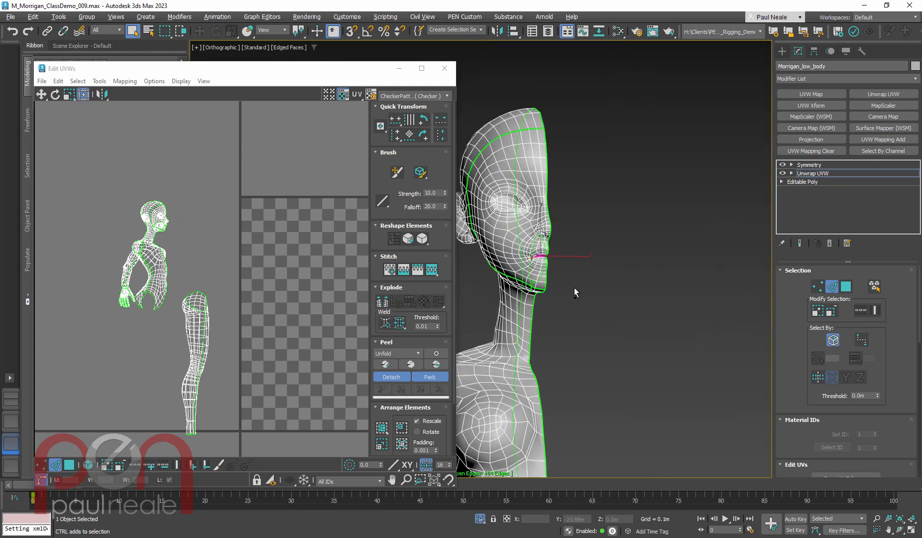
middle_click_drag(575, 287, 640, 285, "alt")
middle_click_drag(546, 209, 699, 241)
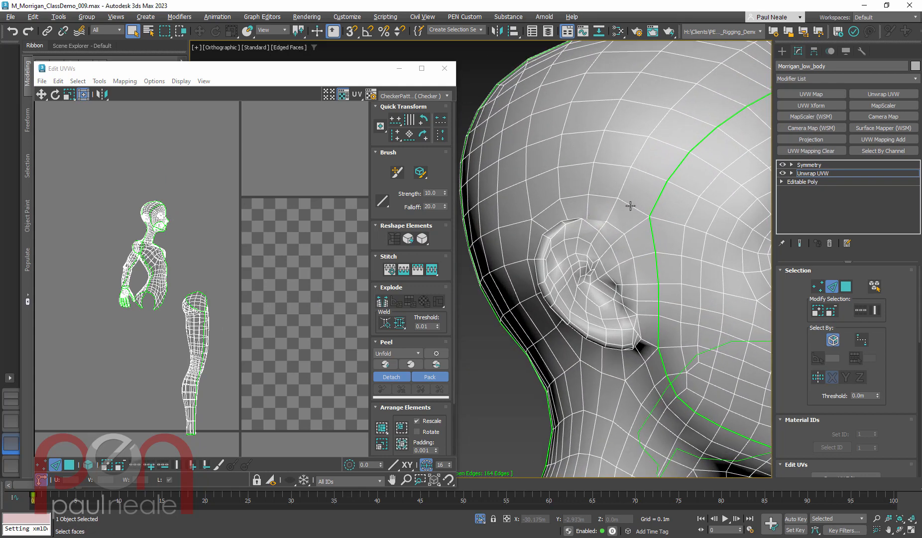
left_click(630, 206)
middle_click_drag(631, 205, 537, 243, "alt")
left_click(524, 239, "ctrl")
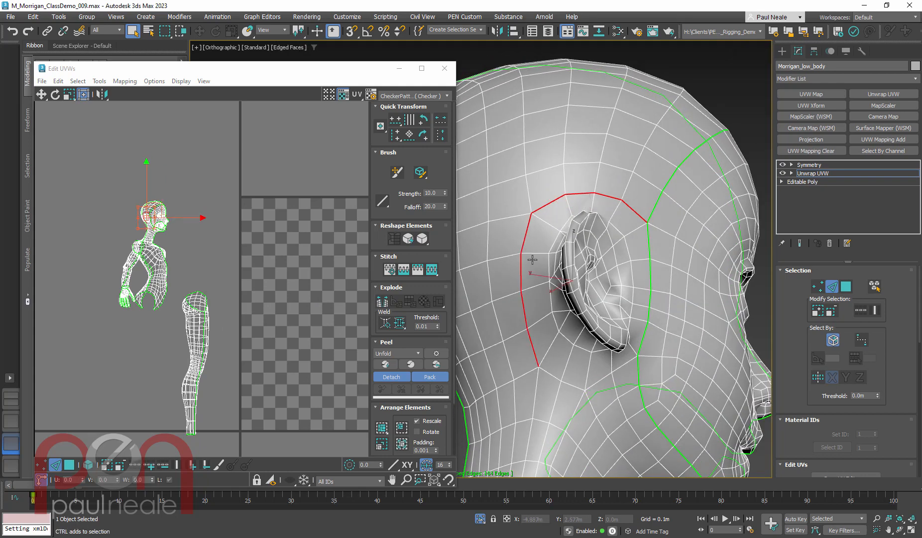
middle_click_drag(546, 353, 560, 376, "alt")
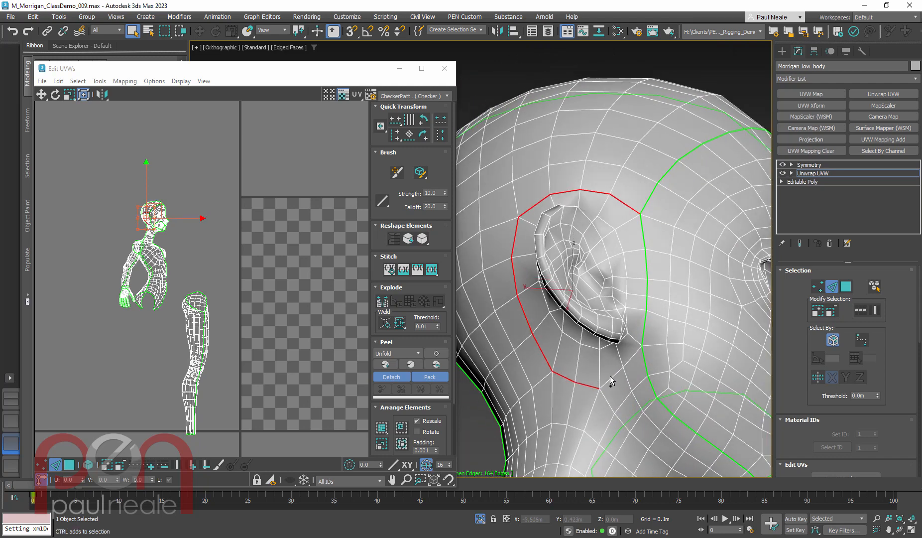
middle_click_drag(647, 349, 642, 329, "alt")
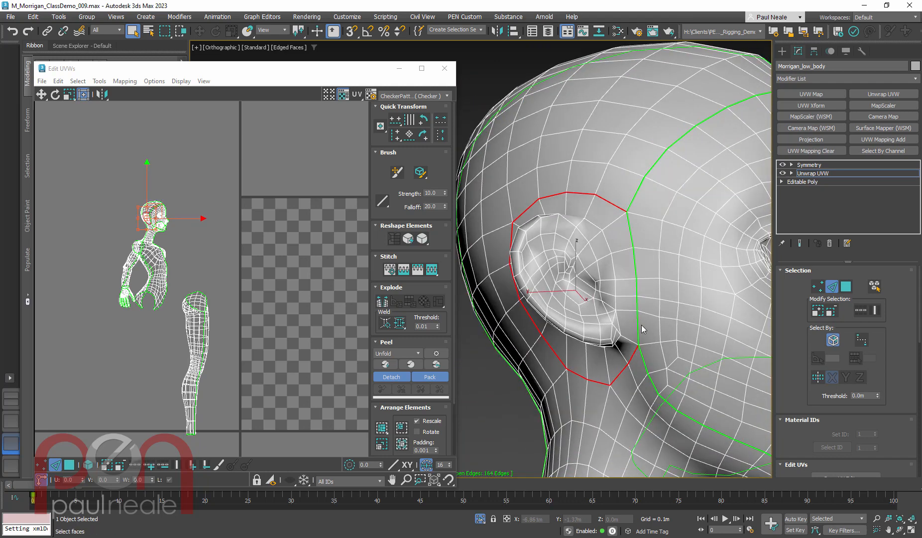
scroll(632, 286, "down", 3)
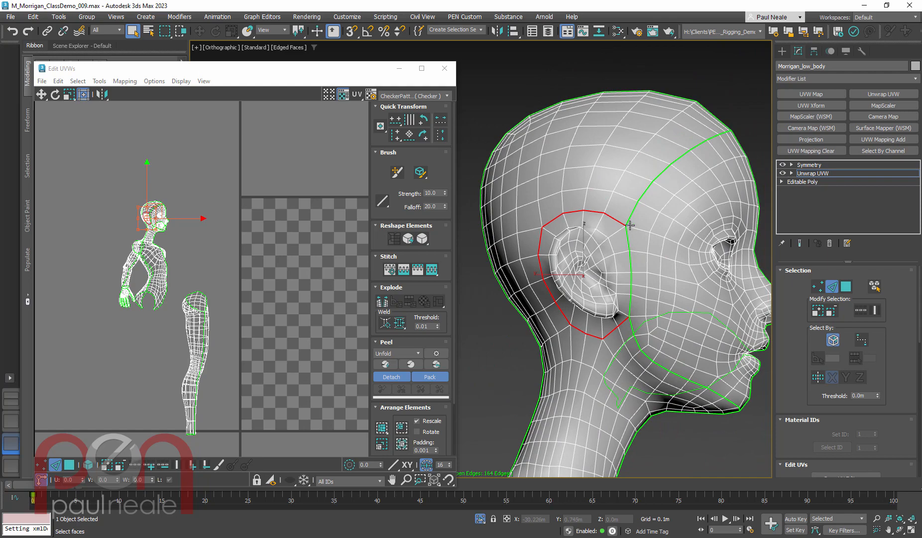
middle_click_drag(609, 267, 593, 273, "alt")
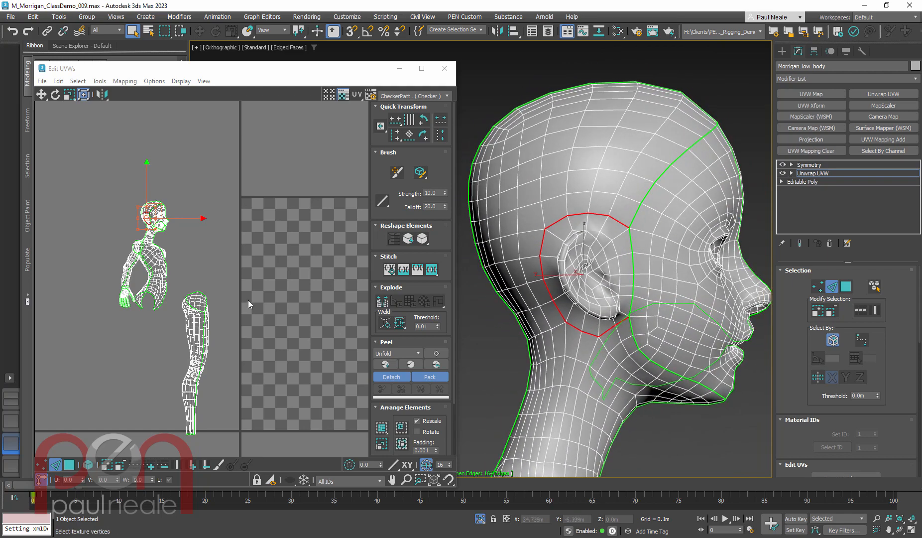
right_click(126, 321)
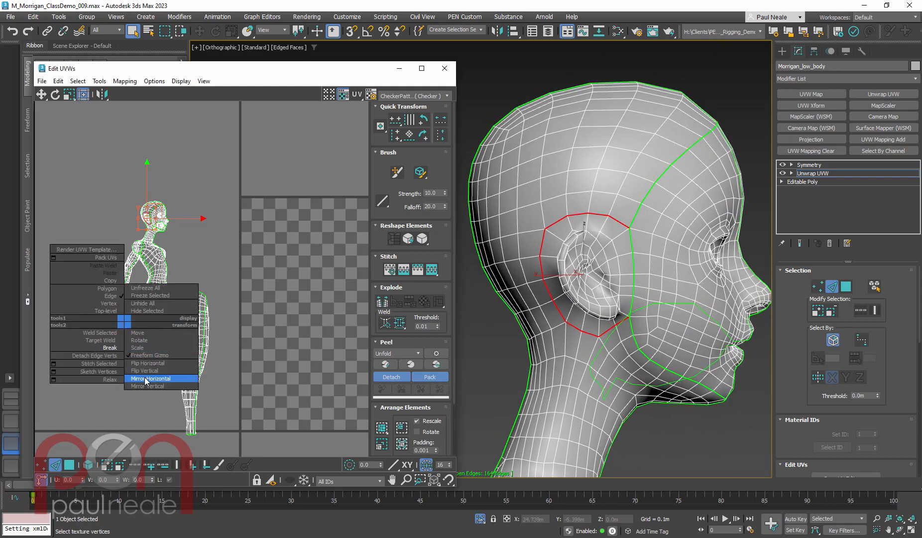
left_click(110, 348)
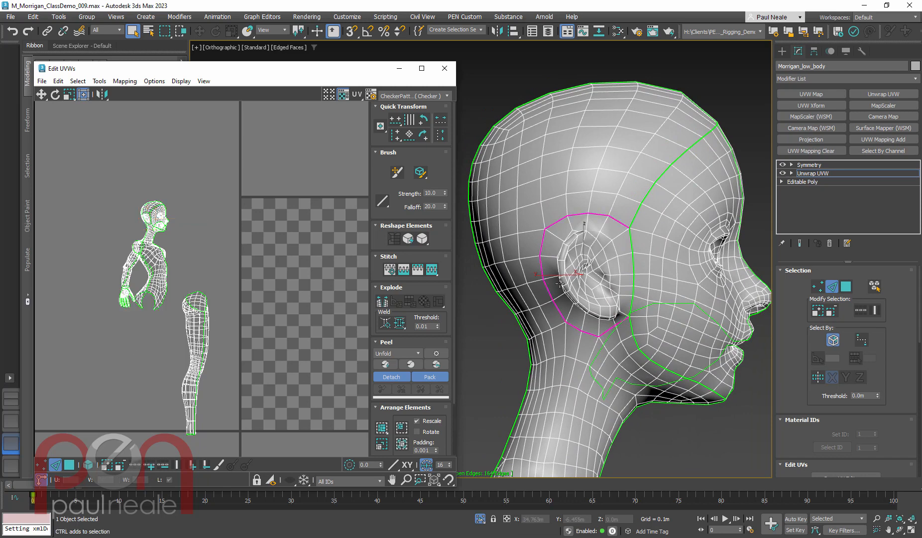
Step: Select the edges running from the ear seam to the centerline at the back of the head, and break the UVs along them
middle_click_drag(620, 140, 605, 139, "alt")
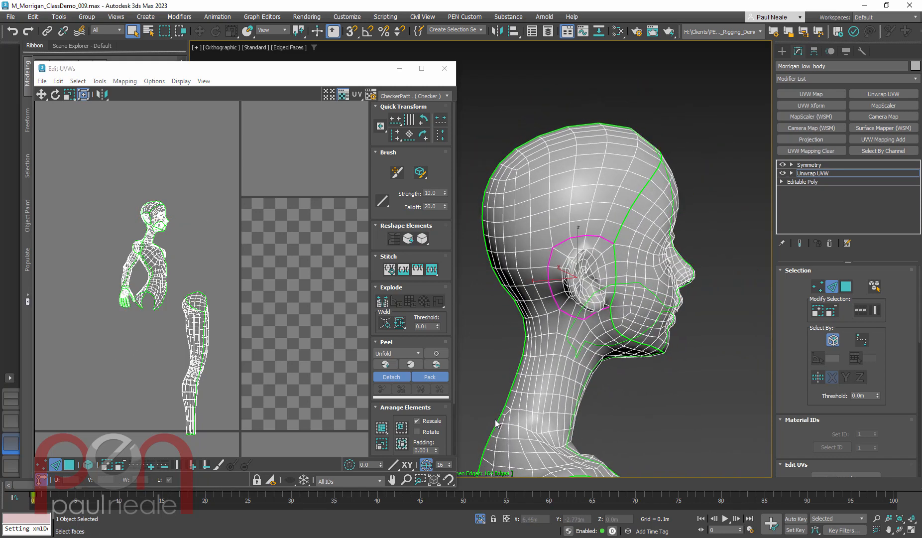
middle_click_drag(635, 353, 573, 297, "alt")
scroll(563, 321, "down", 3)
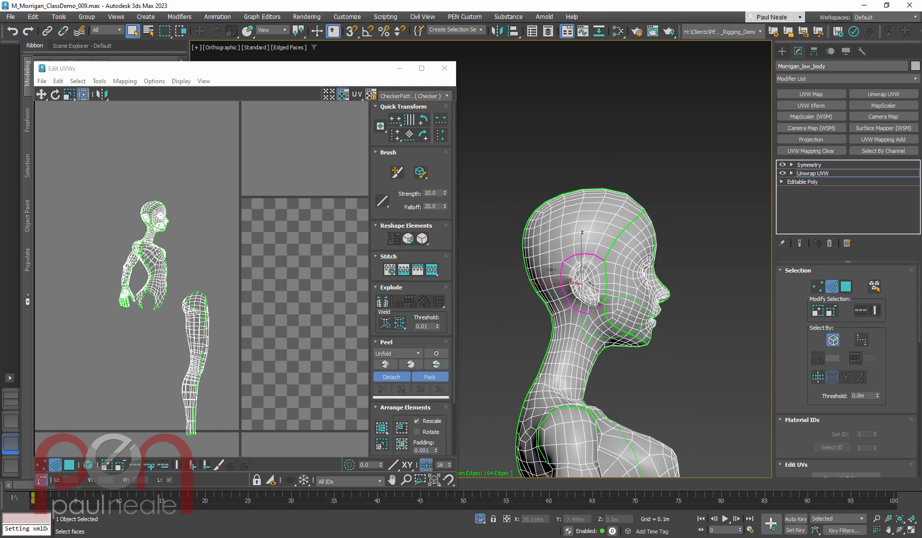
scroll(577, 311, "up", 3)
middle_click_drag(577, 311, 560, 321, "alt")
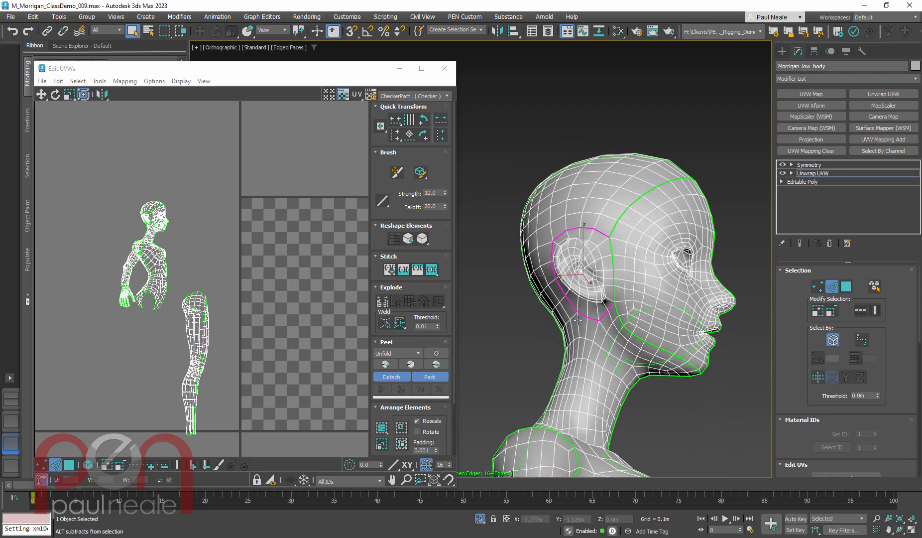
middle_click_drag(600, 346, 646, 275)
scroll(514, 219, "up", 2)
scroll(514, 219, "up", 3)
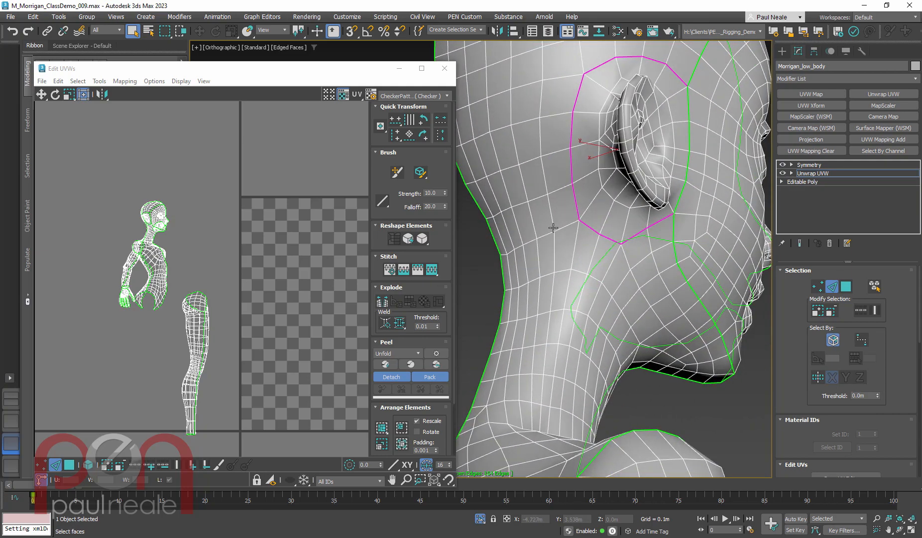
left_click(563, 227)
middle_click_drag(562, 228, 456, 271, "alt")
right_click(291, 280)
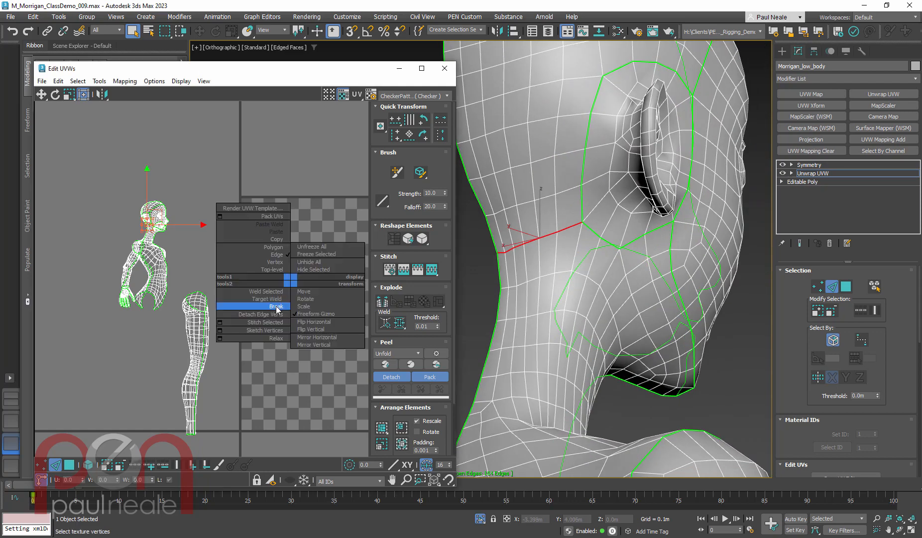
left_click(278, 307)
Step: Select the edge loop around the base of the neck, and break the UVs along it
middle_click_drag(582, 343, 551, 237, "alt")
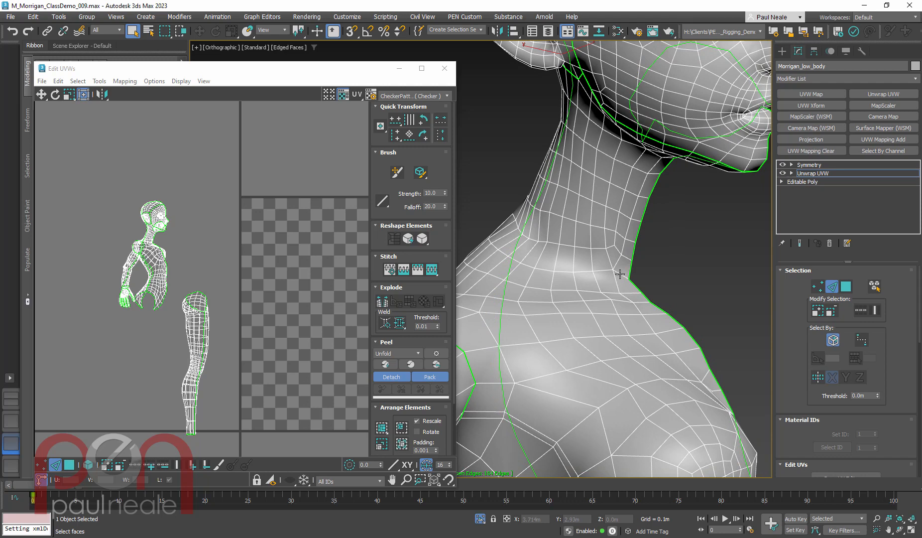
double_click(611, 293)
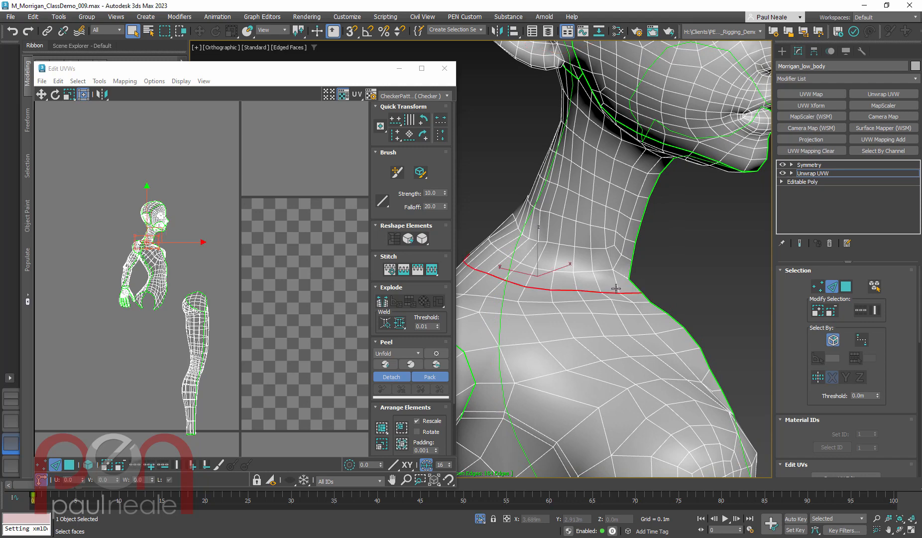
middle_click_drag(612, 293, 472, 308, "alt")
right_click(205, 296)
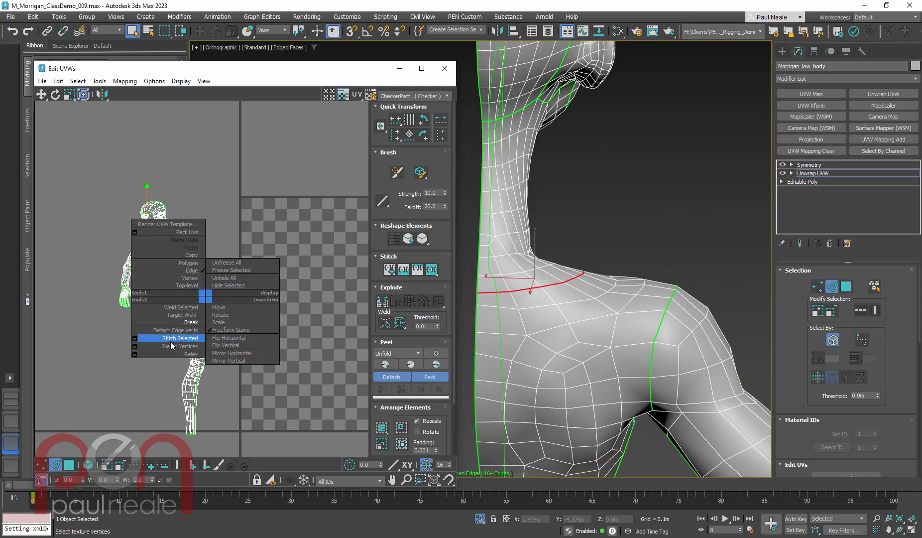
left_click(193, 323)
Step: Select all UV polygons of the body half and peel them into flattened shells packed inside the UV tile
middle_click_drag(573, 287, 617, 285, "alt")
scroll(528, 324, "down", 4)
scroll(474, 321, "up", 4)
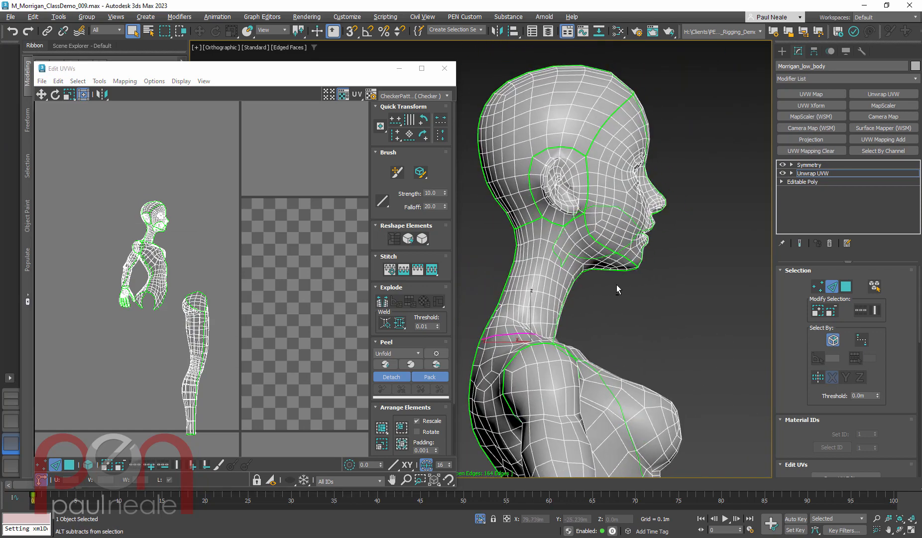
scroll(618, 287, "down", 4)
middle_click_drag(621, 320, 629, 157)
middle_click_drag(633, 247, 253, 287, "alt")
scroll(573, 255, "down", 3)
scroll(185, 297, "down", 3)
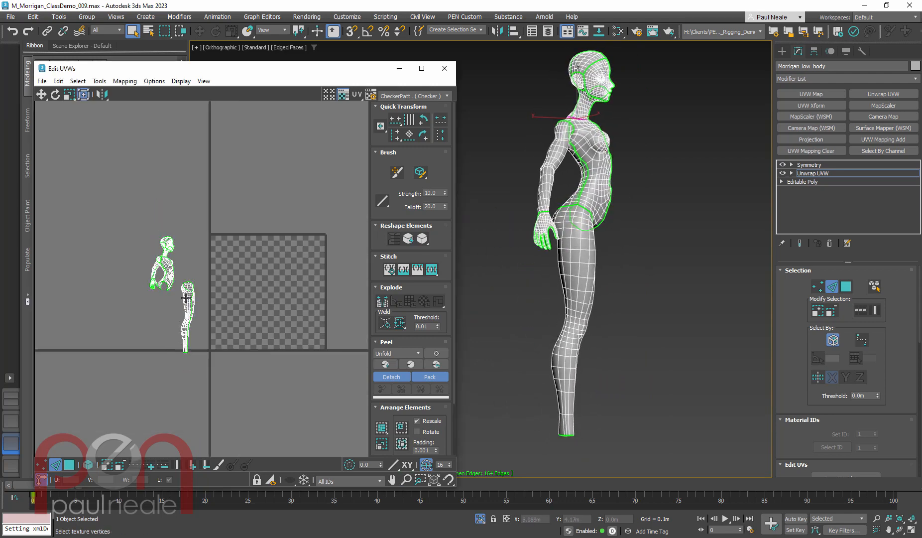
middle_click_drag(224, 335, 237, 268)
key("3")
scroll(225, 289, "up", 1)
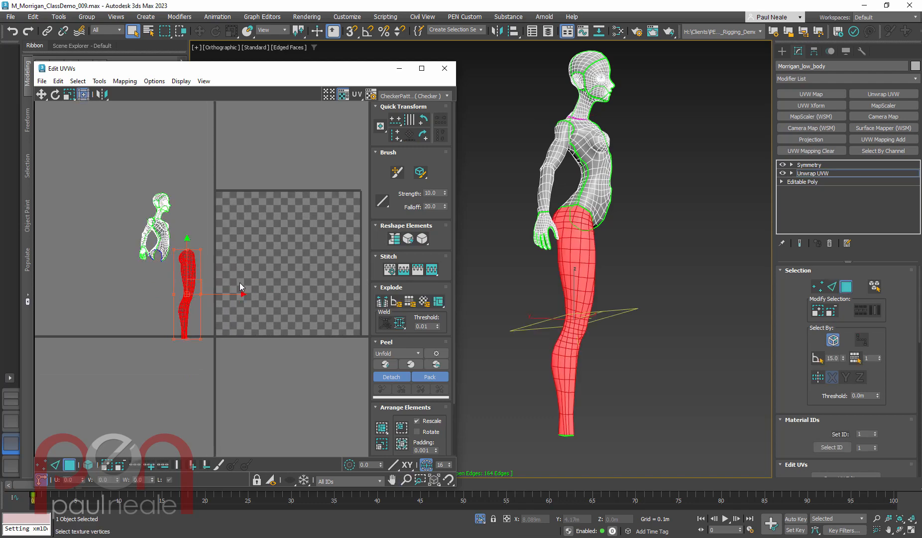
key("ctrl+a")
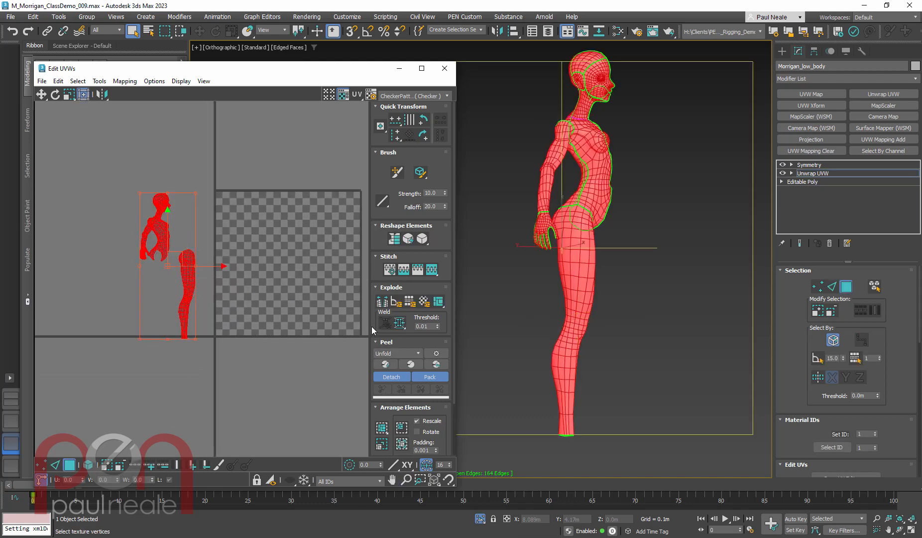
left_click_drag(372, 327, 383, 289)
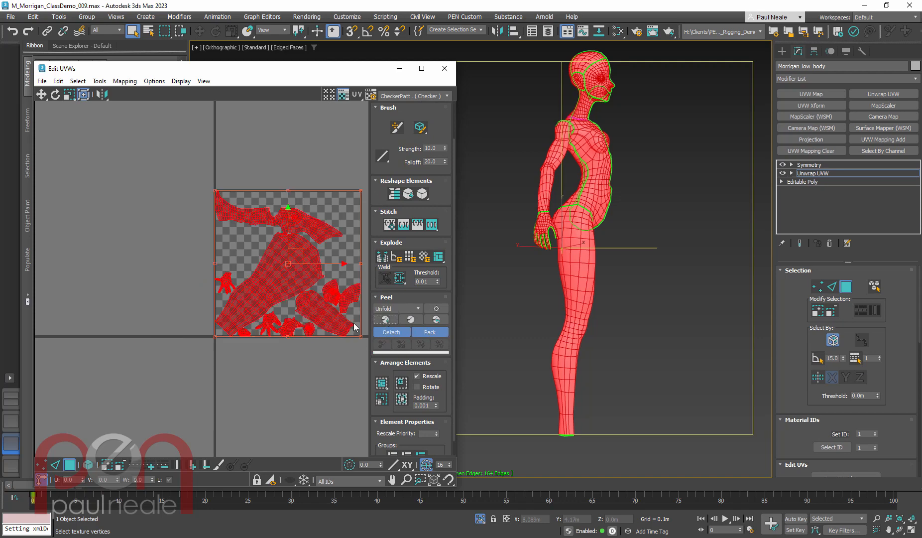
Step: Select the polygons at the narrow tip of the torso shell, and examine their position and the surrounding torso seams on the model
scroll(324, 252, "up", 4)
middle_click_drag(340, 236, 291, 220)
scroll(294, 229, "down", 2)
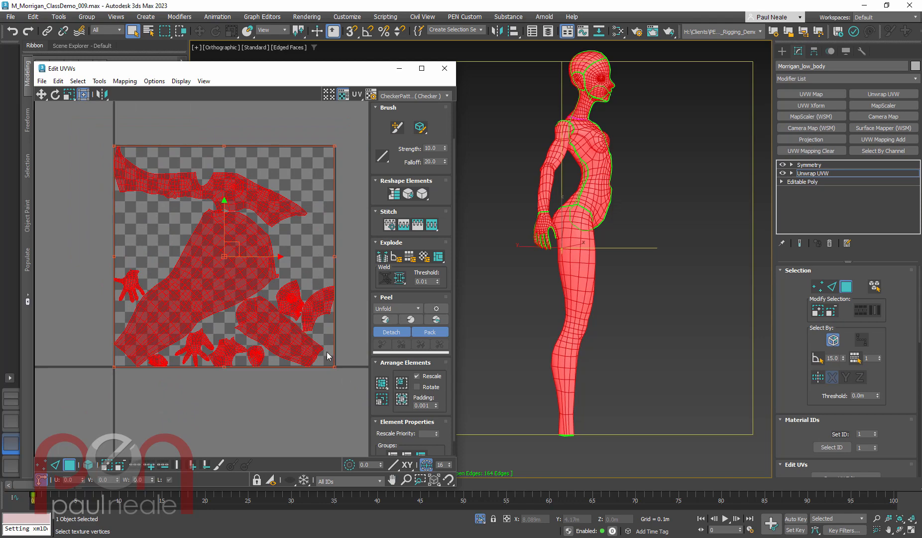
left_click(296, 223)
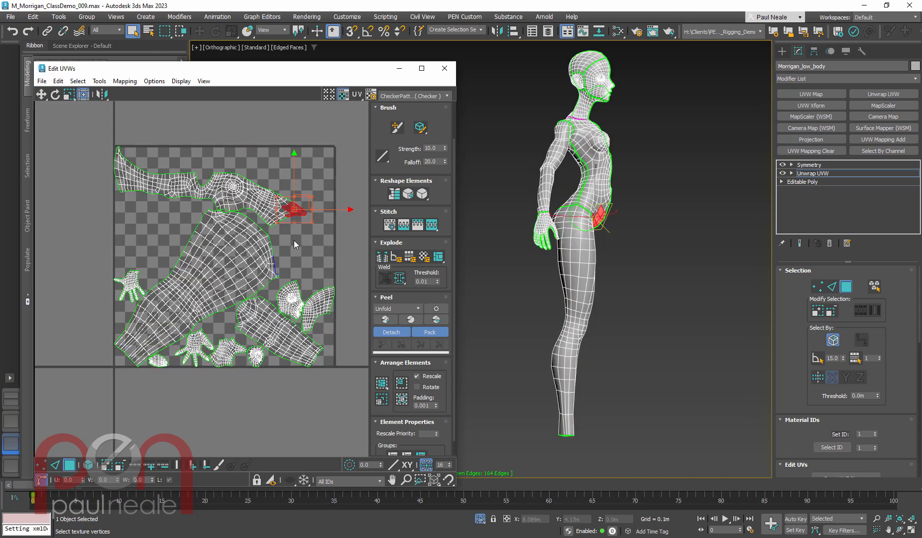
scroll(582, 190, "up", 8)
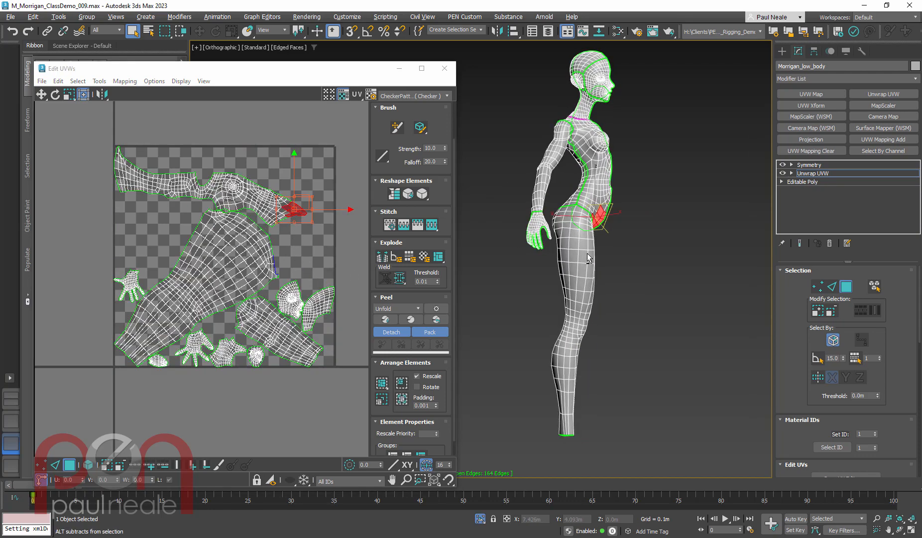
middle_click_drag(583, 191, 542, 173, "alt")
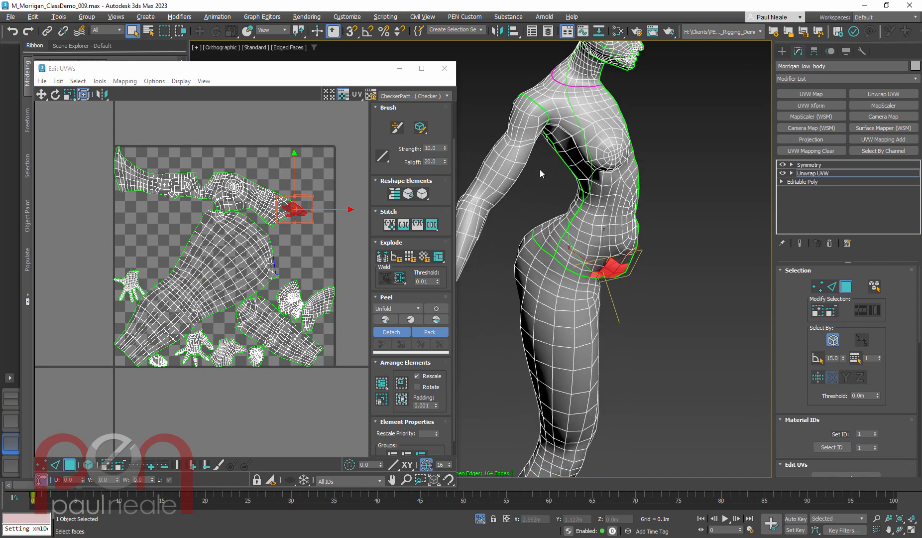
scroll(569, 95, "up", 5)
middle_click_drag(570, 95, 590, 159, "alt")
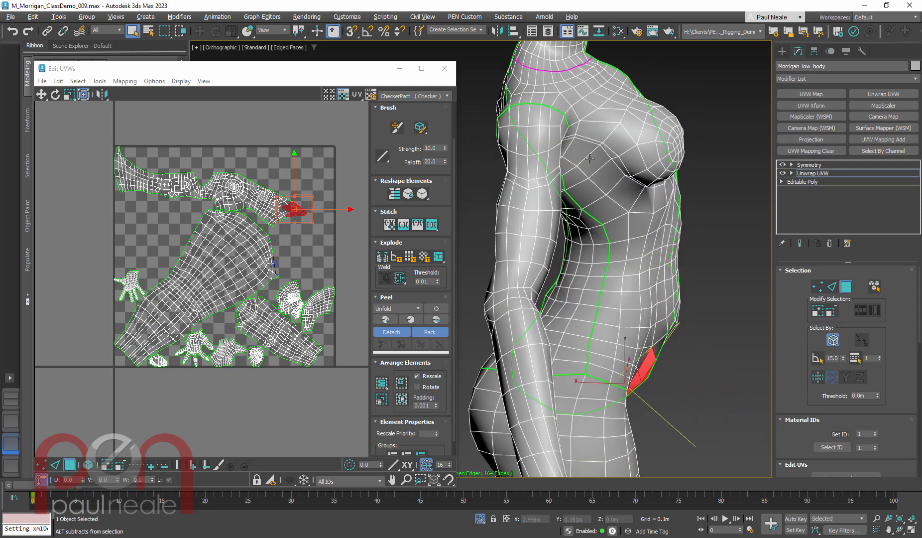
Step: Select the edges across the top of the shoulder, between the neck seam and the arm seam, and break the UVs along them
left_click(566, 202)
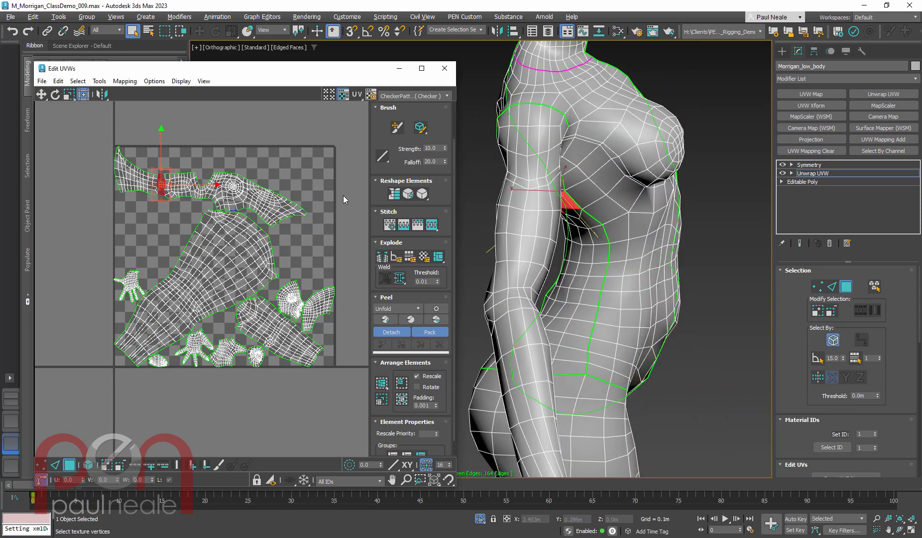
middle_click_drag(566, 201, 578, 179, "alt")
middle_click_drag(578, 179, 589, 204)
scroll(581, 175, "up", 4)
key("2")
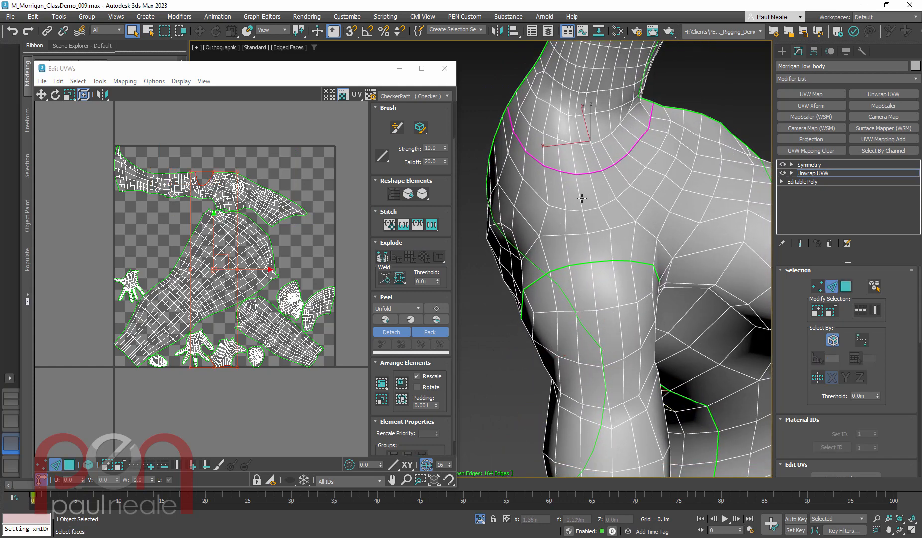
left_click(581, 203)
left_click(590, 252, "ctrl")
middle_click_drag(590, 251, 598, 232, "alt")
right_click(225, 252)
left_click(209, 275)
Step: Select all UV polygons of the body half and peel them again, splitting the torso into packed front and back shells
scroll(245, 262, "down", 4)
middle_click_drag(240, 272, 240, 270)
key("3")
left_click_drag(111, 167, 309, 349)
middle_click_drag(349, 322, 297, 286)
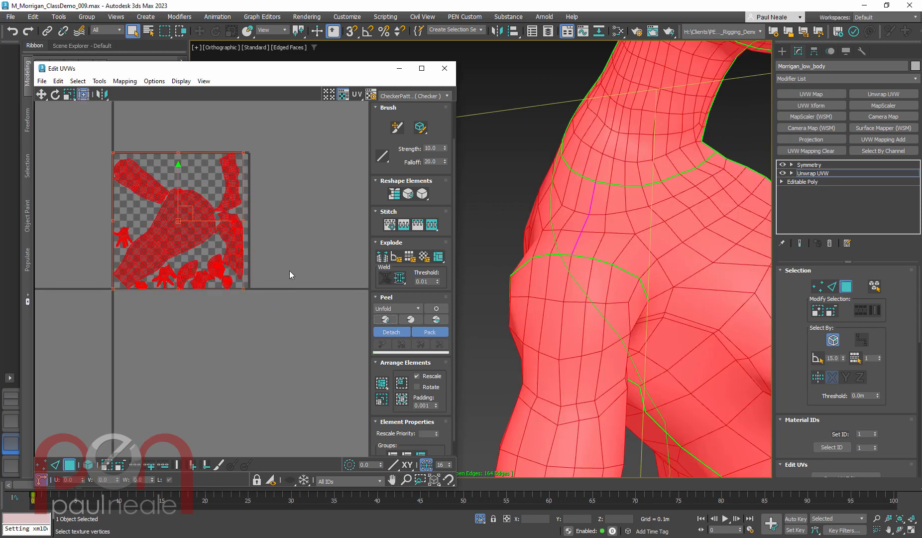
middle_click_drag(174, 233, 209, 177, "ctrl+alt")
mouse_move(231, 302)
middle_mouse_down()
mouse_move(256, 265)
mouse_move(247, 301)
middle_mouse_up()
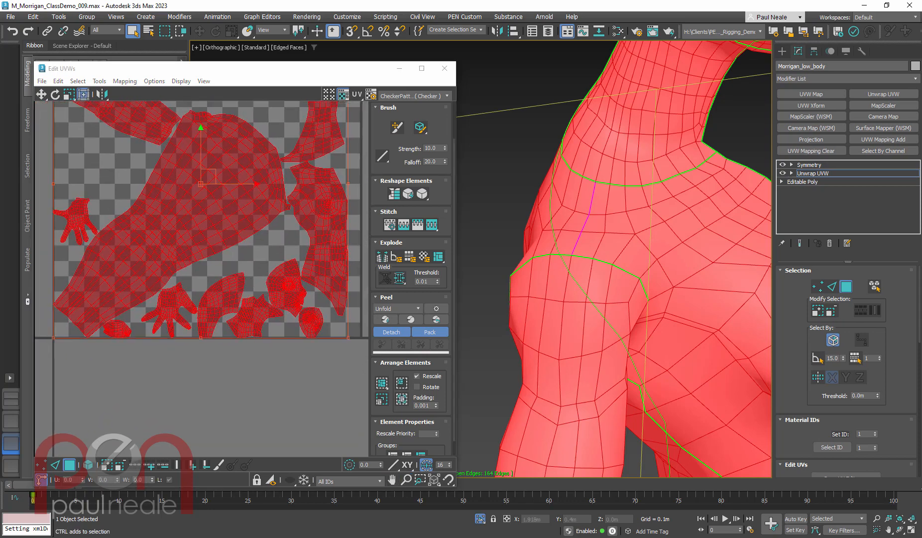
Step: Display the CheckerPattern (Checker) map on the model, deselect the polygons, and inspect the checker along the body
middle_click_drag(551, 297, 560, 373, "ctrl+alt")
middle_click_drag(560, 373, 490, 358, "alt")
left_click(423, 96)
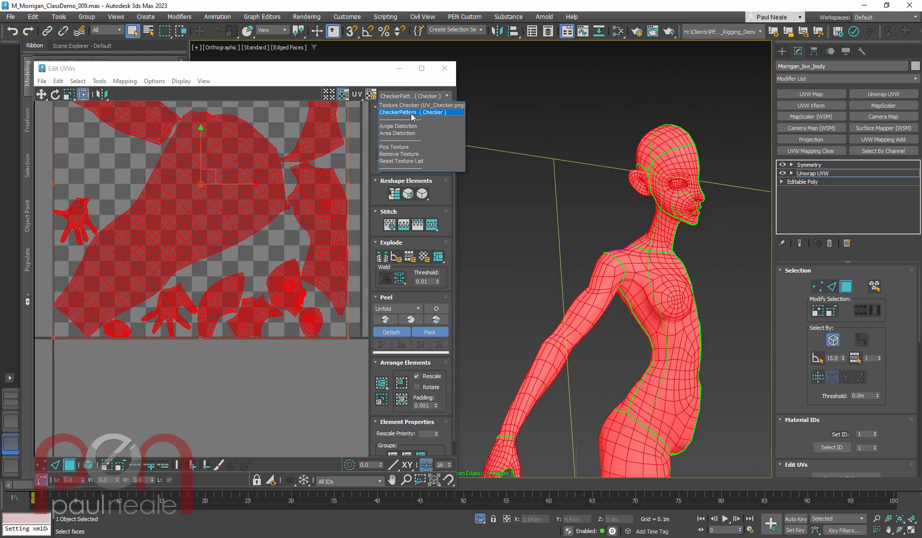
left_click(410, 114)
scroll(528, 239, "down", 1)
left_click(528, 239)
middle_click_drag(635, 321, 595, 254)
middle_click_drag(595, 254, 623, 184, "alt")
middle_click_drag(623, 184, 489, 200)
scroll(489, 200, "down", 5)
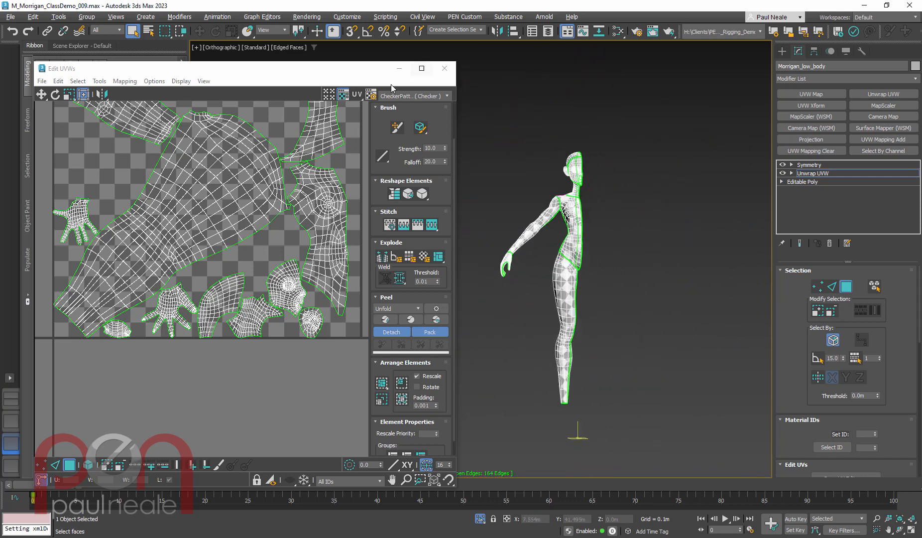
Step: Select all the UV polygons, close the UV editor, and leave polygon sub-object level
scroll(304, 217, "down", 4)
left_click_drag(371, 307, 368, 285)
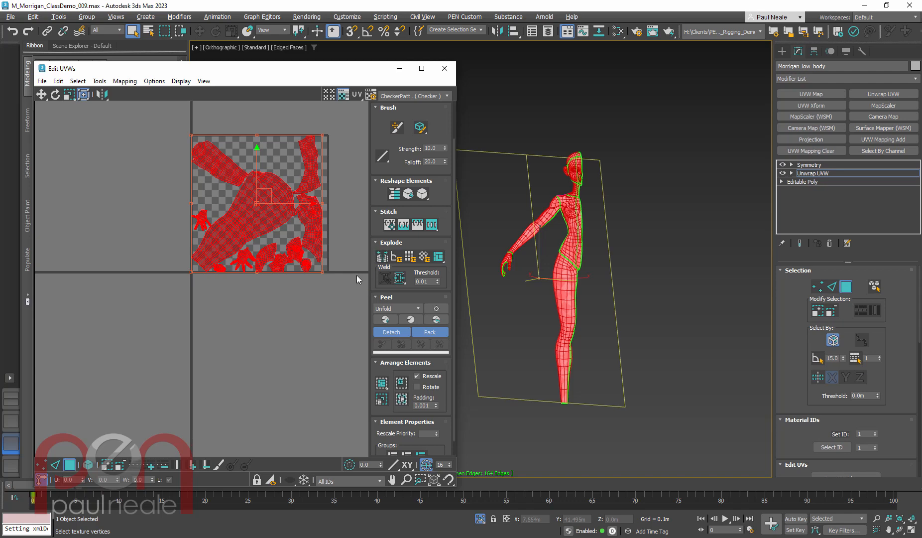
left_click(444, 69)
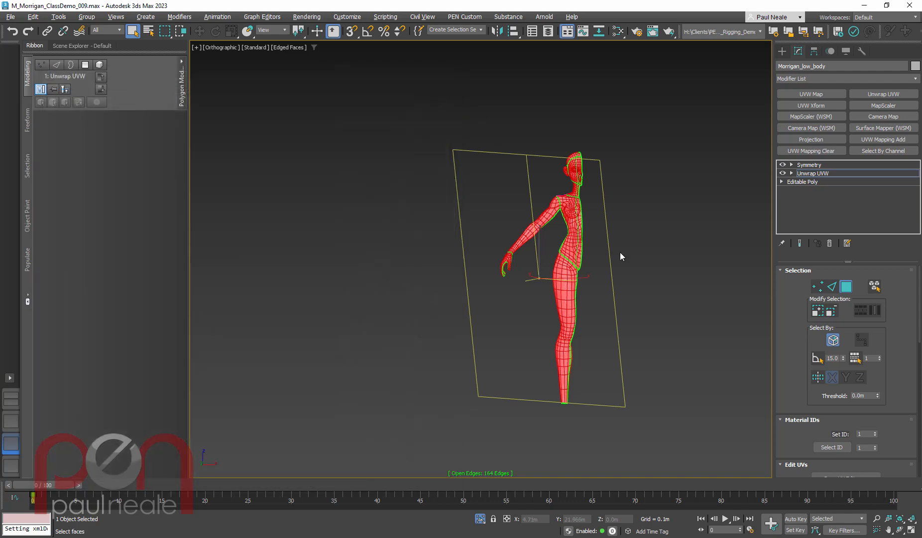
middle_click_drag(619, 252, 596, 325, "alt")
key("3")
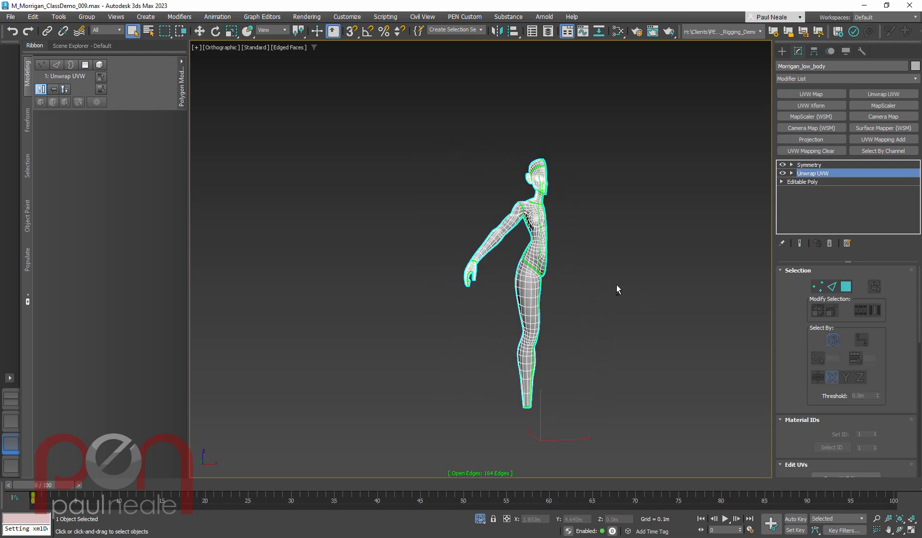
Step: Add a second Unwrap UVW modifier above Symmetry, and open its UV editor to view the complete body's overlapping shells
middle_click_drag(617, 285, 574, 239, "alt")
scroll(547, 231, "up", 2)
left_click(820, 165)
scroll(573, 239, "up", 2)
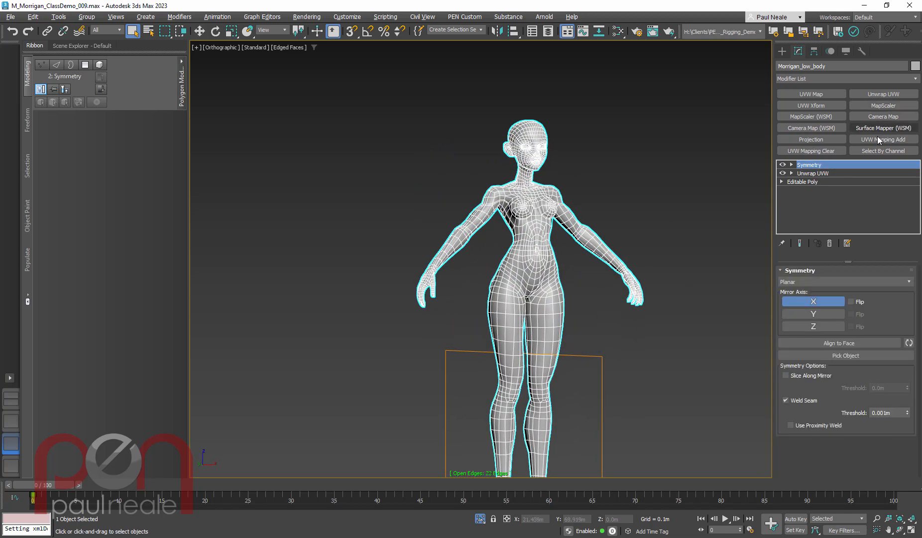
left_click(872, 94)
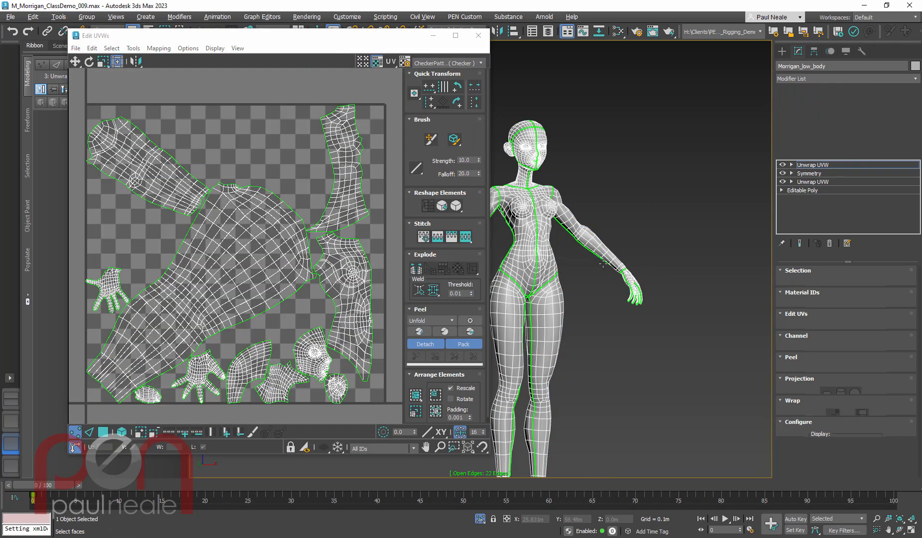
scroll(250, 269, "down", 5)
scroll(249, 273, "up", 5)
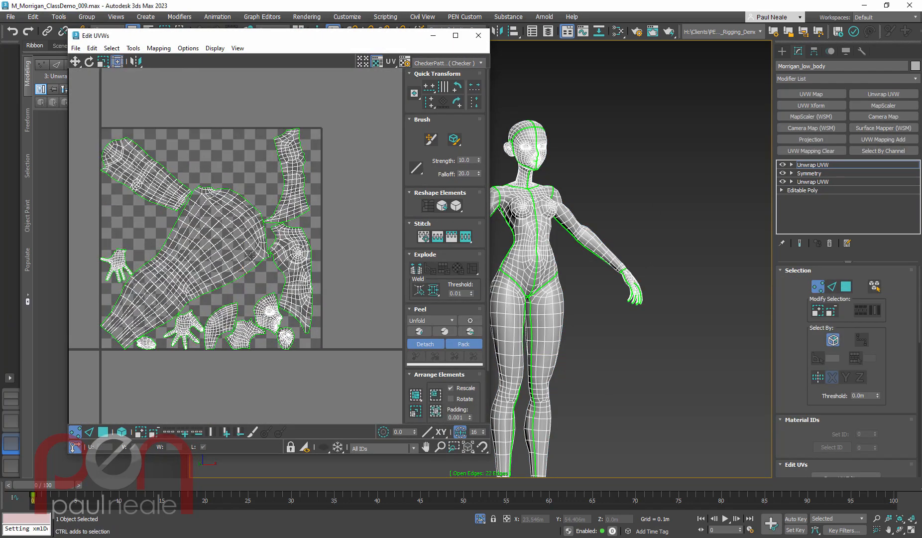
scroll(239, 254, "down", 3)
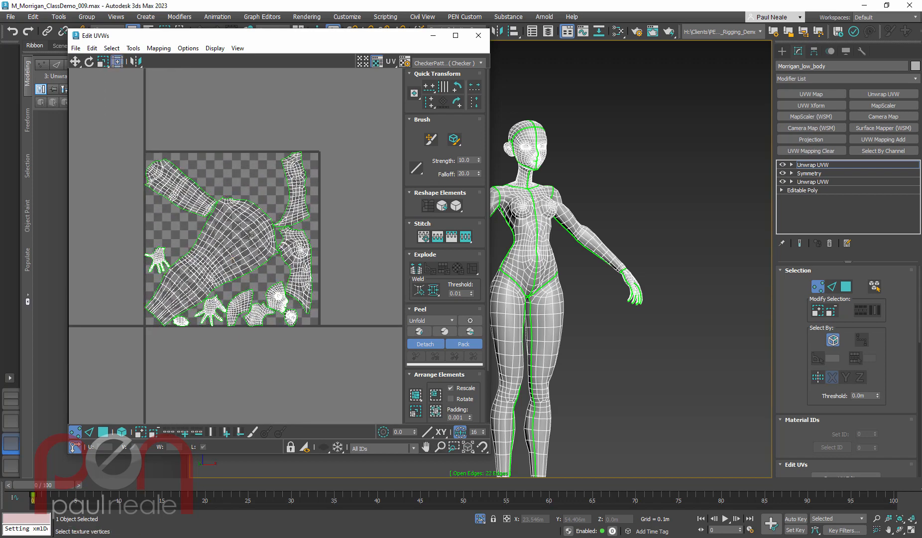
middle_click_drag(541, 274, 565, 173, "alt")
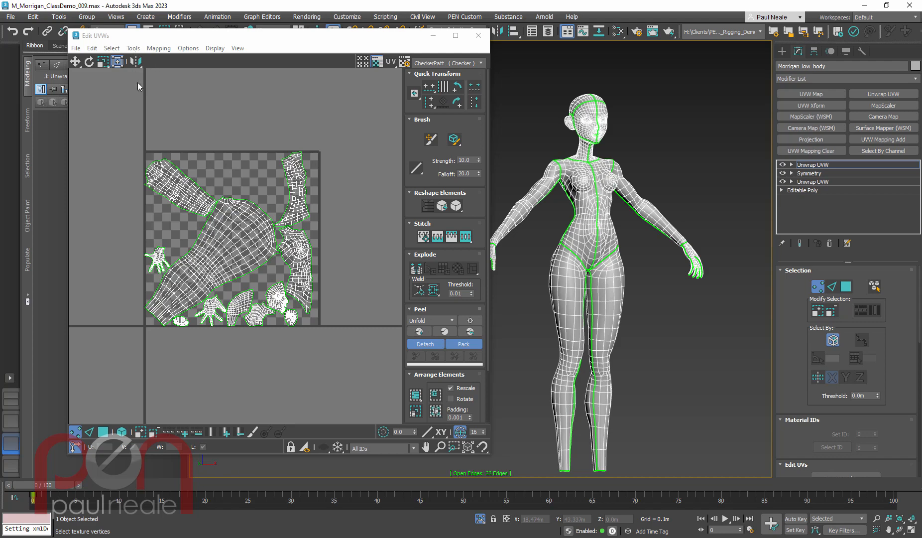
Step: Try to move all the UV polygons together out of the UV tile
key("3")
key("ctrl+a")
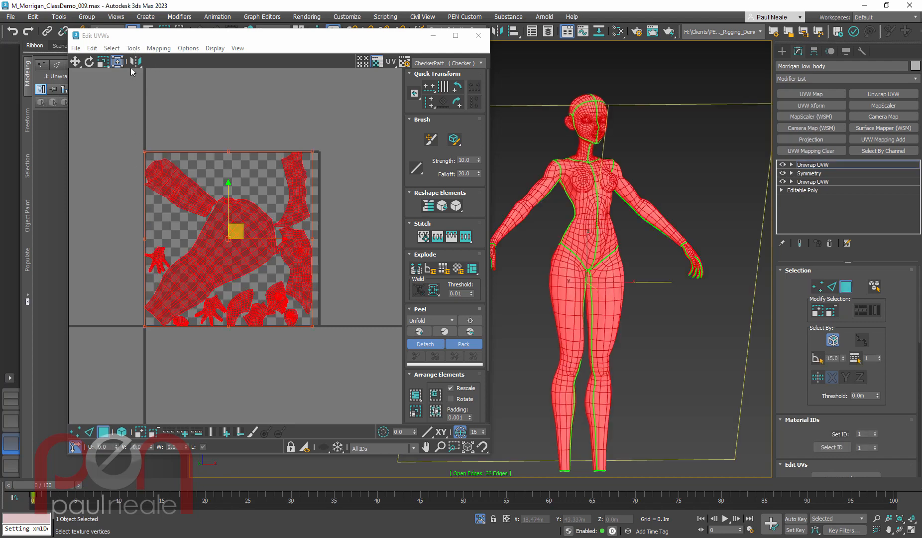
left_click(178, 126)
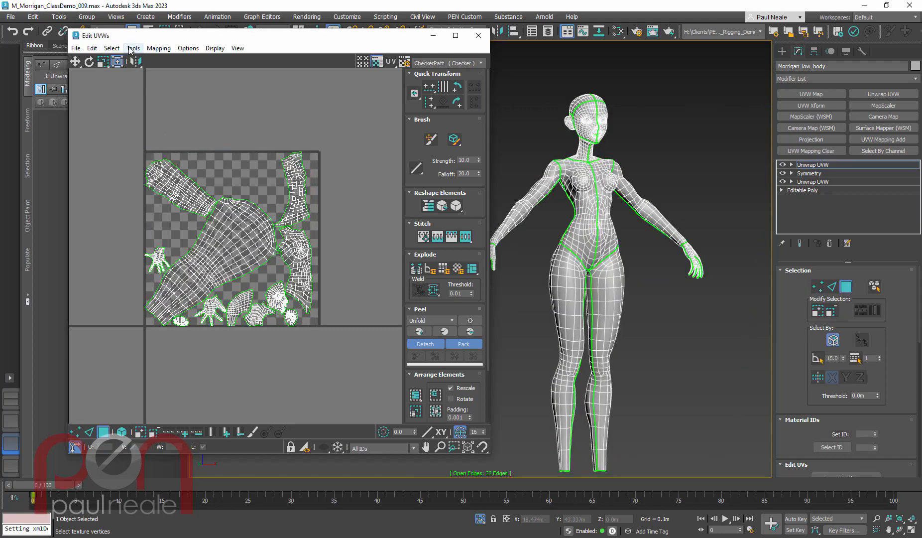
left_click(112, 48)
left_click(132, 139)
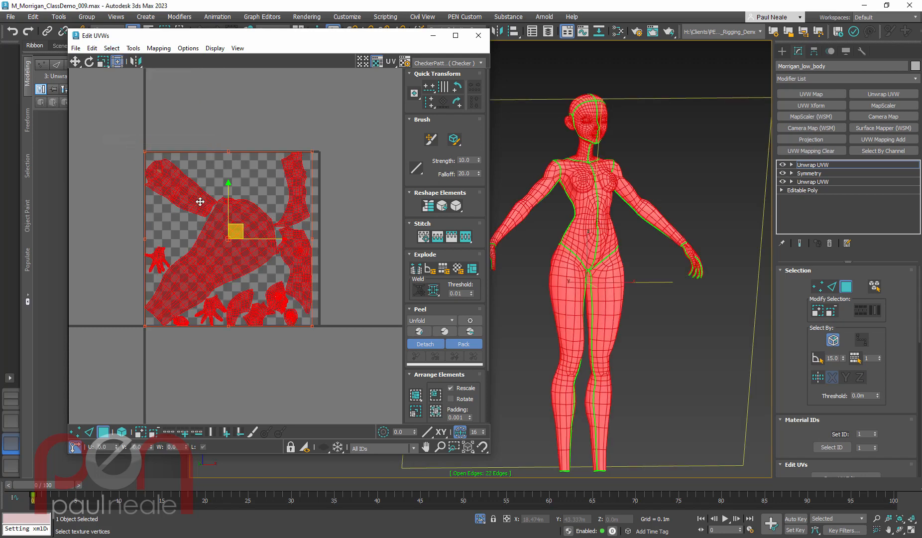
scroll(269, 278, "down", 3)
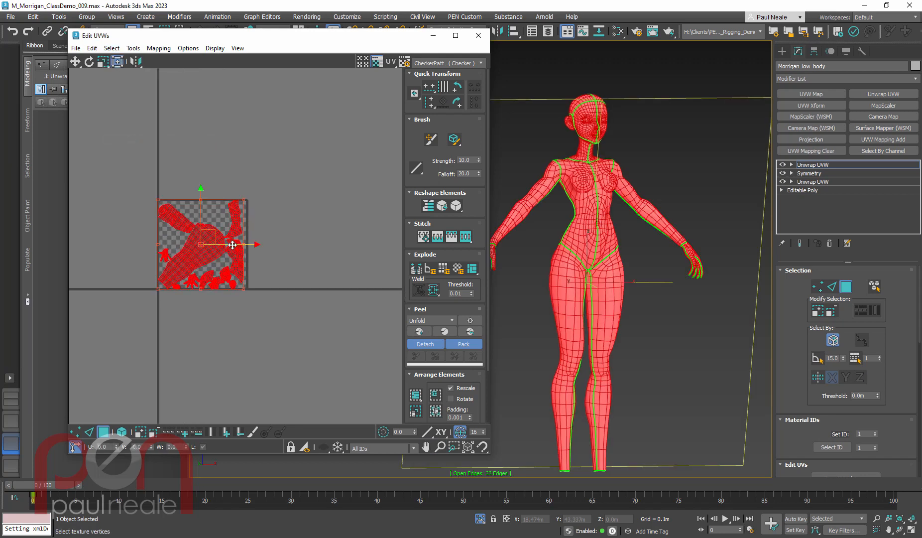
left_click_drag(265, 245, 362, 249)
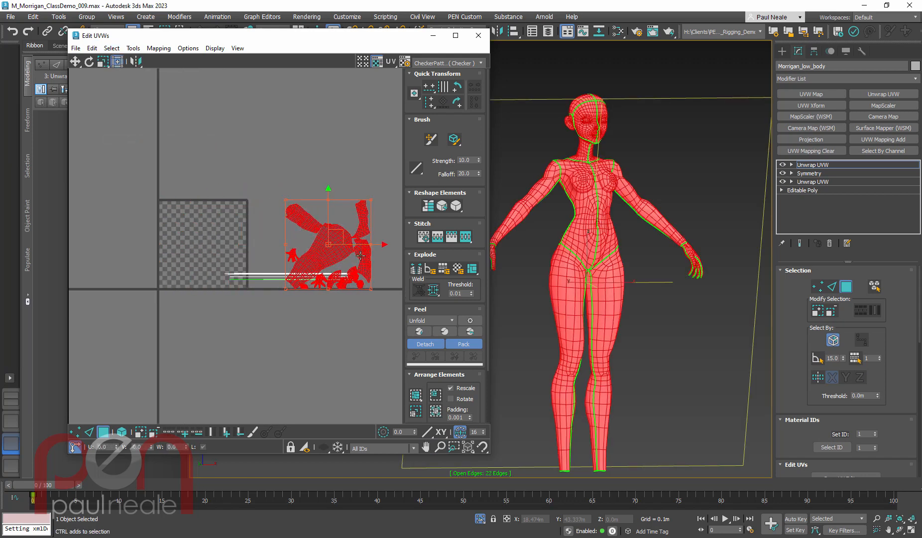
key("ctrl+z")
scroll(202, 243, "up", 5)
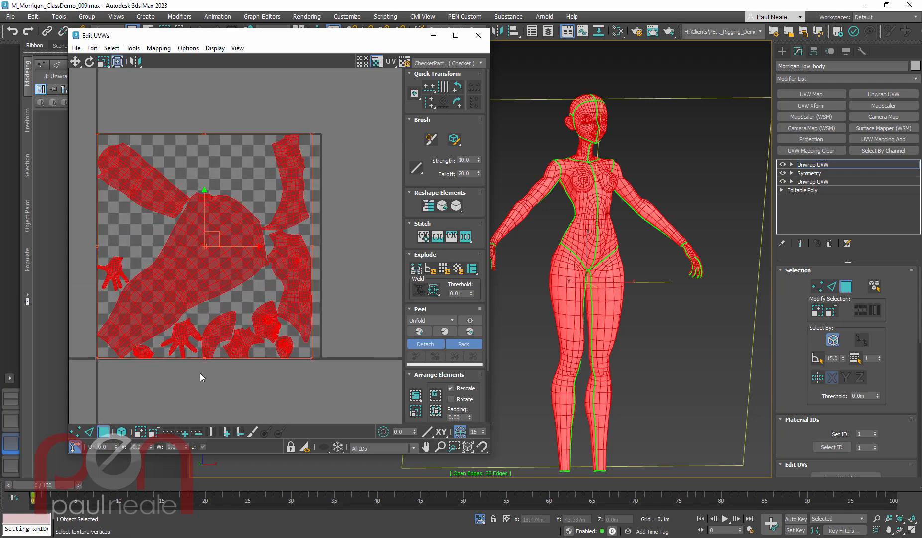
left_click(207, 391)
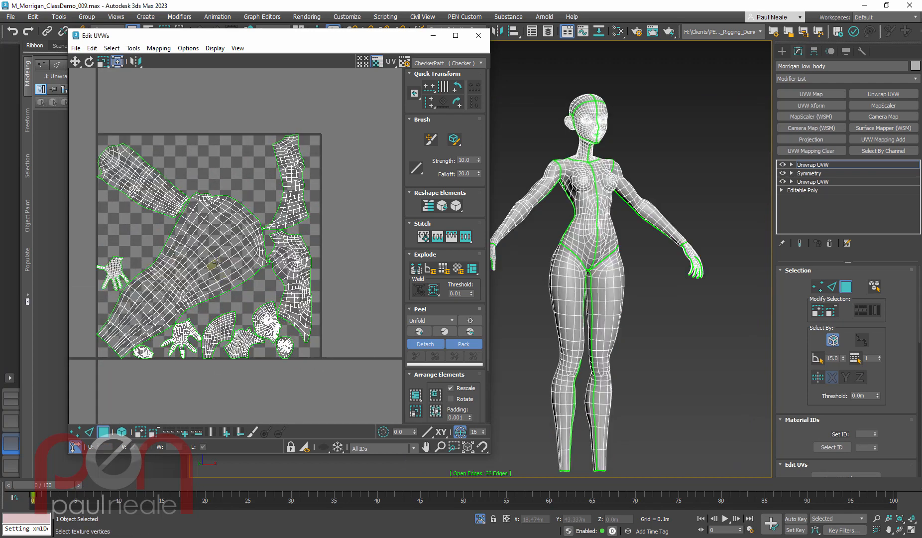
Step: Enable selection by UV element, and move the overlapping leg shells apart, one to each side of the UV tile
left_click(122, 432)
left_click_drag(201, 267, 174, 263)
middle_click_drag(154, 268, 301, 248)
scroll(301, 248, "down", 3)
left_click_drag(324, 254, 207, 251)
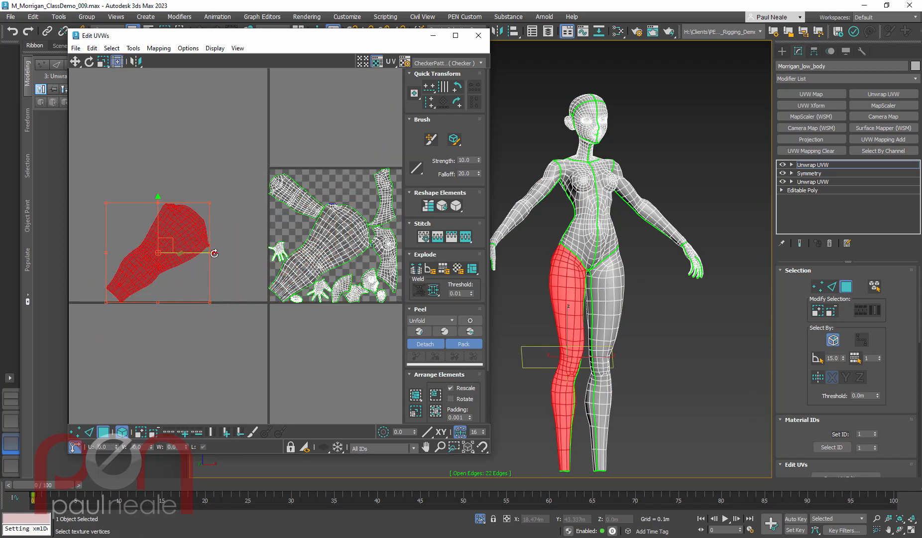
middle_click_drag(329, 255, 222, 235)
left_click_drag(223, 236, 376, 246)
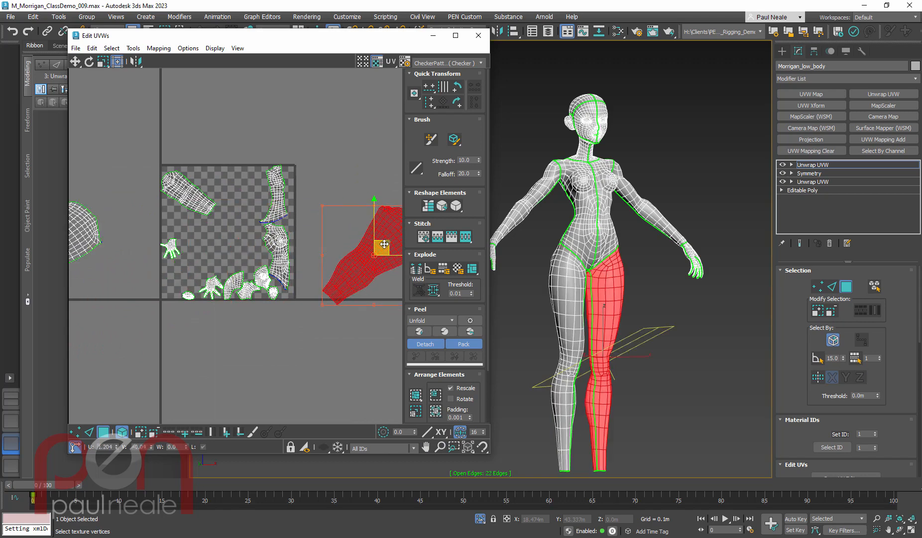
middle_click_drag(180, 193, 193, 198)
Step: Move the overlapping arm shells apart, placing each above the leg shell on its own side of the UV tile
left_click(218, 202)
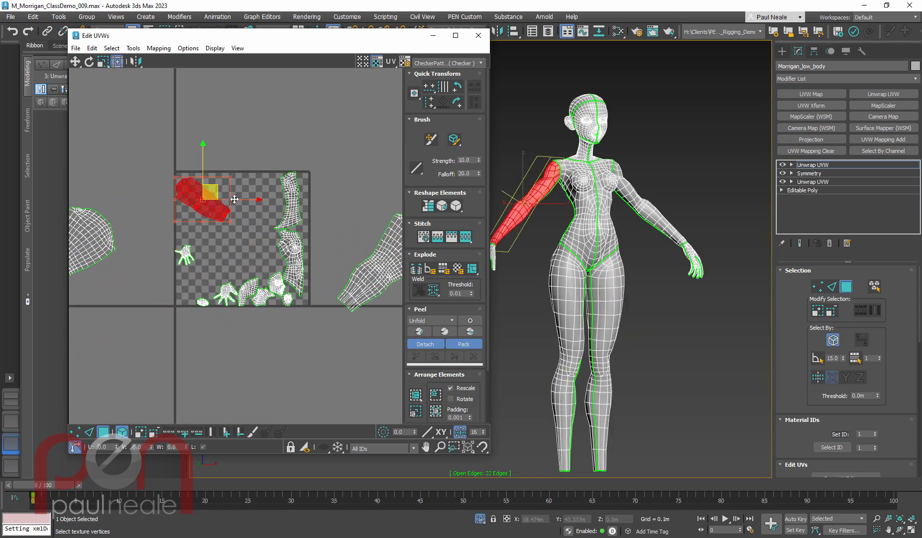
left_click_drag(235, 199, 111, 196)
middle_click_drag(232, 209, 252, 211)
key("w")
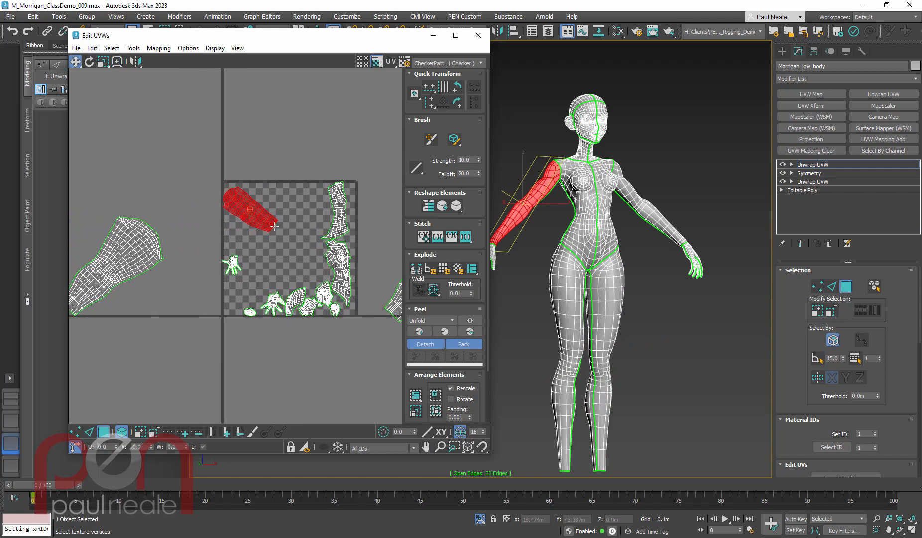
left_click_drag(242, 211, 138, 202)
scroll(215, 184, "down", 3)
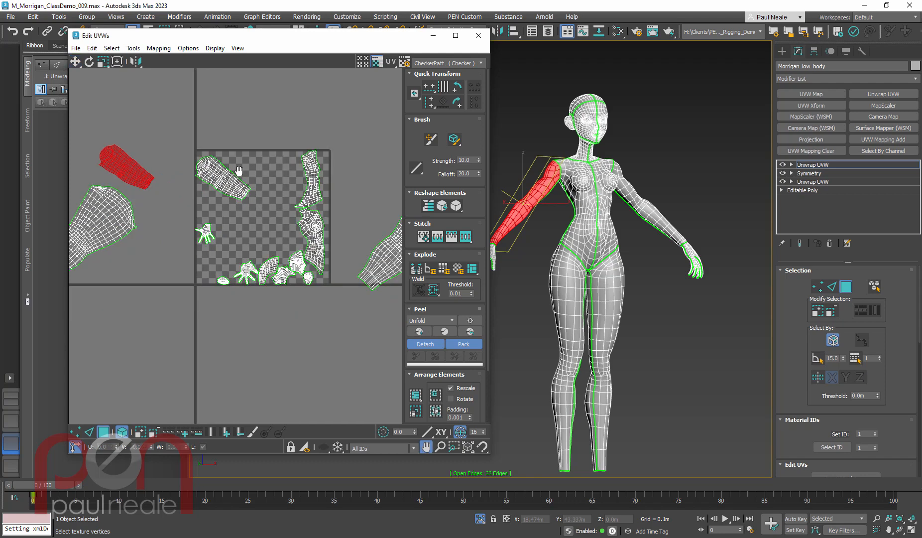
left_click_drag(199, 151, 364, 152)
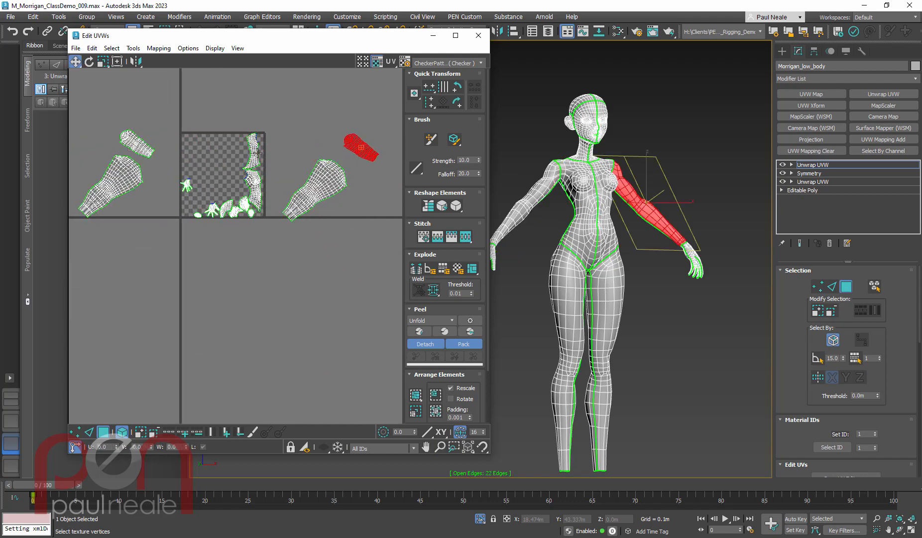
Step: Move the overlapping back and front torso shells apart, placing one of each pair on either side of the UV tile
key("ctrl+a")
left_click(291, 118)
left_click_drag(253, 153, 318, 152)
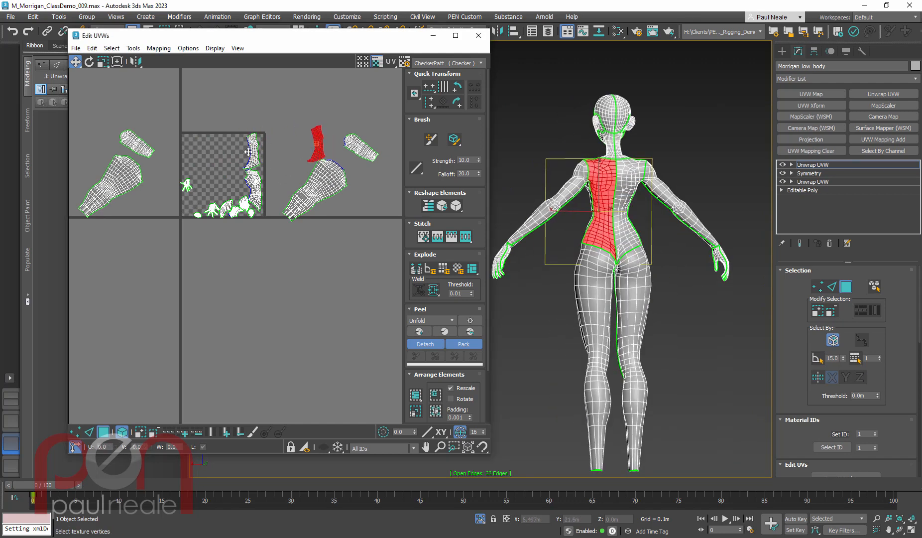
left_click_drag(248, 152, 150, 118)
left_click(258, 174)
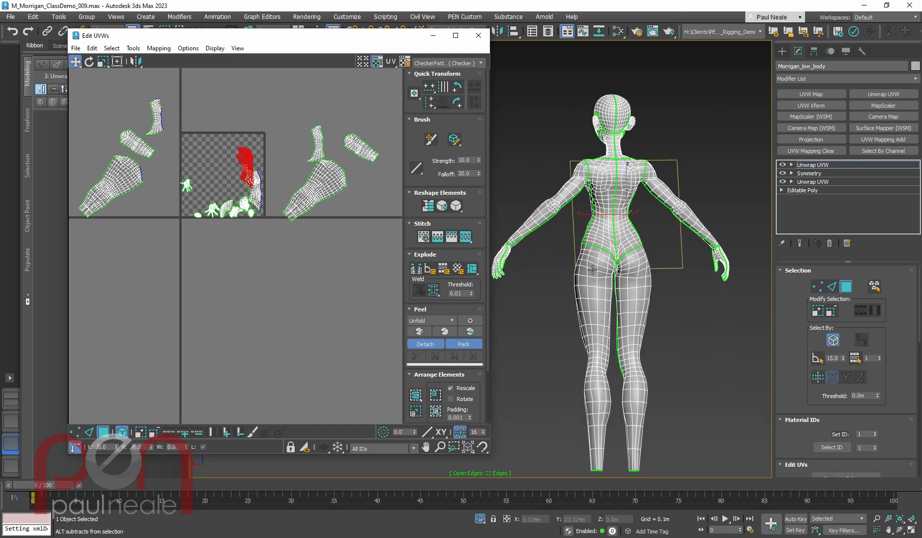
middle_click_drag(593, 270, 740, 272, "alt")
left_click_drag(247, 161, 150, 200)
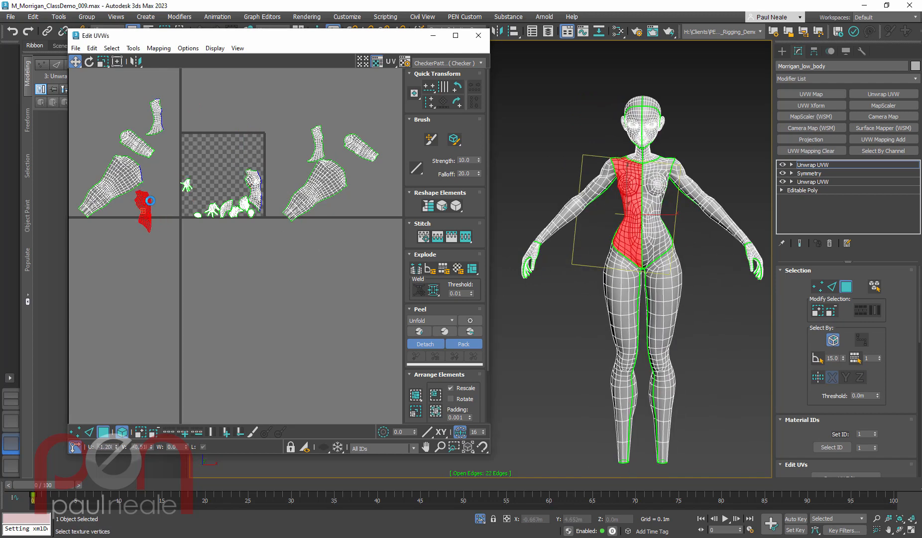
left_click(300, 173)
Step: Separate the overlapping hand shells and the small oval shells, moving each pair's halves outside the UV tile
scroll(199, 166, "up", 4)
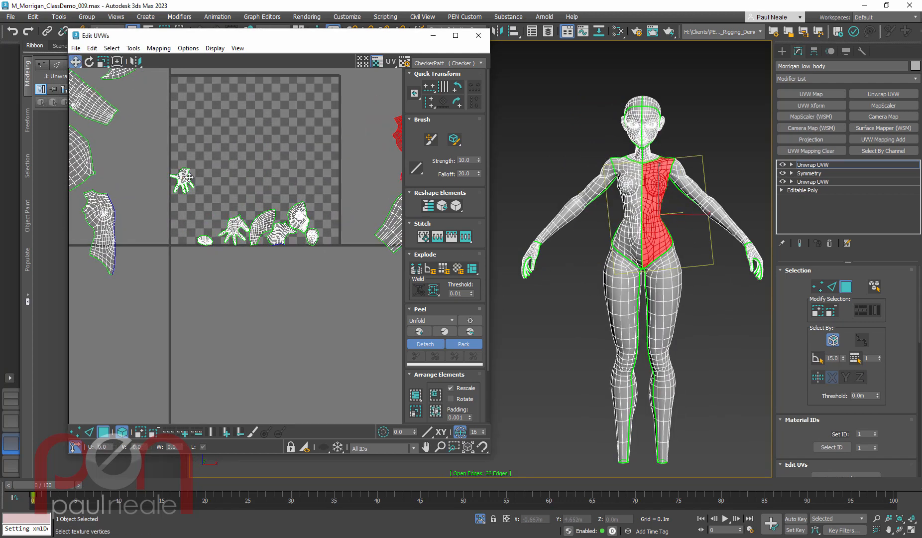
left_click_drag(233, 228, 193, 191)
left_click_drag(227, 234, 340, 293)
left_click_drag(235, 230, 172, 206)
left_click_drag(206, 241, 220, 251)
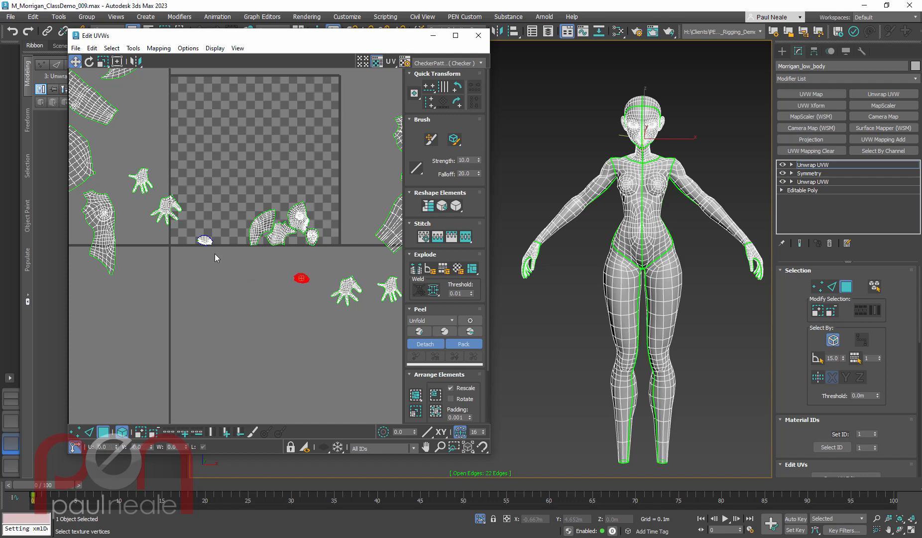
Step: Separate the overlapping head, face, neck and ear shells so each pair sits side by side, and clear the selection
left_click_drag(263, 226, 204, 129)
left_click_drag(267, 217, 353, 119)
left_click_drag(296, 215, 244, 179)
left_click_drag(343, 194, 330, 185)
left_click_drag(282, 232, 234, 230)
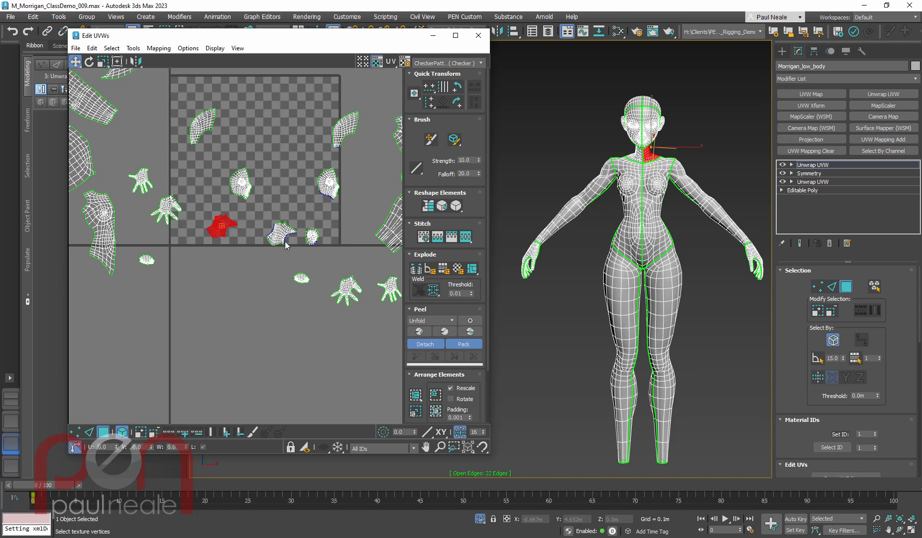
left_click_drag(284, 237, 185, 258)
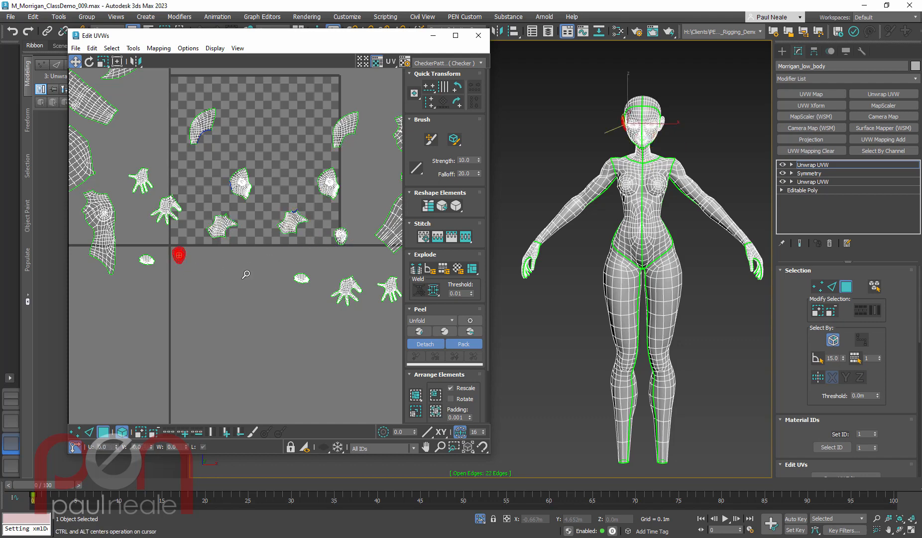
scroll(150, 282, "down", 2)
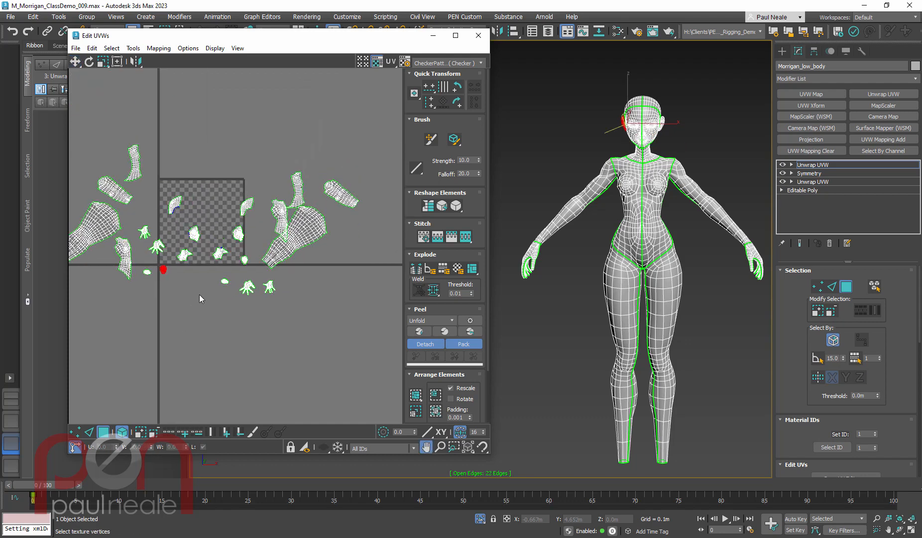
left_click(230, 253)
left_click(165, 89)
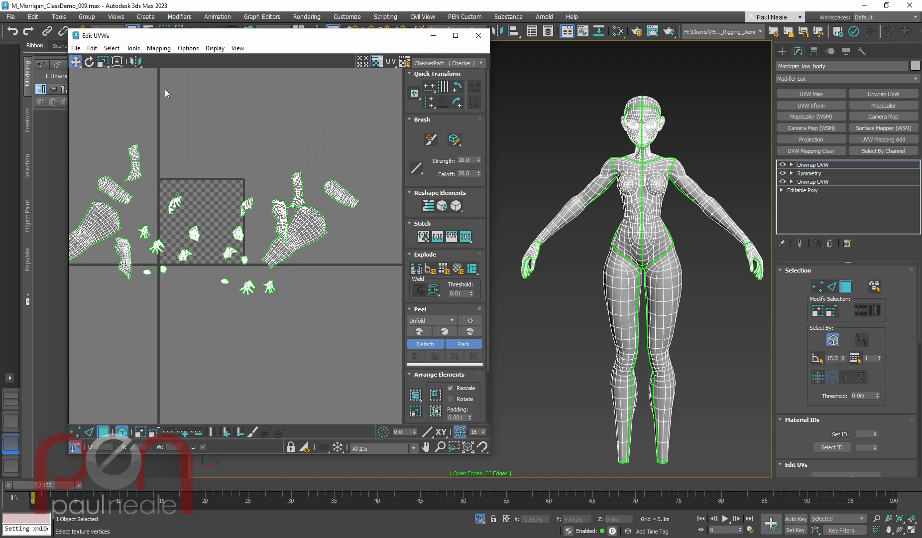
Step: Select the flipped UV faces of the character's mirrored half to identify their shells, and clear the selection
left_click(111, 48)
left_click(130, 130)
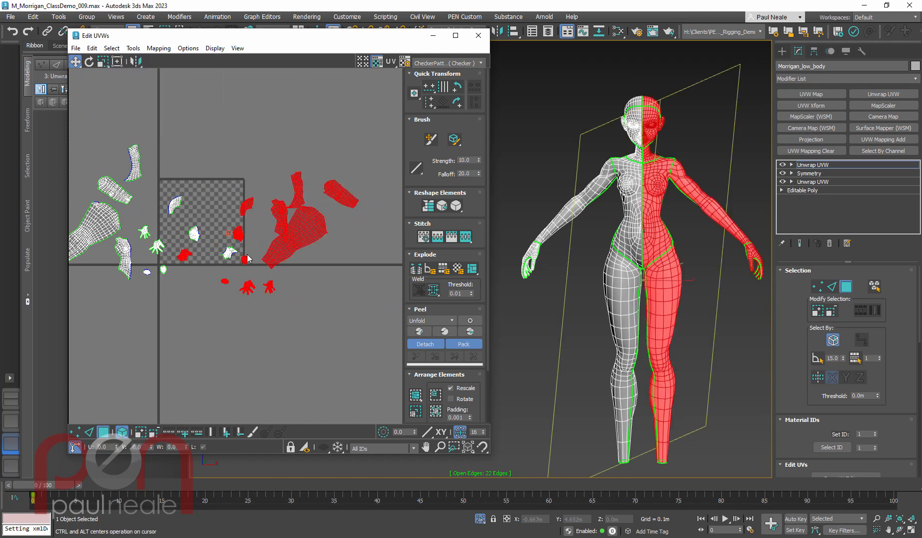
scroll(246, 255, "up", 3)
left_click(171, 273)
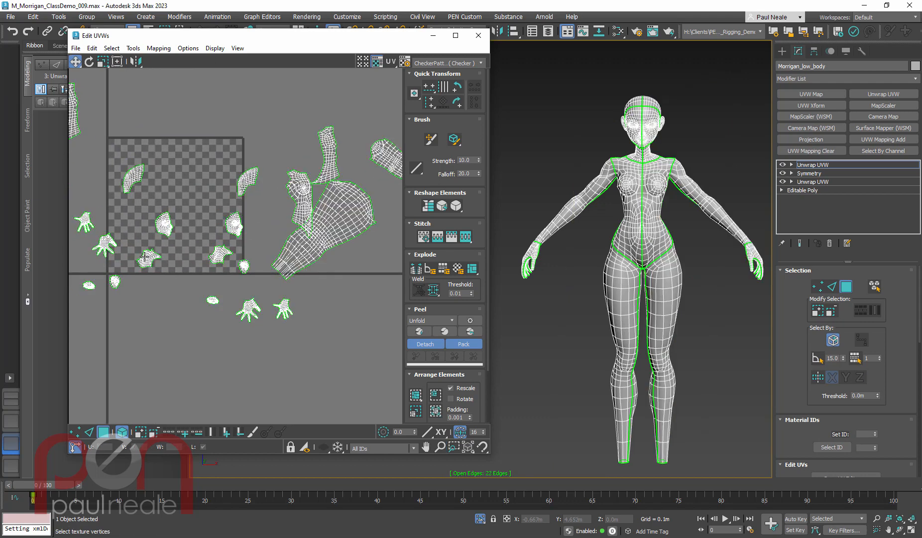
Step: Shift the neck shells slightly apart inside the checker tile and clear the selection
mouse_move(144, 257)
left_mouse_down()
mouse_move(147, 269)
mouse_move(196, 268)
mouse_move(197, 254)
mouse_move(137, 261)
left_mouse_up()
left_click_drag(198, 279, 216, 256)
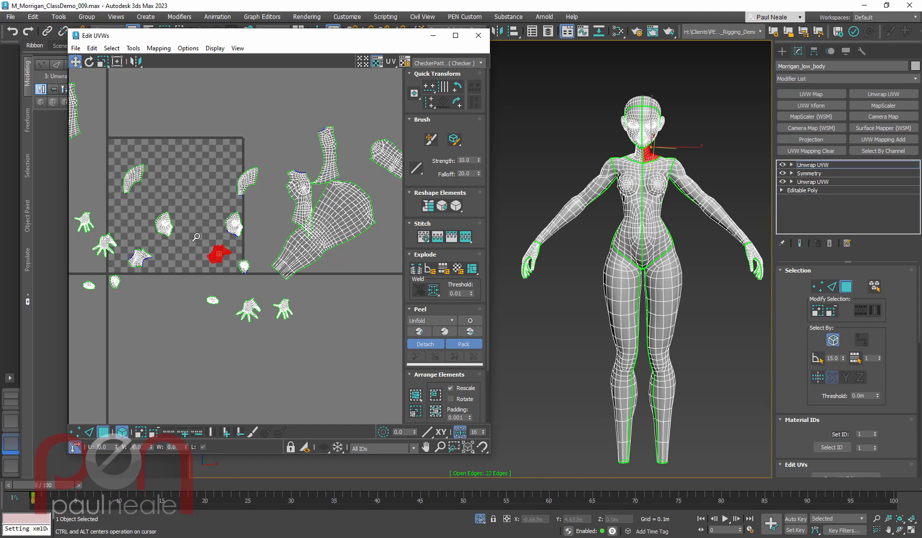
scroll(196, 226, "down", 2)
left_click(183, 152)
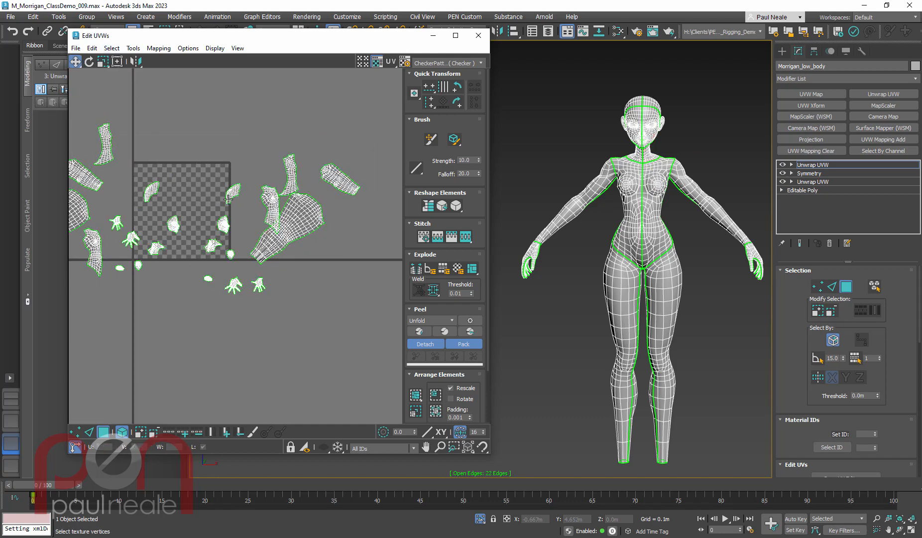
Step: Move the mirrored side's torso, neck, hand and small shells closer together, clear of the opposite side's shells
scroll(307, 200, "up", 3)
left_click_drag(256, 213, 242, 199)
left_click_drag(163, 273, 193, 269)
left_click_drag(156, 318, 181, 297)
left_click_drag(195, 329, 246, 310)
left_click_drag(186, 299, 213, 307)
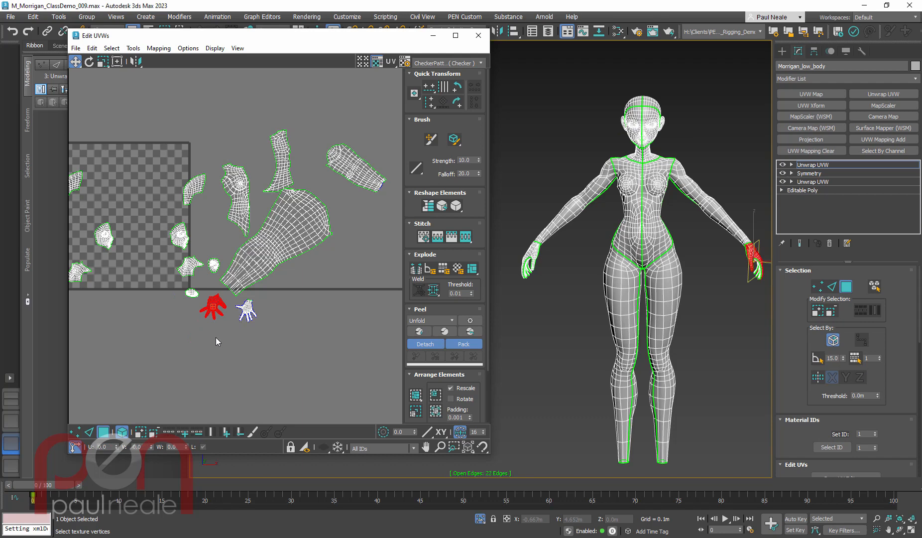
Step: Select all UV shells of the character's mirrored half, mirror them horizontally, and clear the selection
middle_click_drag(212, 296, 291, 282)
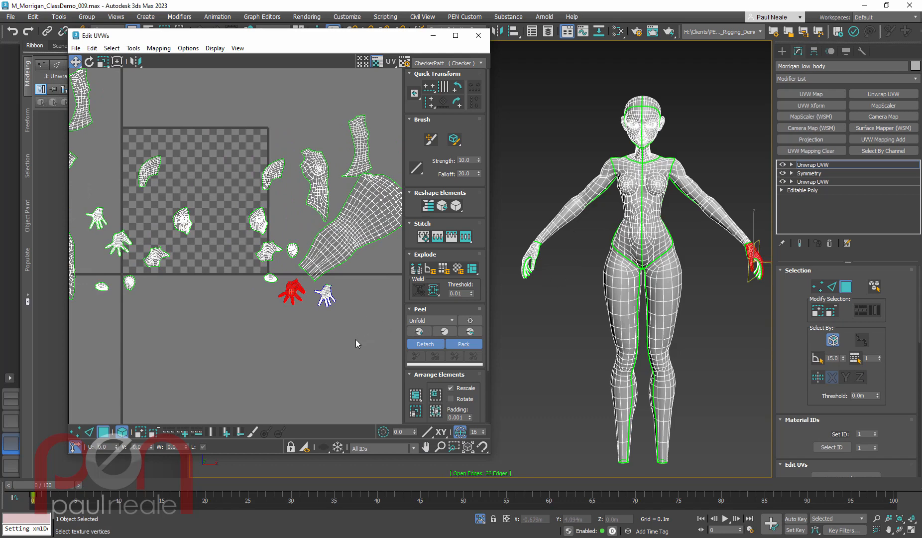
middle_click_drag(345, 293, 291, 290)
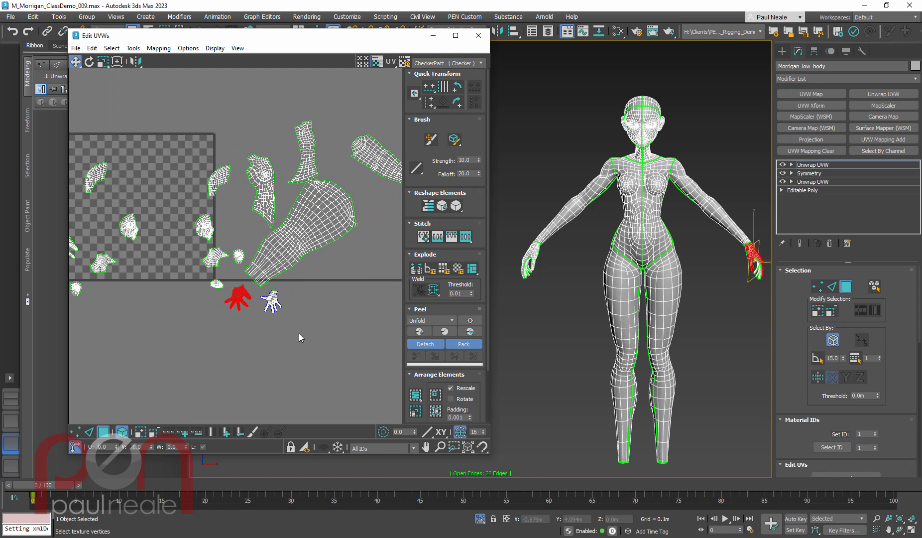
middle_click_drag(326, 325, 308, 332)
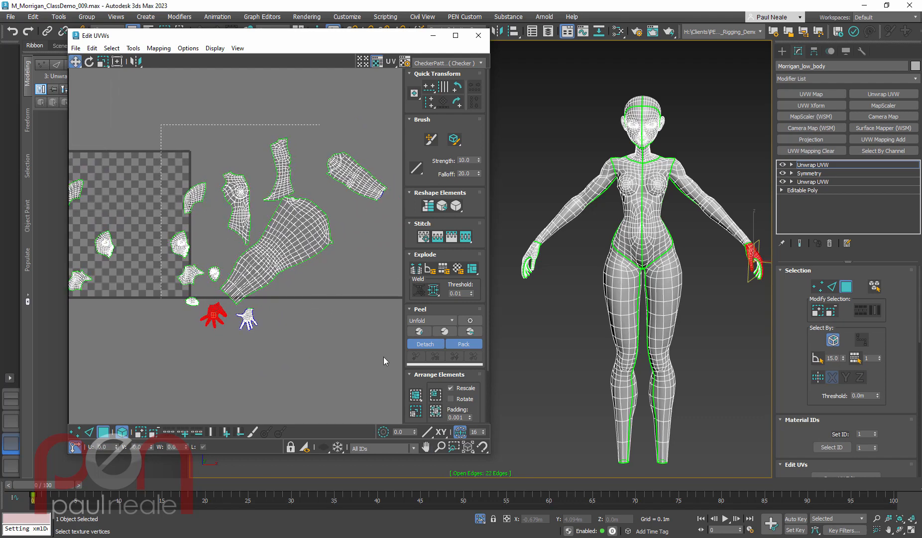
left_click_drag(383, 357, 382, 355)
scroll(235, 249, "down", 3)
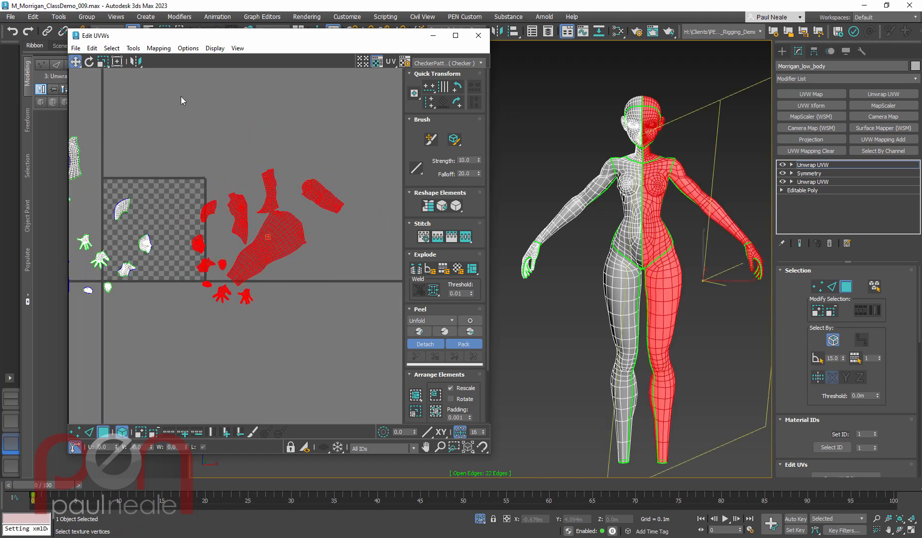
left_click(140, 66)
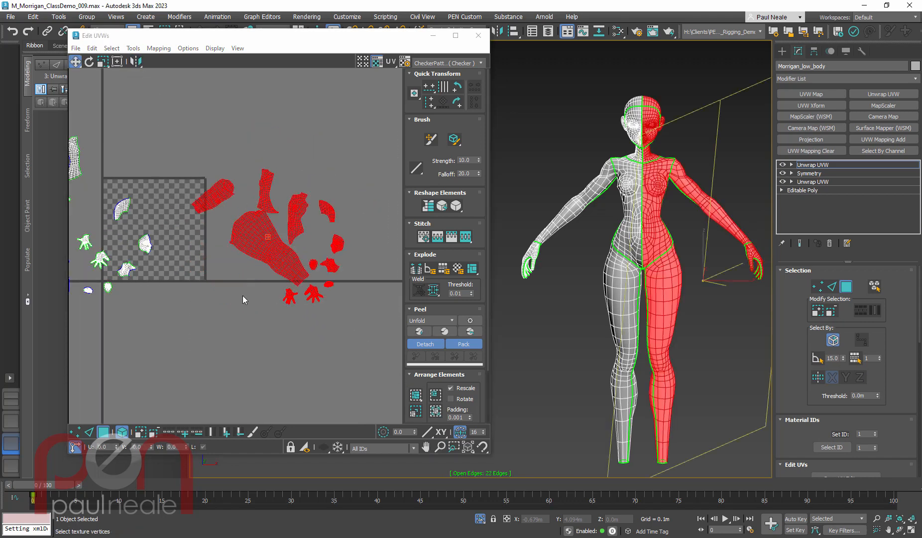
scroll(243, 296, "down", 4)
middle_click_drag(284, 308, 361, 298)
scroll(323, 269, "up", 3)
middle_click_drag(323, 269, 302, 281)
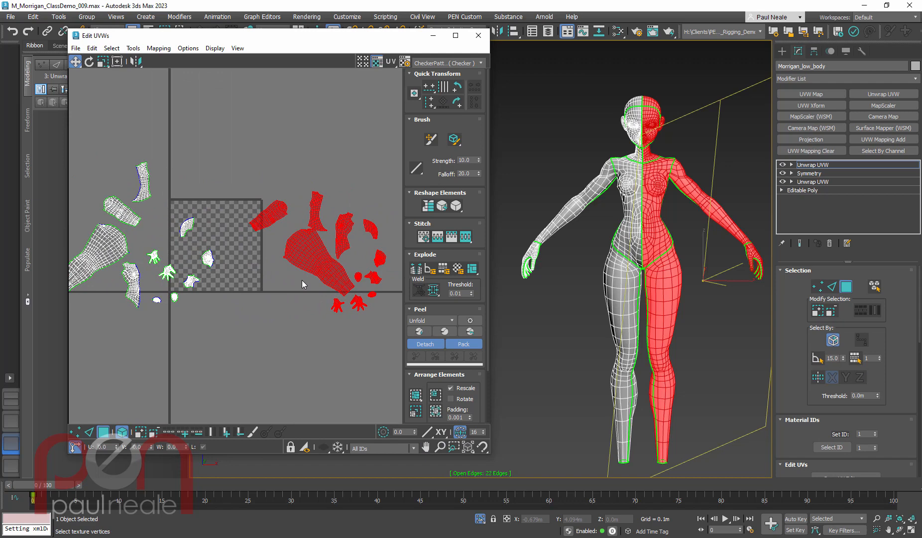
left_click(283, 312)
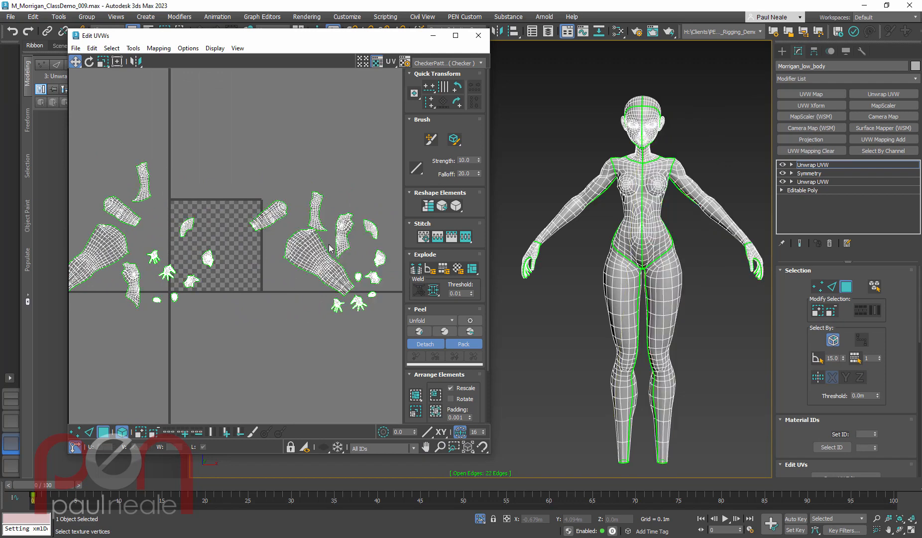
Step: Move the mirrored leg shell slightly away from the hand shells, and select the opposite leg shell
middle_click_drag(296, 310, 319, 258)
scroll(318, 258, "down", 1)
left_click(319, 224)
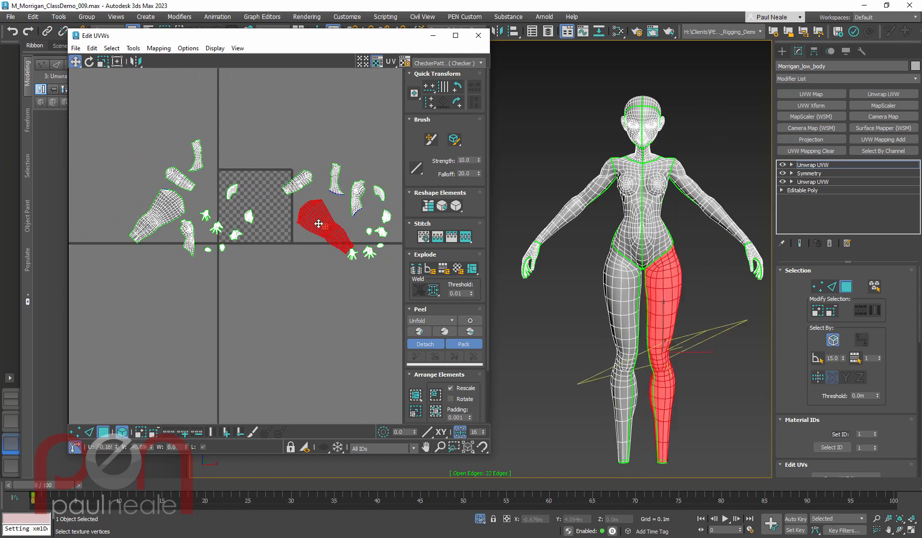
left_click(154, 214)
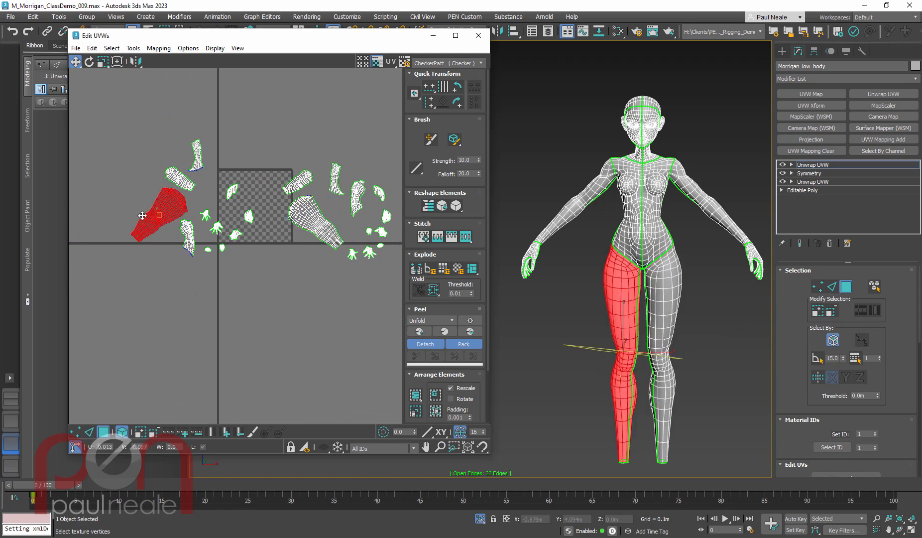
Step: Move one hand shell on each side of the layout up and inward, away from its matching hand shell
scroll(249, 249, "up", 2)
middle_click_drag(239, 194, 223, 202)
left_click_drag(177, 213, 160, 201)
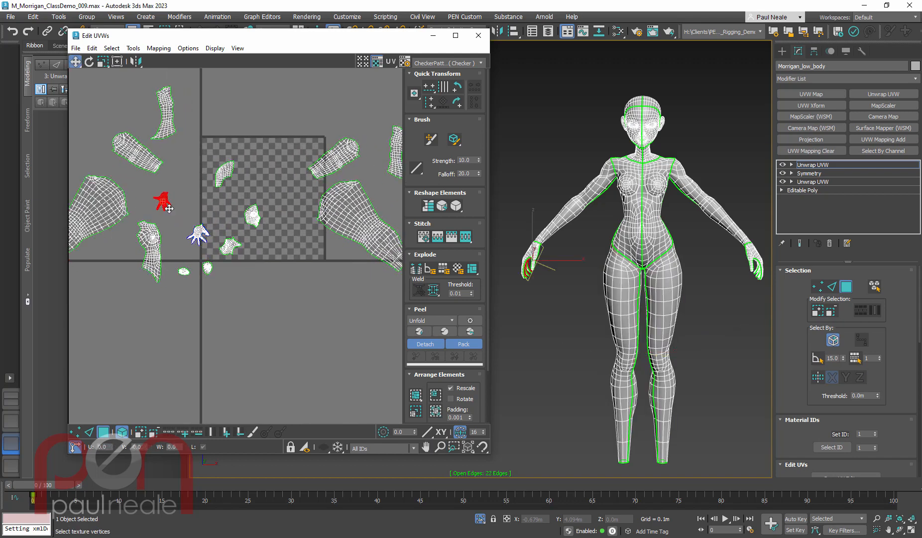
middle_click_drag(292, 250, 209, 239)
scroll(209, 240, "down", 3)
left_click_drag(311, 261, 308, 231)
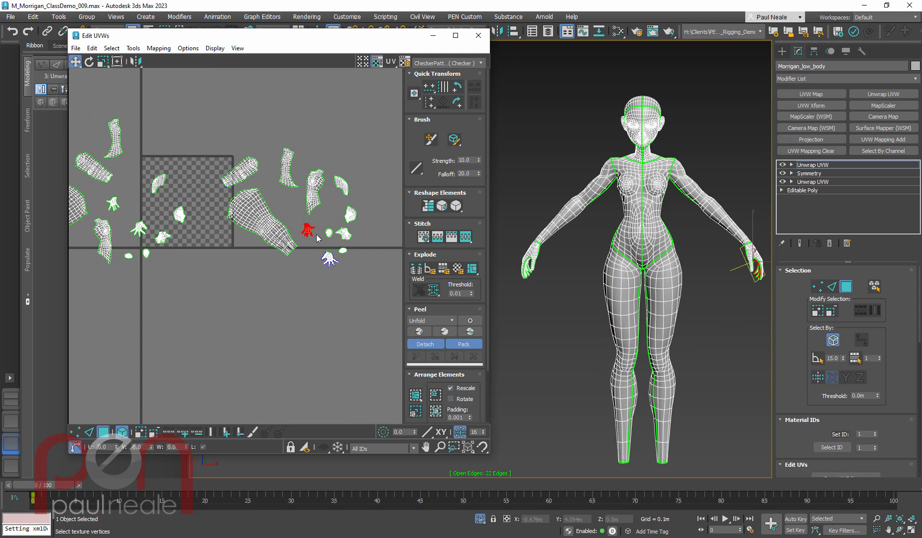
Step: Move both face-half shells side by side into the empty space below the checker tile
scroll(643, 143, "up", 6)
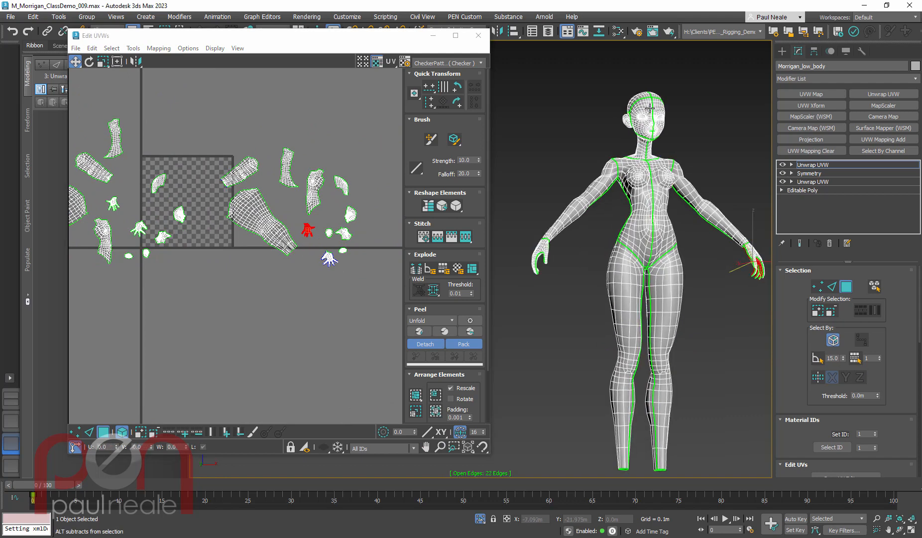
middle_click_drag(627, 137, 590, 264)
middle_click_drag(590, 265, 639, 226, "alt")
scroll(174, 202, "up", 2)
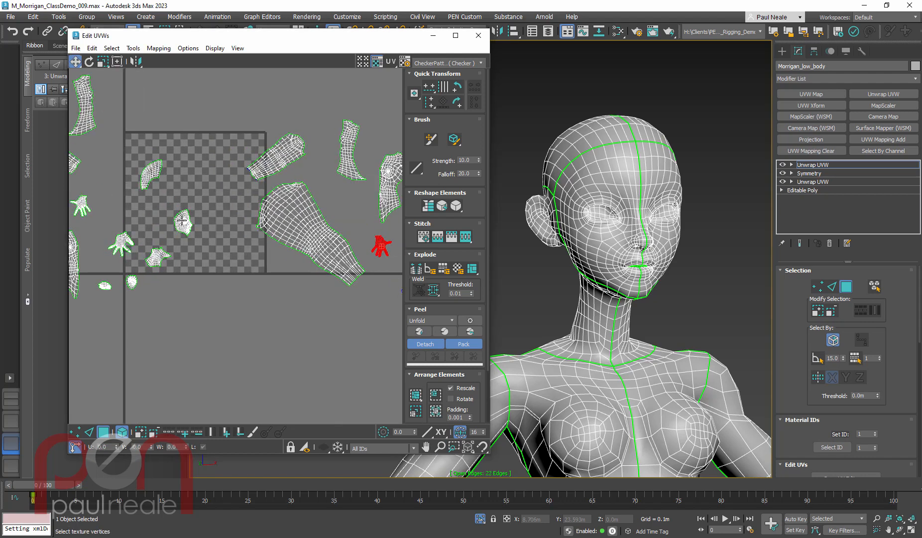
left_click_drag(182, 220, 163, 318)
scroll(289, 175, "down", 2)
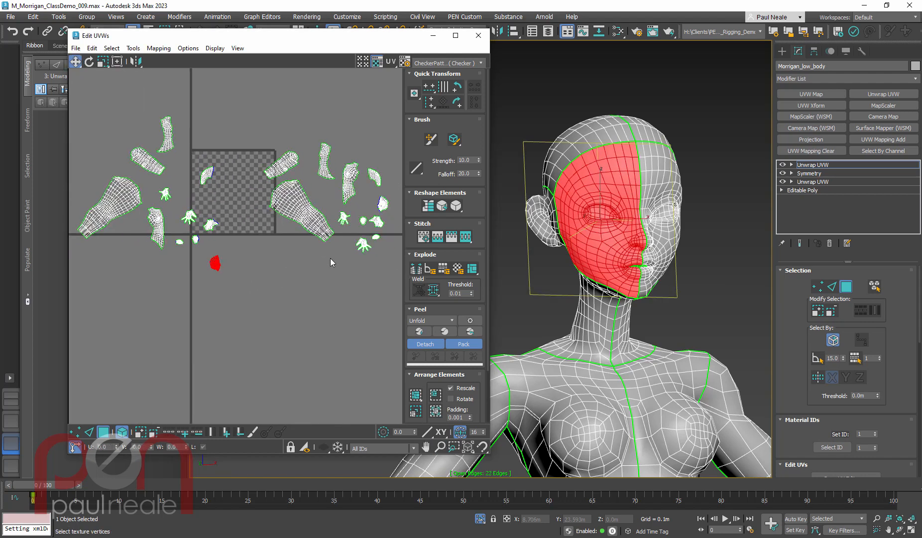
left_click(384, 203)
left_click_drag(384, 203, 233, 265)
scroll(242, 275, "up", 8)
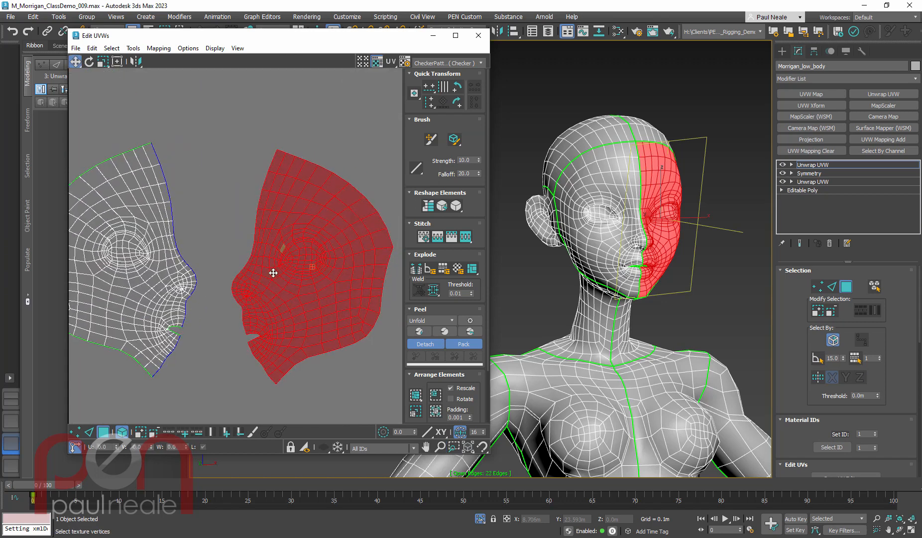
Step: Switch to edge selection and select one face half's centre seam from the forehead to the upper lip
key("2")
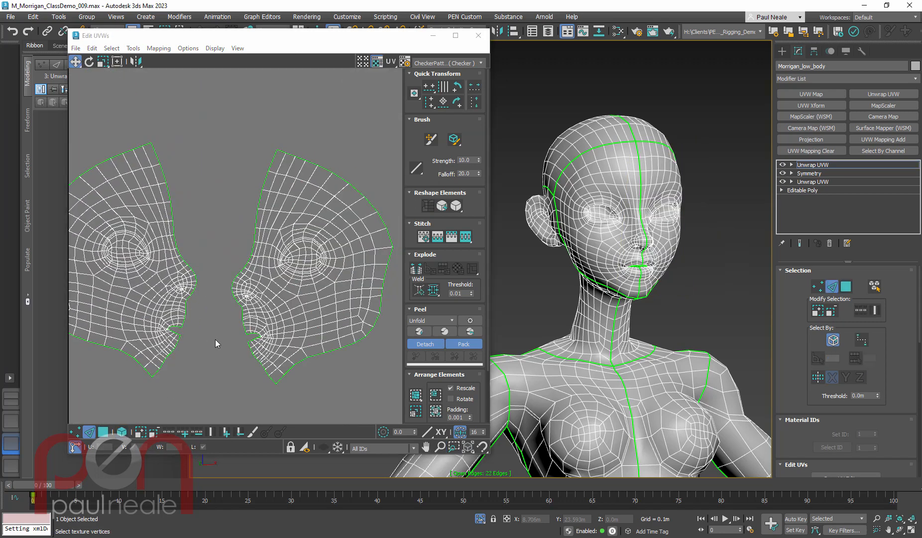
scroll(216, 331, "down", 1)
double_click(173, 201)
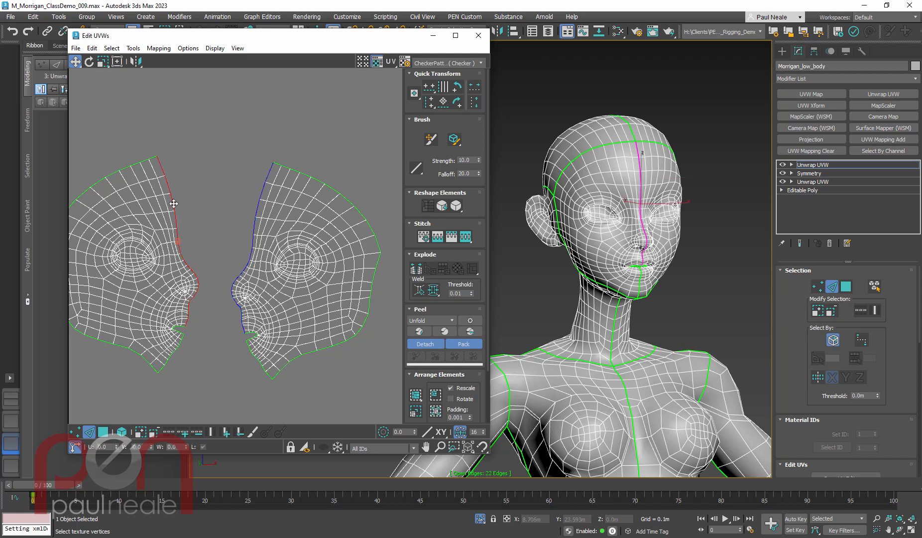
Step: Add the lower-lip-to-chin seam to the edge selection, try stitching the face halves along both seams, and undo the stitch
scroll(214, 301, "up", 5)
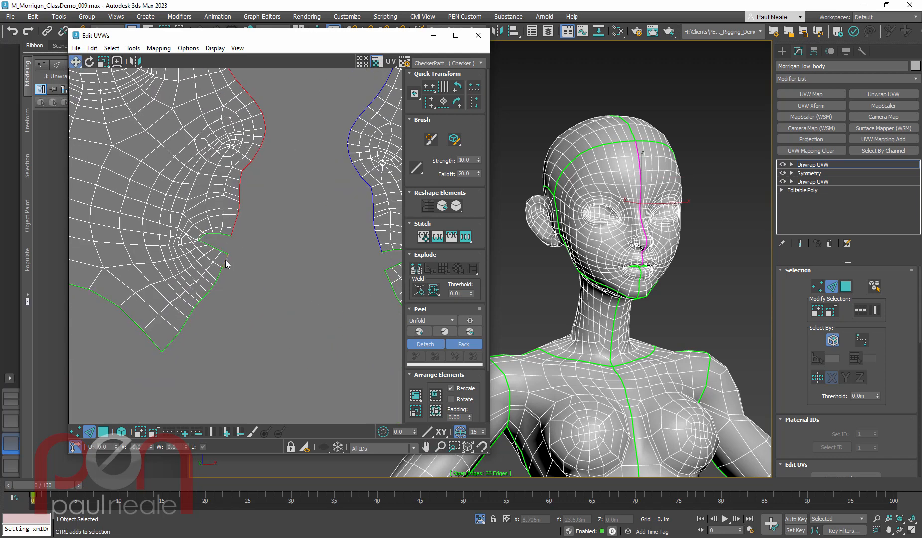
double_click(225, 261, "ctrl")
scroll(243, 294, "down", 2)
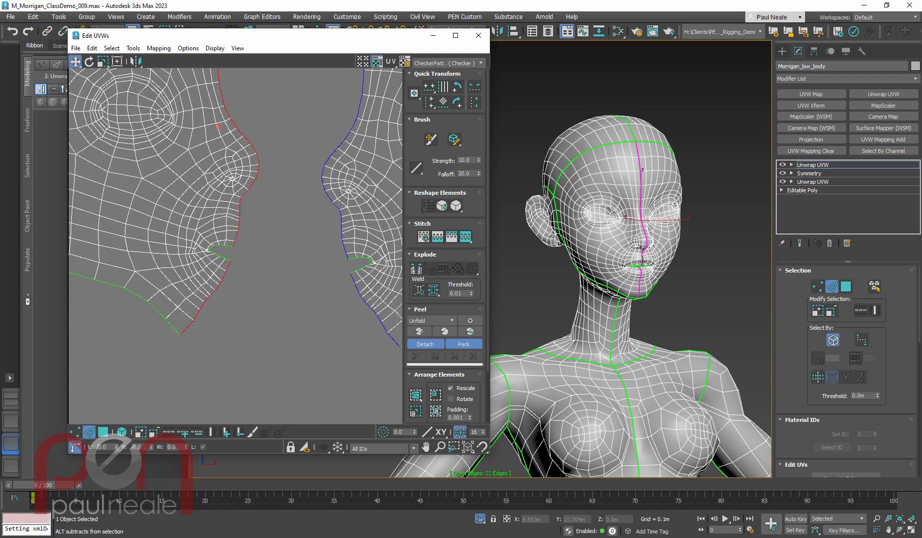
scroll(637, 265, "up", 8)
scroll(637, 265, "up", 2)
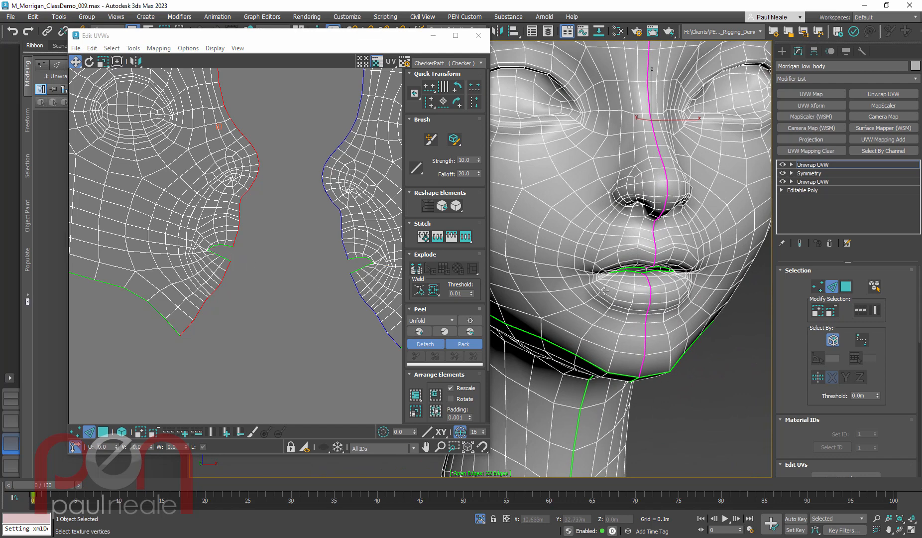
middle_click_drag(604, 290, 586, 314, "alt")
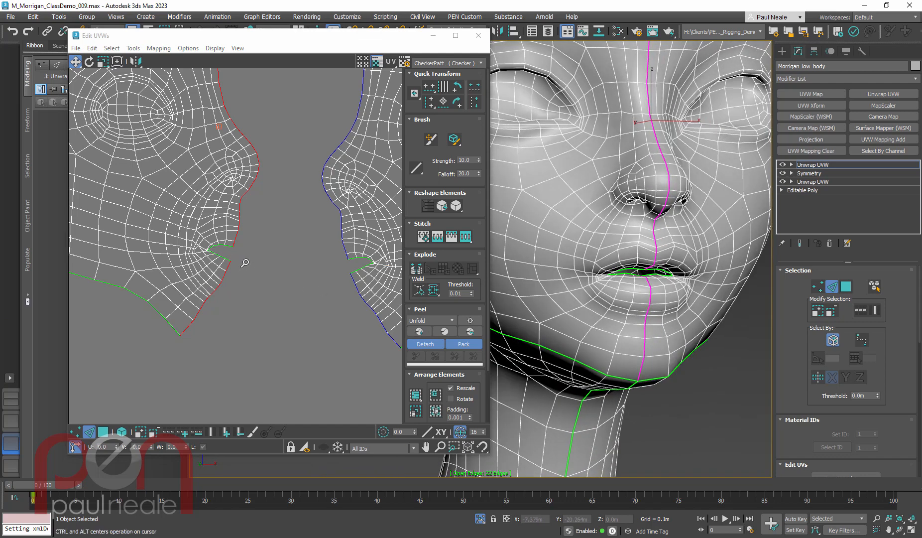
scroll(243, 261, "down", 3)
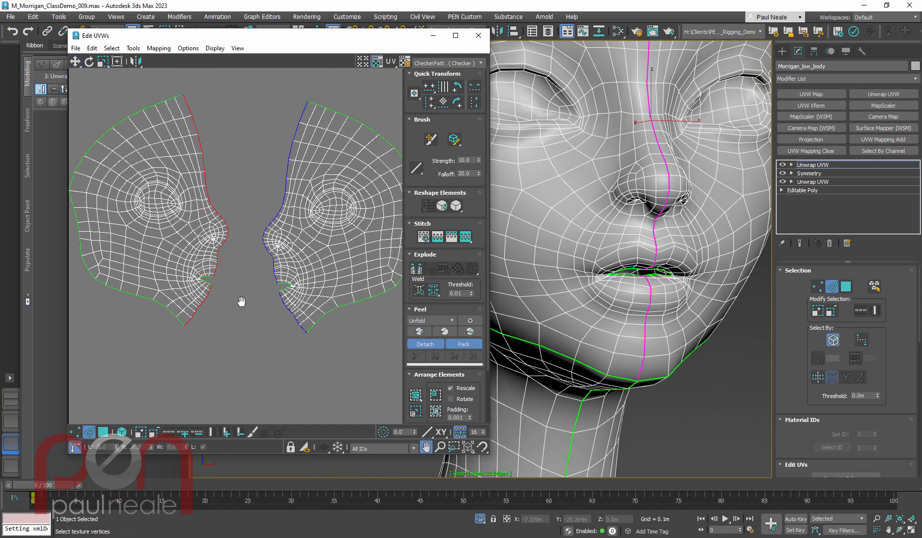
left_click(466, 238)
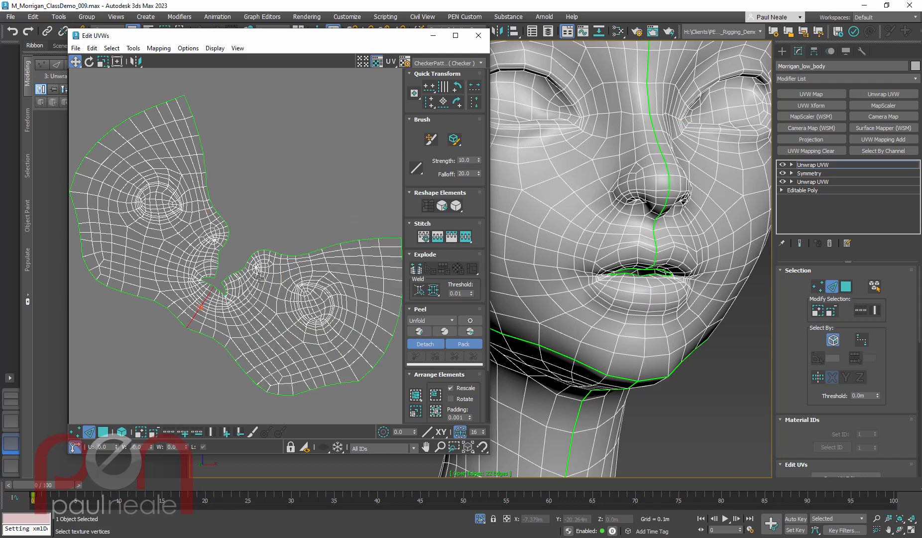
key("ctrl+z")
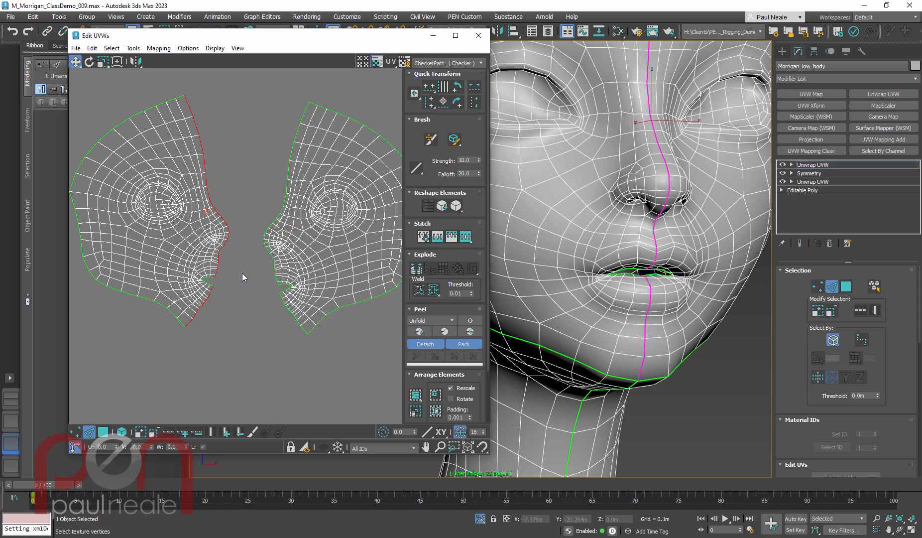
Step: Stitch the two face halves together along the forehead-to-upper-lip seam, and along the lower-lip-to-chin seam
left_click(196, 126)
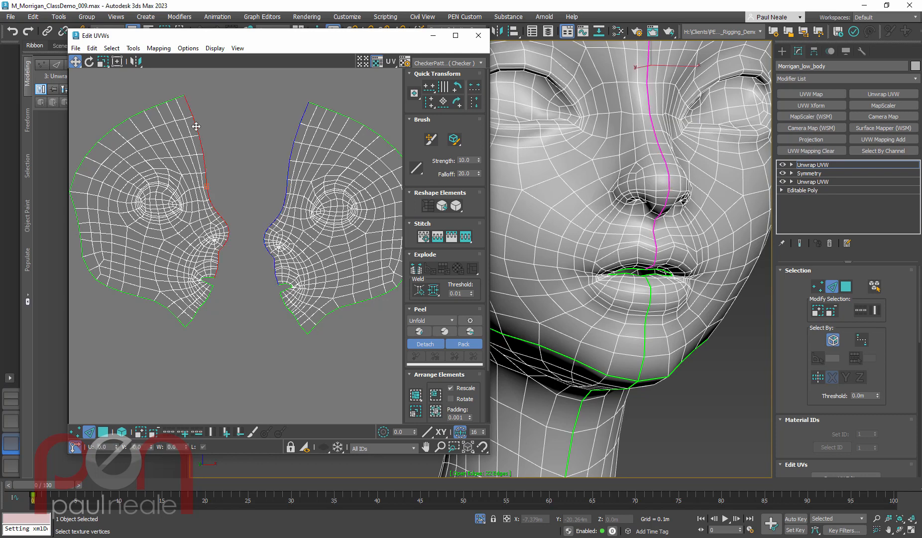
left_click(468, 237)
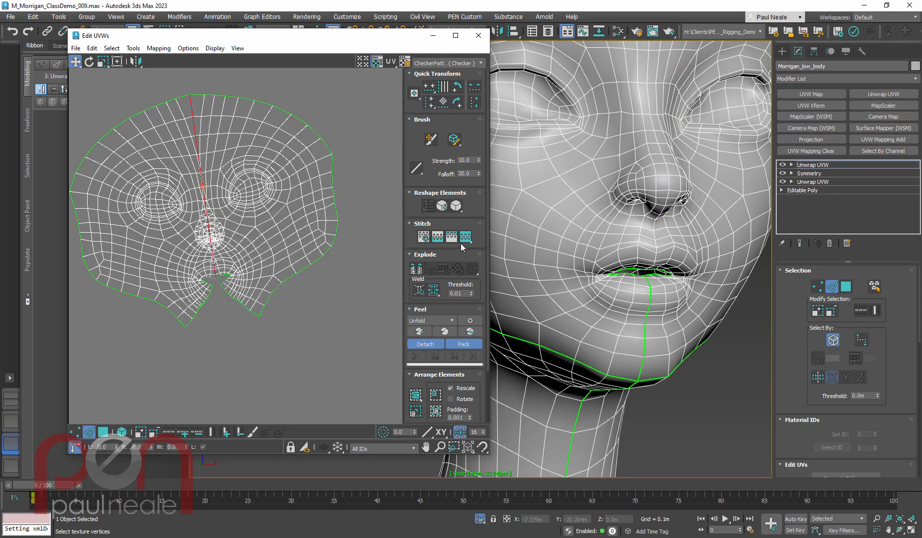
scroll(211, 299, "up", 5)
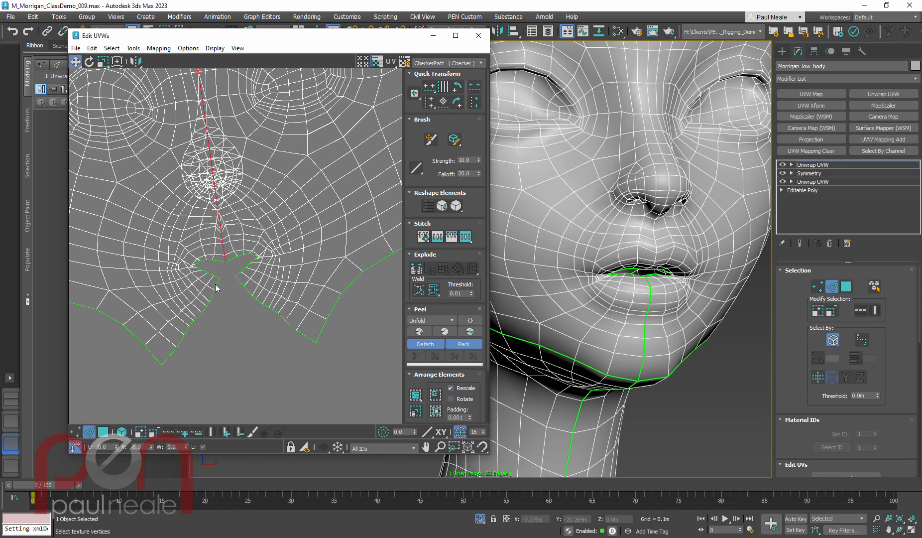
left_click(218, 284)
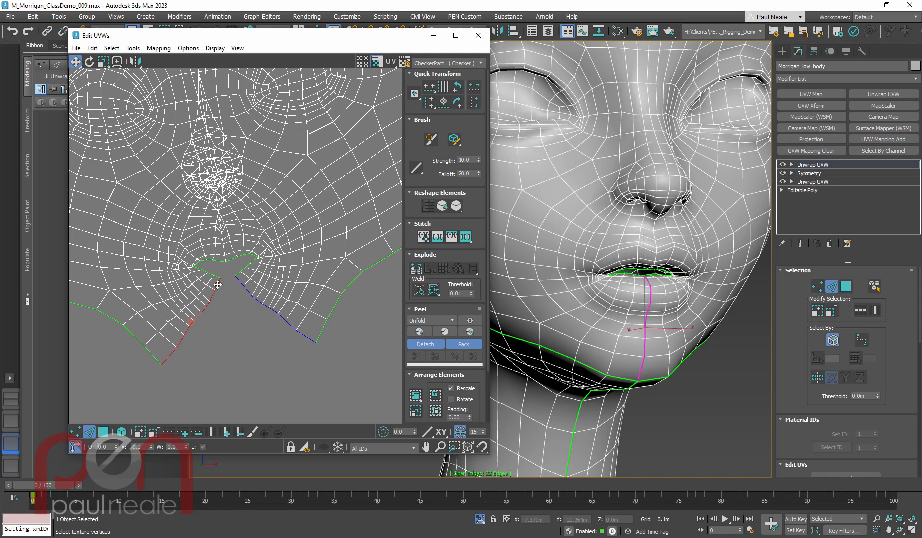
left_click(468, 241)
middle_click_drag(262, 273, 255, 352, "ctrl+alt")
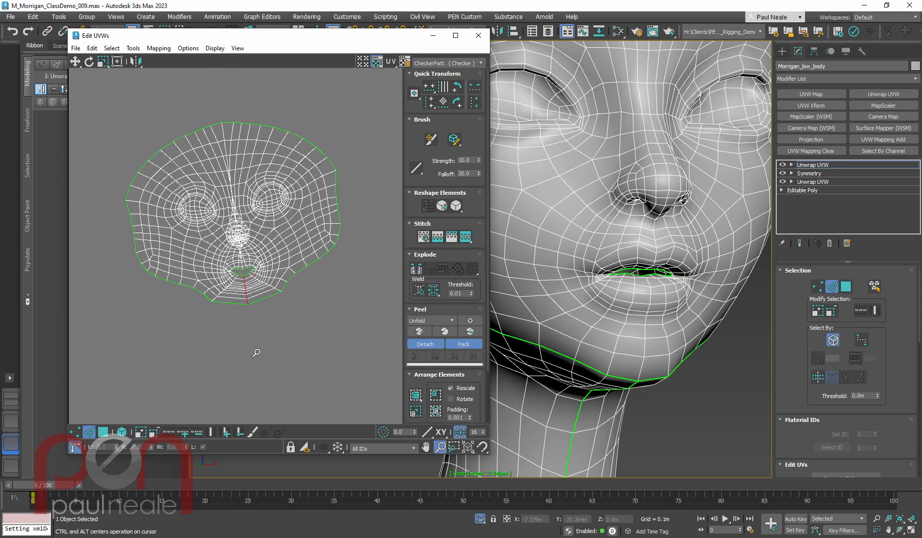
middle_click_drag(302, 263, 267, 346)
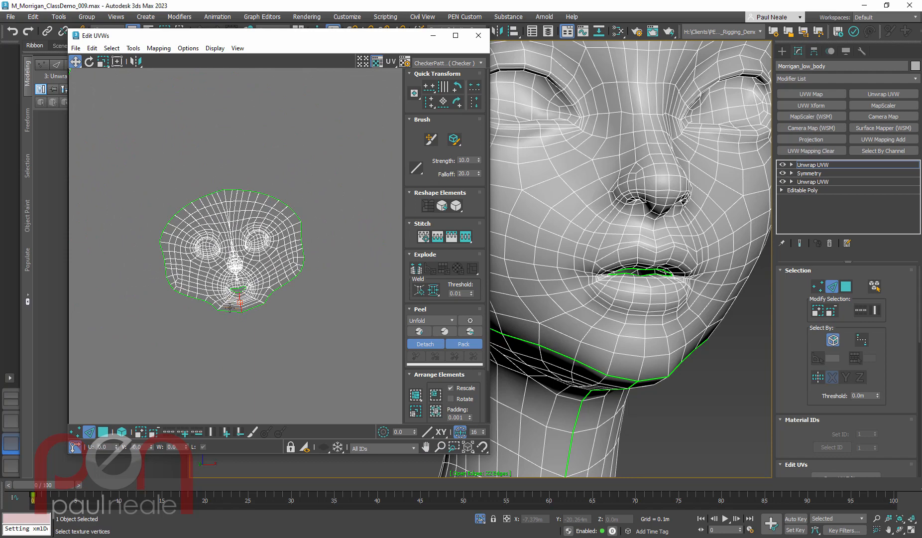
Step: Switch to polygon selection, select the whole stitched face shell and turn off packing for peels
key("3")
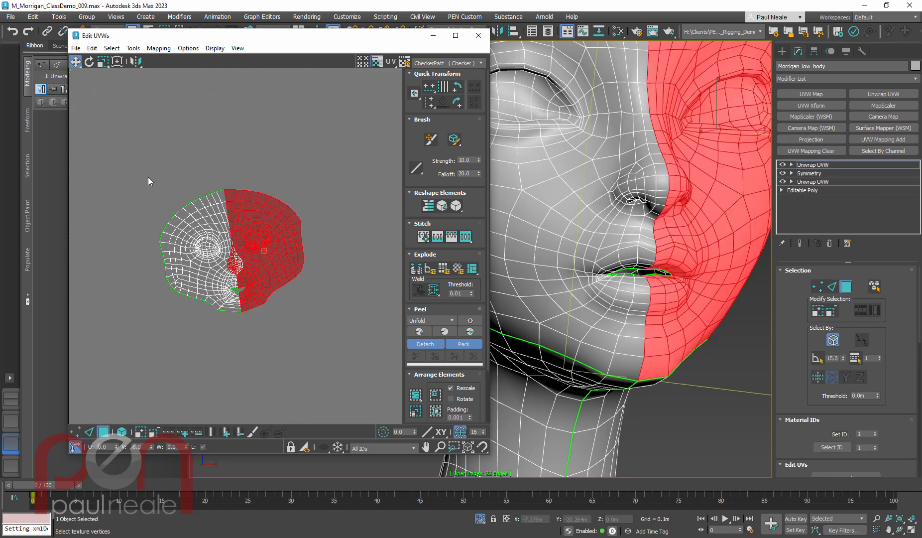
left_click_drag(147, 178, 340, 339)
middle_click_drag(317, 318, 309, 341, "ctrl+alt")
left_click(465, 343)
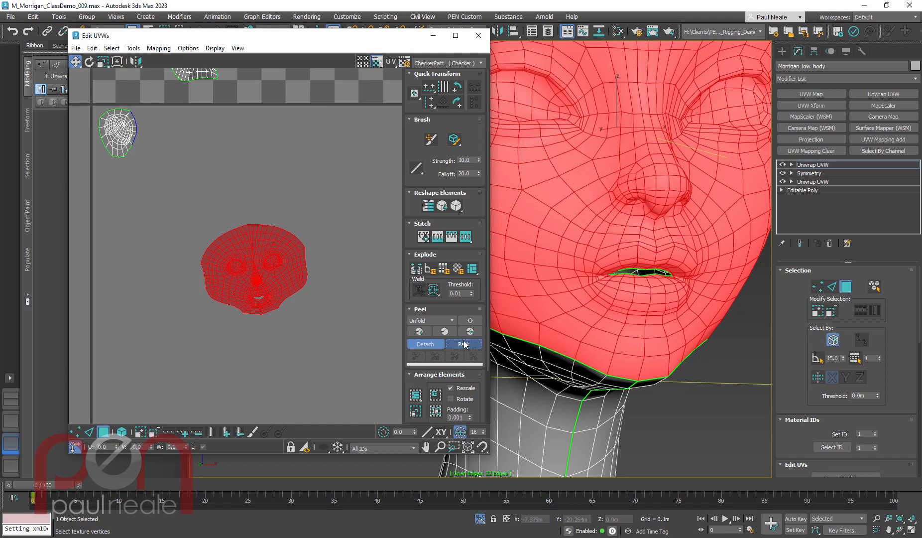
Step: Unfold the selected face shell with two passes of Quick Peel
left_click(420, 331)
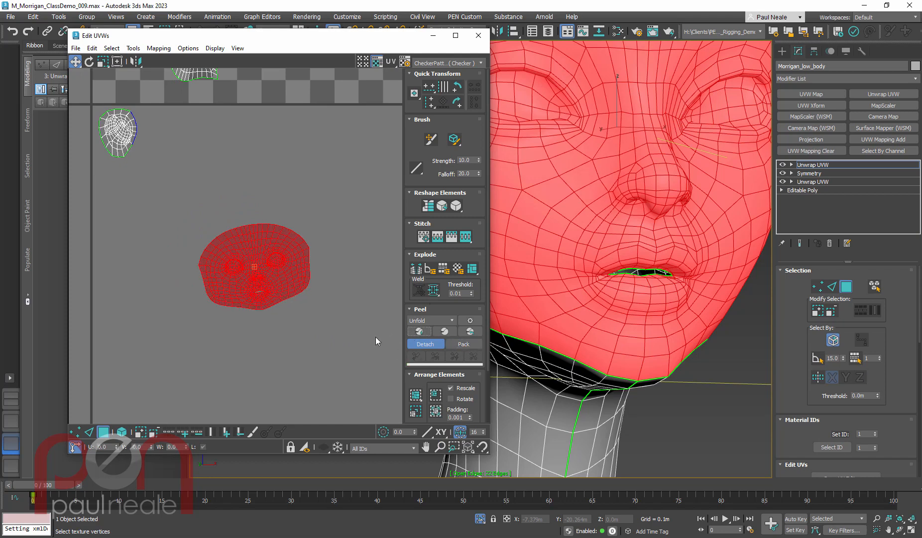
scroll(305, 273, "up", 5)
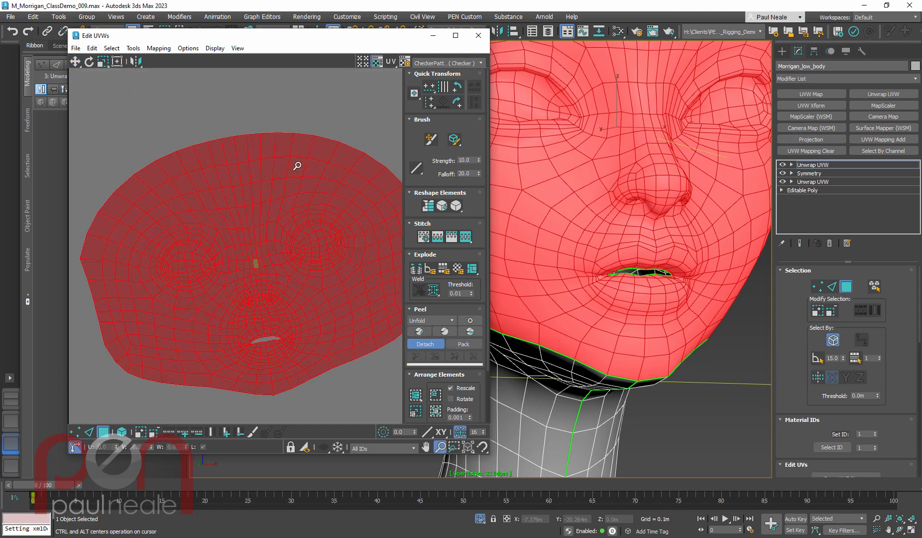
left_click(419, 333)
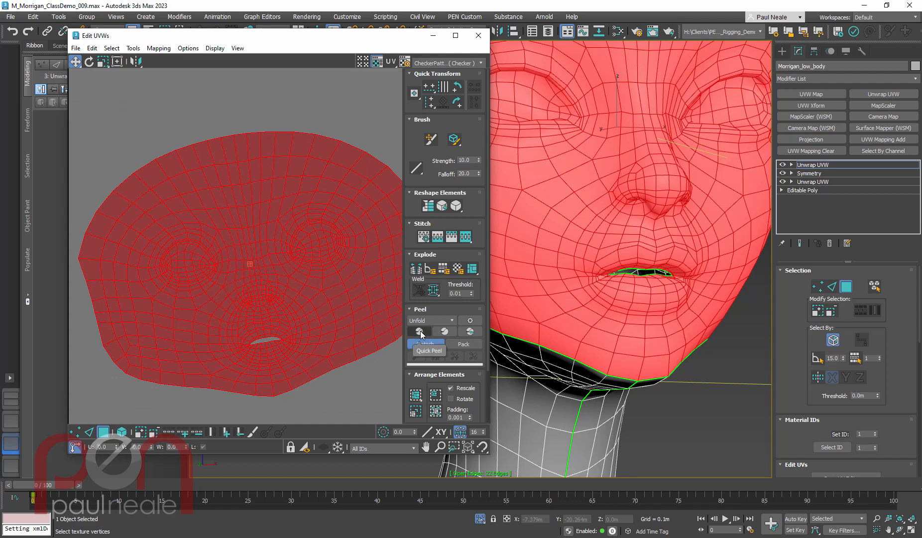
scroll(205, 243, "down", 4)
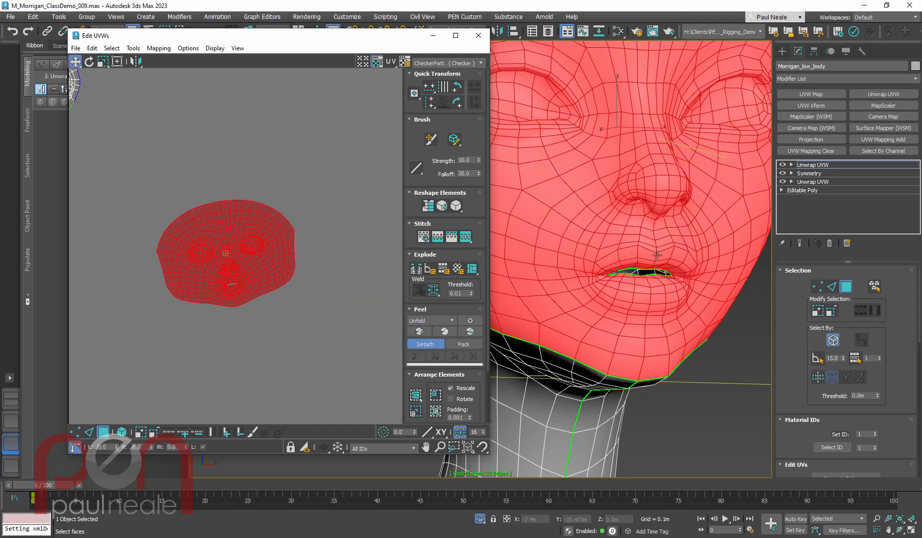
Step: Display the CheckerPattern (Checker) texture on the model, deselect the face, and set the checker tiling to 10.0
scroll(639, 253, "down", 4)
left_click(444, 63)
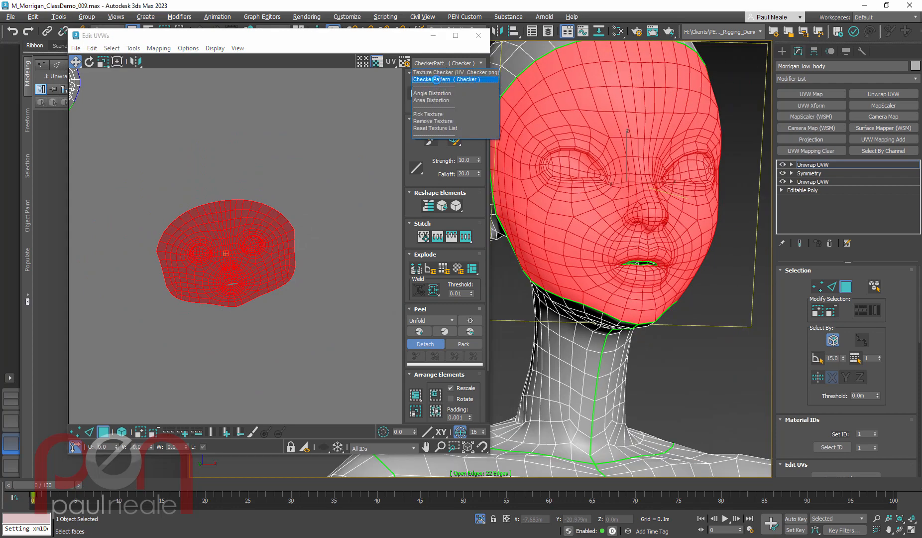
left_click(436, 80)
scroll(637, 250, "down", 3)
left_click(715, 357)
middle_click_drag(716, 358, 687, 303, "alt")
scroll(330, 238, "down", 2)
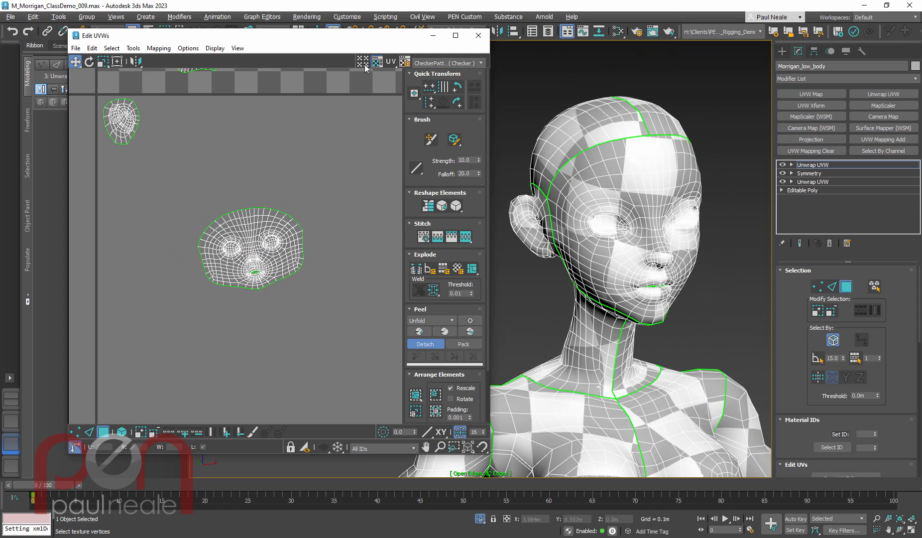
left_click(405, 62)
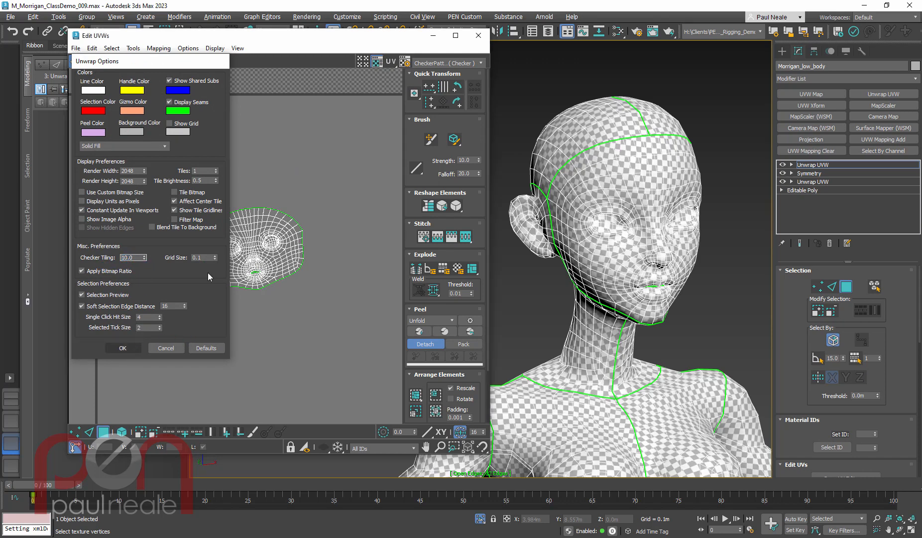
left_click(123, 348)
Step: Examine the checker squares on the face and neck for distortion and uneven scale
scroll(623, 219, "up", 3)
middle_click_drag(622, 219, 656, 248, "alt")
scroll(673, 260, "up", 3)
scroll(673, 260, "down", 4)
middle_click_drag(278, 250, 252, 299)
scroll(269, 293, "down", 4)
middle_click_drag(625, 280, 599, 271, "alt")
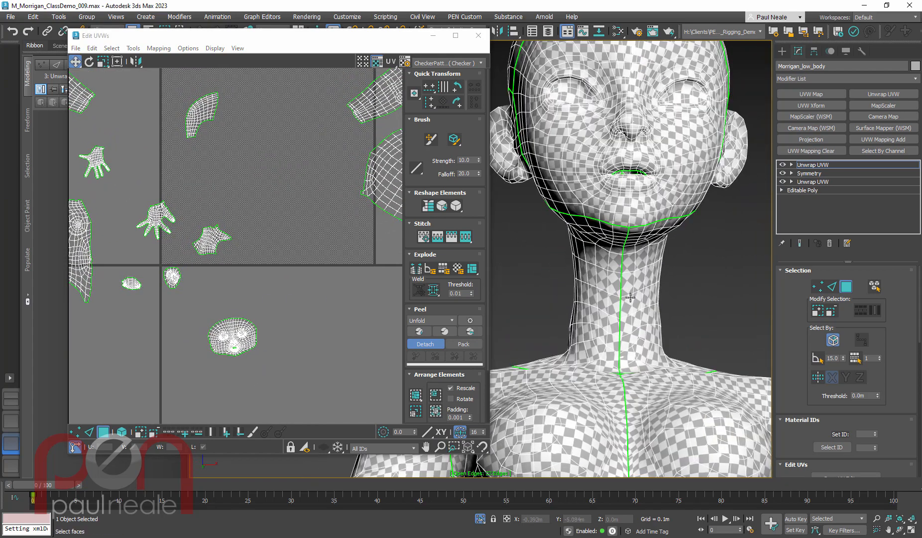
middle_click_drag(630, 297, 622, 244, "alt")
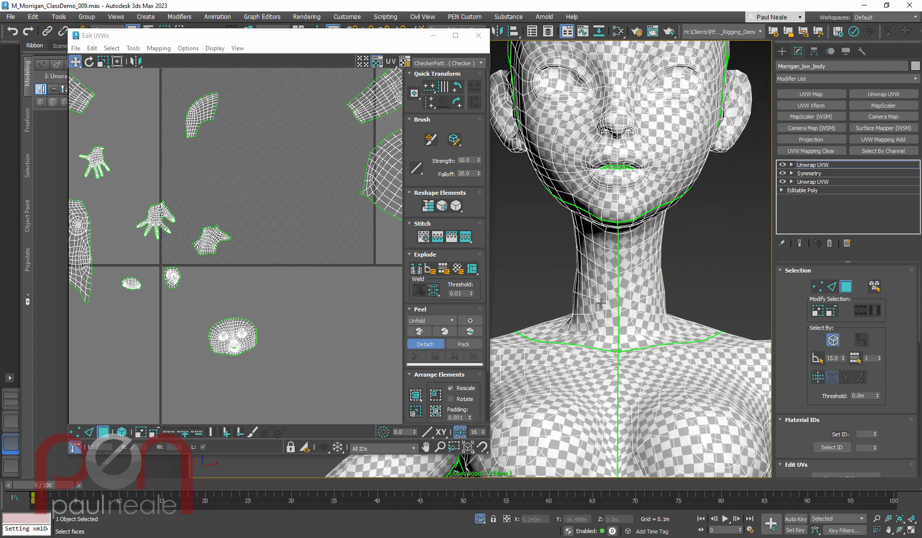
Step: Examine the UV shell layout and the seams running down the torso, arms and hips from several angles
middle_click_drag(234, 262, 259, 243)
scroll(260, 243, "down", 3)
middle_click_drag(278, 159, 260, 188)
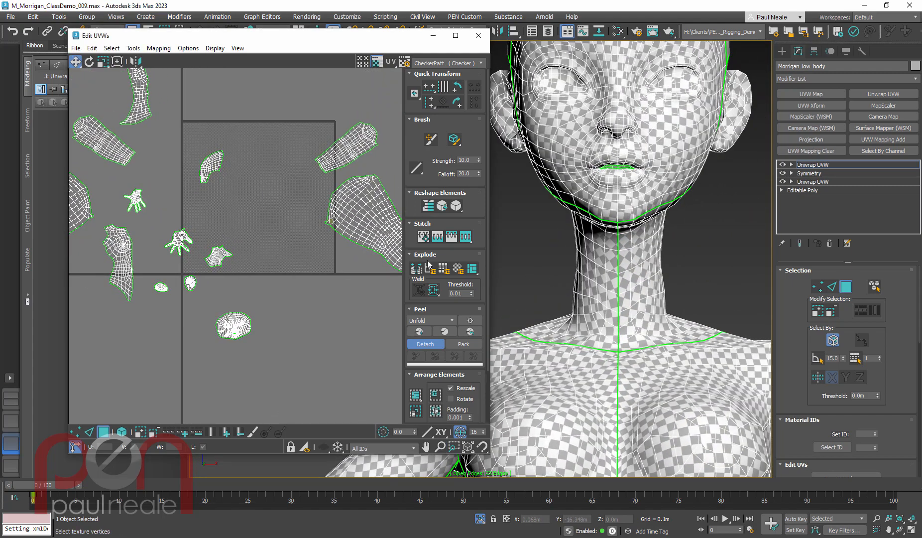
scroll(611, 299, "down", 6)
middle_click_drag(610, 343, 614, 219)
middle_click_drag(592, 249, 603, 196, "alt")
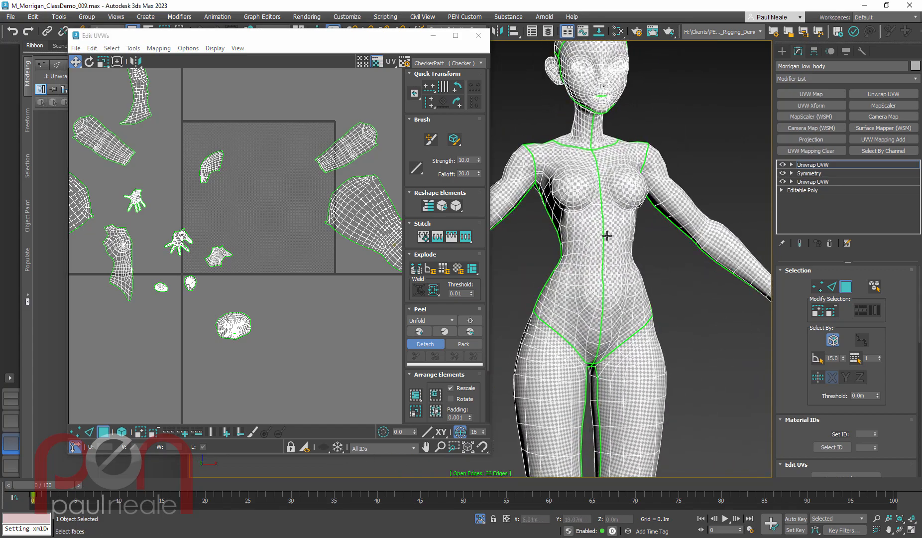
mouse_move(607, 236)
middle_mouse_down("alt")
mouse_move(572, 280)
mouse_move(624, 276)
mouse_move(611, 243)
middle_mouse_up("alt")
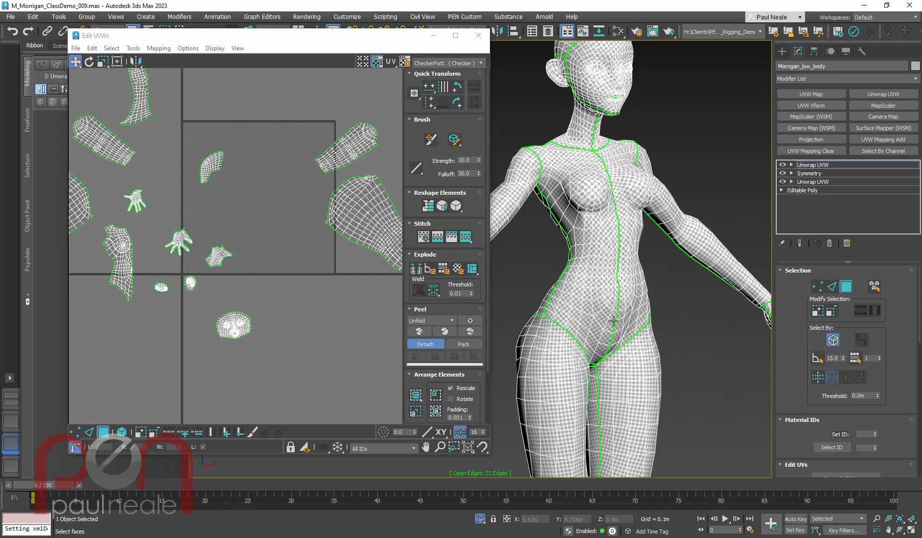
middle_click_drag(595, 294, 615, 283, "alt")
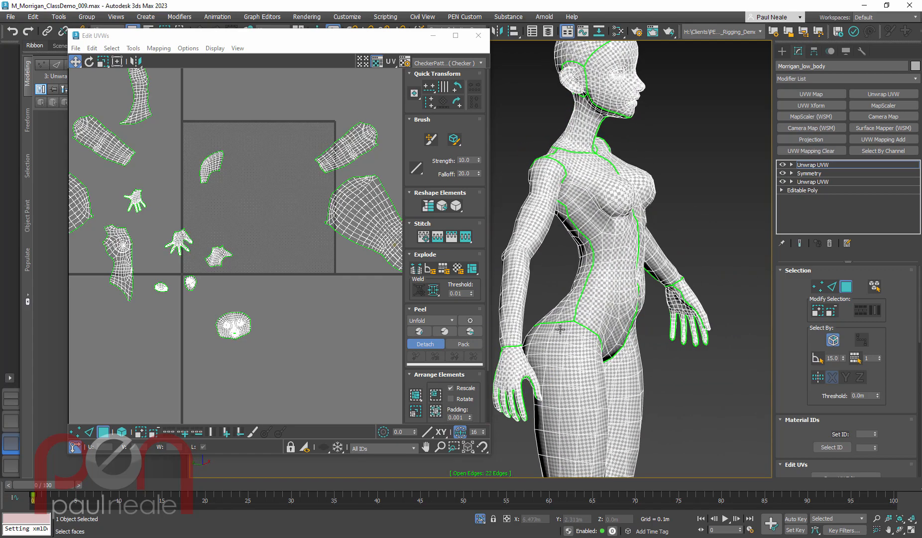
middle_click_drag(560, 329, 669, 273, "alt")
scroll(581, 144, "up", 3)
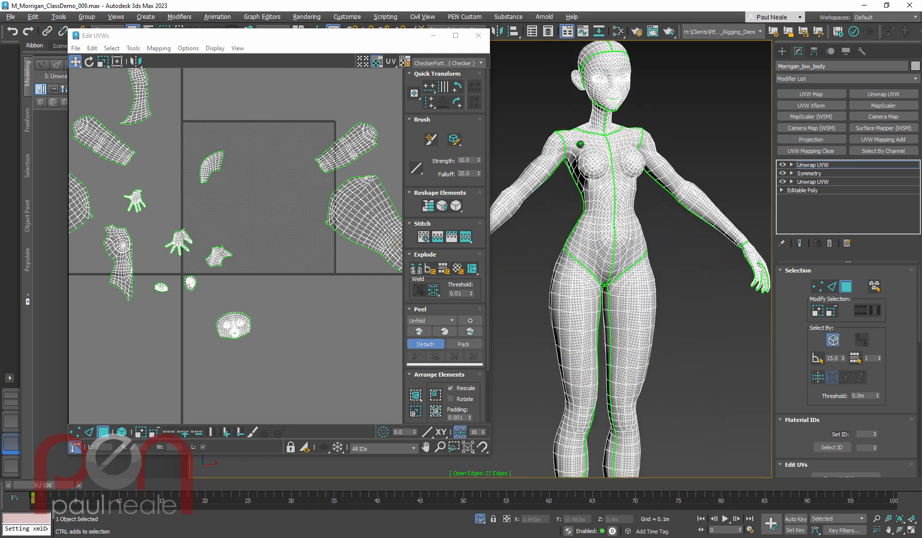
Step: Clear the scalp selection and examine the checker pattern on the front and back of the torso
middle_click_drag(602, 215, 588, 239)
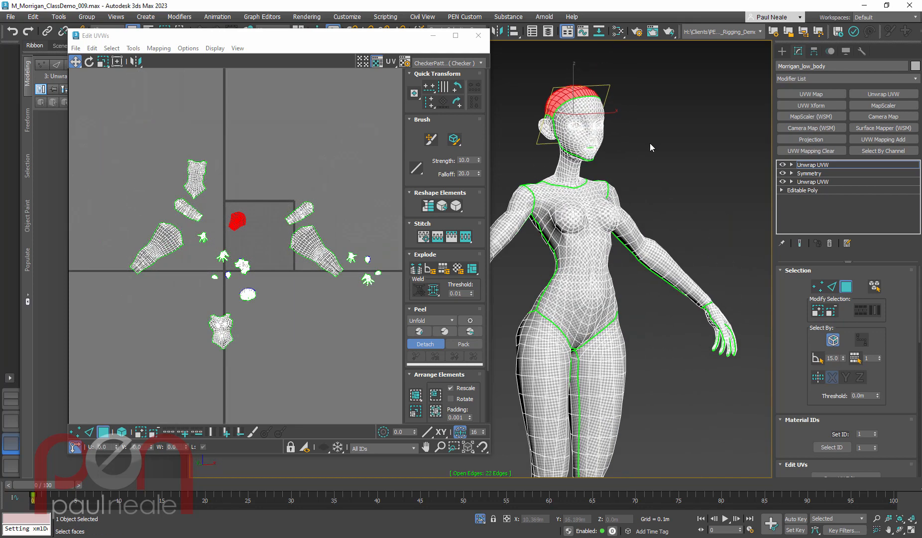
left_click(575, 134, "alt")
middle_click_drag(575, 133, 565, 126, "alt")
scroll(582, 118, "up", 5)
middle_click_drag(622, 222, 473, 199, "alt")
middle_click_drag(576, 211, 605, 64, "alt")
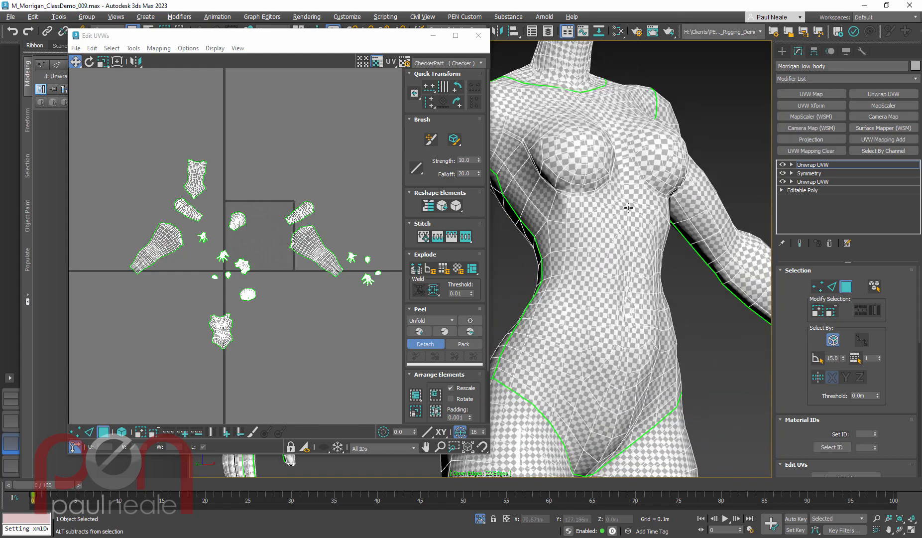
middle_click_drag(628, 205, 712, 286, "alt")
scroll(599, 324, "down", 5)
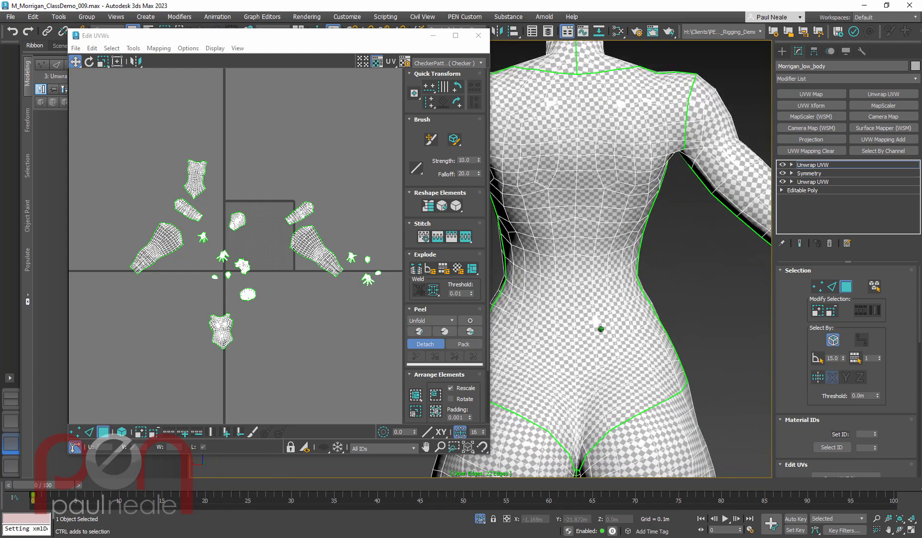
middle_click_drag(598, 301, 572, 117)
middle_click_drag(591, 244, 463, 239, "alt")
middle_click_drag(591, 130, 592, 244)
scroll(592, 244, "down", 2)
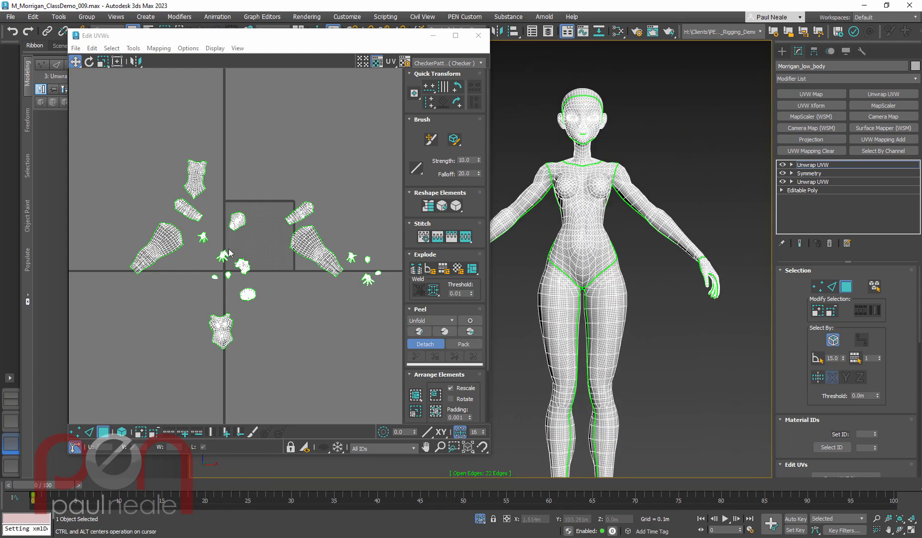
Step: Select all the body's UV shells and pack them together inside the checker tile
scroll(178, 249, "down", 4)
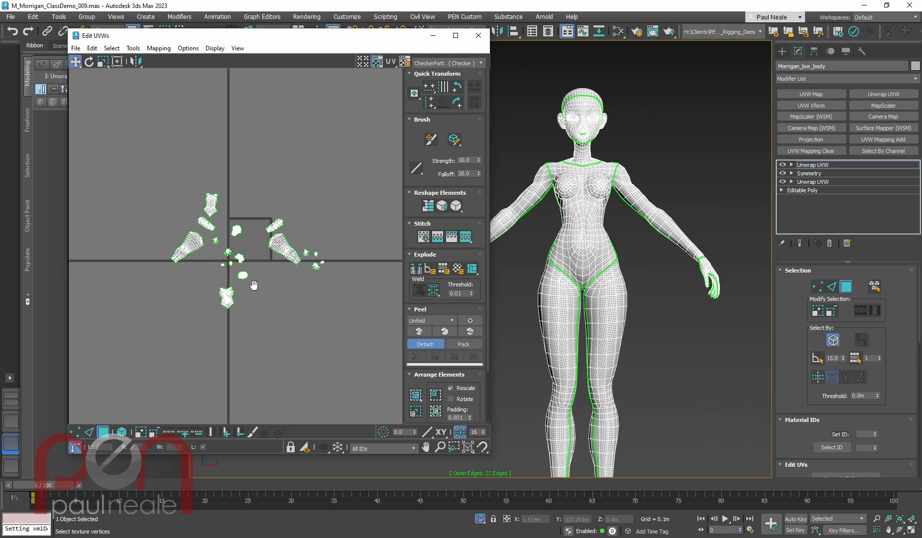
left_click(122, 434)
middle_click_drag(237, 341, 234, 344)
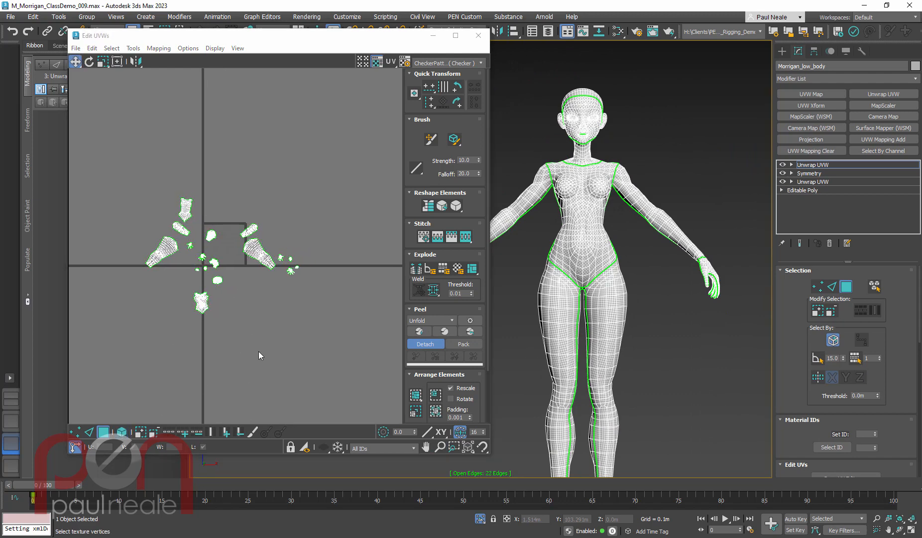
scroll(253, 347, "up", 1)
key("ctrl+a")
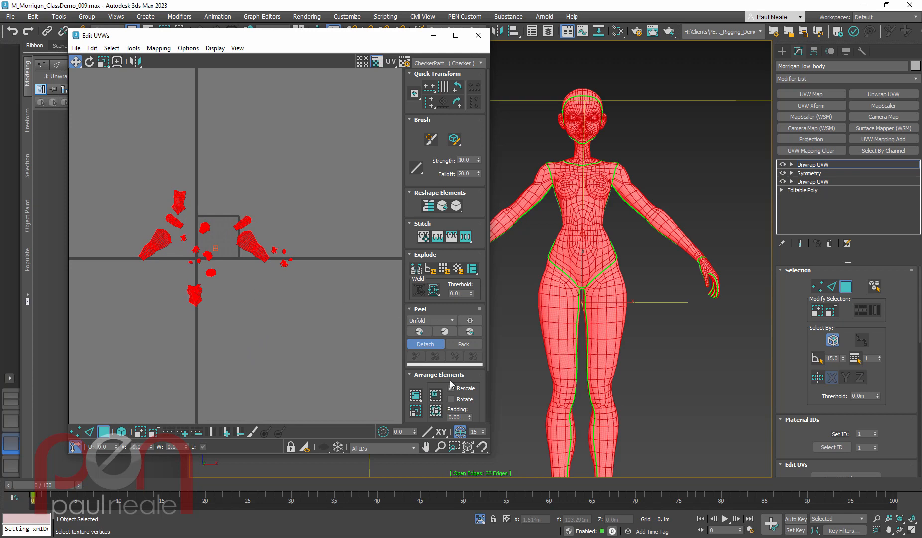
left_click(417, 395)
scroll(342, 272, "up", 4)
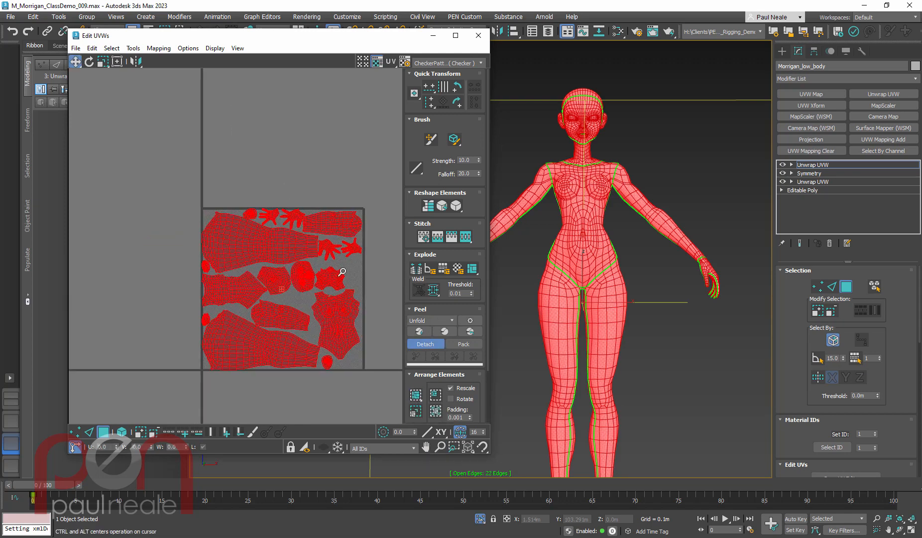
middle_click_drag(353, 288, 374, 235)
scroll(341, 232, "up", 5)
scroll(319, 207, "down", 2)
scroll(326, 227, "up", 2)
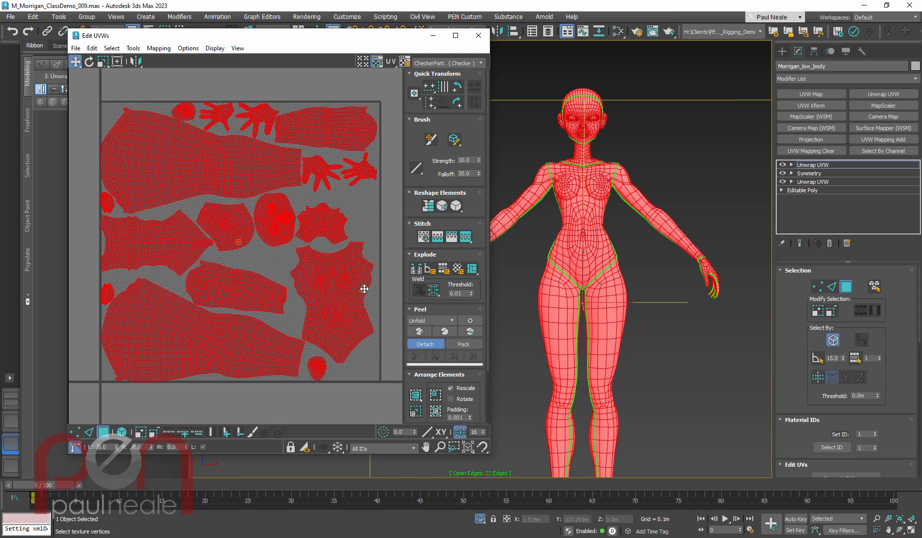
middle_click_drag(373, 306, 371, 308)
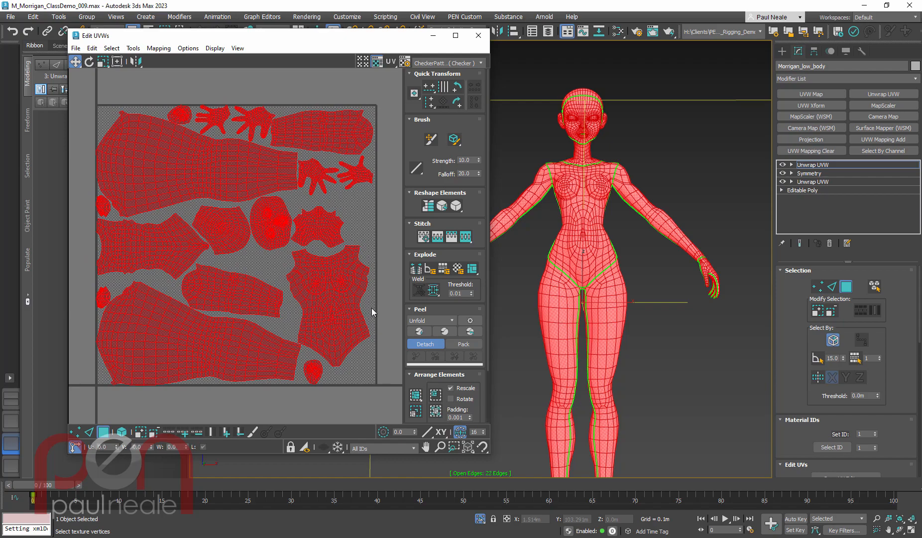
Step: Clear the selection and examine the packed checker scale on the torso and legs
middle_click_drag(603, 140, 641, 163, "alt")
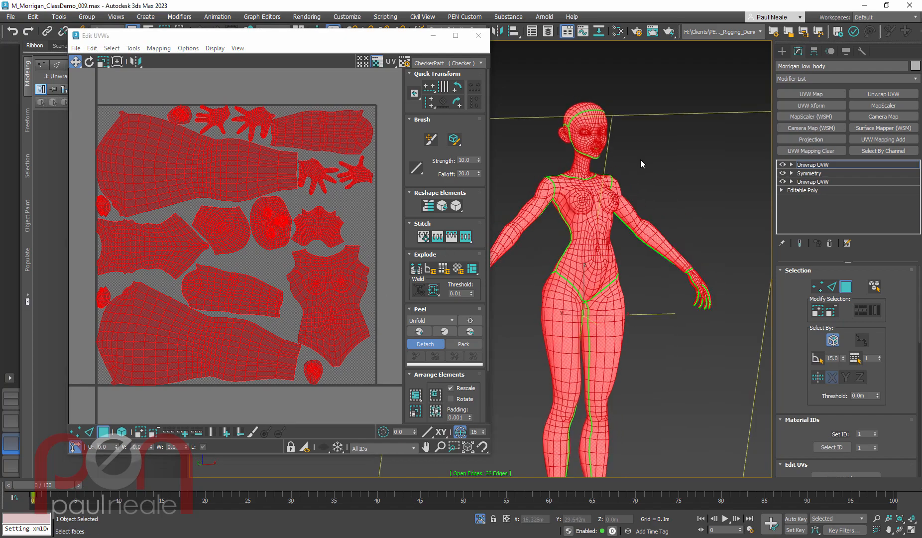
left_click(642, 162)
scroll(591, 188, "up", 8)
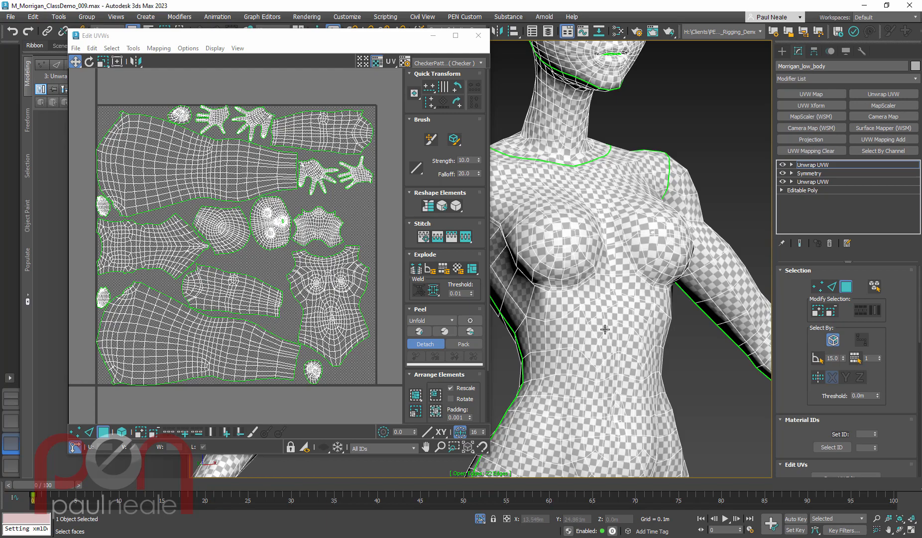
middle_click_drag(602, 316, 598, 168, "alt")
scroll(598, 168, "down", 5)
middle_click_drag(585, 344, 583, 367, "alt")
scroll(583, 368, "up", 3)
scroll(599, 293, "down", 3)
middle_click_drag(588, 155, 585, 309)
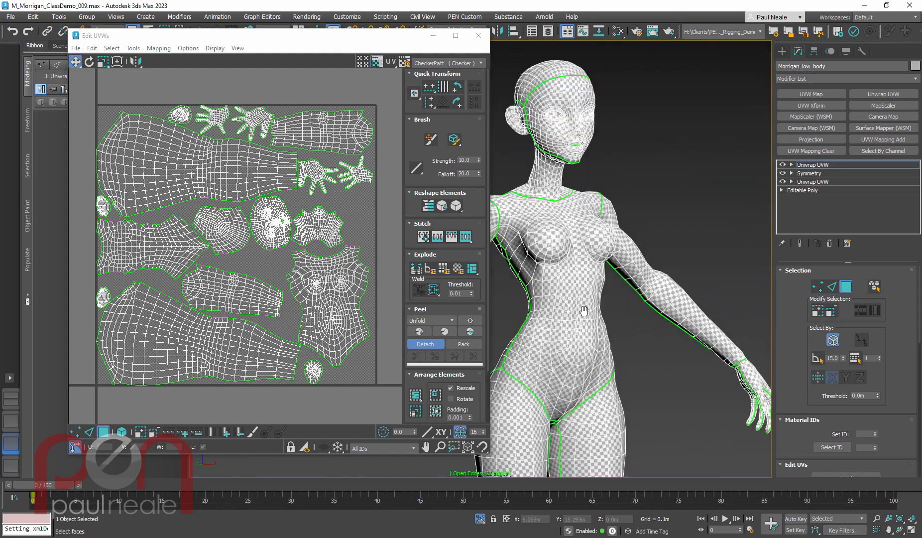
Step: Compare the checker size on the head, shoulders and full body, and examine the pattern around the nose and mouth
scroll(556, 181, "up", 5)
middle_click_drag(555, 182, 558, 182, "alt")
scroll(558, 182, "down", 2)
scroll(557, 182, "down", 1)
mouse_move(604, 226)
middle_mouse_down()
mouse_move(609, 207)
mouse_move(618, 218)
middle_mouse_up()
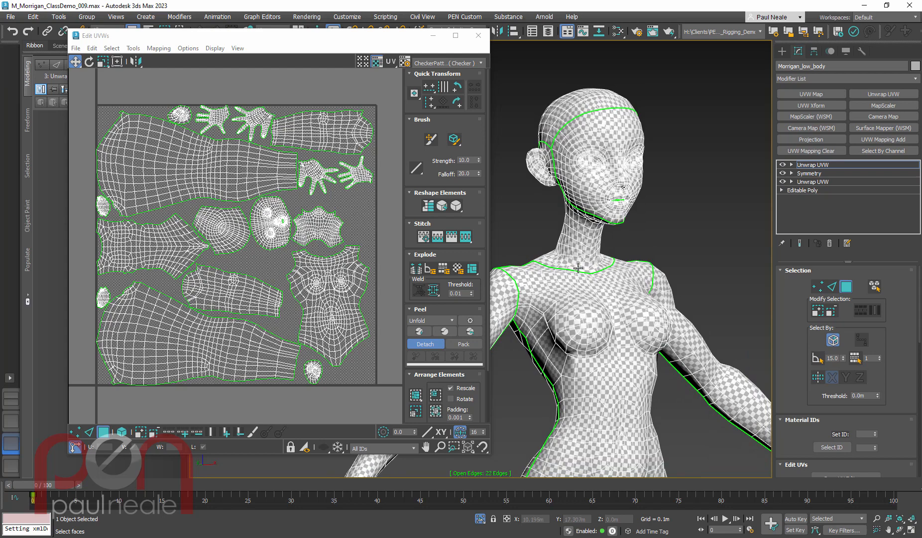
mouse_move(617, 269)
middle_mouse_down("alt")
mouse_move(614, 276)
mouse_move(629, 272)
middle_mouse_up("alt")
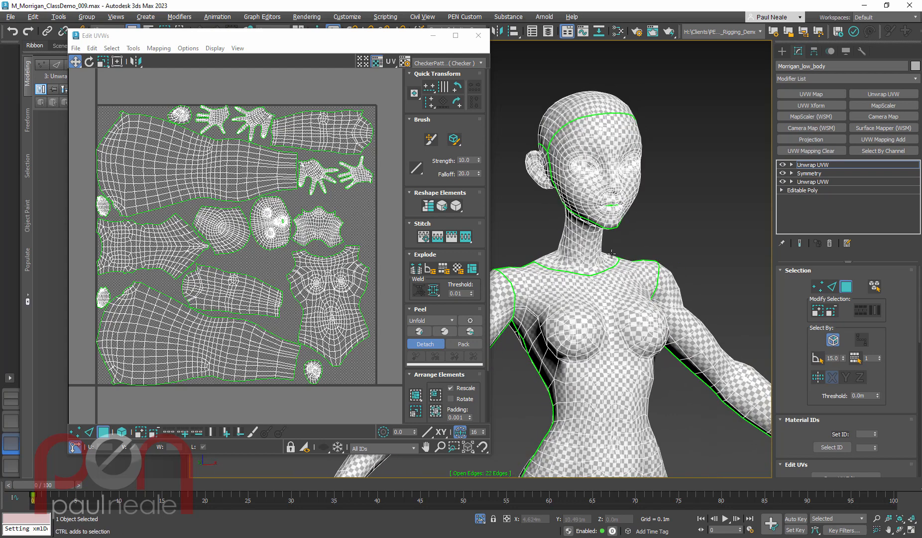
scroll(620, 219, "up", 3)
middle_click_drag(621, 219, 631, 162, "alt")
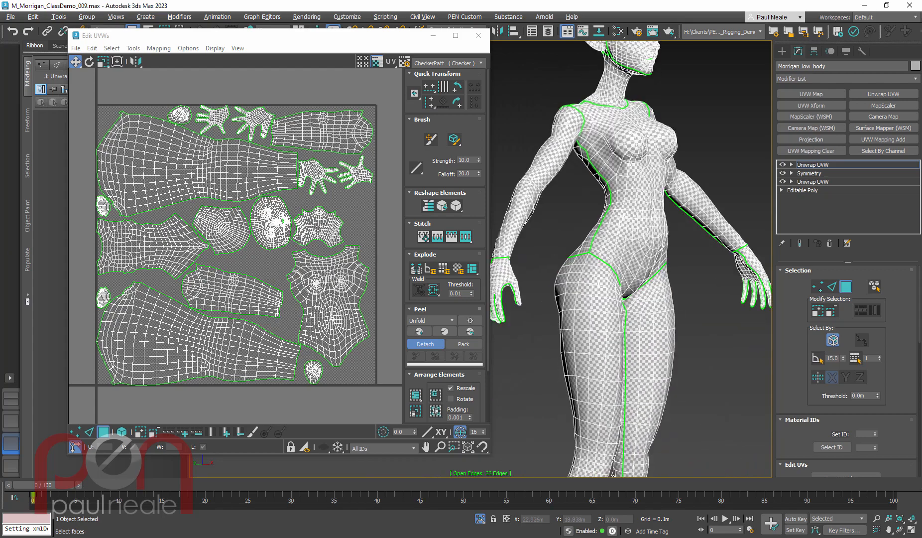
mouse_move(617, 255)
middle_mouse_down("ctrl+alt")
mouse_move(618, 278)
mouse_move(627, 252)
mouse_move(614, 244)
middle_mouse_up("ctrl+alt")
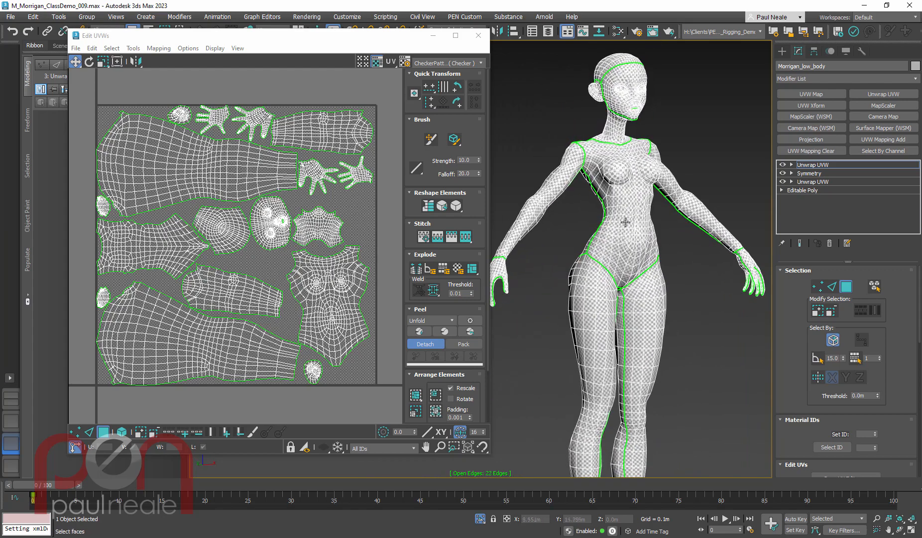
scroll(614, 244, "up", 2)
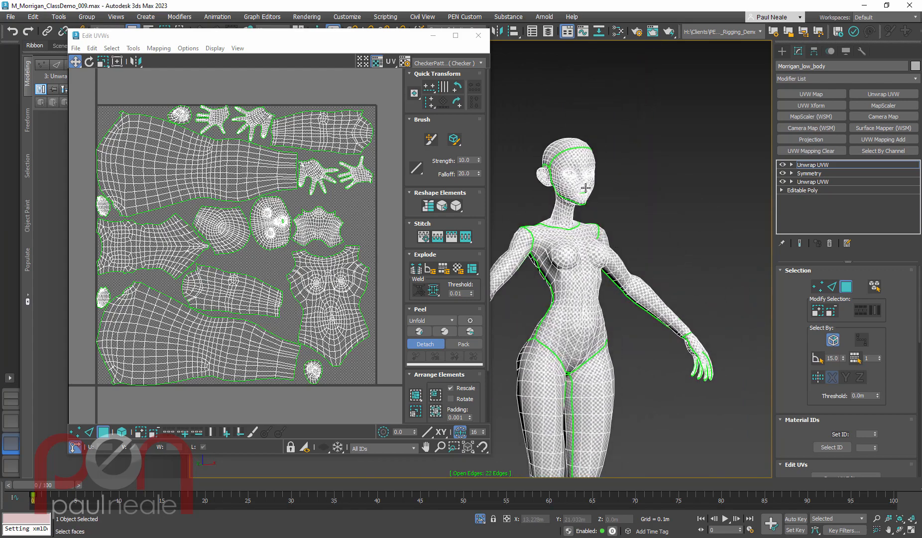
scroll(585, 187, "up", 12)
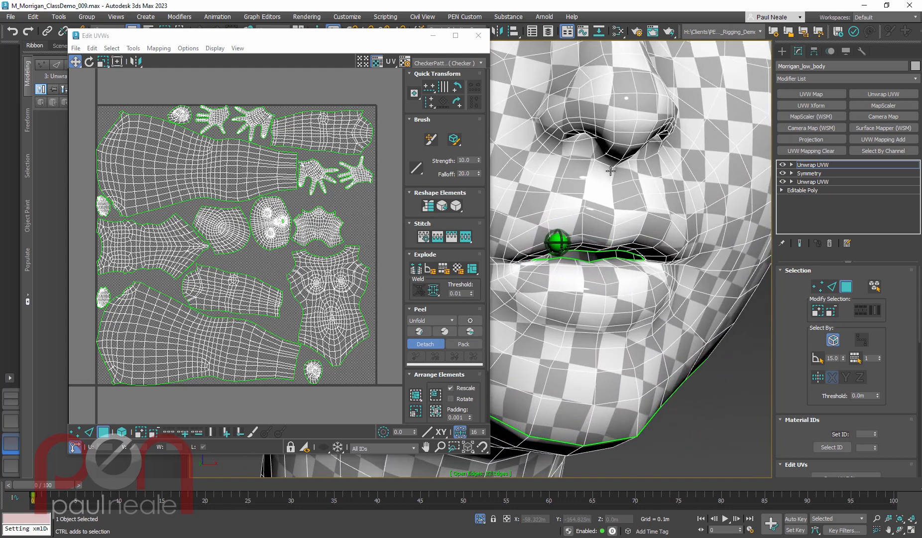
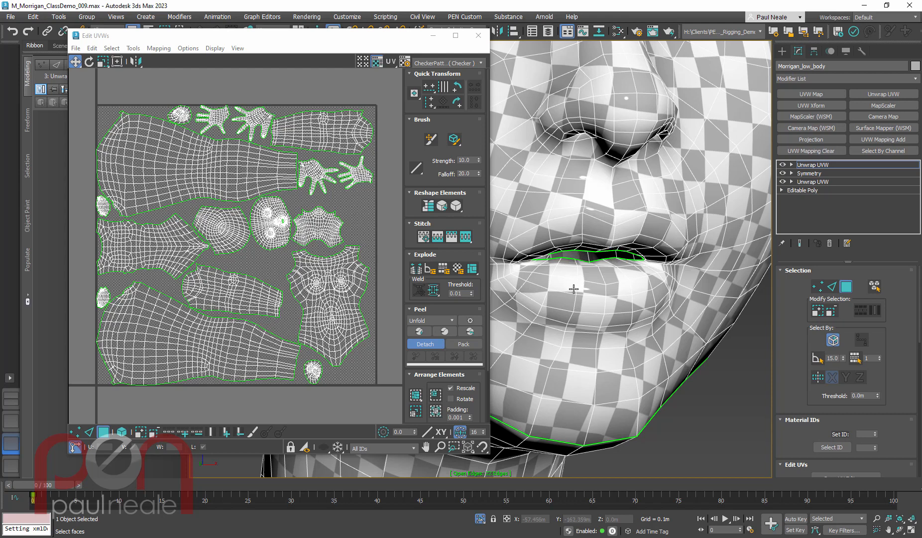
Step: Select the inner mouth face, then move the mouth-interior shell and the small shell beneath it out of the main tile into the empty space on its left
scroll(602, 271, "down", 10)
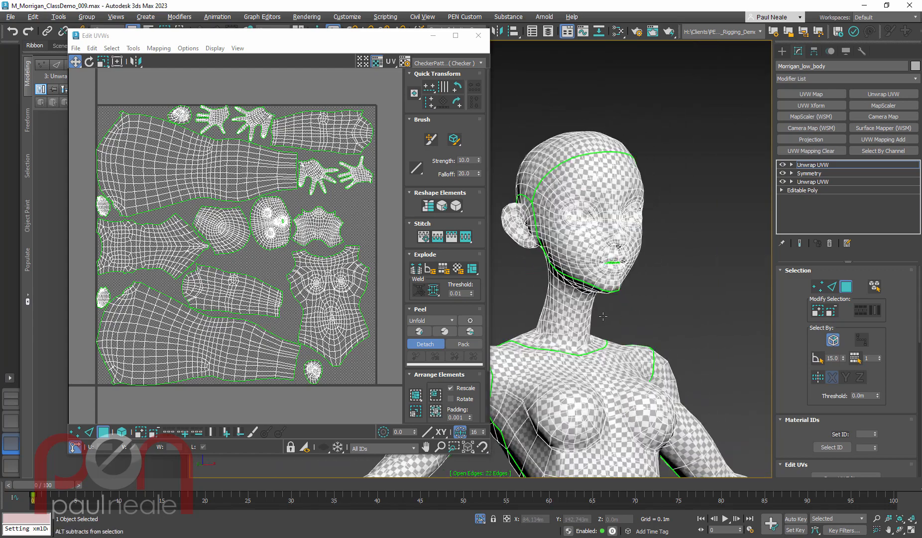
middle_click_drag(603, 316, 605, 310, "alt")
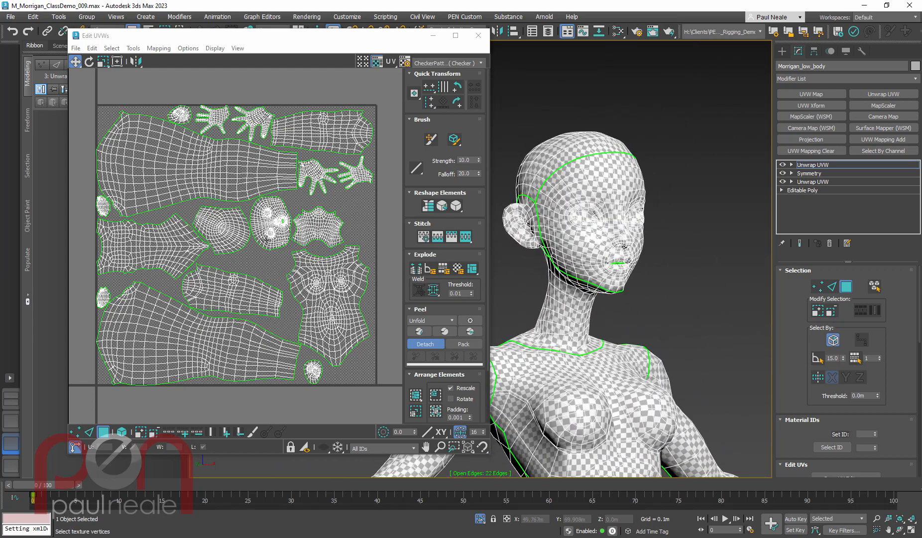
scroll(602, 276, "up", 10)
middle_click_drag(660, 176, 481, 252, "alt")
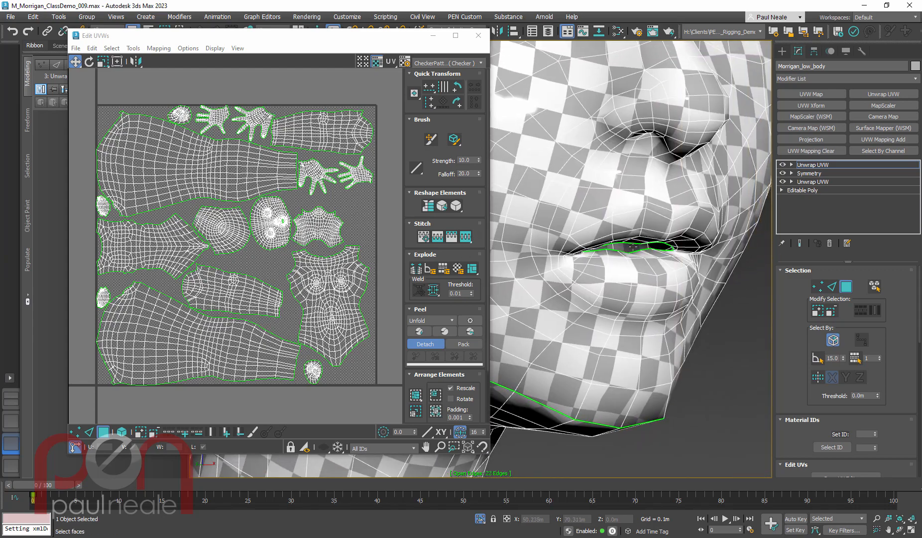
left_click(632, 247)
middle_click_drag(97, 220, 102, 157, "ctrl+alt")
middle_click_drag(104, 206, 145, 140)
middle_click_drag(156, 305, 223, 325, "ctrl+alt")
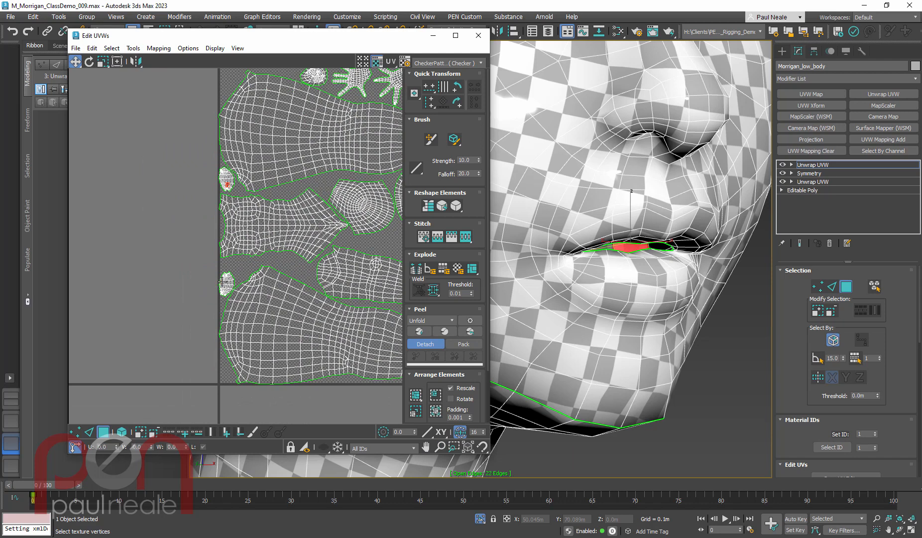
left_click(122, 431)
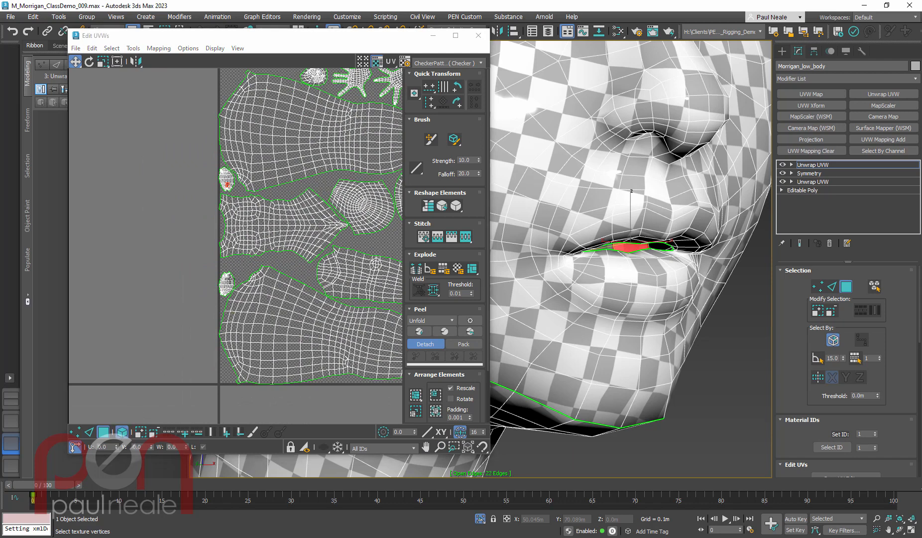
left_click_drag(229, 279, 161, 236)
left_click_drag(226, 182, 158, 194)
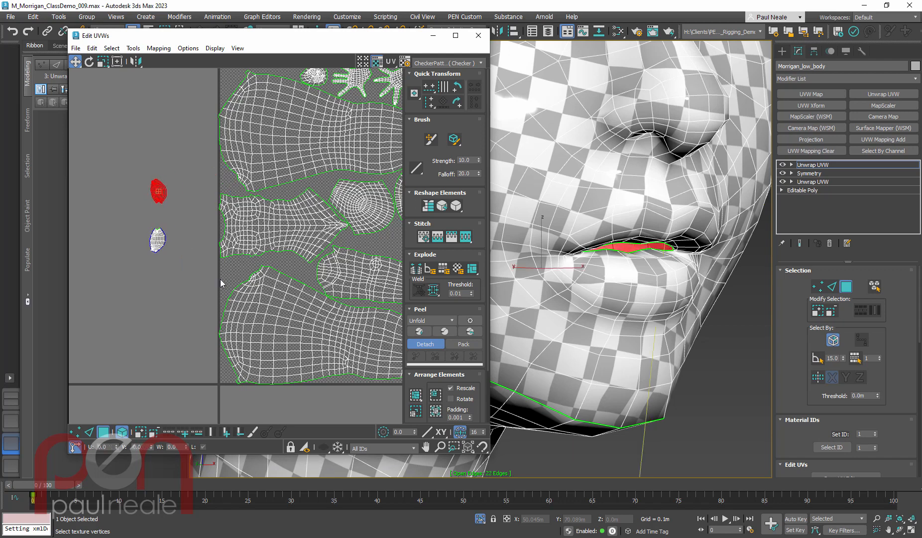
Step: Move the scalp shell out of the main tile, above the two small shells already set aside
scroll(222, 283, "down", 5)
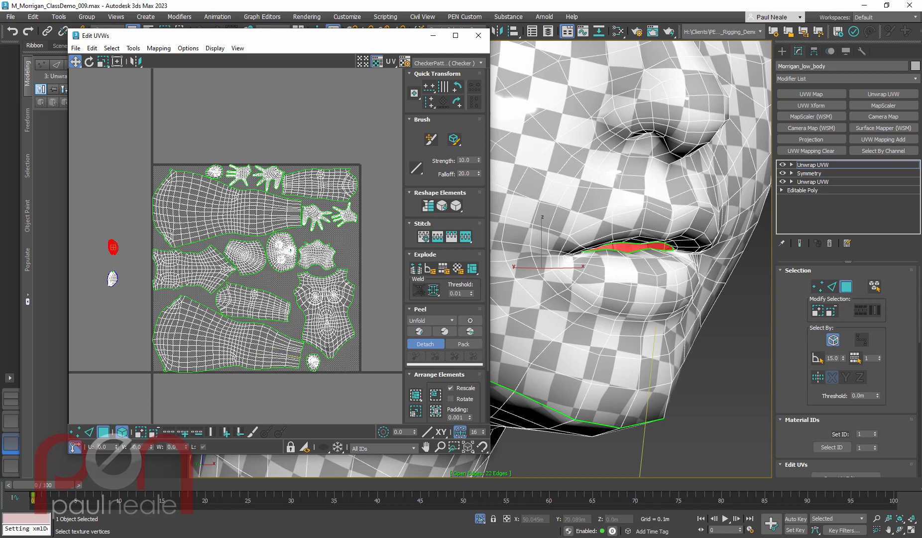
left_click(252, 259)
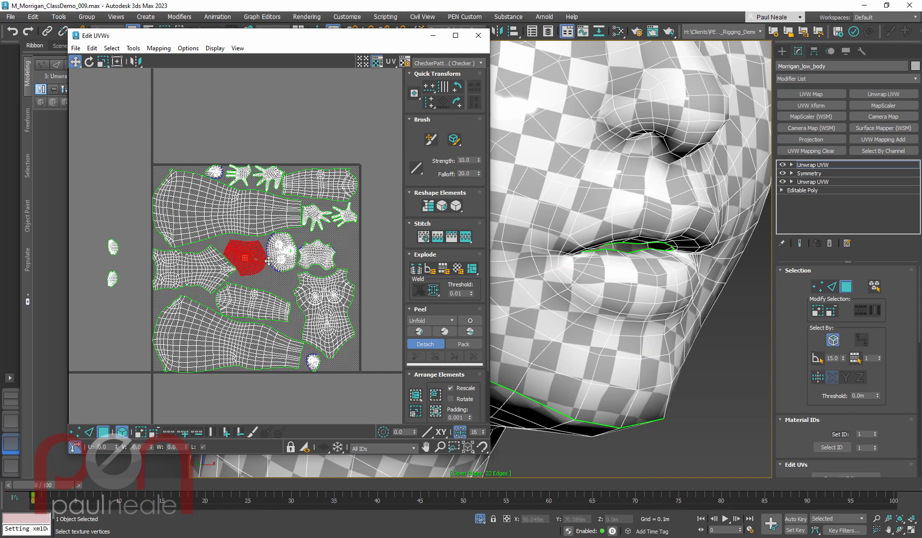
scroll(659, 312, "down", 5)
middle_click_drag(660, 312, 695, 309, "alt")
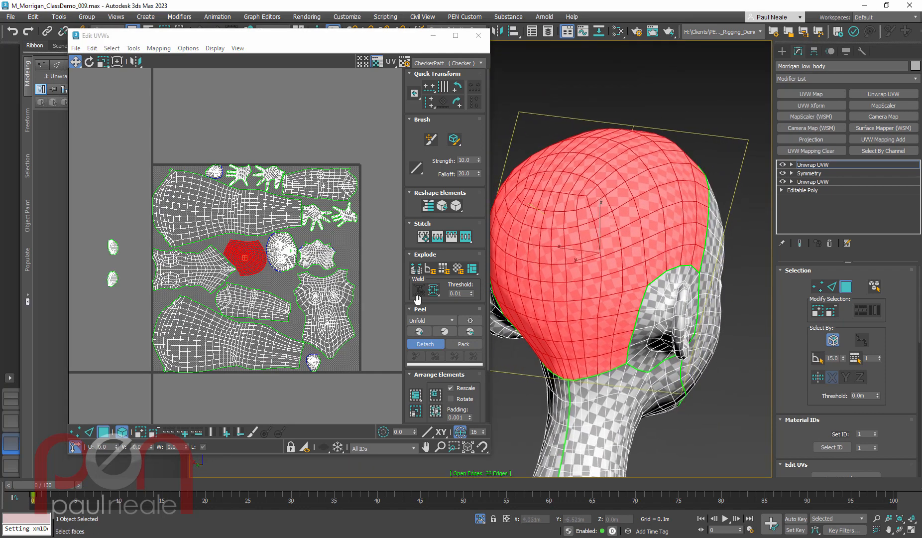
left_click_drag(258, 267, 137, 223)
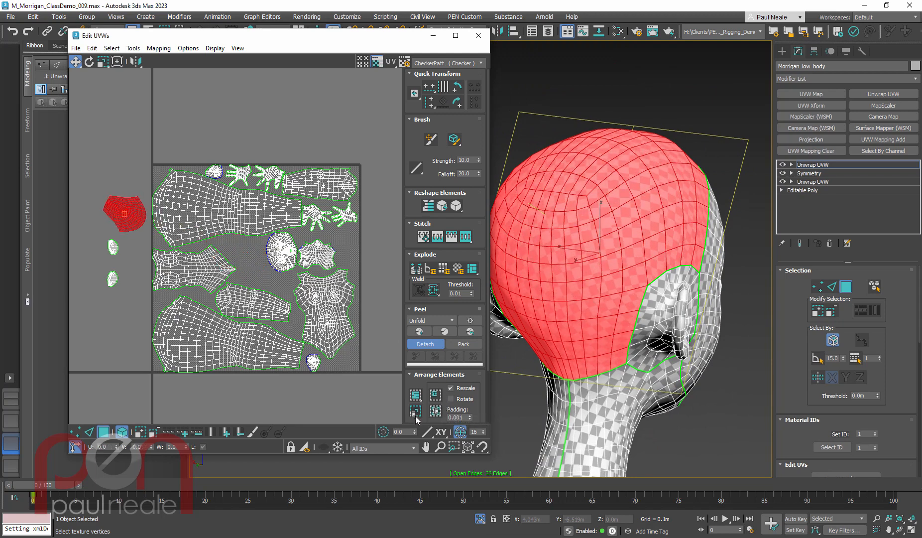
Step: Rotate the back torso shell upright and move it into the upper-left corner of the UV tile below the main one
middle_click_drag(697, 336, 576, 252, "alt")
scroll(570, 331, "down", 4)
middle_click_drag(217, 193, 230, 170, "ctrl+alt")
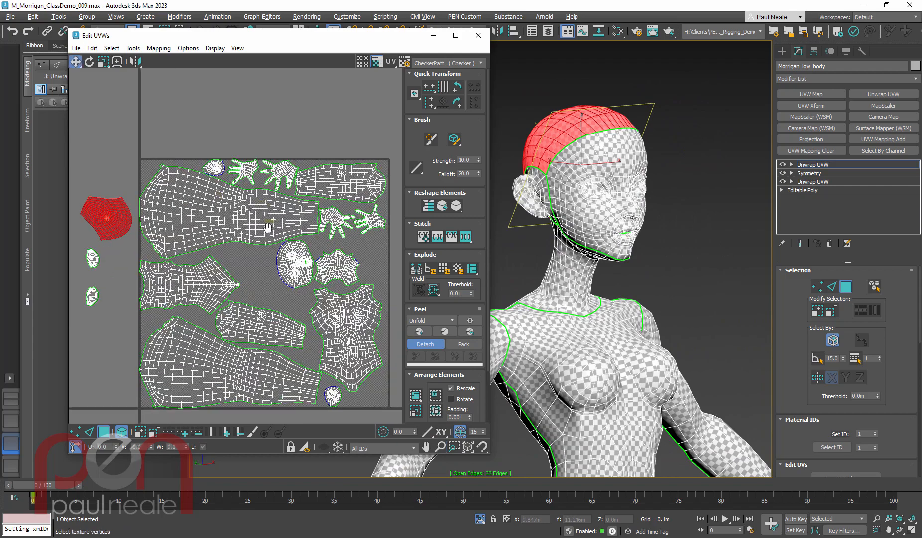
middle_click_drag(271, 226, 201, 175)
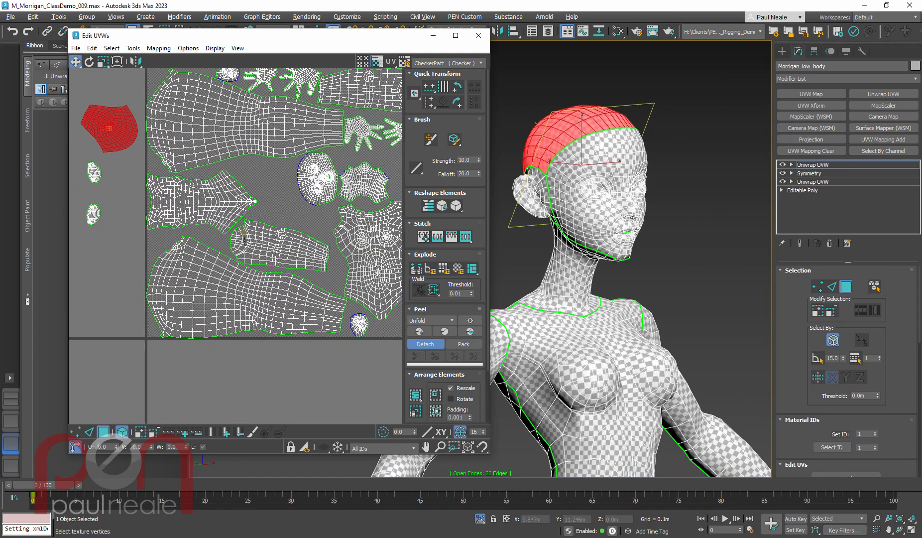
middle_click_drag(246, 240, 305, 242)
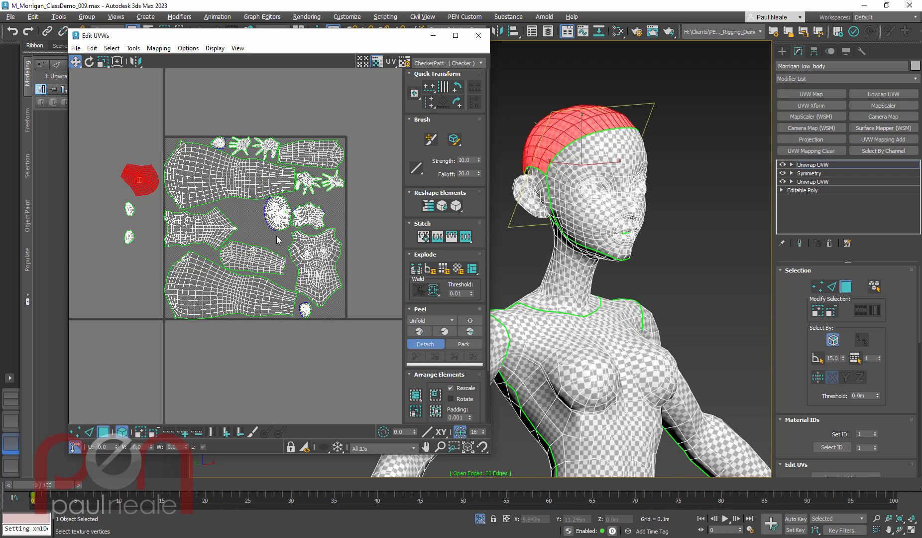
left_click(205, 234)
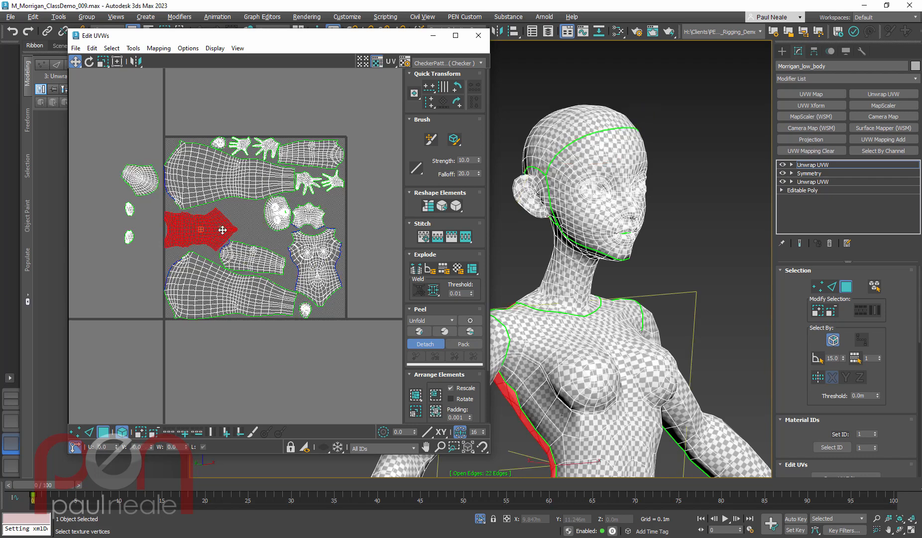
middle_click_drag(223, 230, 226, 228)
key("e")
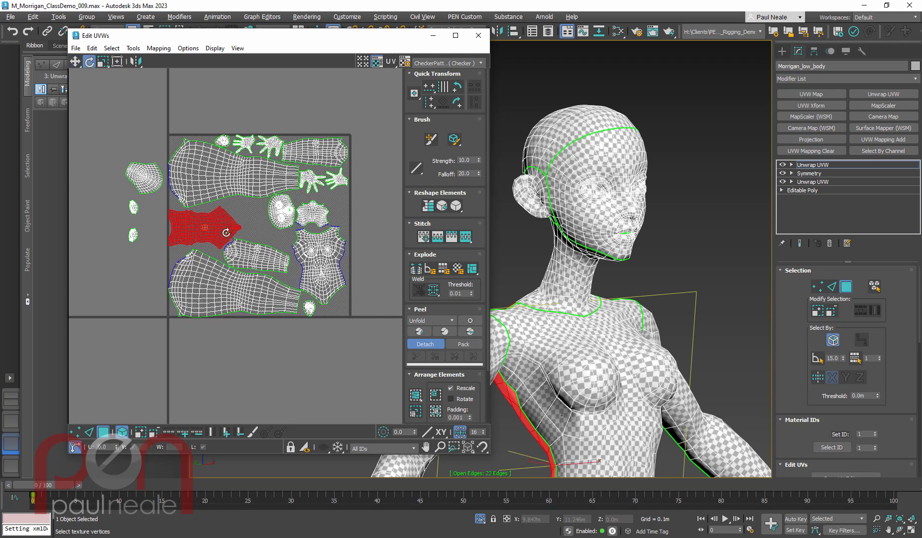
left_click_drag(226, 232, 197, 373)
key("w")
middle_click_drag(287, 335, 262, 272)
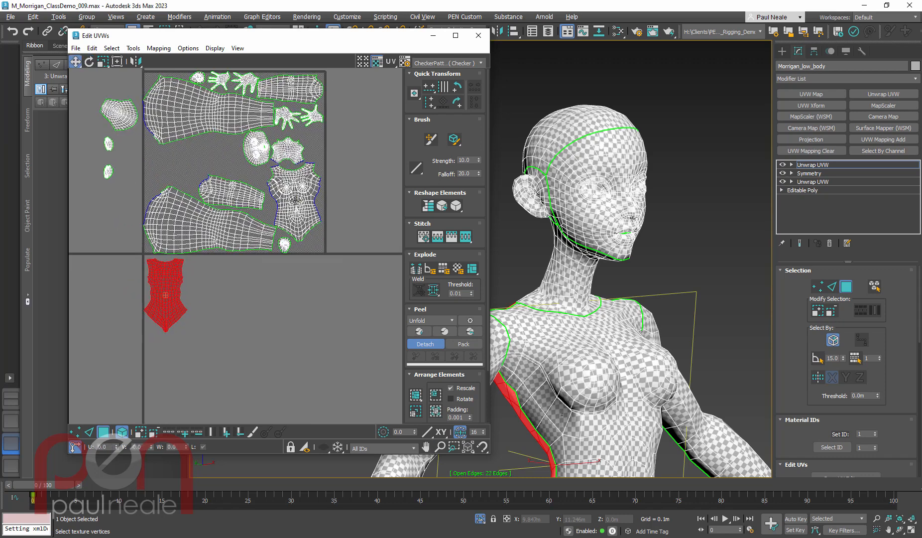
Step: Show the checker background across the neighbouring UV tiles and lower the checker tiling to get larger squares
left_click(362, 62)
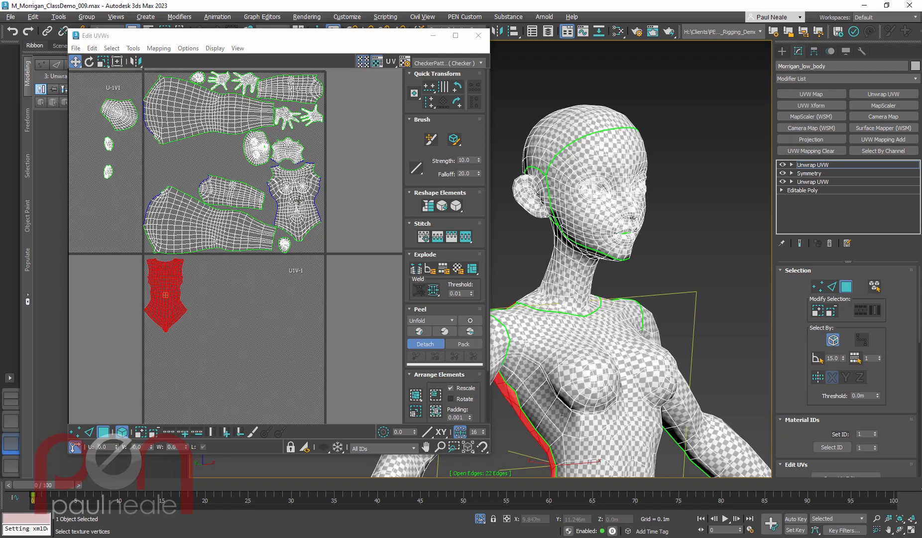
scroll(298, 199, "up", 8)
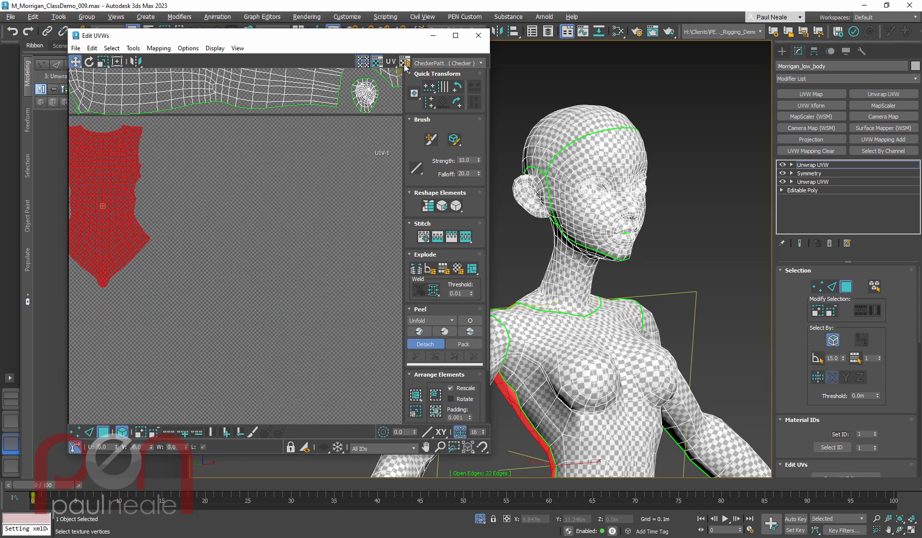
key("ctrl+o")
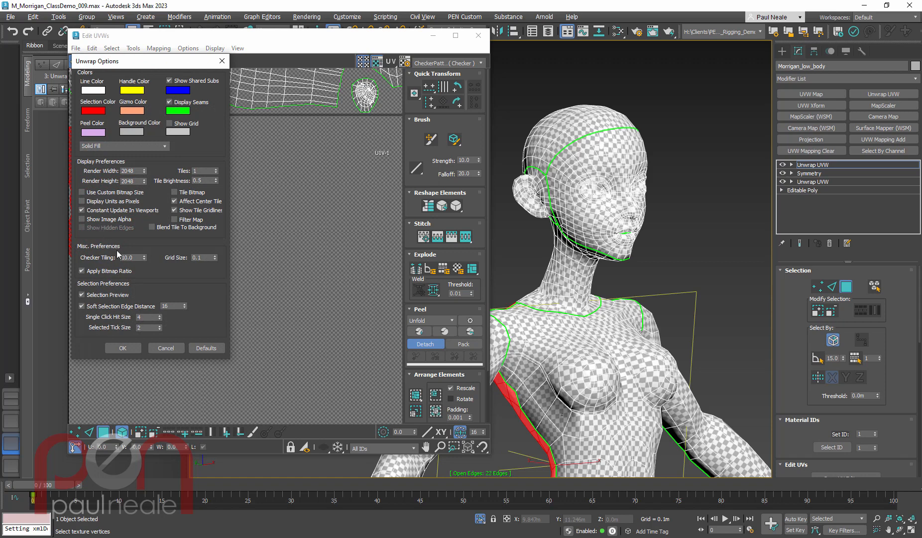
double_click(128, 257)
left_click(125, 349)
scroll(212, 287, "down", 5)
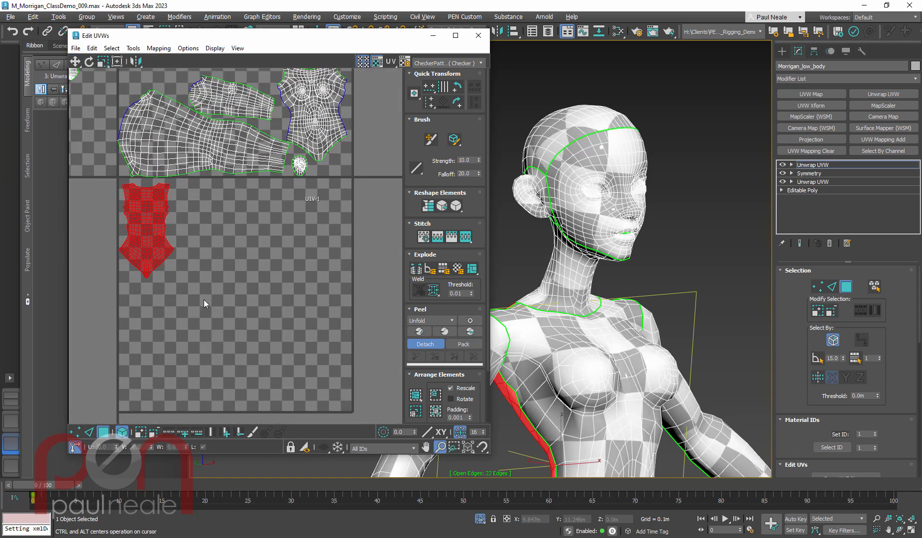
Step: Move the front torso shell into the lower tile beside the back torso shell
mouse_move(198, 250)
middle_mouse_down()
mouse_move(207, 249)
mouse_move(217, 276)
mouse_move(189, 217)
mouse_move(203, 232)
middle_mouse_up()
left_click_drag(175, 247, 172, 243)
middle_click_drag(260, 212, 199, 215)
middle_click_drag(199, 216, 202, 254, "ctrl+alt")
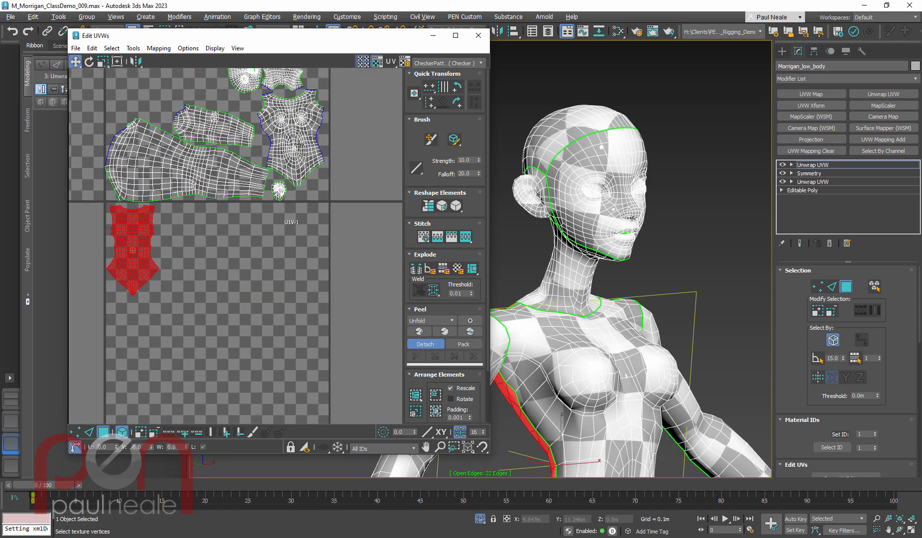
left_click_drag(308, 142, 206, 273)
key("e")
key("w")
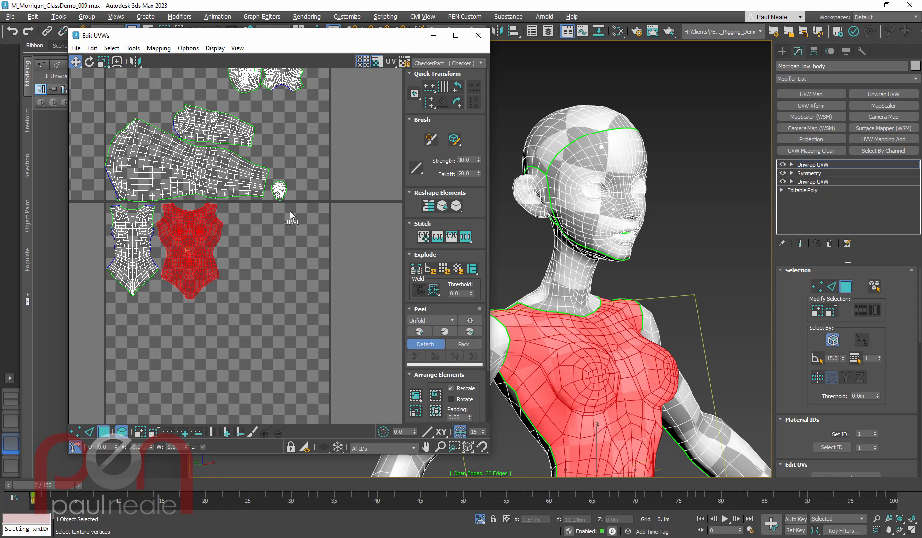
Step: Move the face shell into the lower tile, rotate it upright and place it beneath and between the two torso shells
middle_click_drag(290, 210, 295, 251)
left_click_drag(247, 113, 163, 362)
middle_click_drag(163, 362, 227, 283)
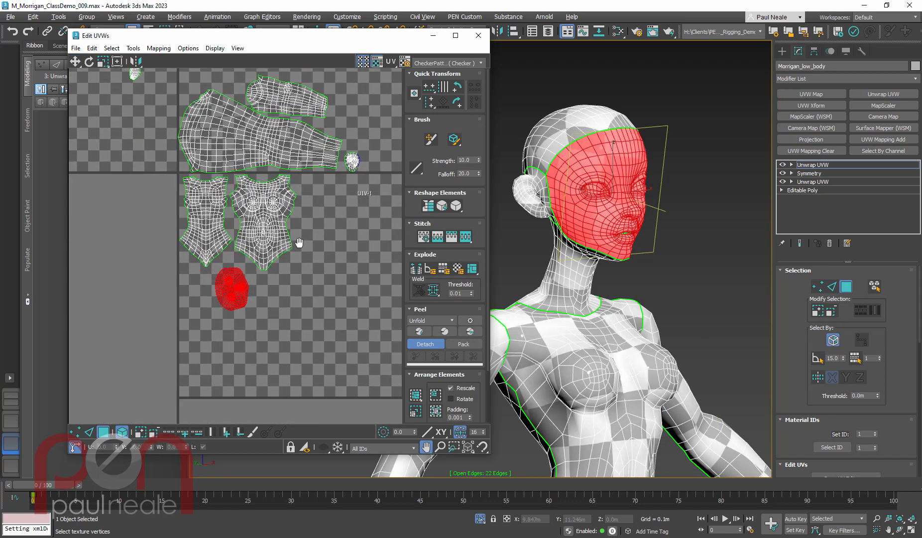
scroll(262, 232, "up", 4)
key("e")
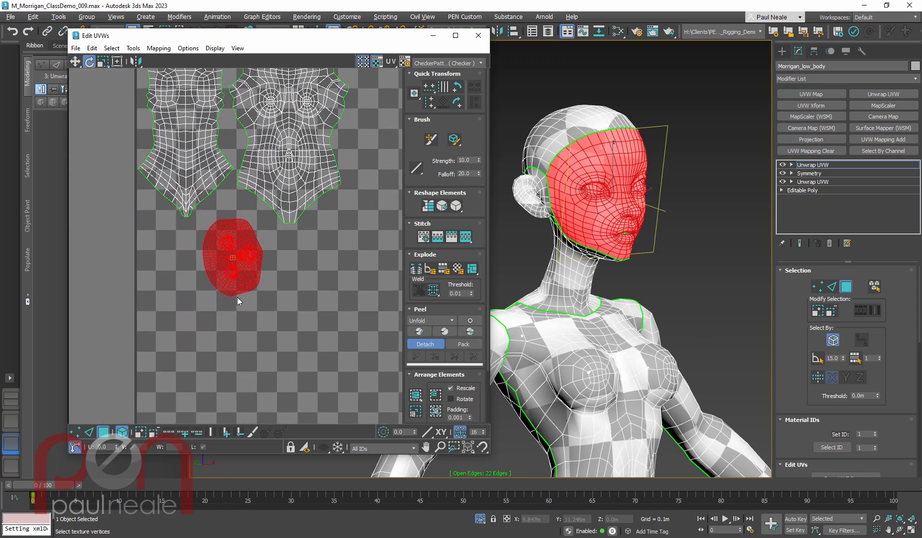
left_click_drag(237, 297, 241, 233)
key("w")
key("e")
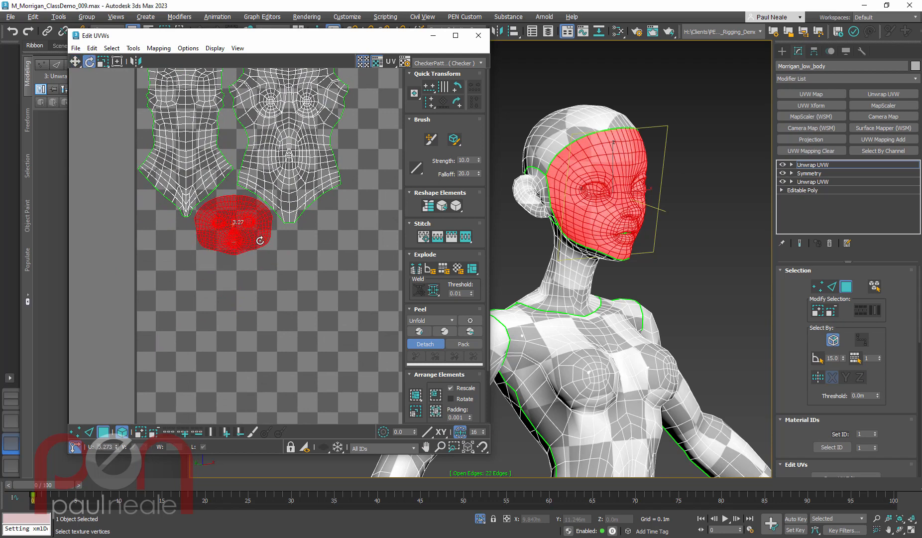
key("w")
left_click_drag(257, 240, 258, 239)
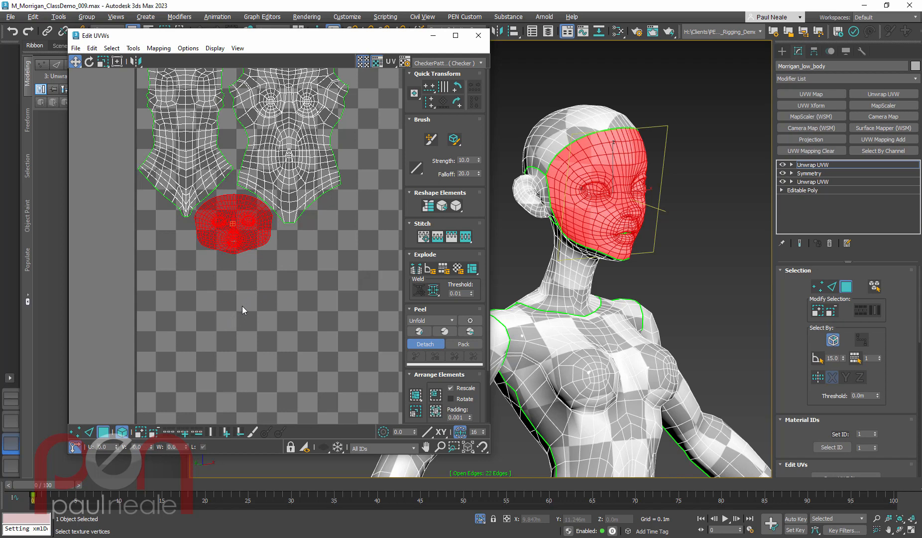
Step: Move the neck shell into the lower tile, against its left edge beneath the back torso shell
middle_click_drag(312, 275, 289, 326, "ctrl+alt")
middle_click_drag(331, 259, 268, 276)
middle_click_drag(323, 194, 314, 200, "ctrl+alt")
middle_click_drag(292, 198, 281, 263)
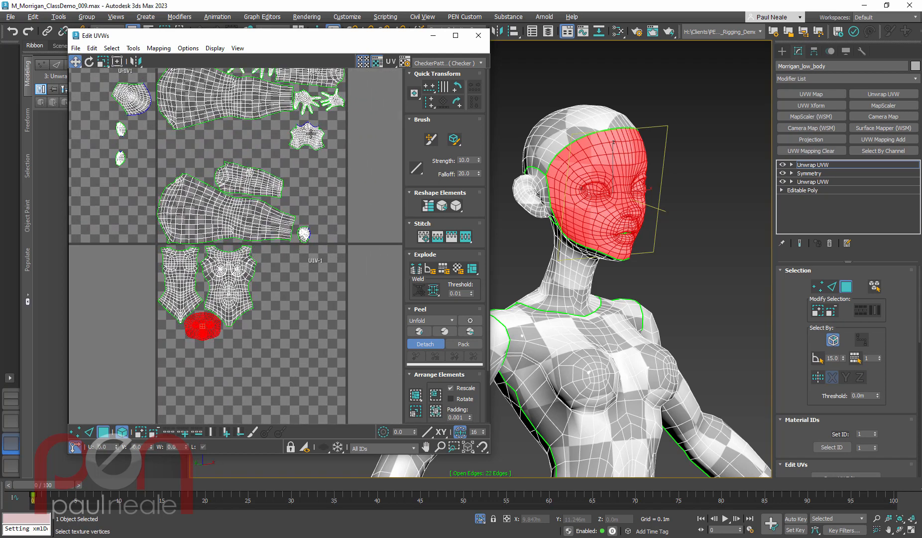
left_click_drag(307, 136, 189, 359)
scroll(273, 278, "down", 5)
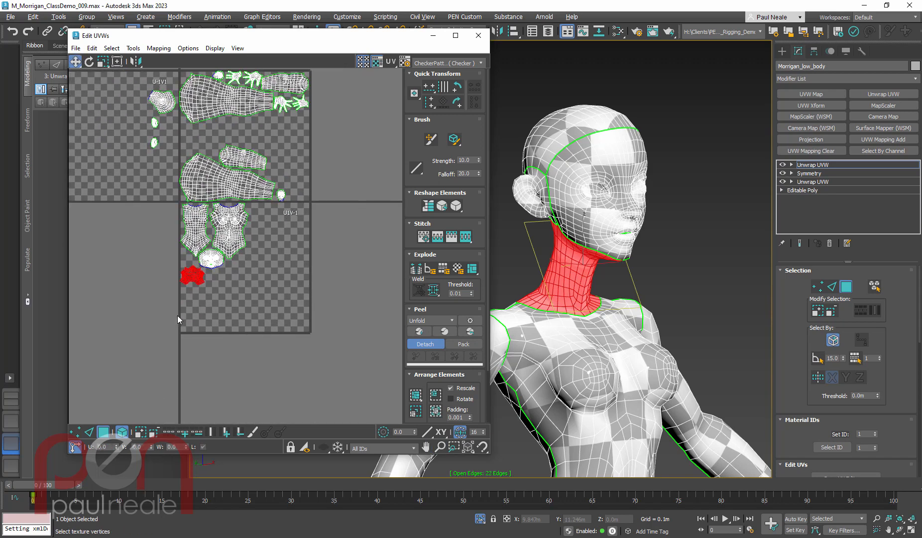
scroll(293, 207, "up", 5)
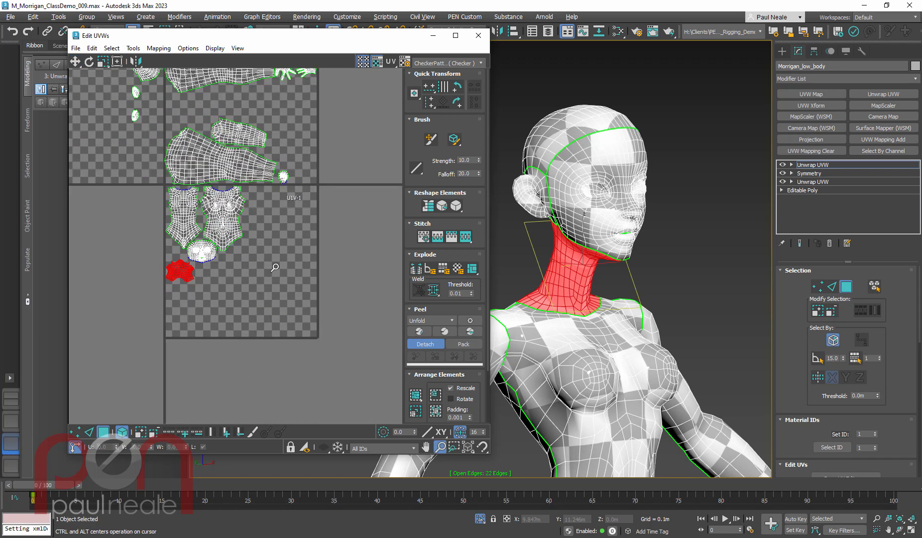
scroll(302, 292, "up", 1)
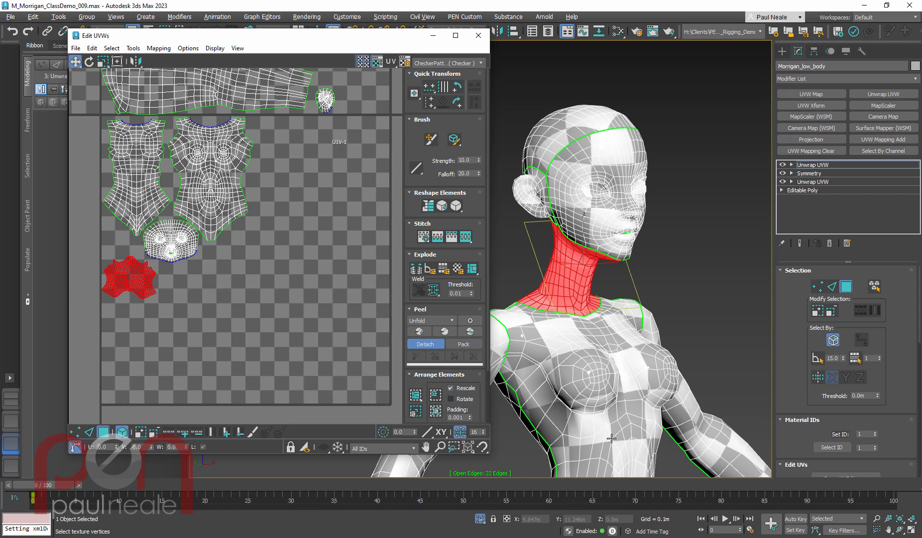
left_click(921, 412)
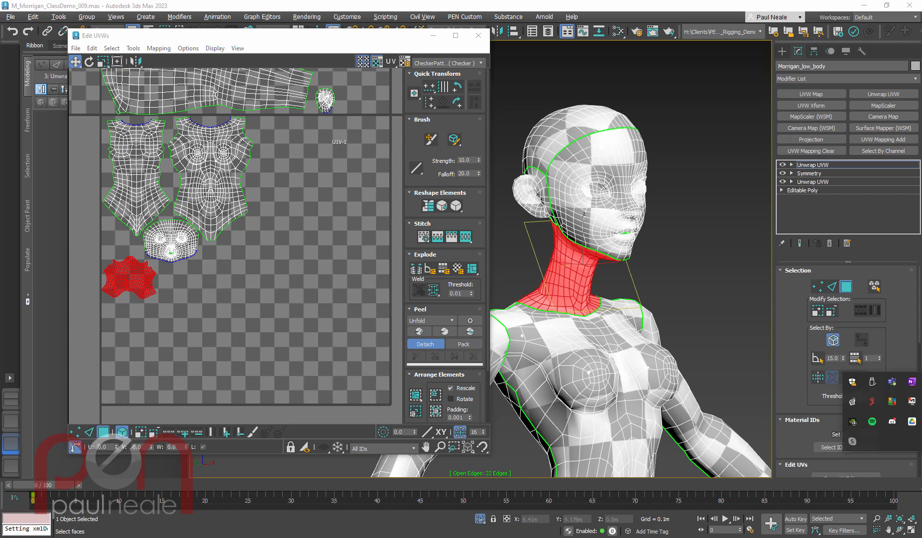
left_click(867, 403)
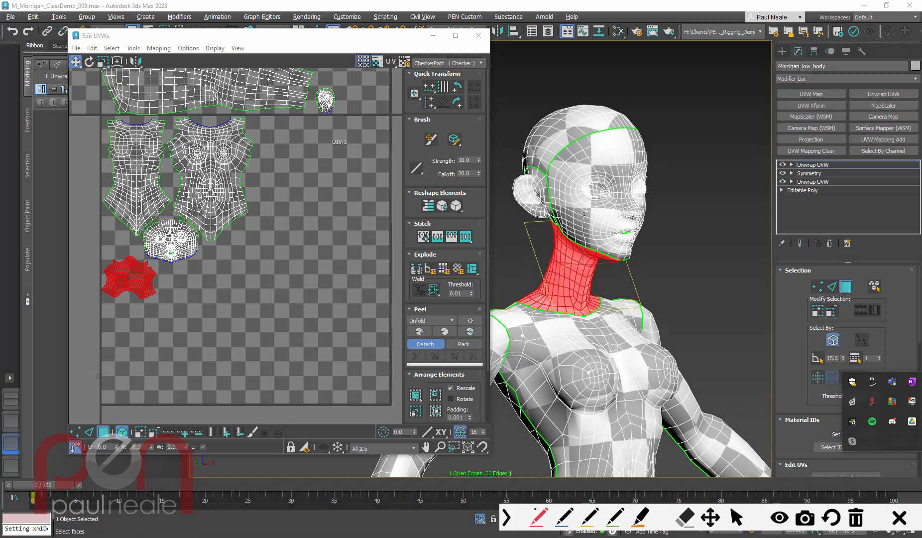
left_click_drag(180, 377, 245, 377)
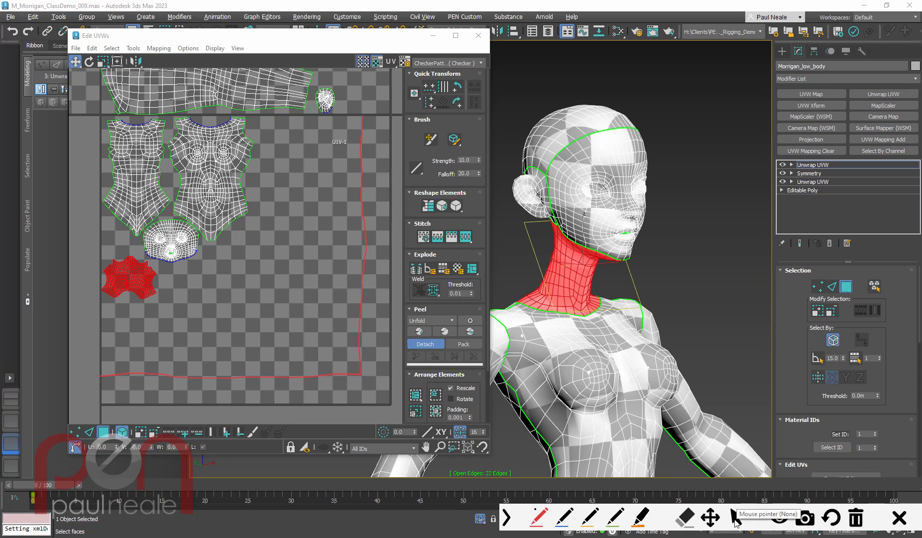
left_click(831, 517)
left_click(735, 519)
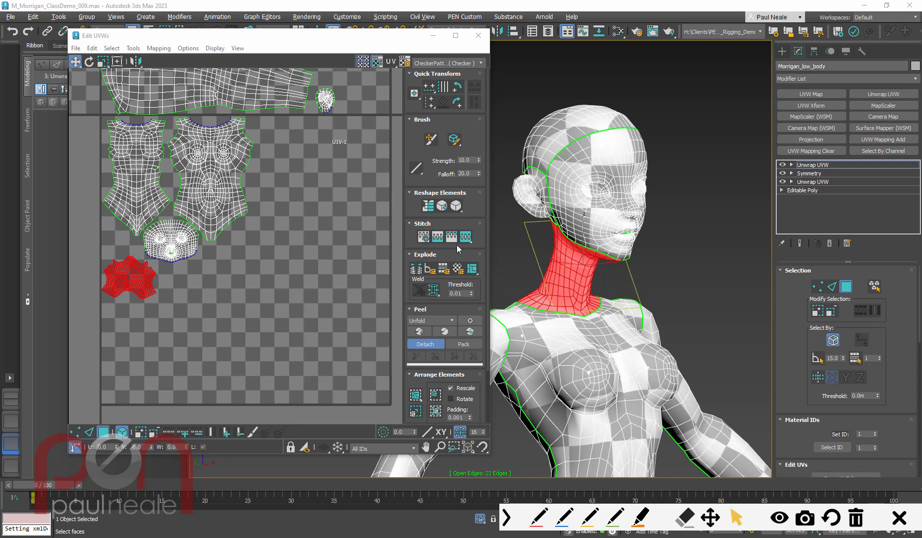
Step: Move one leg shell into the lower tile and rotate it upright beside the front torso shell, with its narrow end up
scroll(298, 214, "down", 4)
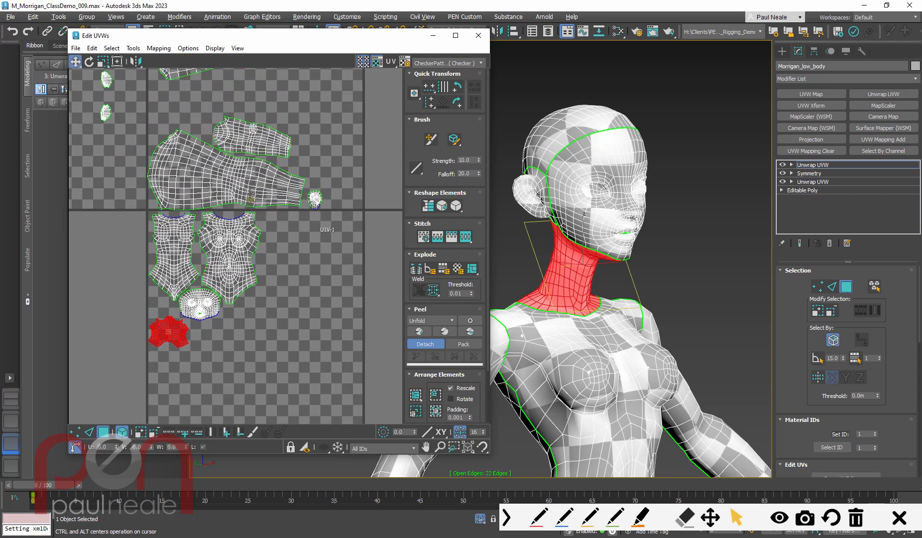
left_click(256, 191)
left_click_drag(253, 184, 279, 285)
key("e")
key("w")
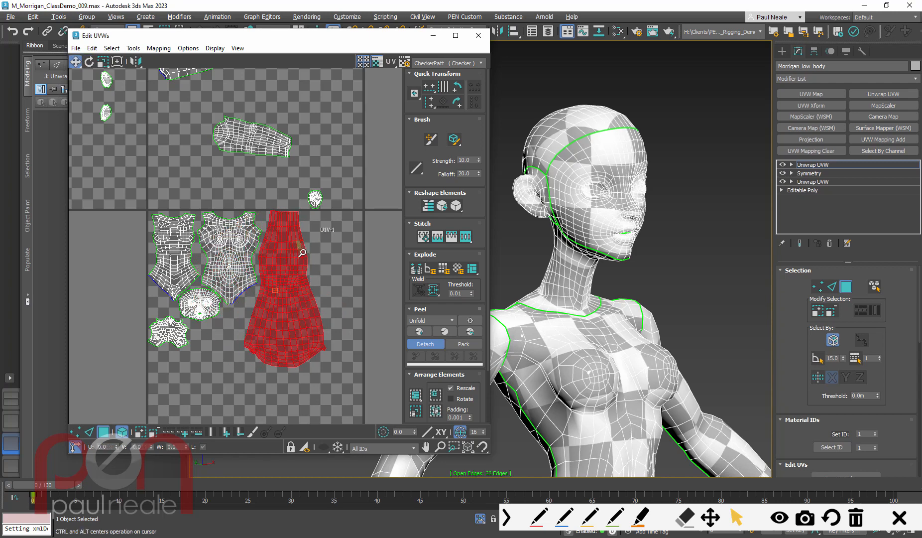
Step: Move the other leg shell into the lower tile beneath the torso shells, and park the neck shell just outside that tile
scroll(302, 247, "down", 3)
left_click_drag(260, 119, 263, 339)
left_click_drag(217, 297, 189, 280)
left_click(238, 334)
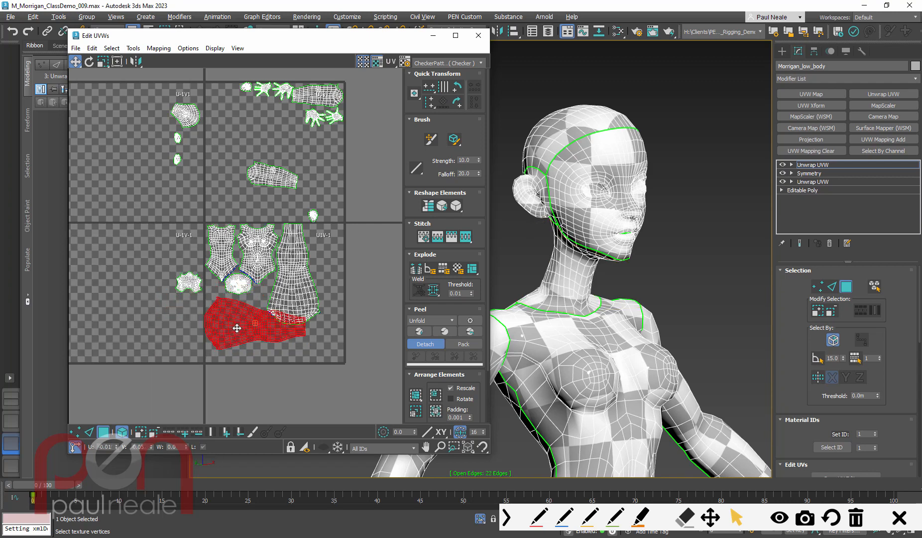
Step: Rotate the second leg shell slightly clockwise and nudge it into place beneath the face shell and beside the upright leg shell
key("e")
mouse_move(278, 329)
left_mouse_down()
mouse_move(285, 343)
mouse_move(277, 339)
left_mouse_up()
key("w")
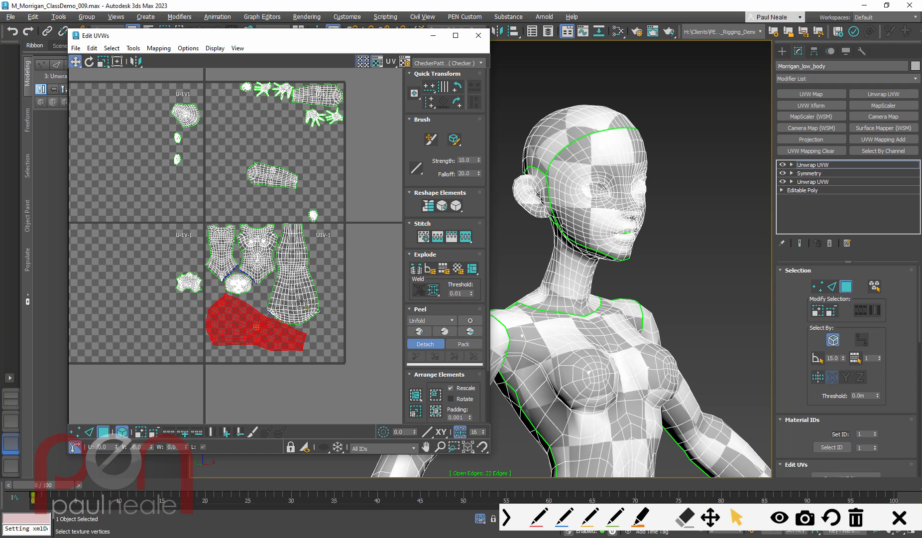
scroll(300, 300, "up", 3)
left_click_drag(287, 364, 288, 362)
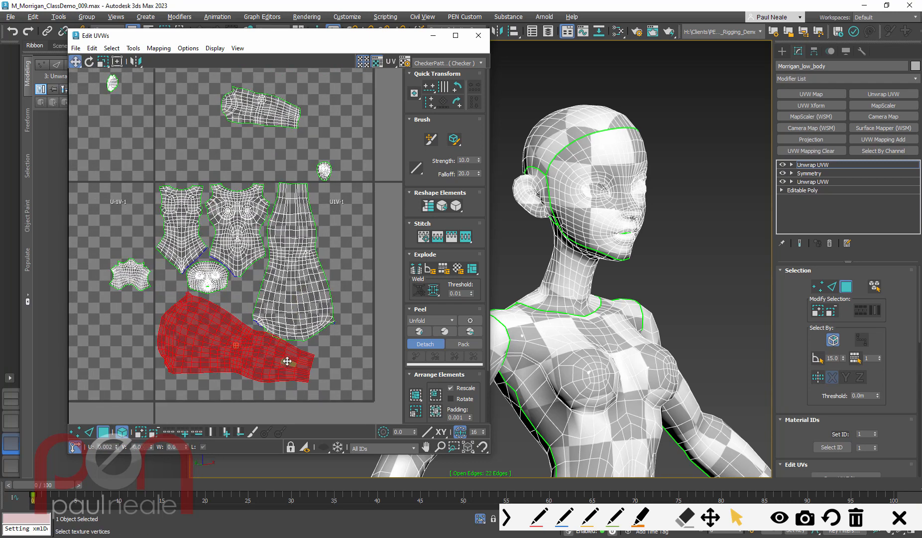
scroll(304, 358, "down", 1)
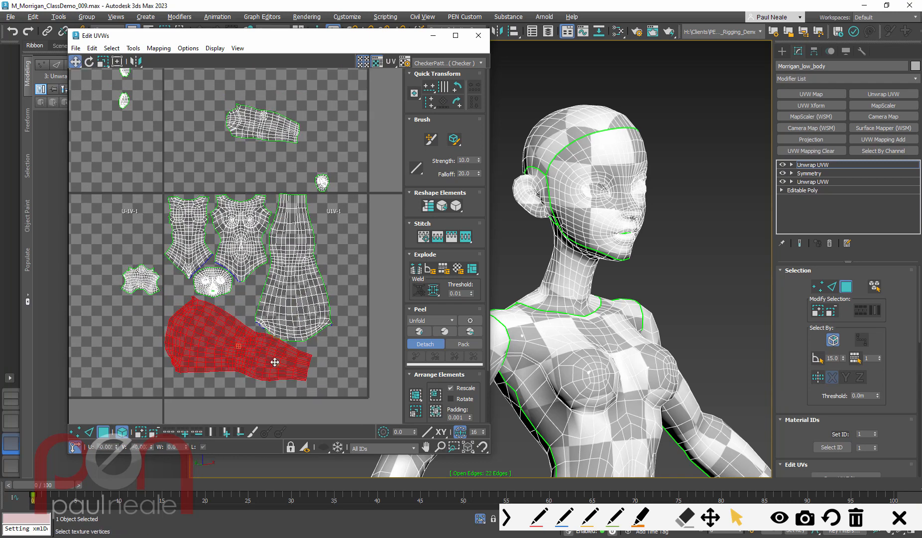
scroll(273, 300, "up", 3)
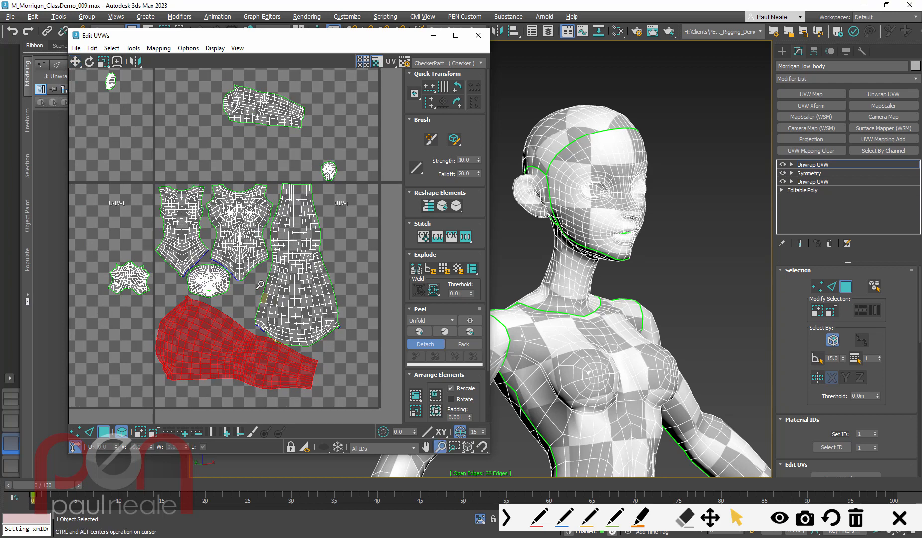
Step: Move the arm shell from the middle of the upper tile to the lower tile, beside the upright leg shell
scroll(271, 335, "down", 6)
left_click(280, 206)
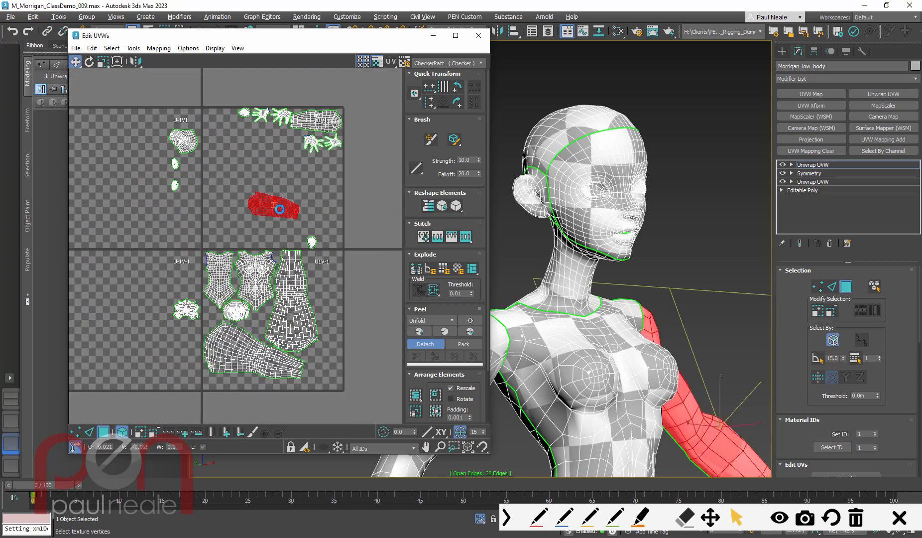
left_click_drag(280, 209, 342, 282)
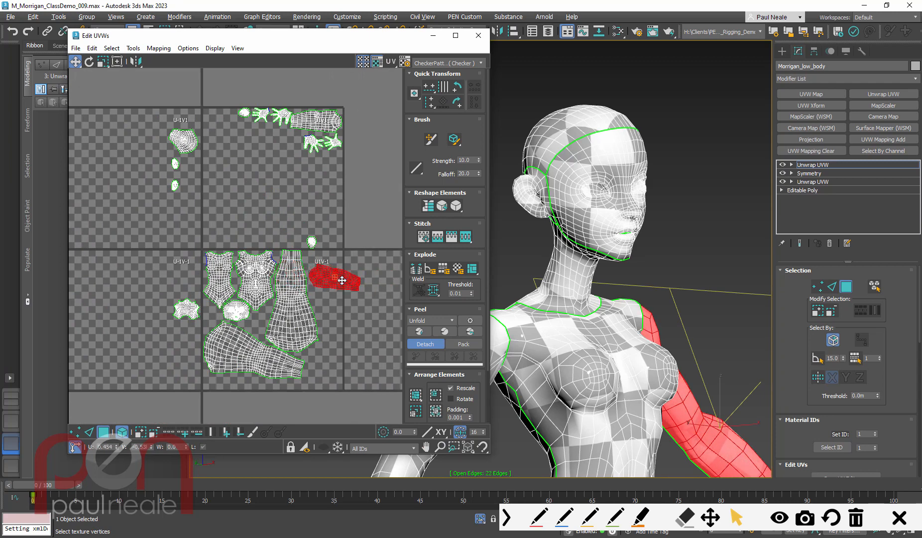
Step: Rotate the second leg shell to horizontal and place it along the lower tile's bottom edge
left_click(229, 345)
key("e")
mouse_move(267, 367)
left_mouse_down()
mouse_move(284, 367)
mouse_move(275, 371)
left_mouse_up()
key("w")
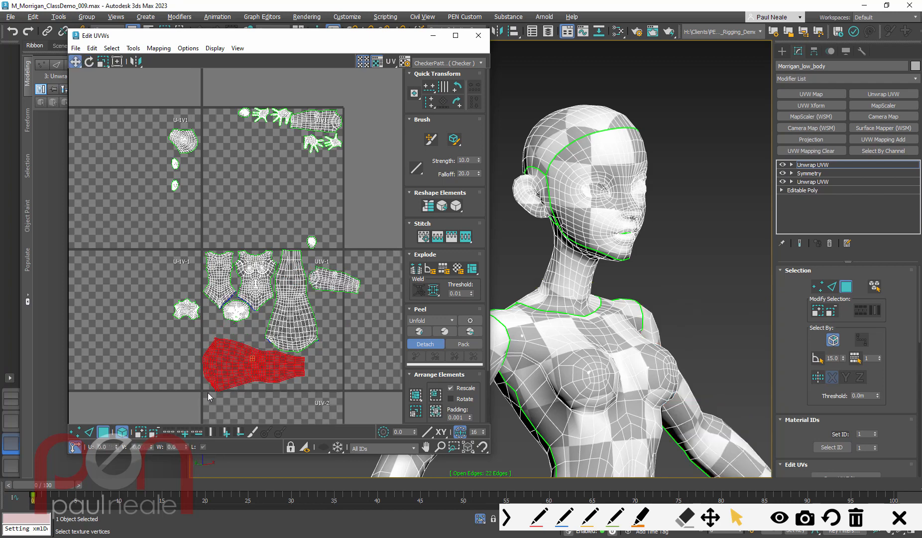
Step: Rotate the arm shell upright and fit it inside the lower tile, next to the upright leg shell's narrow end
left_click(333, 297)
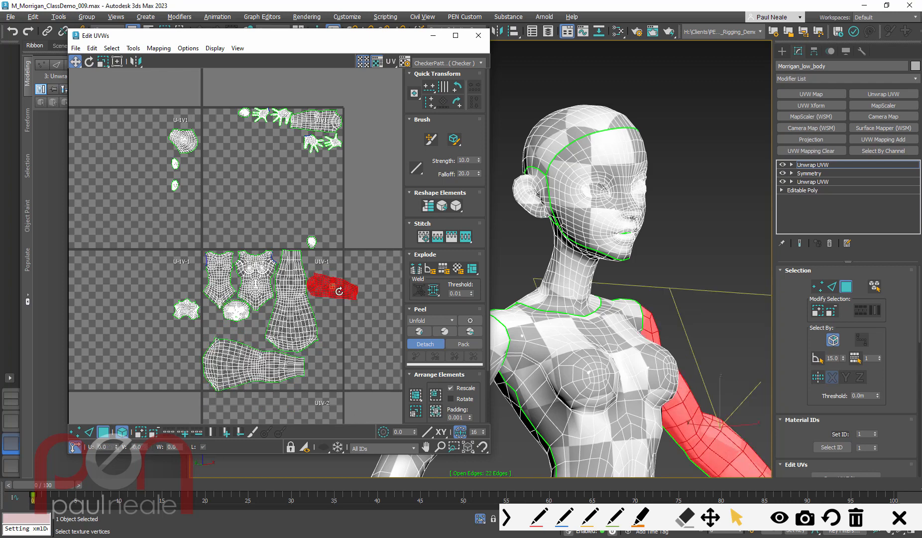
key("e")
left_click_drag(350, 293, 322, 289)
key("w")
Step: Move the second arm shell into the lower tile, rotate it upright and place it beneath the first arm shell
left_click_drag(326, 116, 340, 312)
key("e")
key("w")
left_click_drag(334, 348, 331, 345)
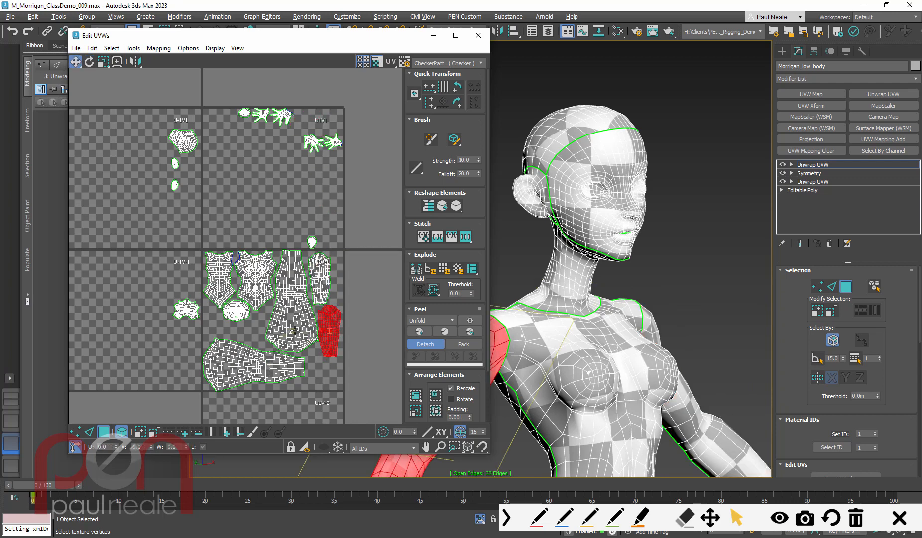
Step: Return the neck shell to the gap above the horizontal leg shell, and move one ear shell in beside the face shell
left_click(183, 309)
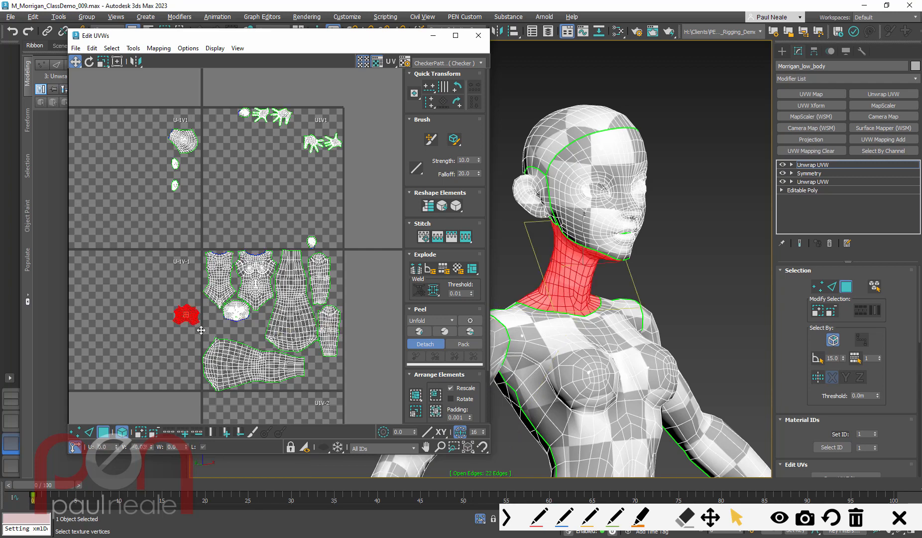
left_click_drag(183, 310, 214, 330)
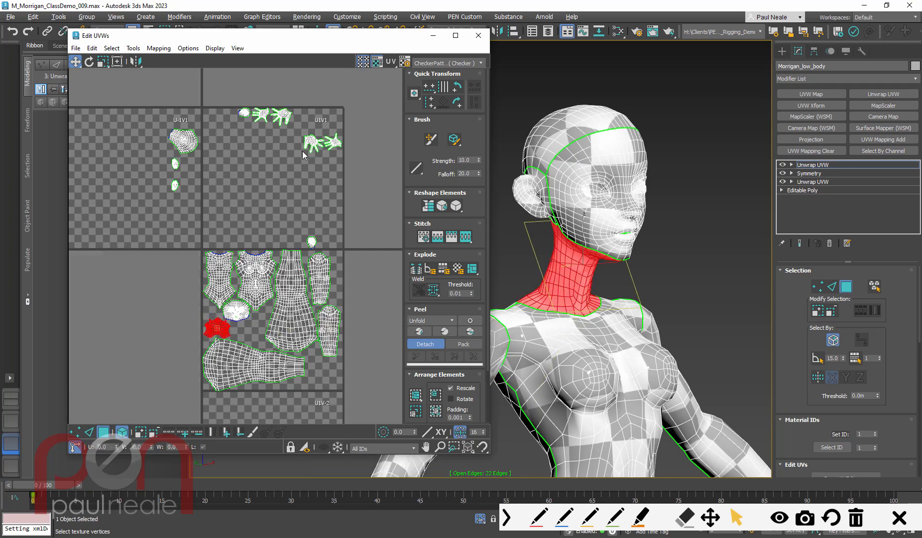
left_click_drag(245, 112, 256, 220)
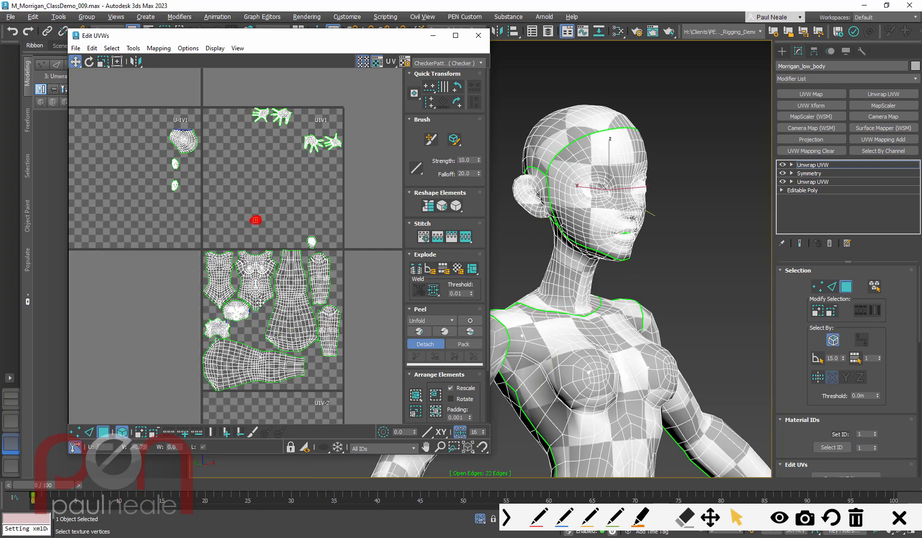
Step: Move two hand shells from the upper tile into the gap beneath the face and ear shells
left_click_drag(270, 115, 243, 332)
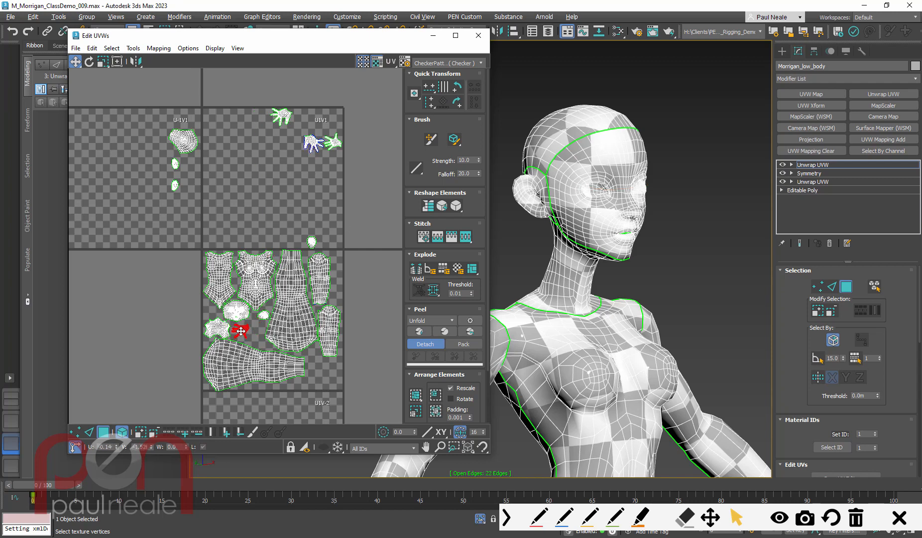
left_click_drag(285, 114, 257, 335)
middle_click_drag(558, 376, 613, 264, "alt")
scroll(613, 263, "down", 5)
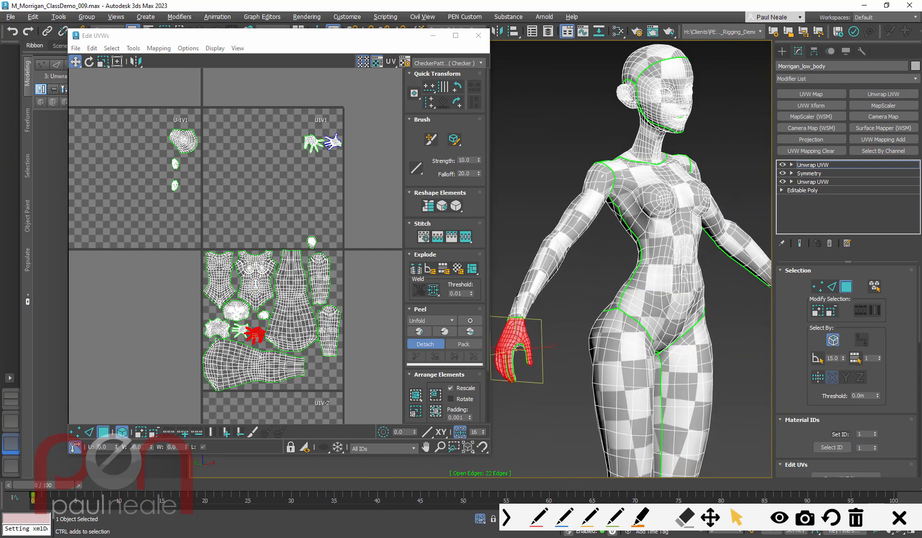
middle_click_drag(583, 295, 628, 269)
Step: Move the hand shell next to the neck shell over to the narrow end of the horizontal leg shell
left_click(239, 329)
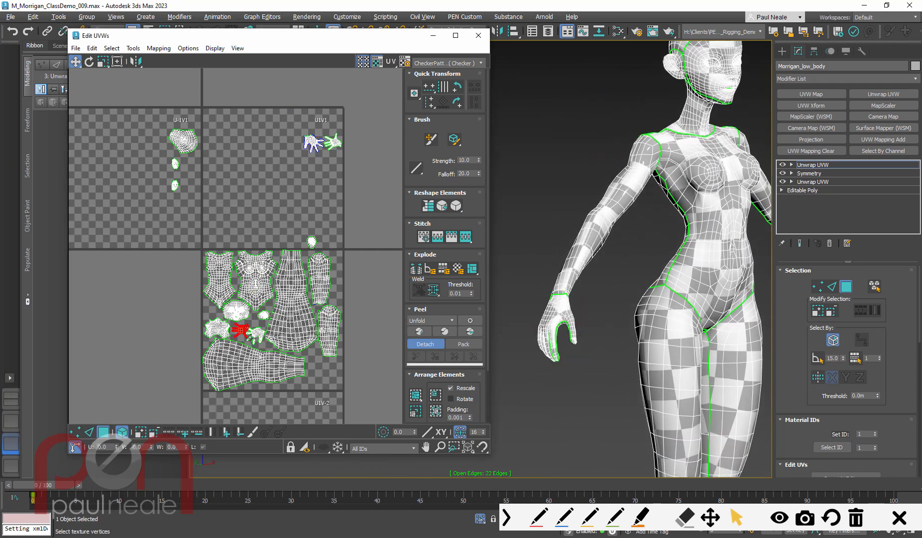
middle_click_drag(583, 323, 498, 310)
left_click_drag(241, 332, 317, 368)
Step: Rotate the hand shell left beneath the ear shell so its fingers point downward, and fit it into the gap
left_click(256, 333)
scroll(256, 332, "up", 8)
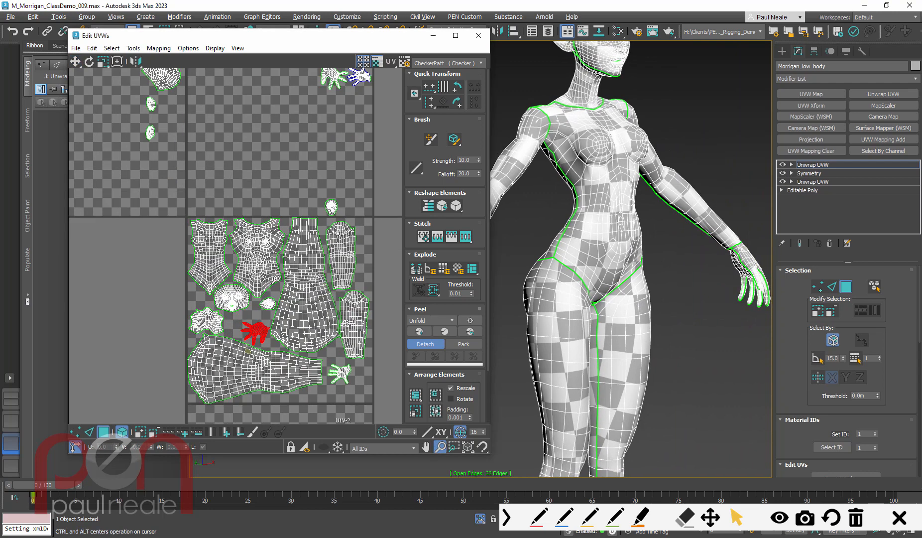
key("e")
left_click_drag(277, 304, 269, 291)
key("w")
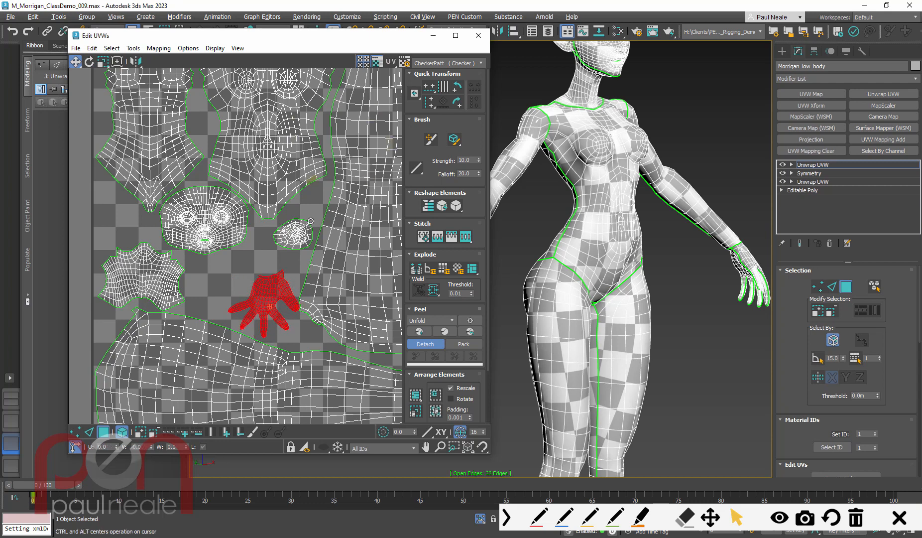
Step: Move its matching hand shell from the upper tile into the gap between the neck shell and the rotated hand shell
scroll(379, 118, "down", 5)
middle_click_drag(380, 120, 270, 307)
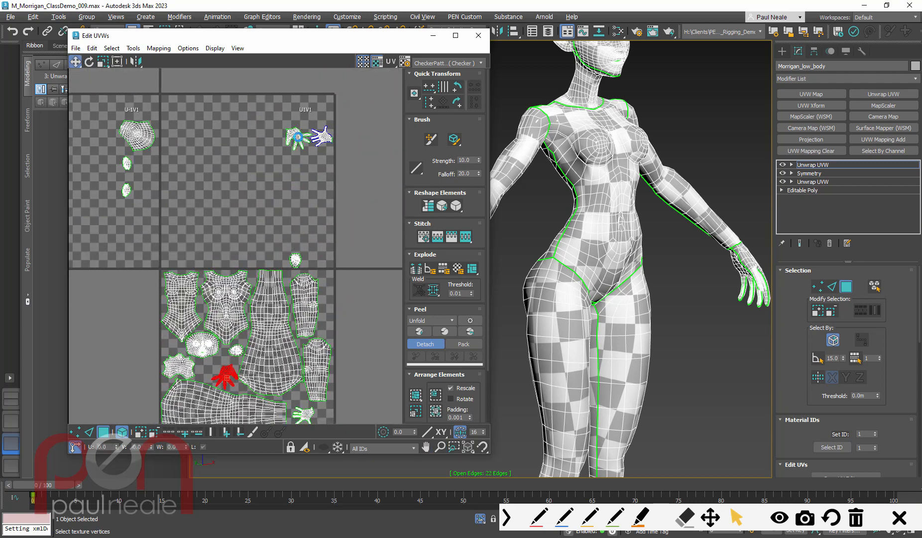
left_click_drag(298, 137, 210, 368)
middle_click_drag(308, 190, 313, 115)
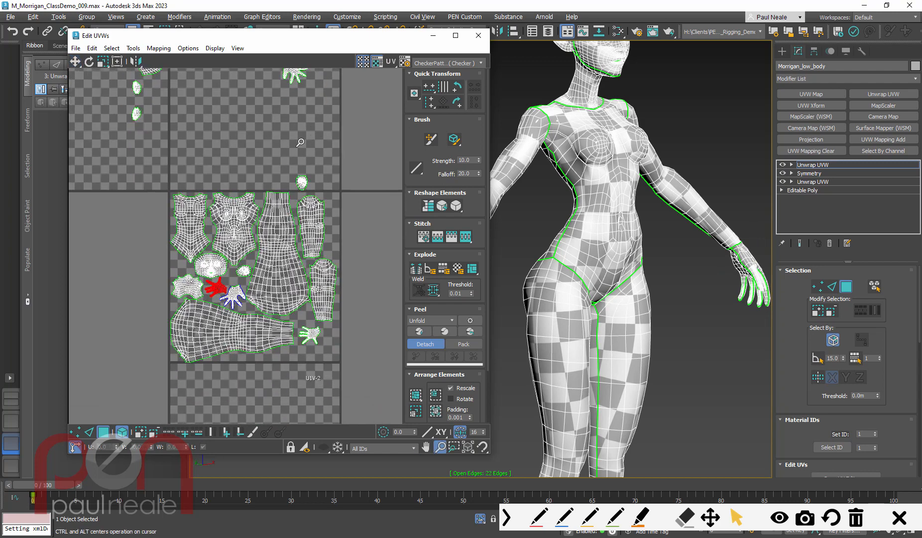
Step: Move the last hand shell beneath the second arm shell and rotate the neighbouring hand shell fingers-up so both fit the corner
scroll(313, 115, "down", 2)
left_click_drag(293, 76, 323, 312)
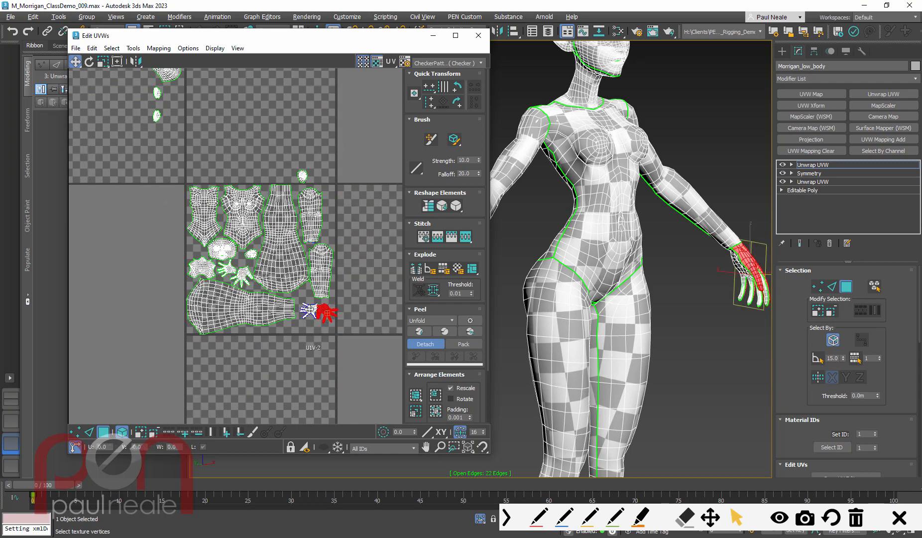
left_click(310, 309)
scroll(309, 307, "up", 3)
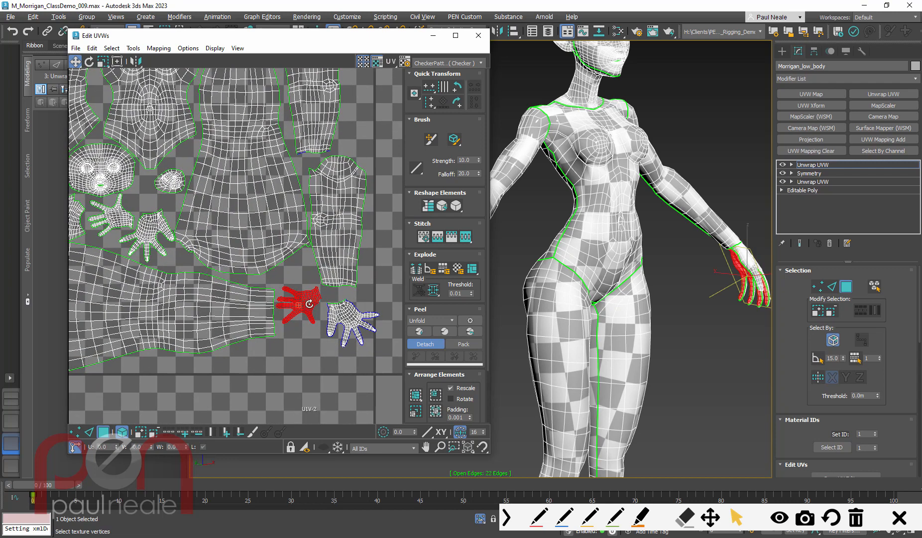
left_click_drag(310, 304, 330, 309)
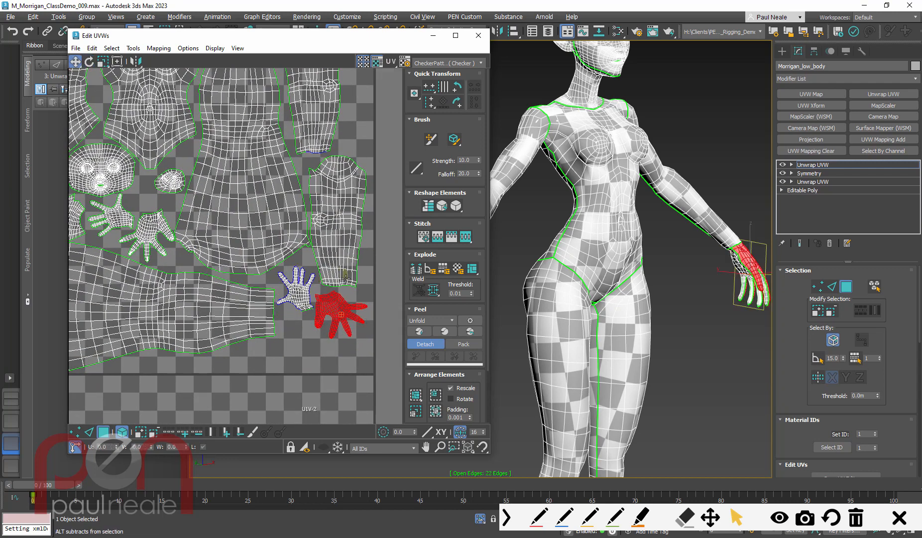
Step: Move the scalp shell into the lower tile, scale it down and rotate it to fit beneath the corner hand shells
scroll(334, 329, "down", 5)
middle_click_drag(281, 228, 290, 304)
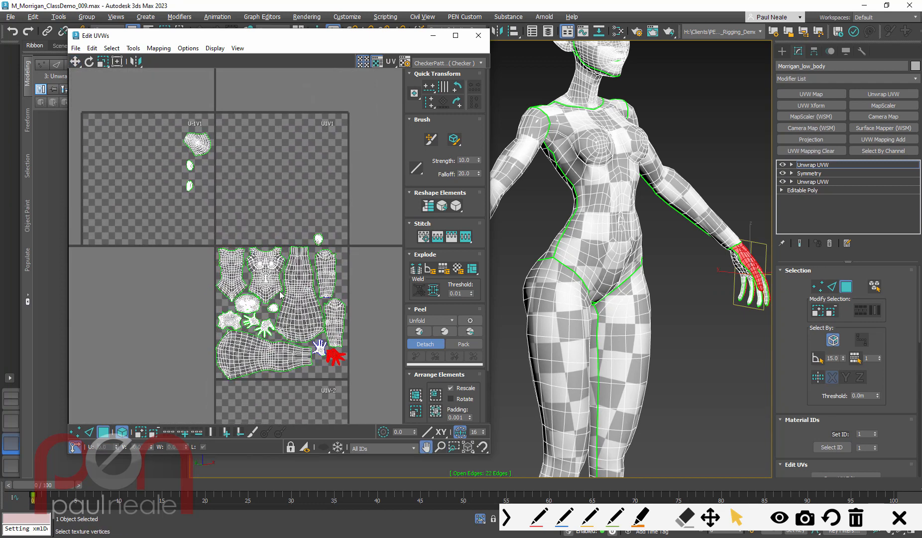
left_click_drag(198, 144, 319, 370)
scroll(319, 372, "up", 10)
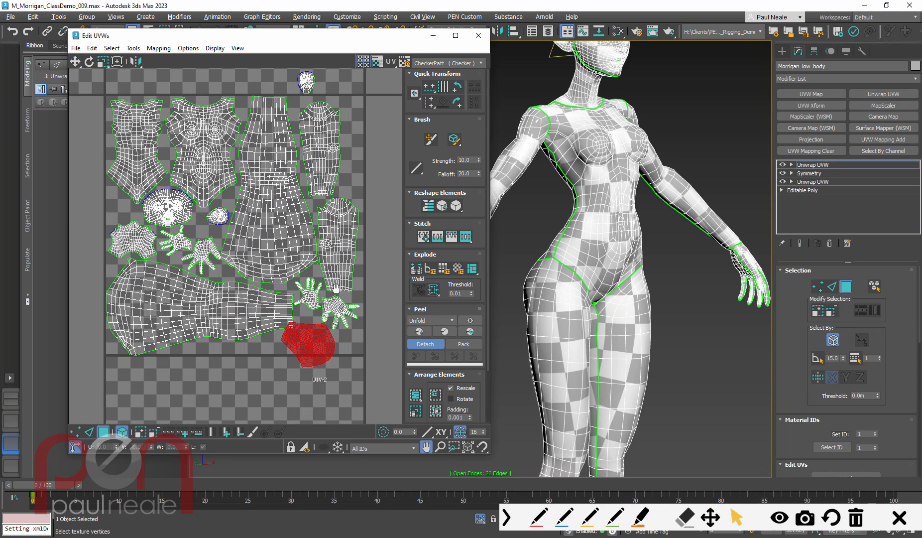
key("r")
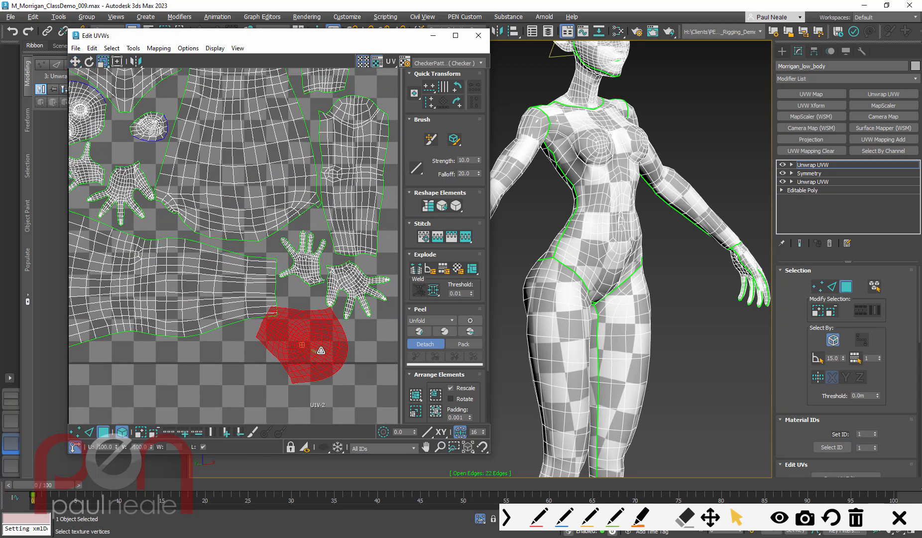
left_click_drag(319, 359, 305, 316)
key("w")
key("e")
key("w")
Step: Move the remaining ear shell into the lower tile and rotate it upright between the face shell and the other ear shell
scroll(285, 311, "down", 6)
scroll(219, 201, "down", 4)
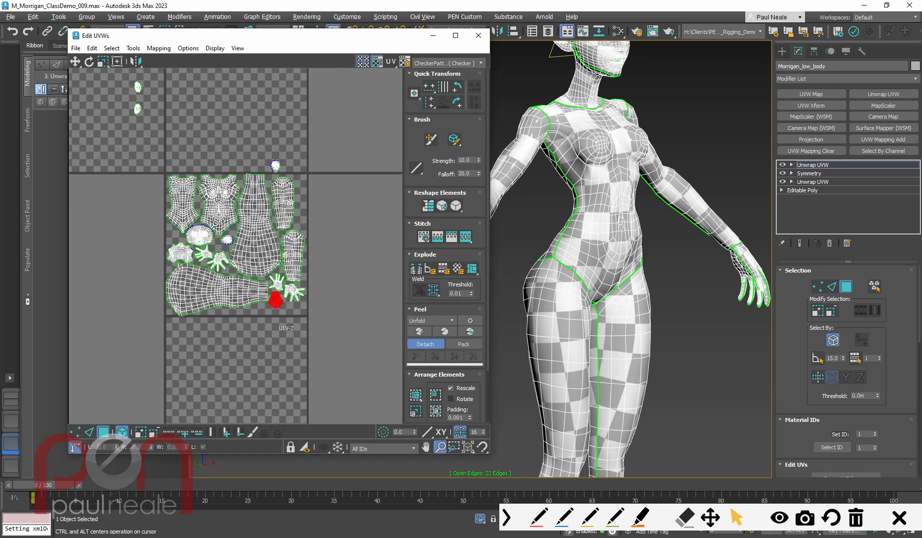
middle_click_drag(219, 200, 250, 225)
middle_click_drag(317, 184, 286, 227)
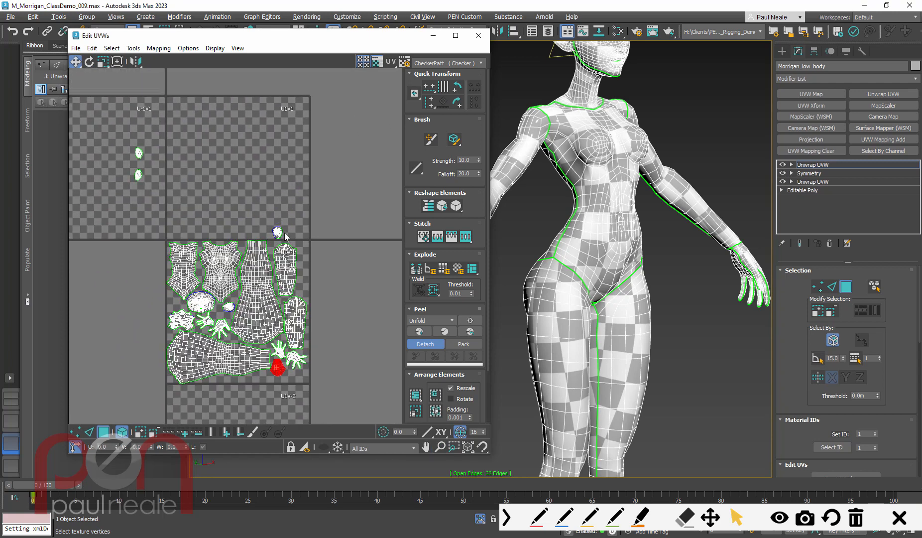
left_click(278, 231)
left_click_drag(278, 231, 233, 307)
scroll(234, 318, "up", 5)
key("e")
key("w")
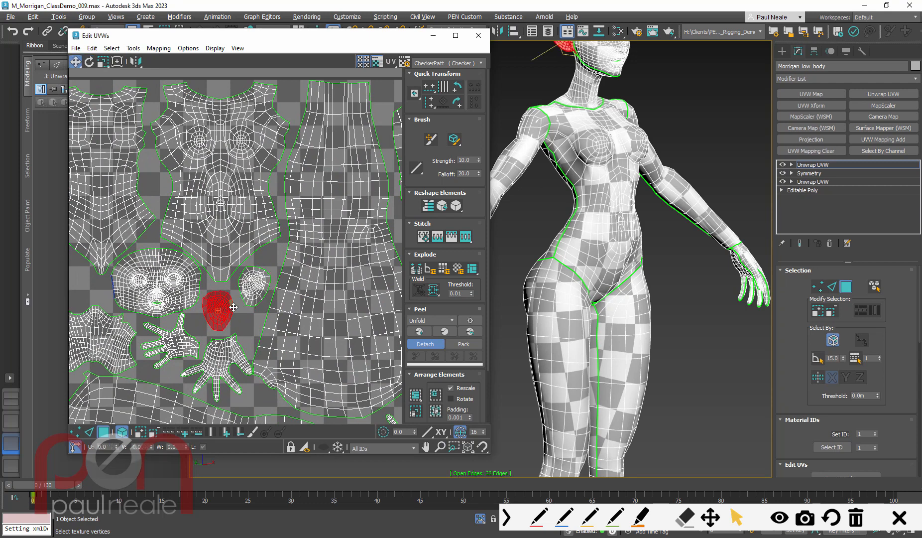
Step: Move the two remaining small shells into the gap between the back torso, face and neck shells
scroll(234, 307, "down", 5)
middle_click_drag(222, 355, 245, 279)
middle_click_drag(182, 162, 212, 253)
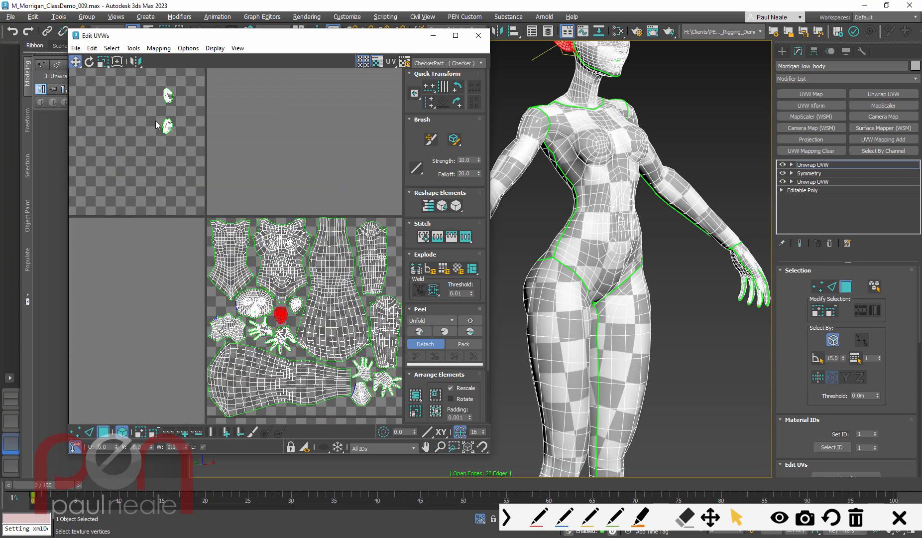
left_click_drag(169, 94, 214, 297)
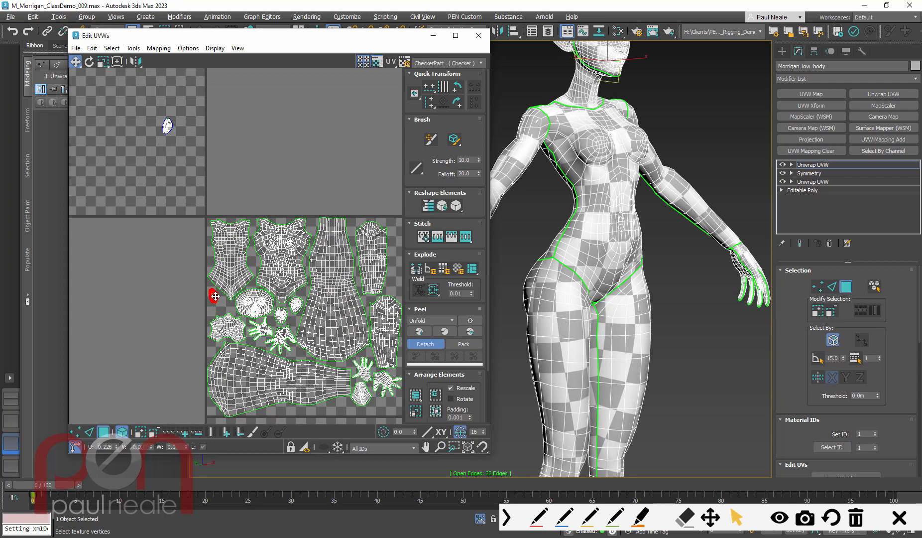
left_click_drag(168, 127, 225, 307)
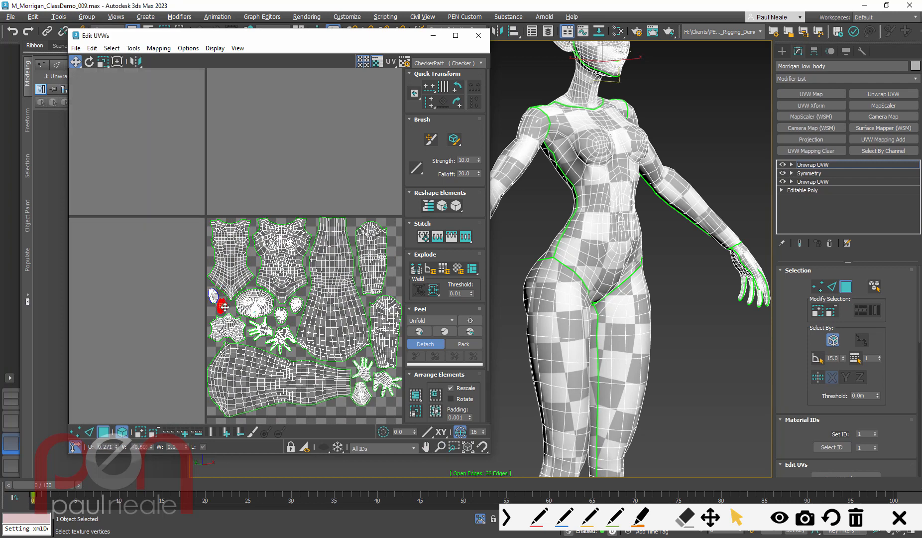
scroll(303, 336, "up", 2)
middle_click_drag(303, 336, 255, 294)
scroll(259, 298, "down", 2)
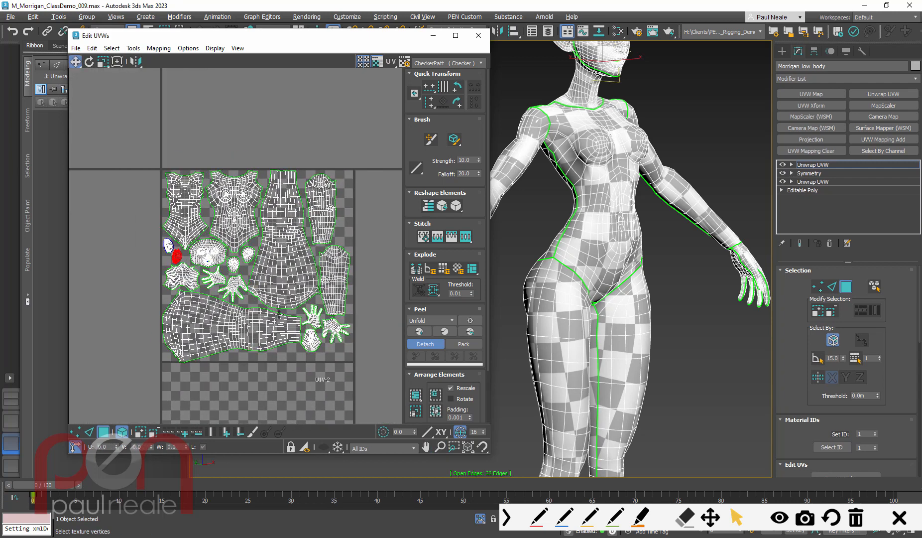
Step: Fine-tune the scale of the scalp shell beneath the corner hand shells
left_click(305, 342)
middle_click_drag(319, 352, 318, 348)
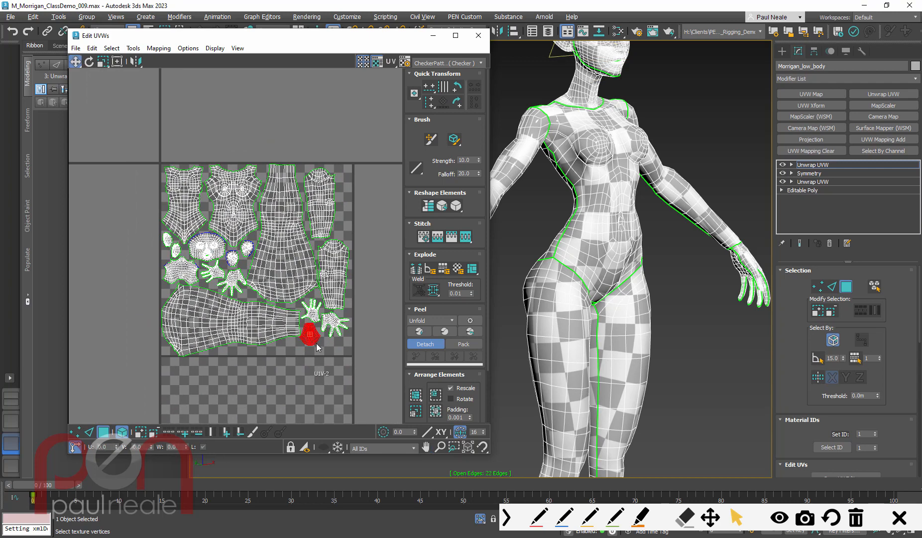
key("r")
mouse_move(312, 339)
left_mouse_down()
mouse_move(310, 329)
mouse_move(312, 341)
left_mouse_up()
key("w")
scroll(306, 334, "down", 3)
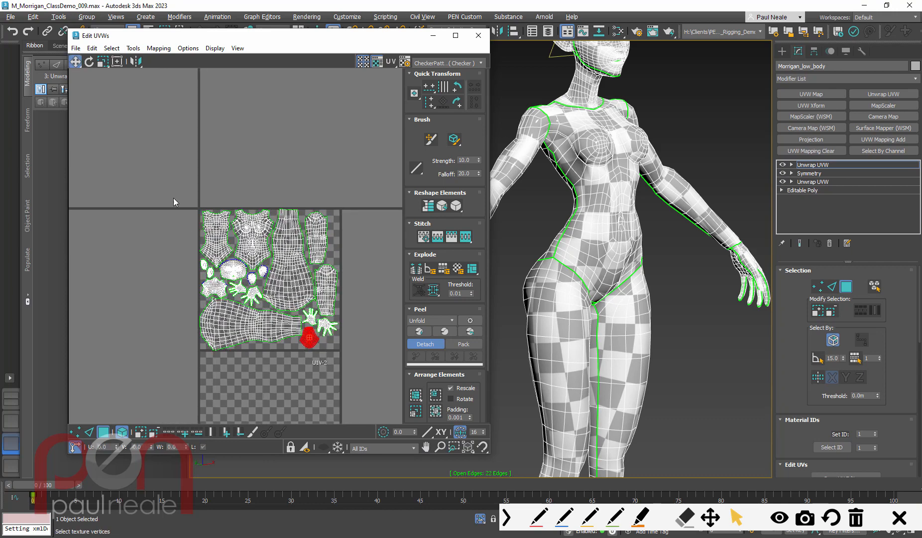
Step: Select all body shells and nudge them together so the whole layout sits inside the UV tile's borders
left_click_drag(174, 197, 343, 366)
scroll(344, 366, "up", 4)
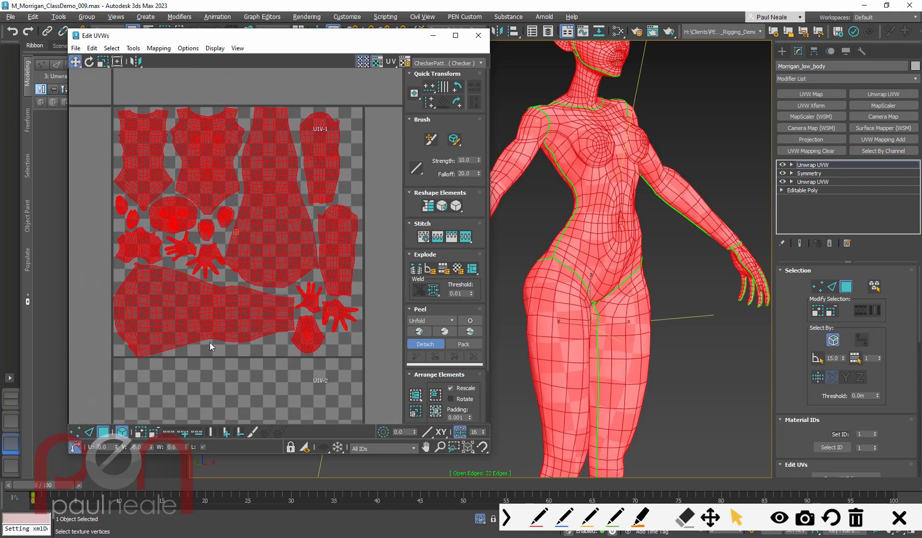
left_click_drag(156, 324, 160, 323)
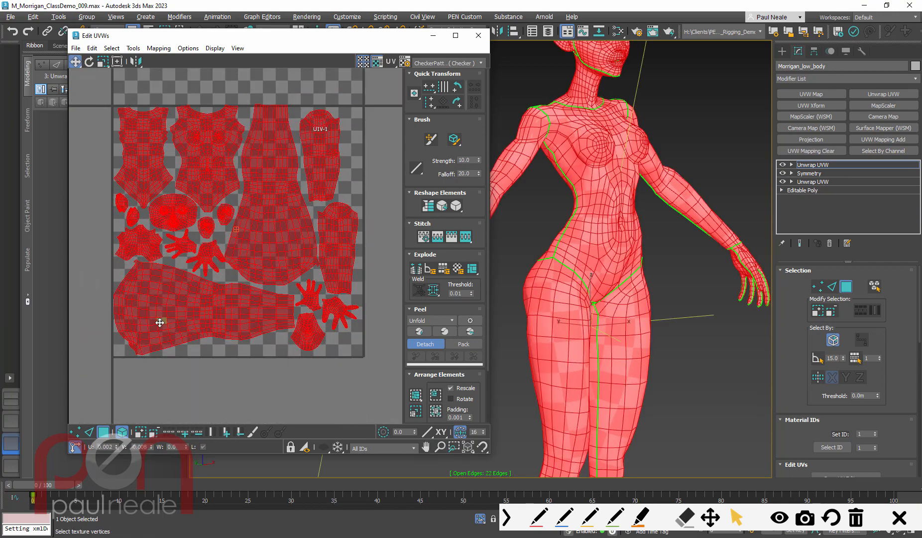
left_click(182, 325)
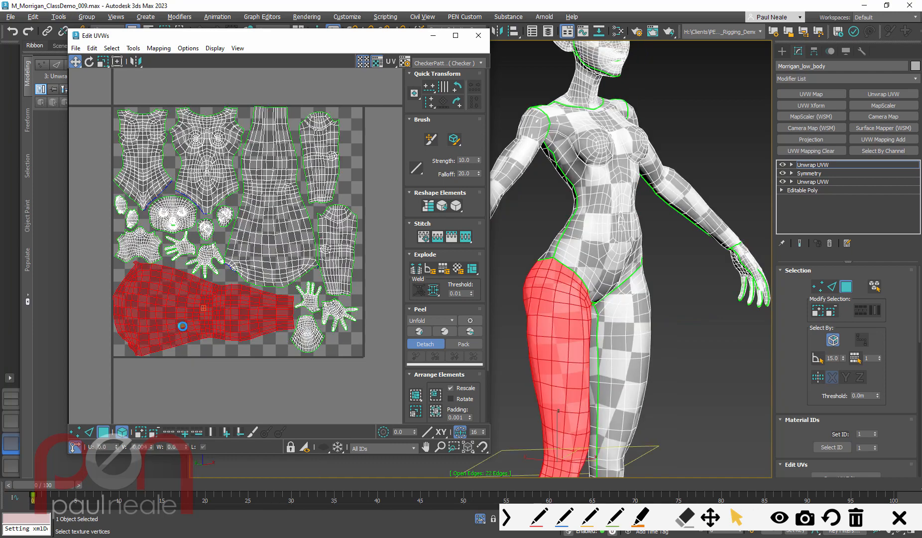
Step: Nudge the two hand shells below the face shell so they sit close together without overlapping each other
scroll(175, 321, "up", 2)
scroll(301, 221, "up", 4)
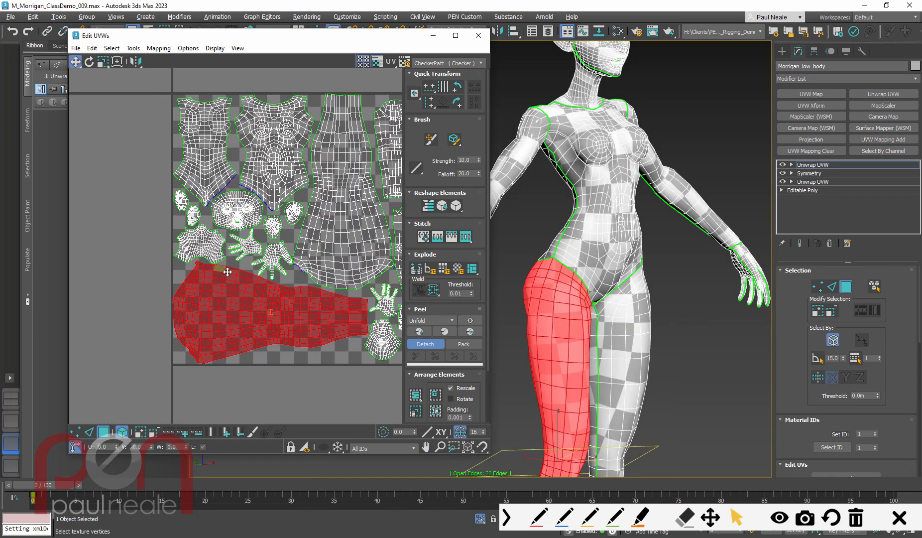
left_click(258, 241)
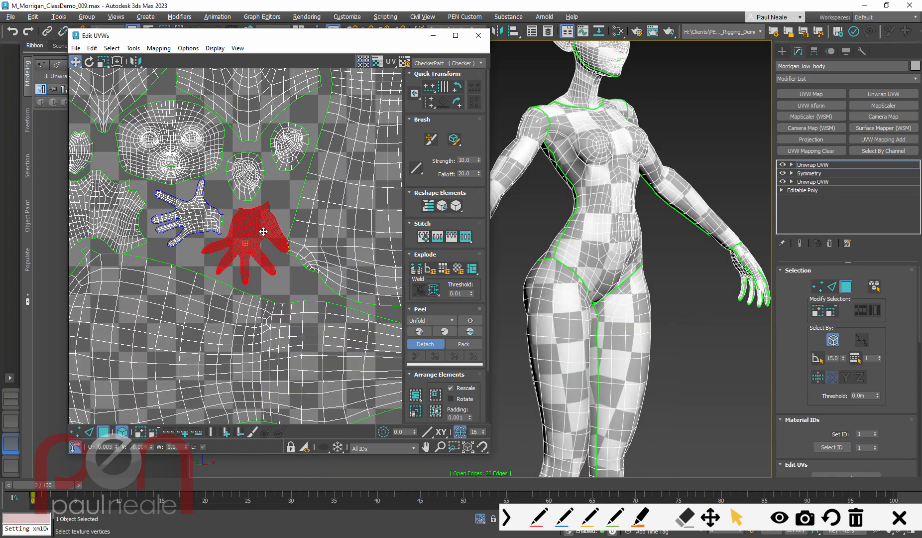
scroll(259, 242, "up", 1)
left_click_drag(261, 241, 269, 240)
scroll(244, 250, "up", 1)
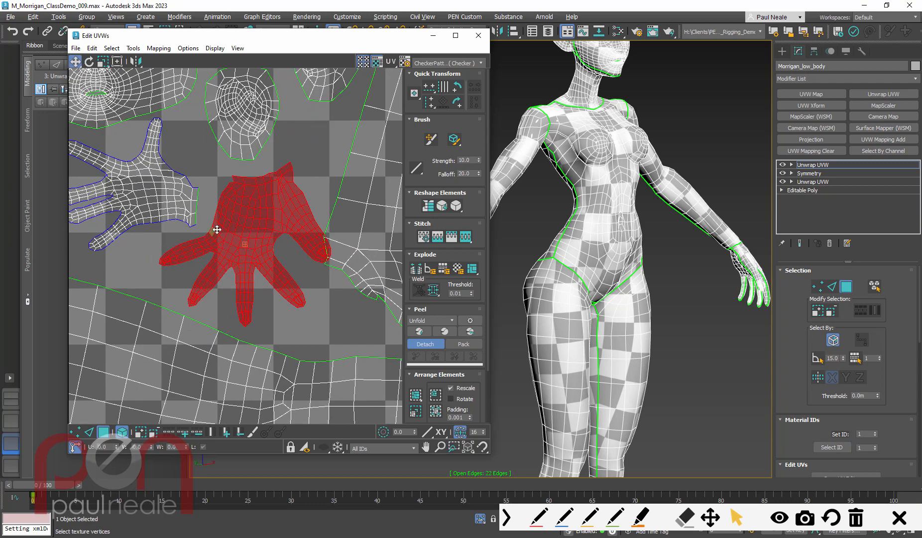
left_click_drag(162, 199, 175, 207)
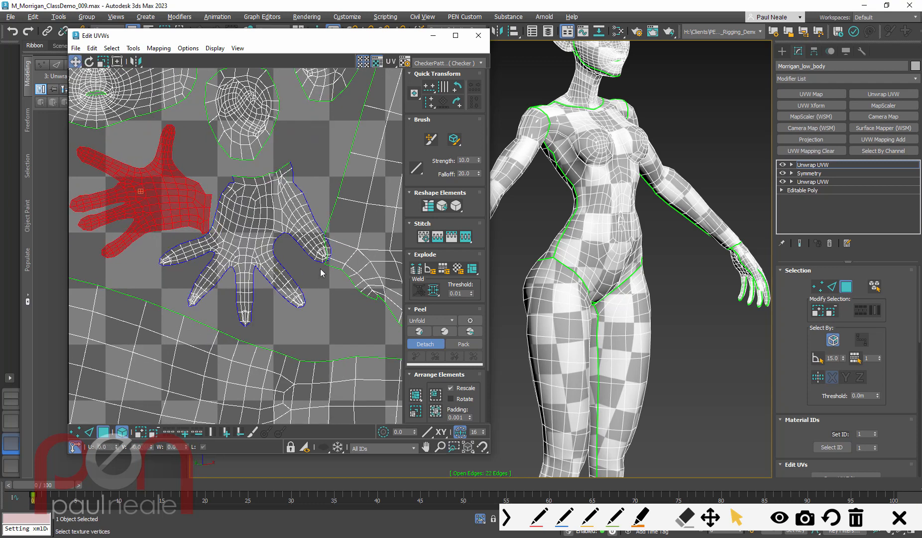
mouse_move(265, 213)
left_mouse_down()
mouse_move(255, 232)
mouse_move(257, 224)
mouse_move(265, 231)
left_mouse_up()
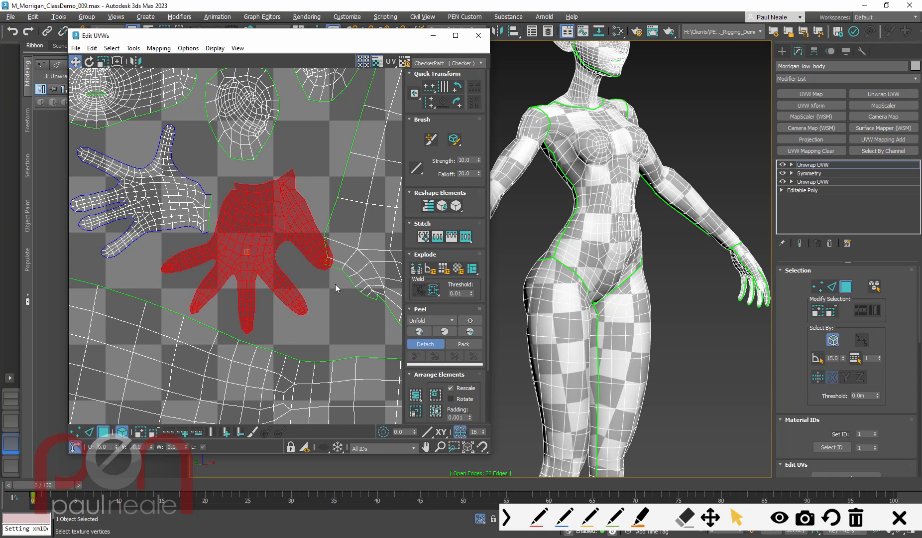
Step: Set the peel method to LSCM and start Peel Mode on the fingers-down hand shell below the face shells
scroll(310, 274, "up", 1)
middle_click_drag(325, 293, 298, 262)
scroll(289, 277, "down", 1)
scroll(292, 284, "up", 2)
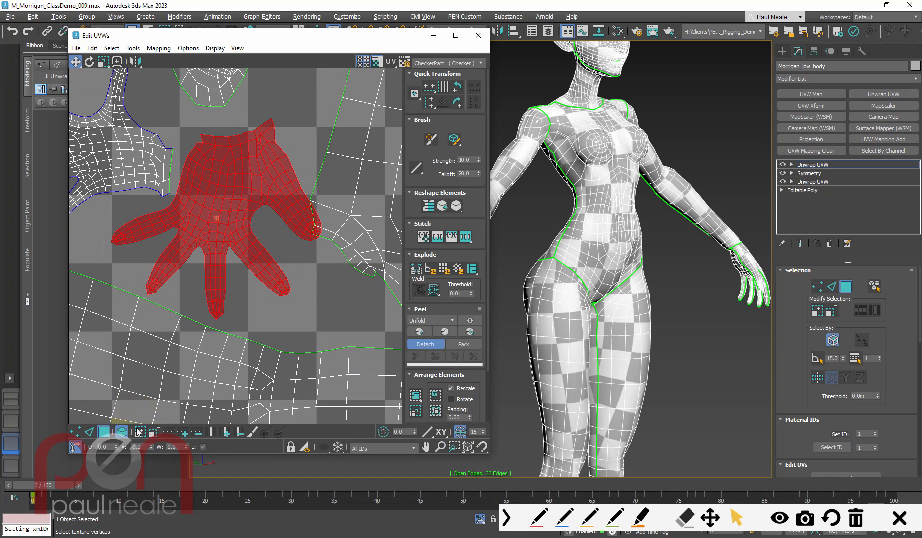
left_click(432, 320)
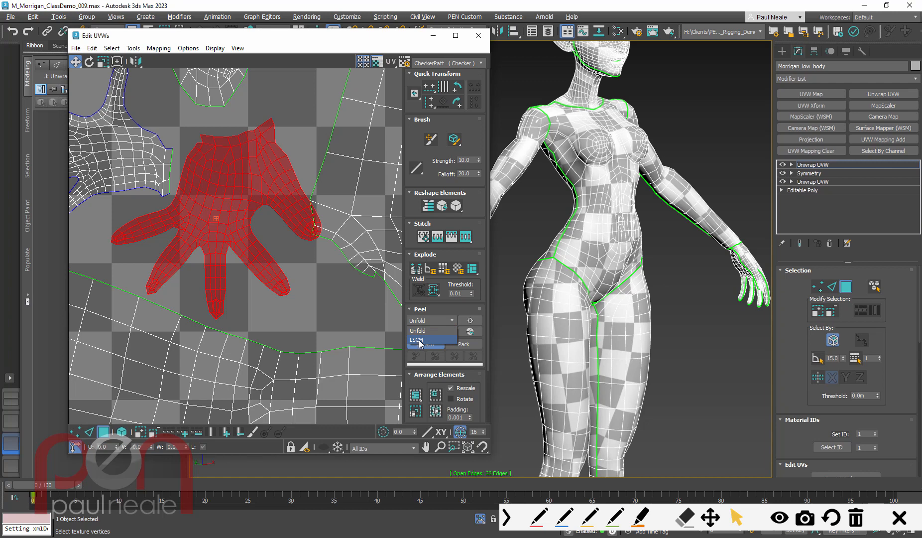
left_click(420, 340)
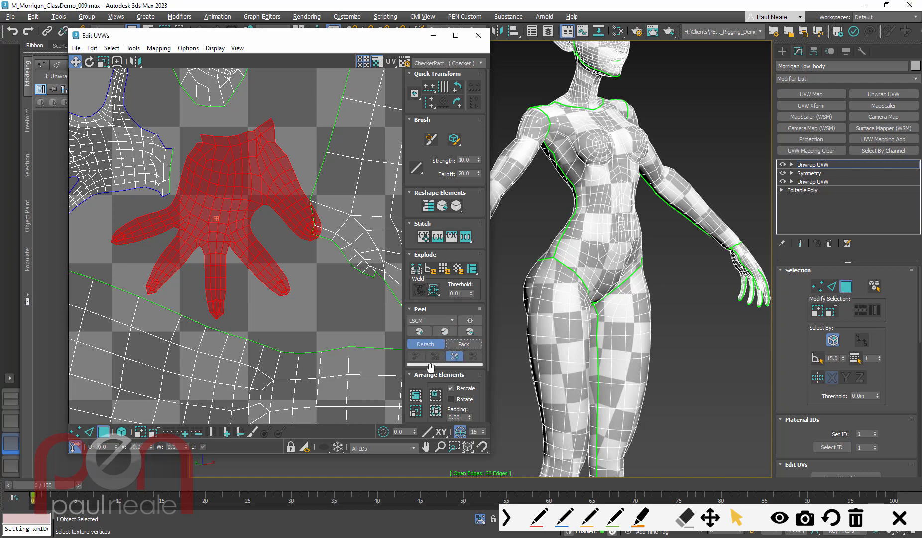
left_click(445, 331)
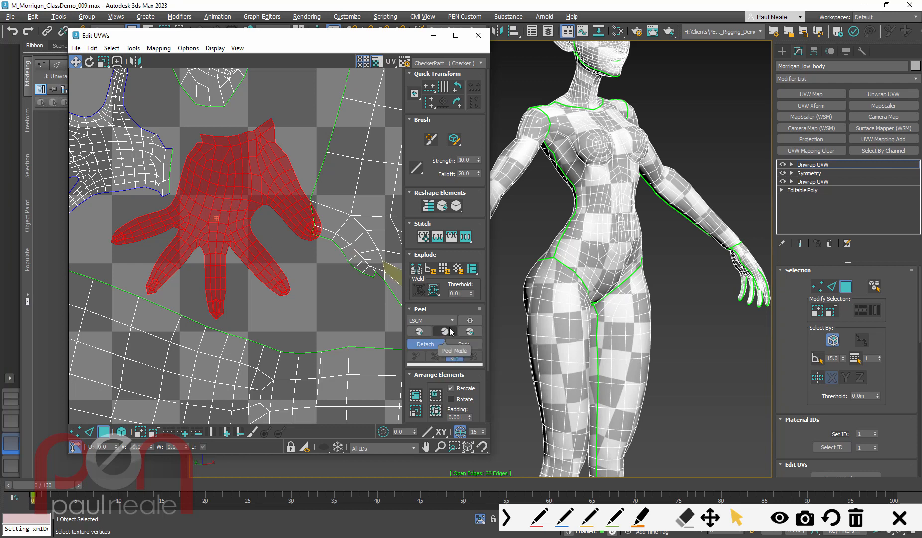
left_click(445, 332)
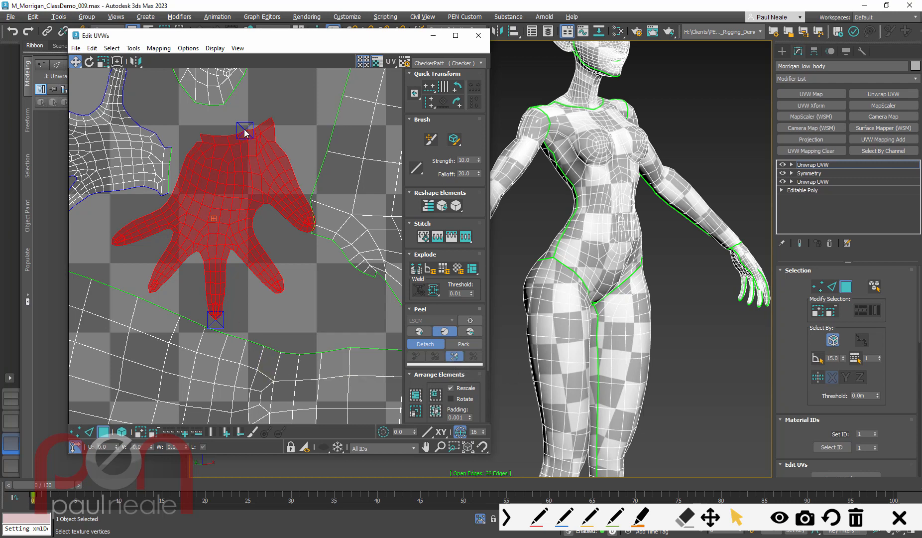
Step: Pin the wrist and middle fingertip vertices of the fingers-down hand, and pull its thumb and other fingertips closer together
middle_click_drag(245, 133, 249, 137)
left_click(75, 432)
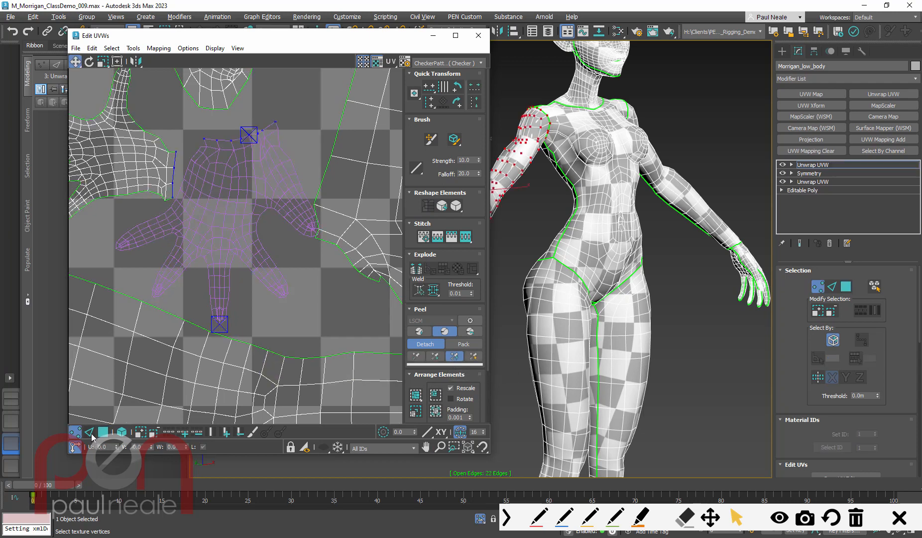
mouse_move(248, 134)
left_mouse_down()
mouse_move(243, 140)
mouse_move(248, 134)
left_mouse_up()
mouse_move(219, 325)
left_mouse_down()
mouse_move(216, 314)
mouse_move(219, 323)
left_mouse_up()
left_click_drag(114, 248, 140, 271)
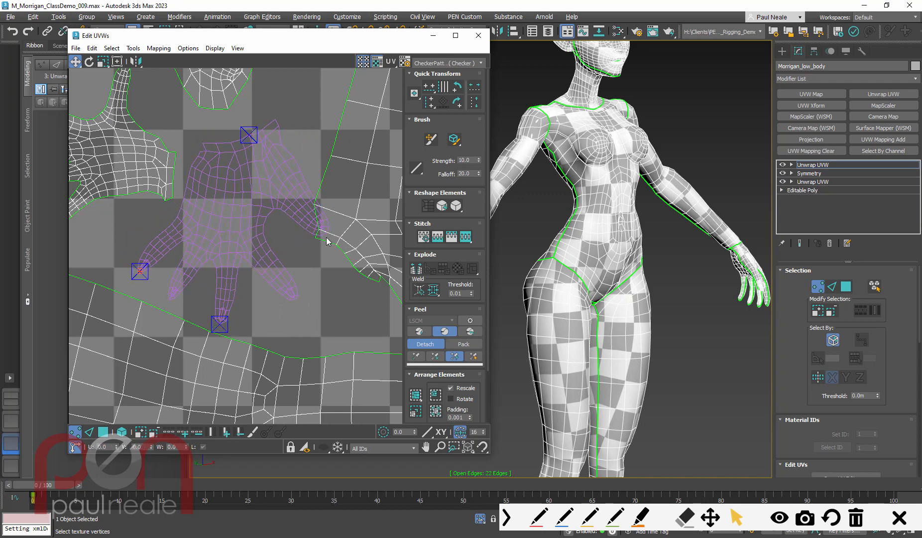
left_click_drag(327, 233, 296, 250)
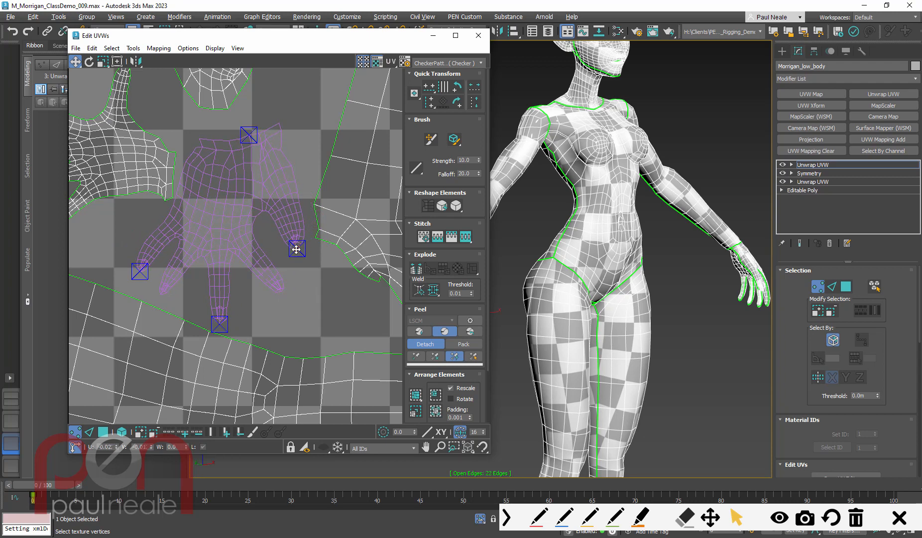
left_click_drag(162, 294, 178, 306)
left_click_drag(289, 293, 262, 307)
left_click_drag(297, 249, 290, 256)
left_click_drag(139, 271, 138, 277)
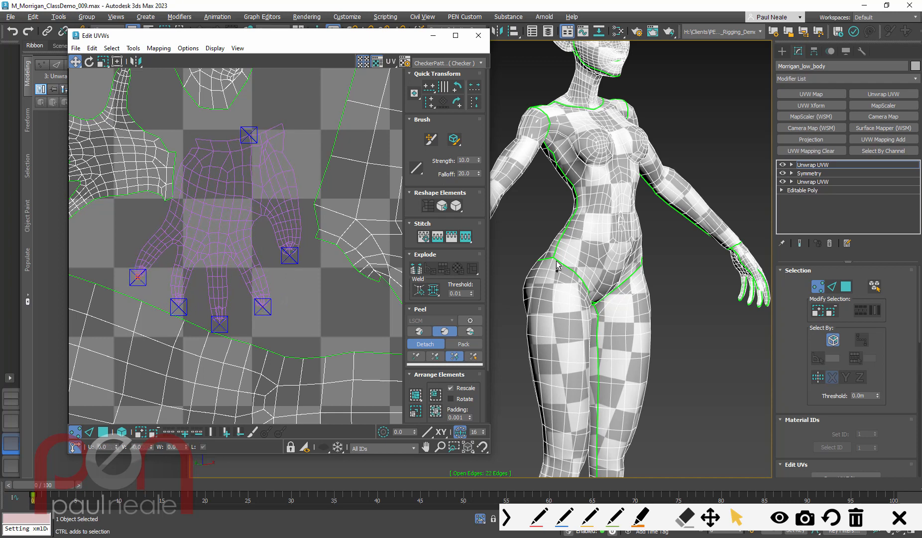
Step: Examine the character's hand on the model and compare it with the other hand shells in the UV layout
middle_click_drag(559, 266, 695, 264, "alt")
scroll(585, 273, "up", 4)
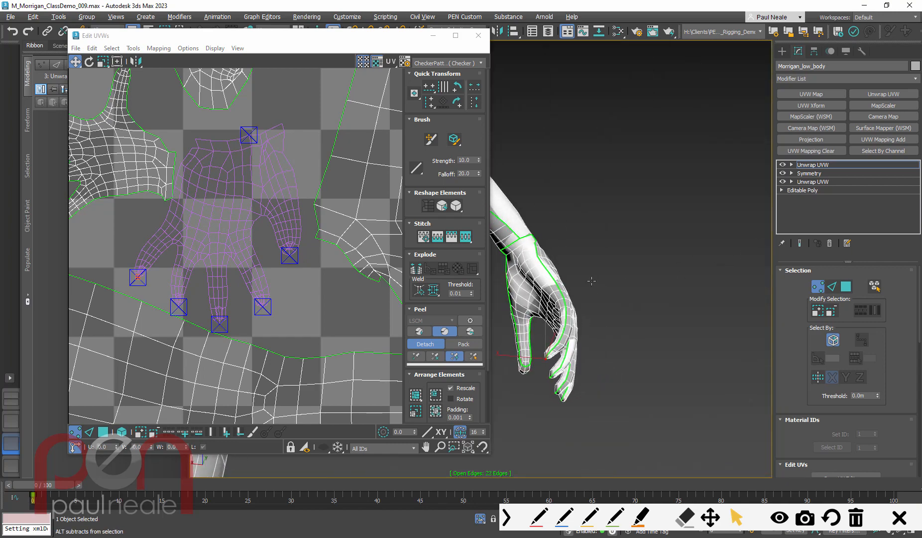
middle_click_drag(591, 280, 486, 303, "alt")
scroll(255, 253, "down", 3)
scroll(265, 174, "up", 5)
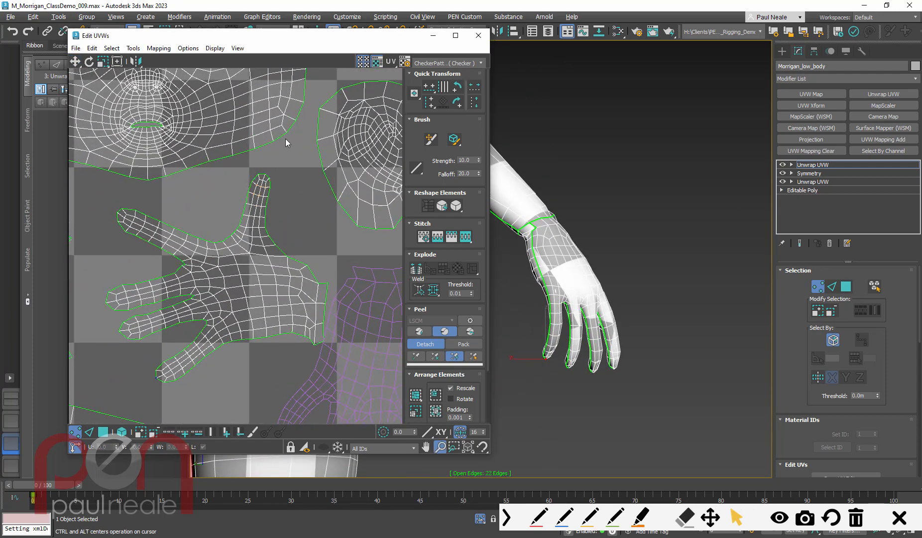
left_click(265, 175)
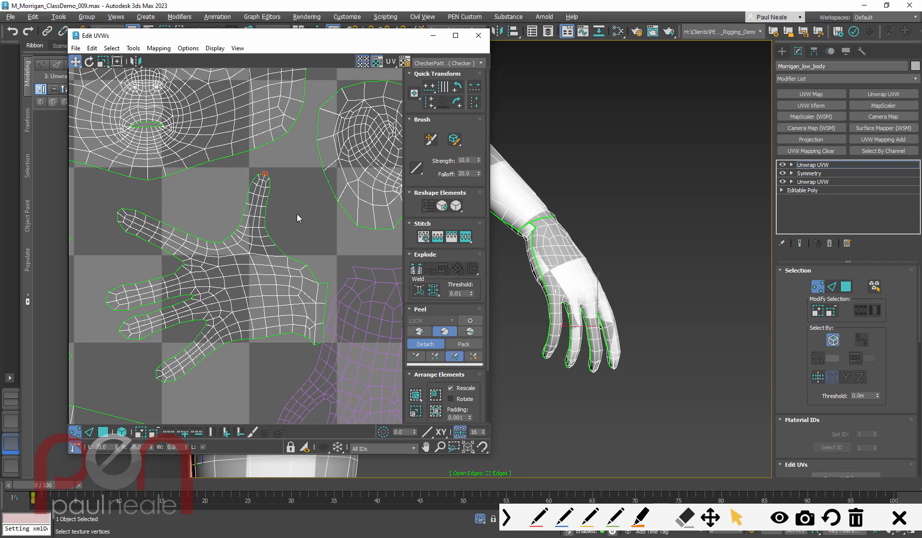
middle_click_drag(297, 216, 288, 200)
scroll(300, 234, "down", 3)
middle_click_drag(324, 266, 274, 219)
scroll(298, 259, "down", 4)
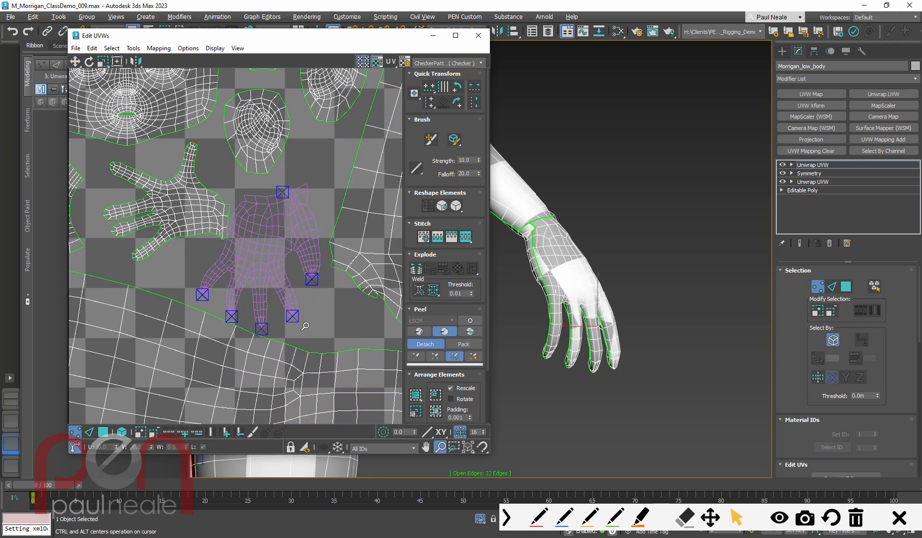
middle_click_drag(364, 285, 319, 356)
middle_click_drag(344, 349, 360, 257)
mouse_move(353, 295)
middle_mouse_down("ctrl+alt")
mouse_move(336, 369)
mouse_move(362, 295)
mouse_move(347, 280)
middle_mouse_up("ctrl+alt")
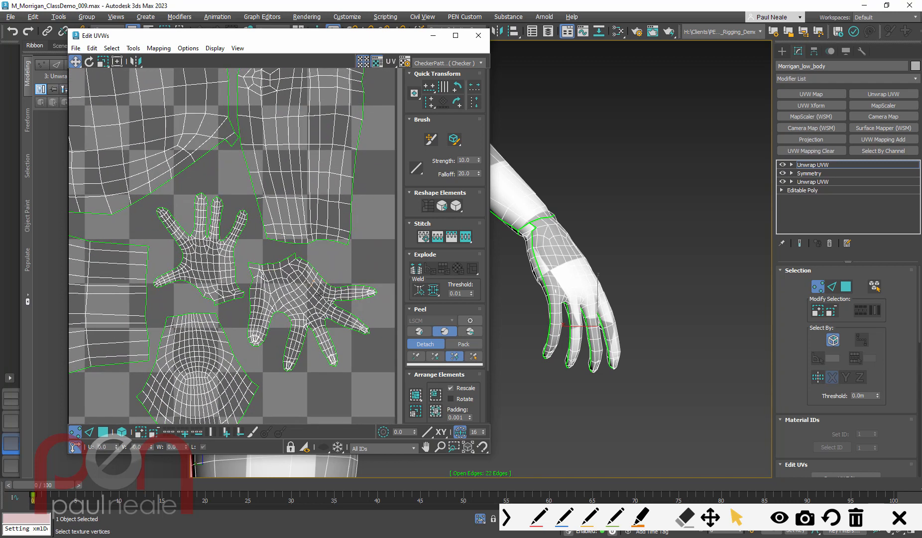
middle_click_drag(307, 302, 323, 285)
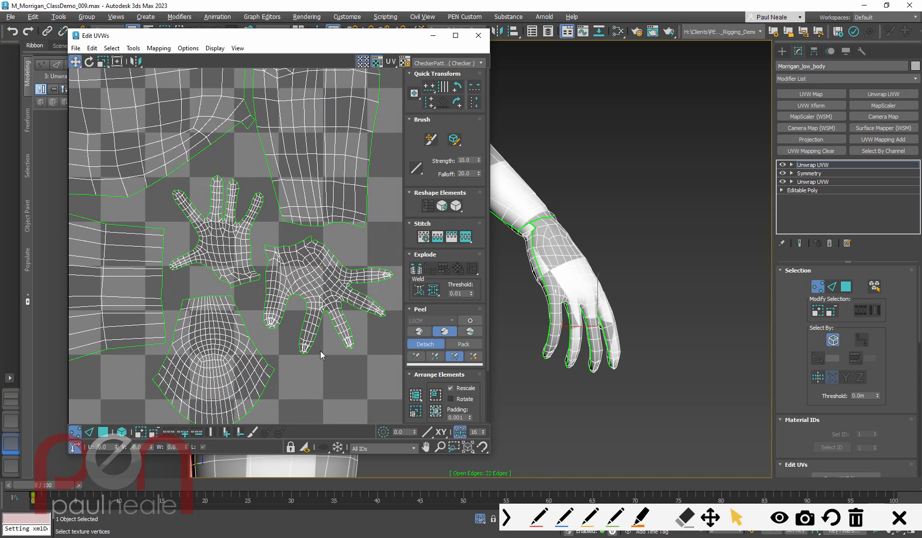
Step: Leave Peel Mode, select the sideways hand shell in the tile corner by element, and rotate it so its fingers point down
left_click(444, 331)
left_click(440, 329)
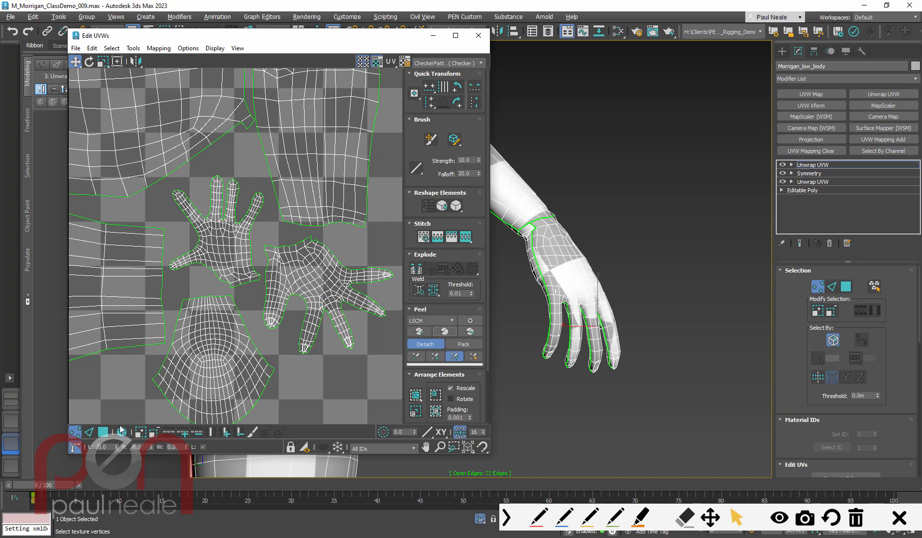
left_click(101, 434)
left_click(122, 432)
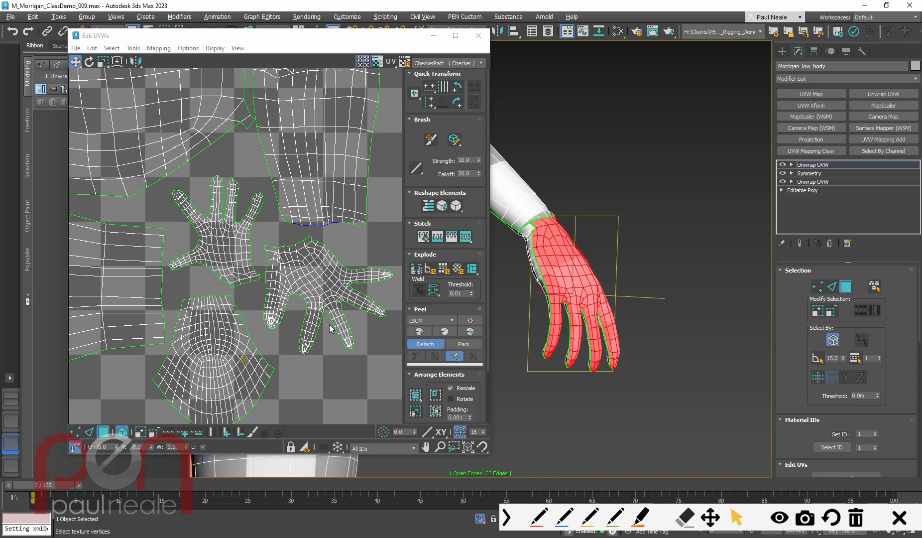
left_click(333, 296)
key("e")
left_click_drag(332, 294, 323, 286)
key("w")
scroll(268, 279, "up", 6)
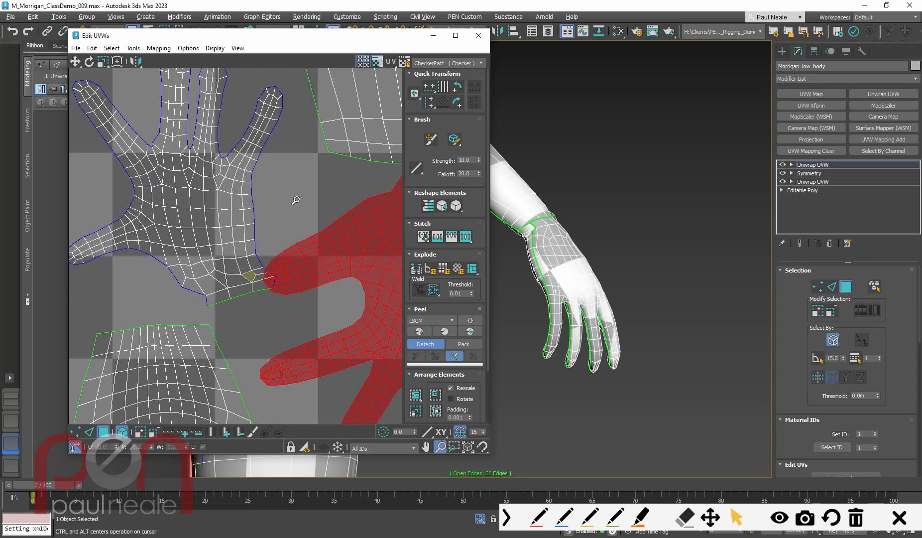
Step: Start Peel Mode on the rotated corner hand shell and switch to single-vertex selection with element selection off
left_click(444, 334)
middle_click_drag(289, 259, 269, 182, "ctrl+alt")
middle_click_drag(265, 249, 256, 266)
key("1")
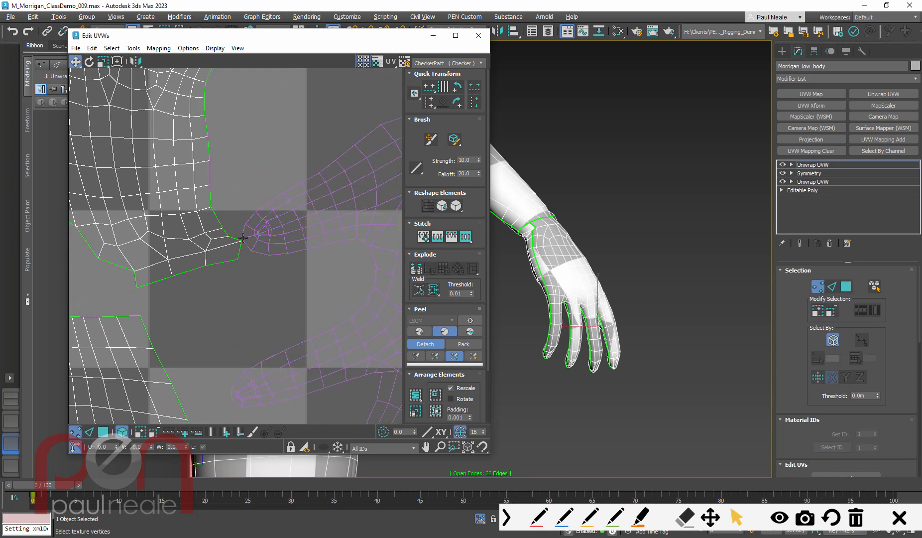
left_click(125, 434)
left_click(209, 326)
Step: Pull the tip vertex of the corner hand's nearest finger down, clear of the neighbouring hand's wrist
left_click_drag(242, 240, 248, 269)
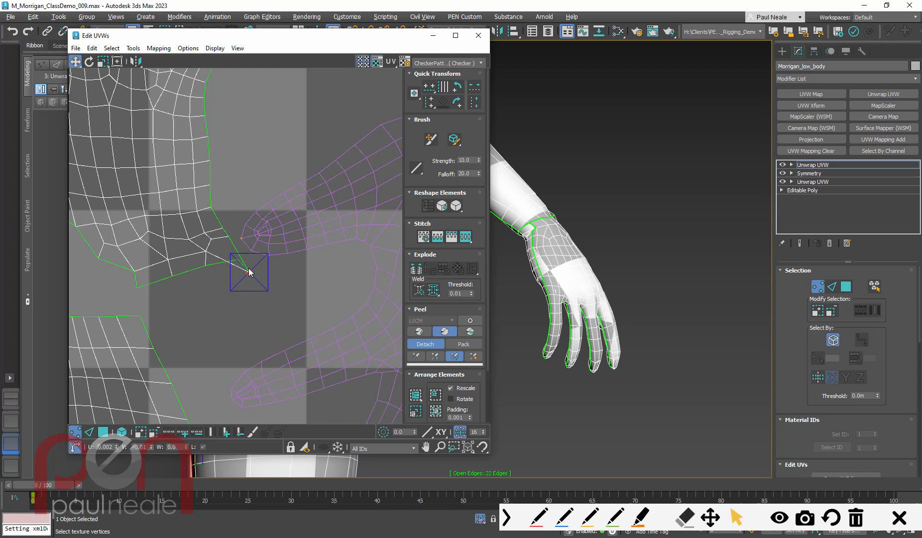
left_click(295, 285)
scroll(236, 234, "up", 3)
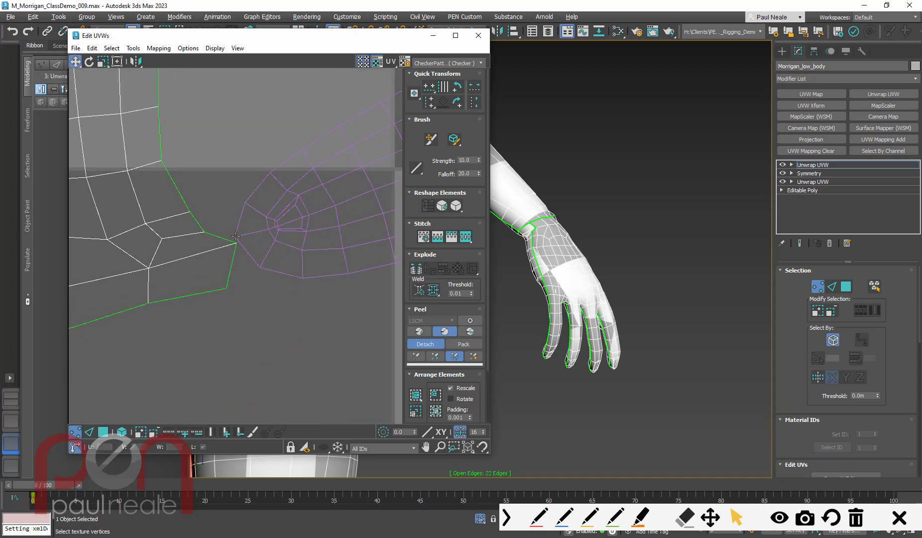
left_click(236, 236)
left_click_drag(235, 236, 252, 344)
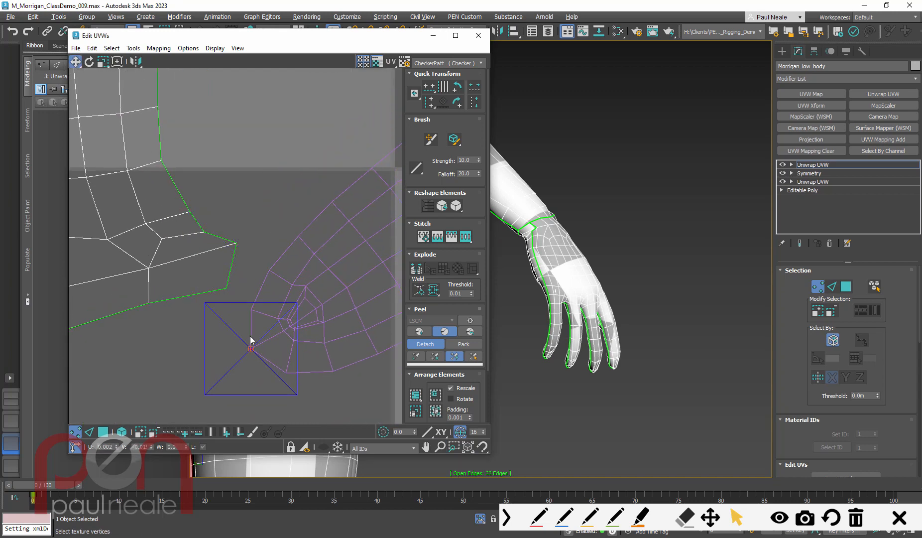
scroll(239, 315, "down", 3)
middle_click_drag(319, 344, 261, 284)
scroll(226, 283, "down", 2)
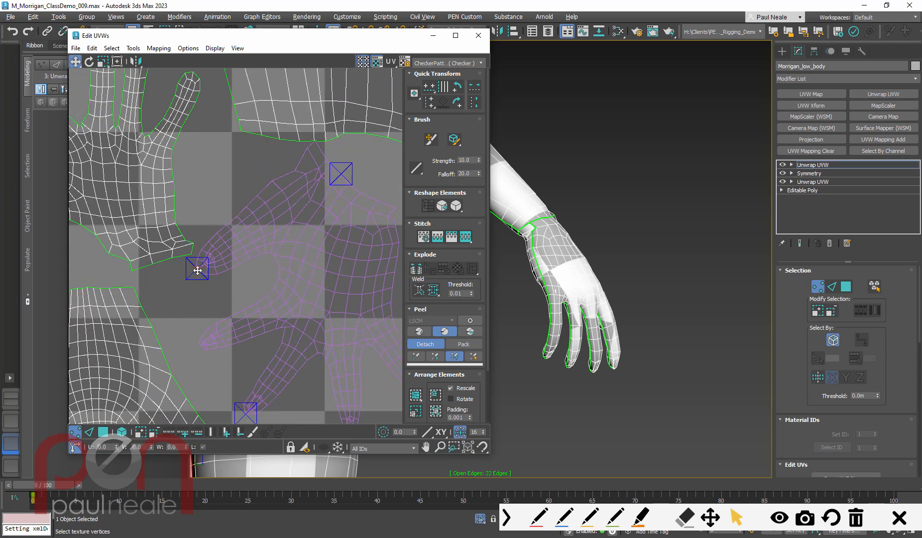
left_click_drag(198, 270, 202, 276)
Step: Pull the tip vertex of the corner hand's outermost finger down and inward, closer to the neighbouring finger
scroll(309, 334, "down", 3)
middle_click_drag(348, 341, 303, 287)
scroll(347, 304, "up", 4)
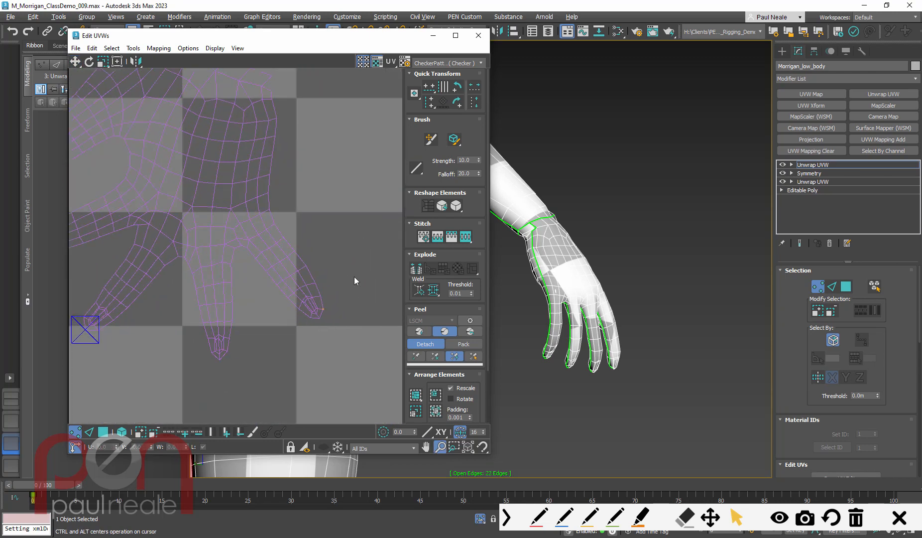
left_click_drag(322, 309, 258, 338)
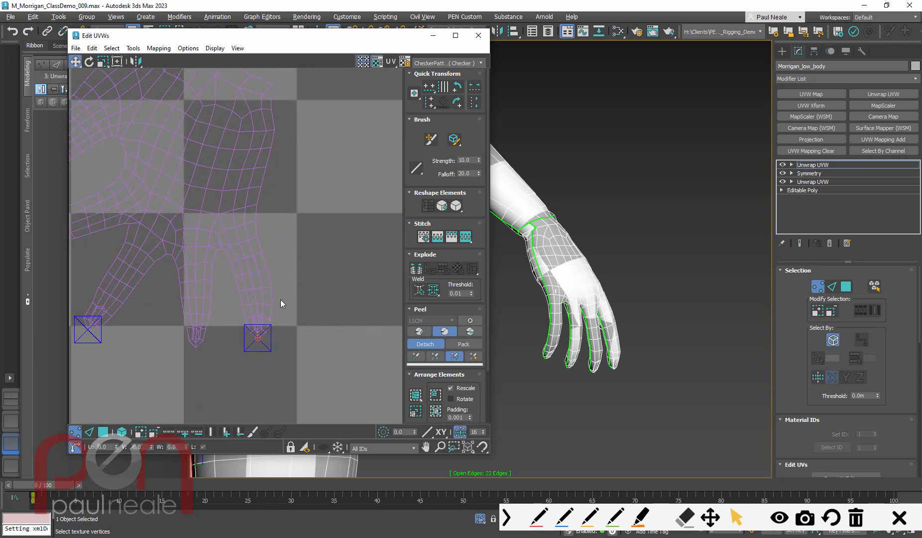
Step: Pull the corner hand's topmost wrist vertex down, clear of the arm shell's lower edge
scroll(281, 304, "down", 6)
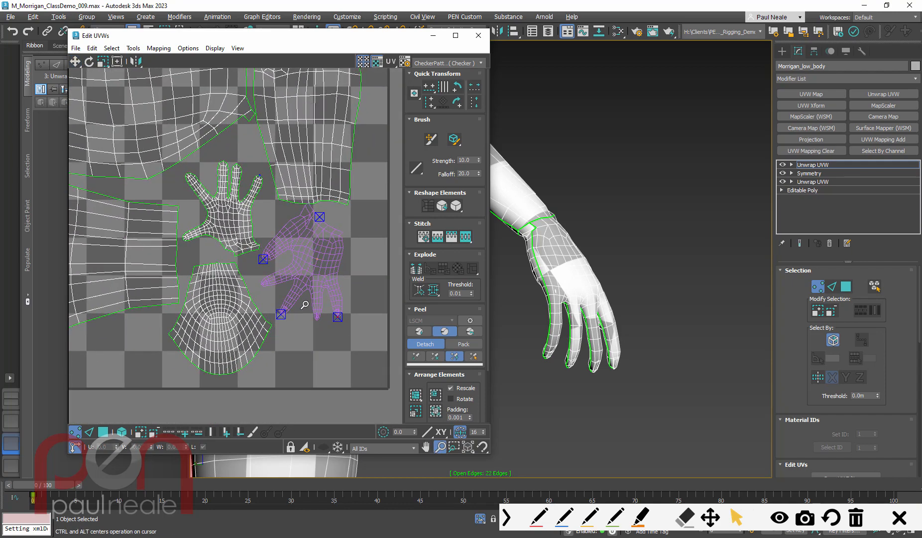
middle_click_drag(305, 305, 311, 297, "ctrl+alt")
scroll(303, 198, "up", 8)
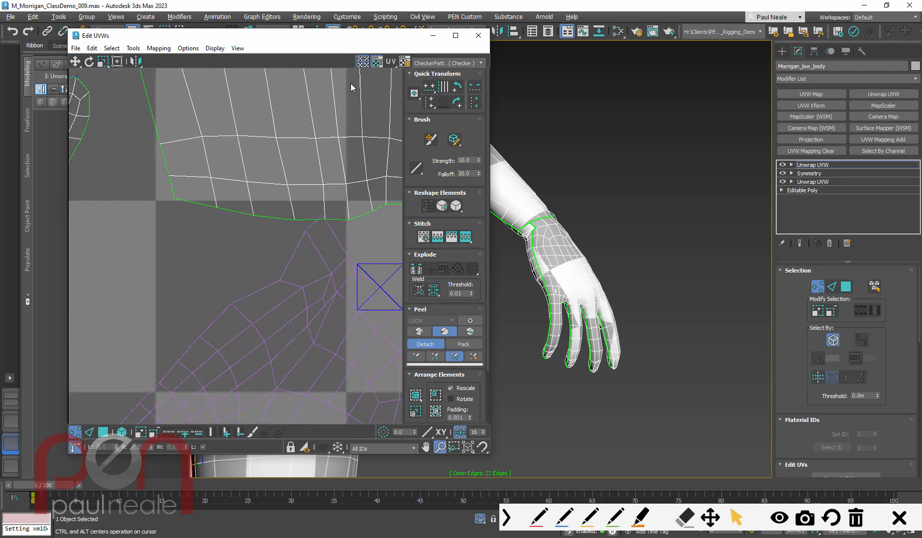
left_click_drag(320, 215, 312, 234)
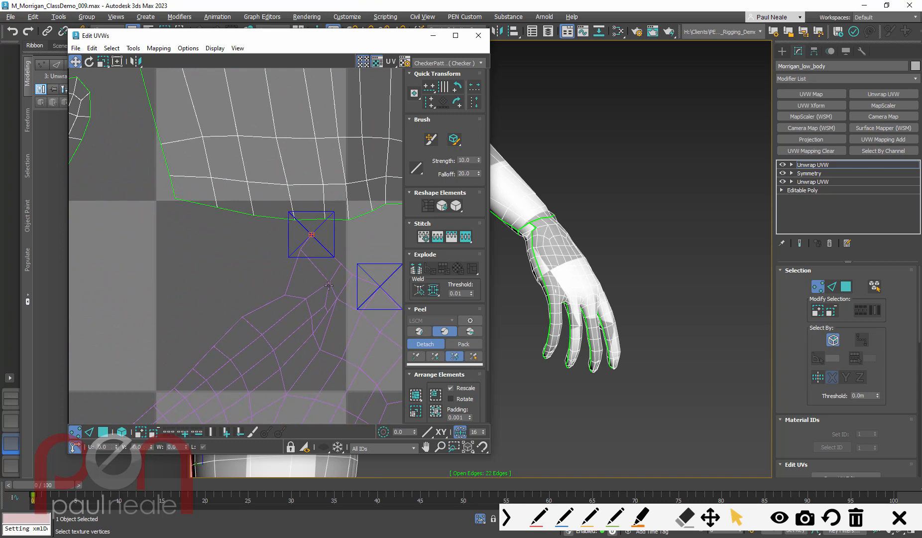
Step: Move the corner hand's other pinned wrist vertex outward to widen the wrist edge
middle_click_drag(326, 300, 220, 216)
middle_click_drag(220, 216, 224, 256, "ctrl+alt")
left_click(258, 205)
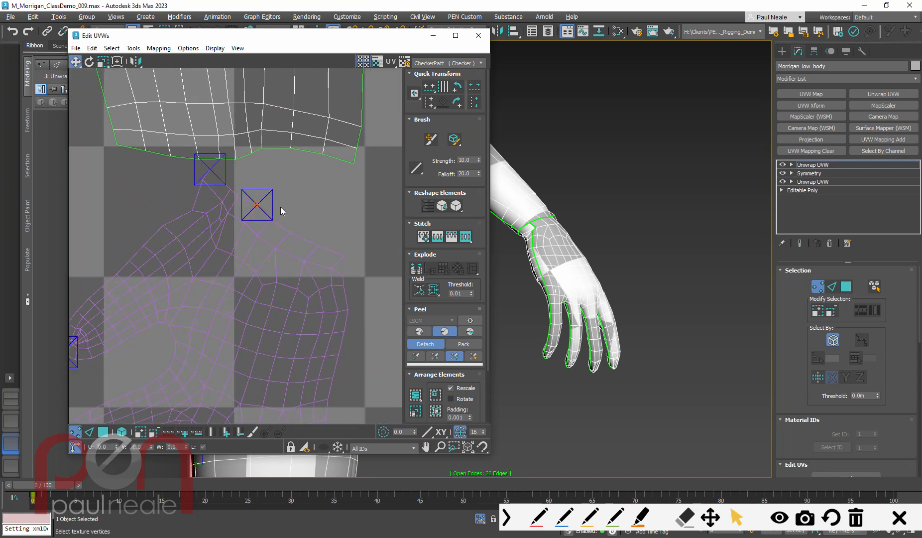
left_click(435, 358)
left_click_drag(345, 255, 347, 250)
middle_click_drag(321, 315, 344, 348, "ctrl+alt")
middle_click_drag(344, 348, 346, 300)
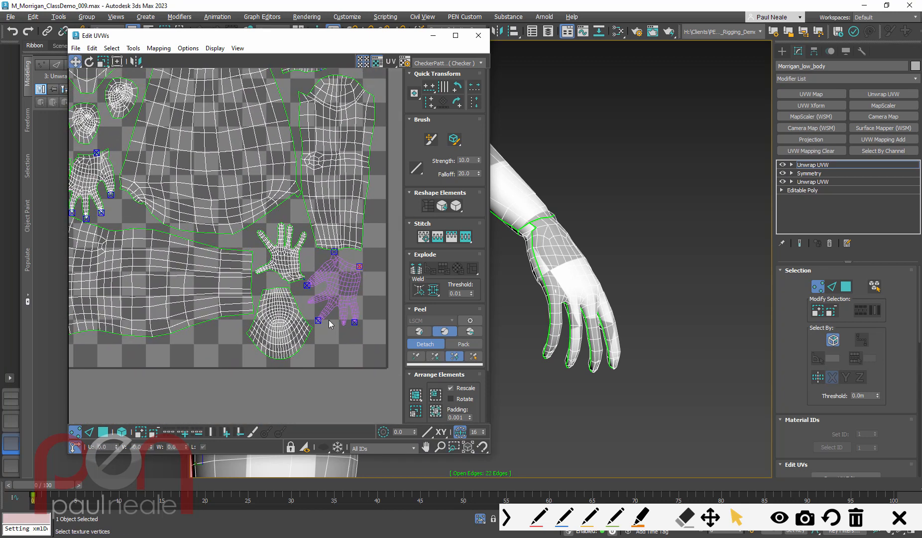
Step: Review the whole UV layout for shell spacing and overlaps within the tile
middle_click_drag(337, 332, 318, 385, "ctrl+alt")
middle_click_drag(340, 334, 348, 339)
scroll(167, 329, "up", 3)
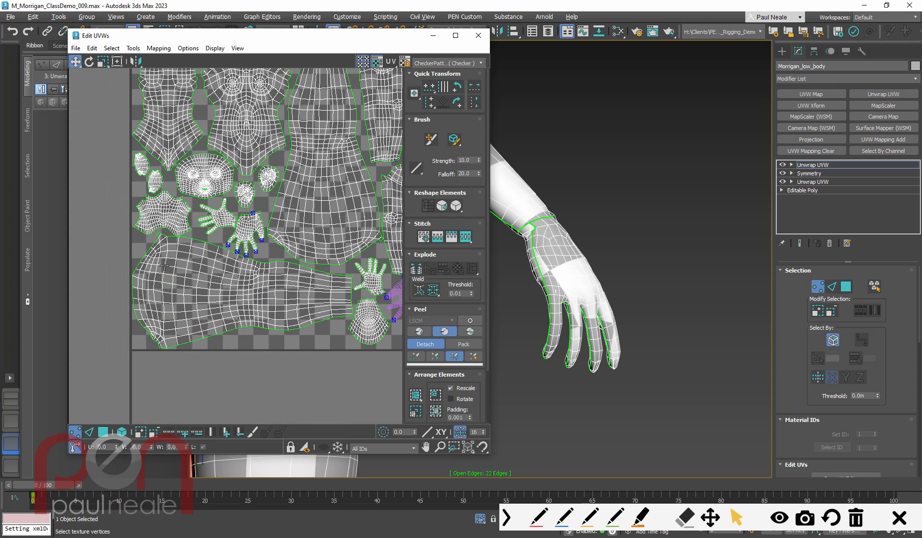
middle_click_drag(272, 311, 195, 310)
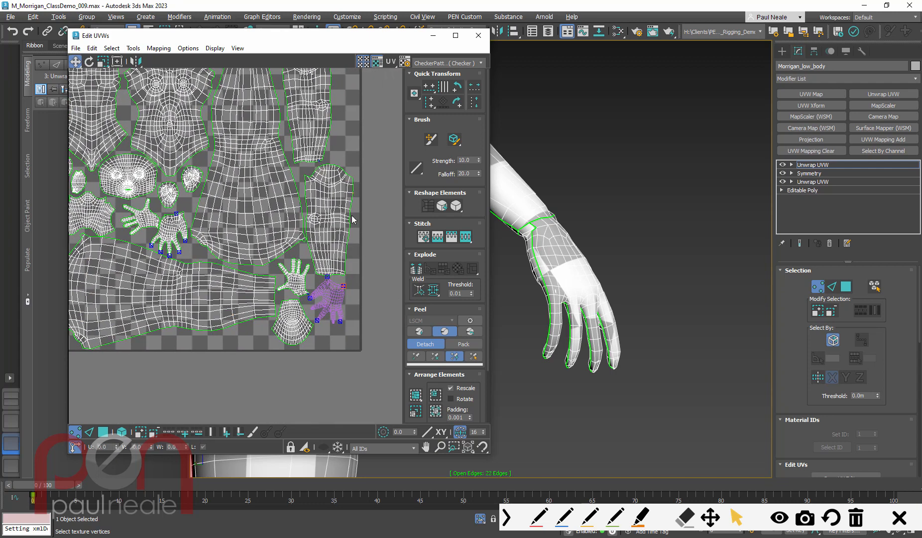
middle_click_drag(351, 220, 347, 257)
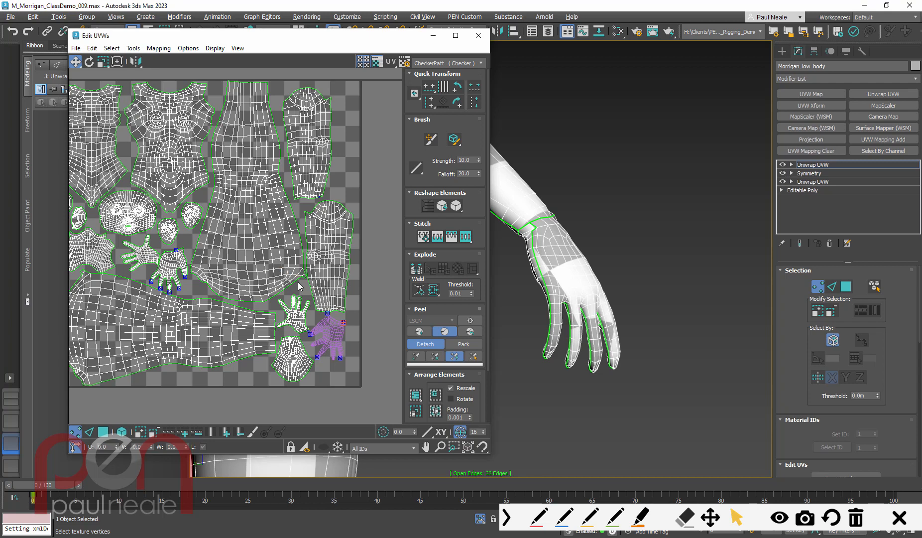
scroll(298, 285, "down", 2)
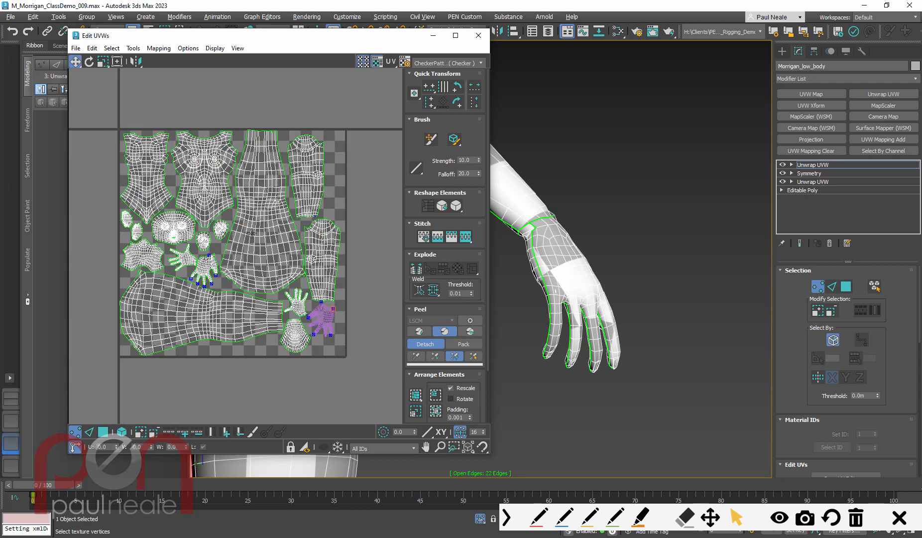
middle_click_drag(205, 256, 210, 269)
Step: Select the polygons of all shells, leave Peel Mode, and stretch the layout with Freeform to fill tile U1V-1
left_click(102, 428)
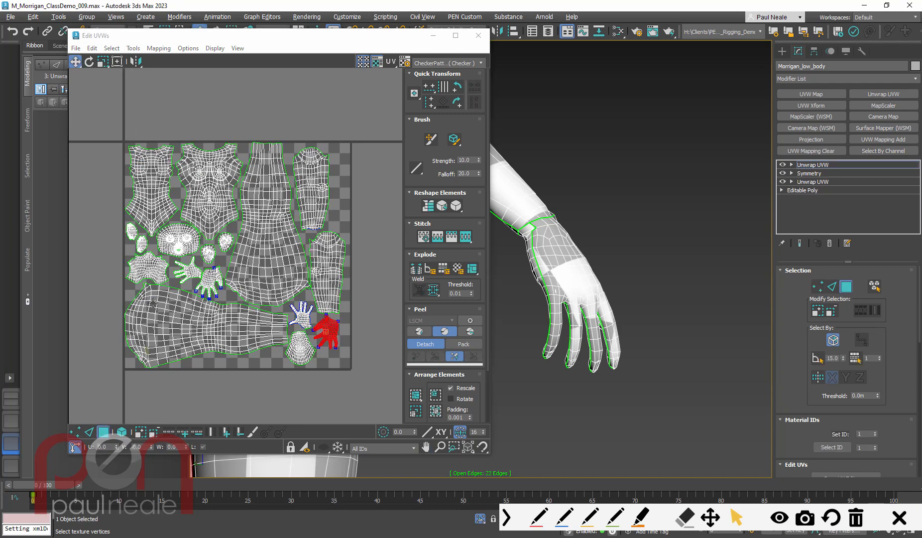
left_click_drag(120, 133, 377, 399)
scroll(377, 399, "down", 1)
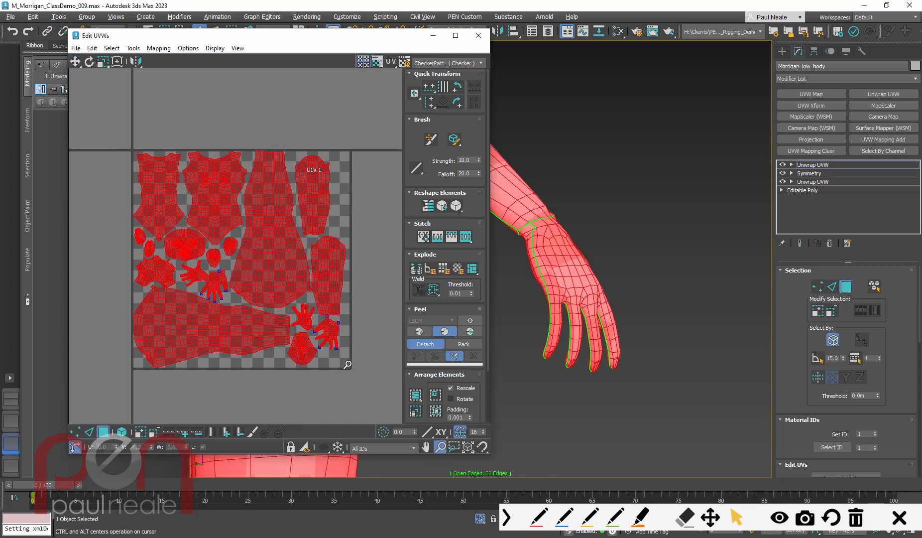
left_click(442, 331)
left_click(117, 61)
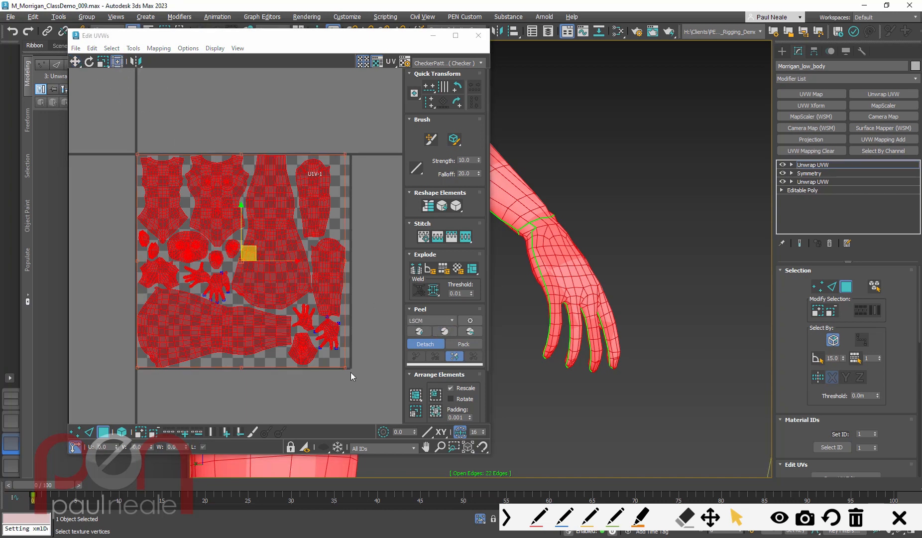
left_click_drag(346, 367, 347, 367)
Step: Move the entire UV layout diagonally from tile U1V-1 into tile U2V1
scroll(346, 366, "down", 5)
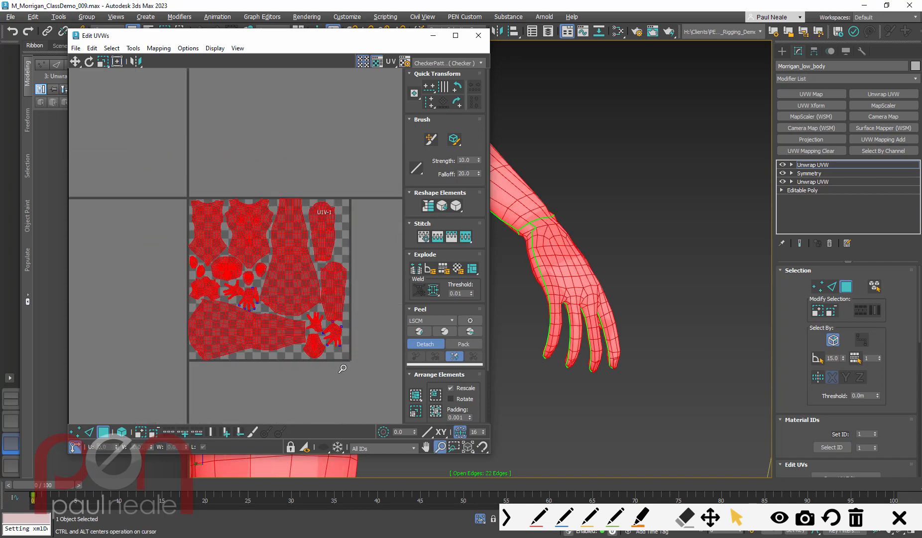
middle_click_drag(345, 347, 250, 379)
scroll(265, 352, "down", 3)
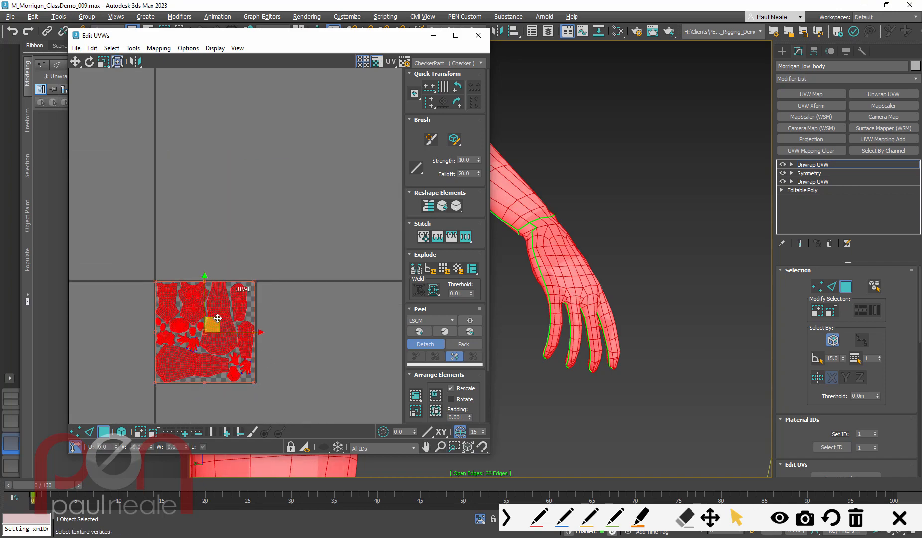
left_click_drag(217, 318, 320, 218)
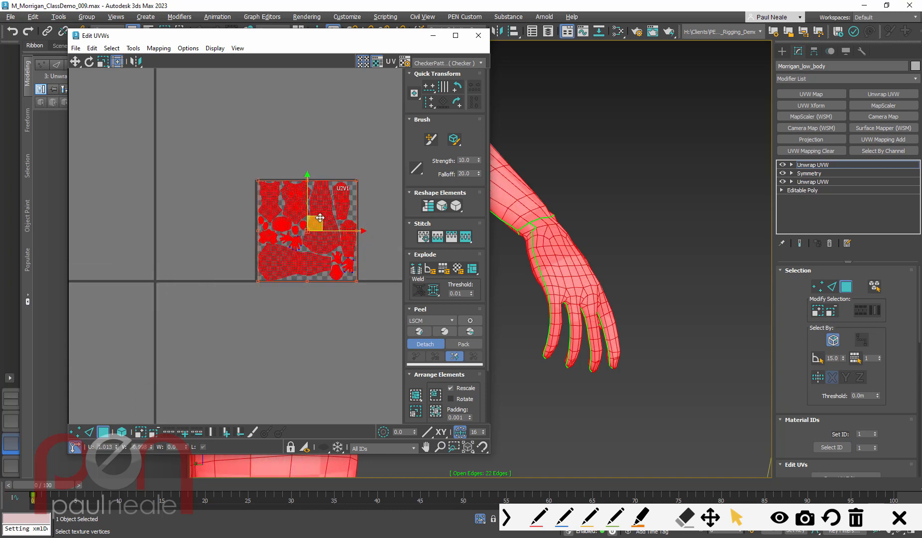
Step: Examine how the layout fits inside tile U2V1 and clear the shell selection
scroll(328, 283, "up", 3)
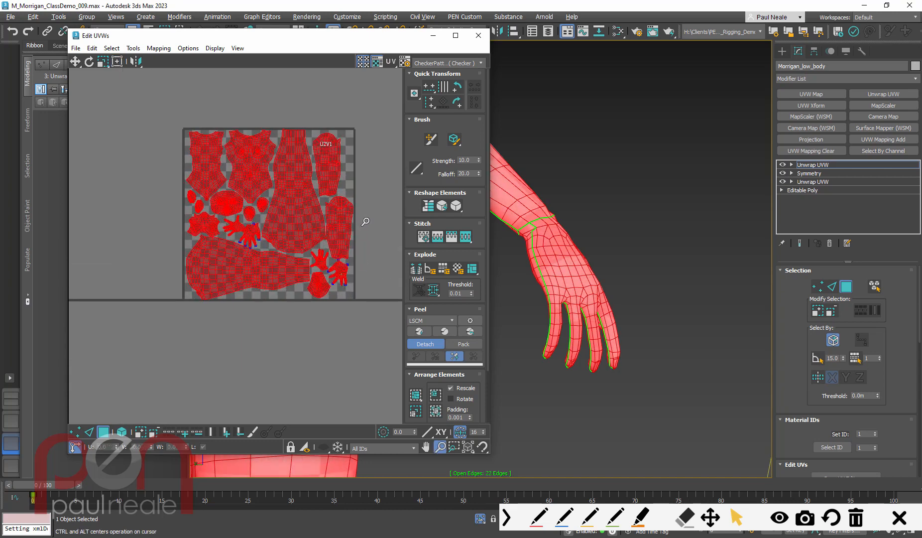
scroll(325, 370, "down", 2)
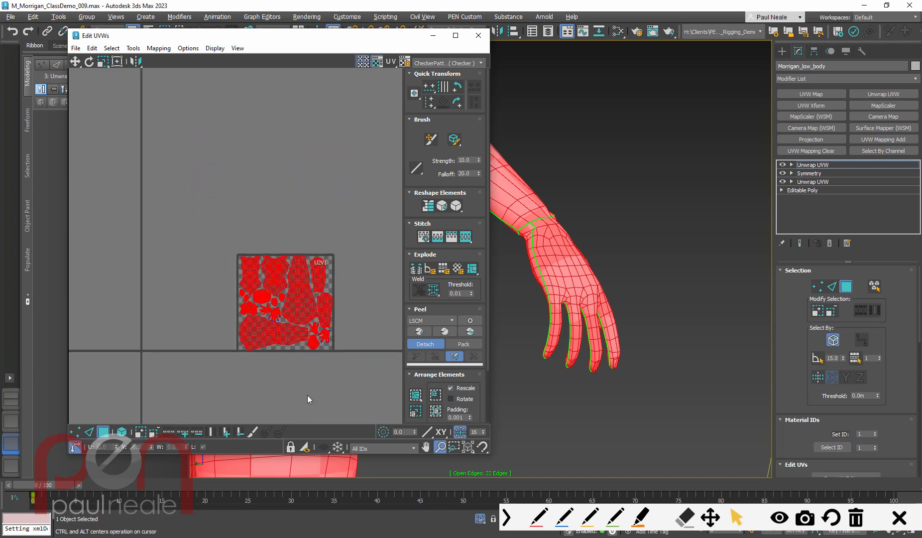
middle_click_drag(307, 395, 334, 368)
scroll(345, 331, "up", 2)
middle_click_drag(346, 331, 368, 349)
scroll(368, 349, "down", 1)
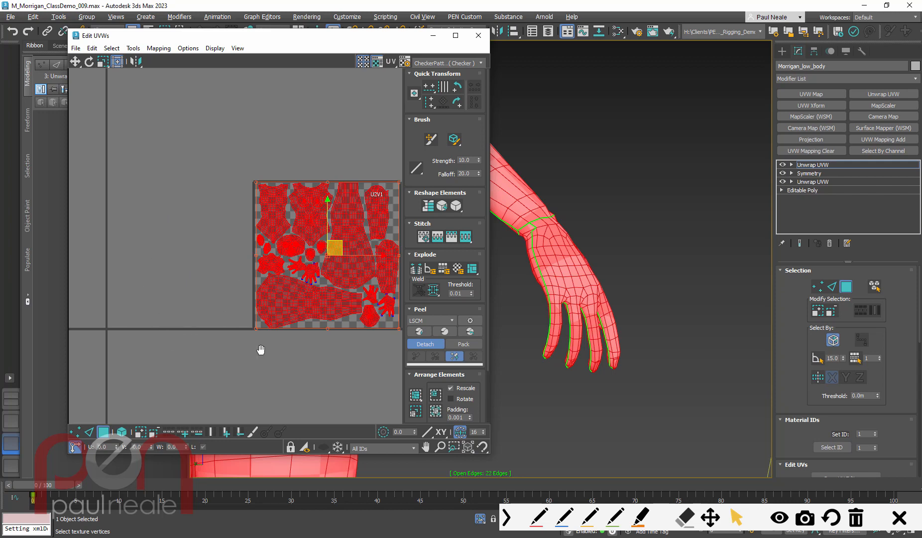
middle_click_drag(261, 350, 234, 333)
middle_click_drag(326, 314, 324, 298, "ctrl+alt")
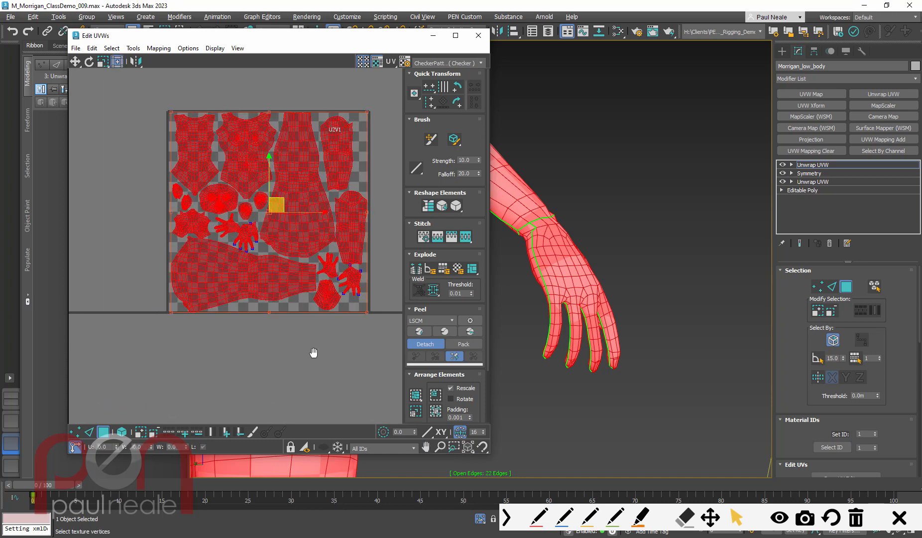
middle_click_drag(313, 352, 296, 371)
left_click(371, 383)
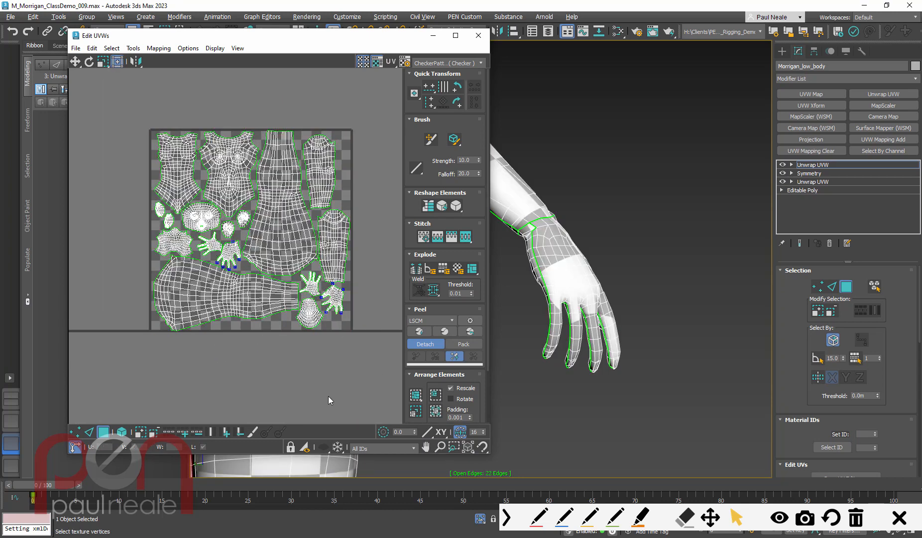
Step: Close the UV editor and collapse the character's body to an Editable Poly
left_click(479, 37)
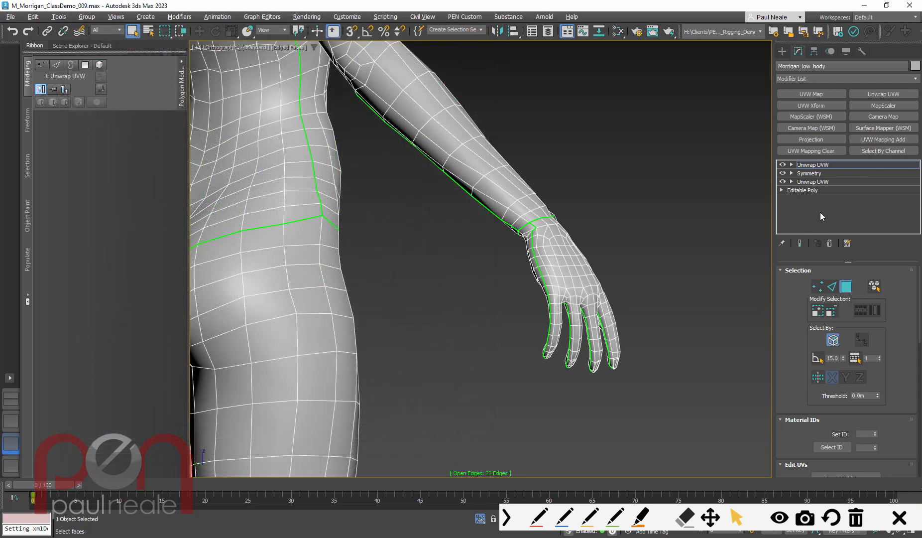
middle_click_drag(562, 278, 449, 278, "alt")
scroll(448, 278, "down", 5)
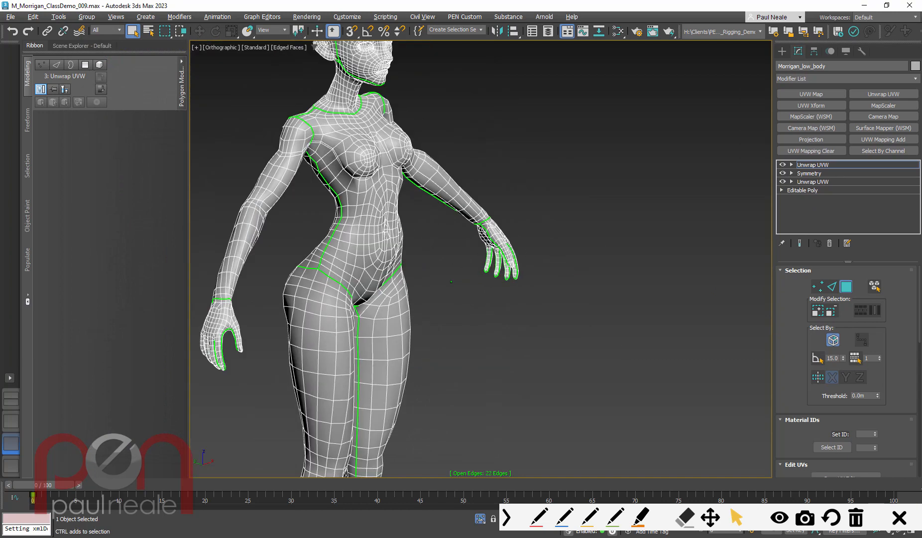
middle_click_drag(481, 325, 515, 303)
scroll(516, 302, "down", 4)
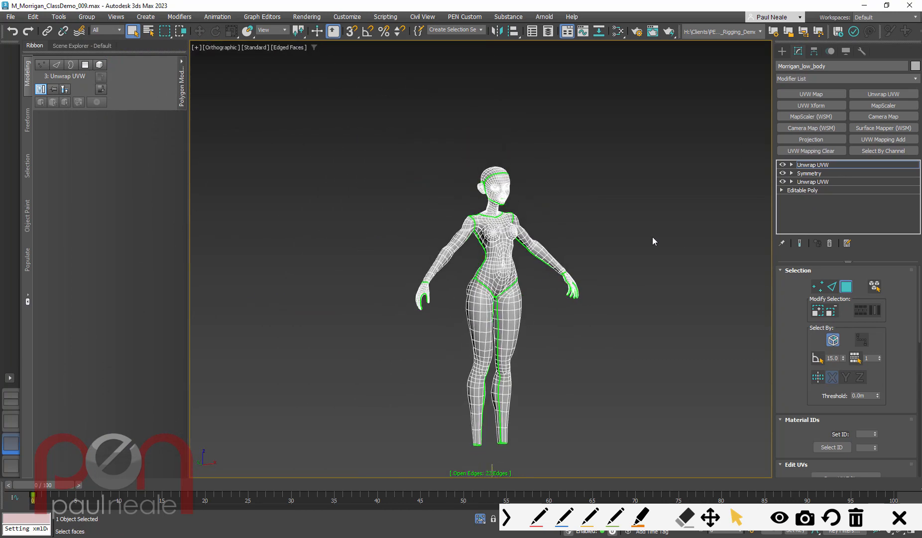
right_click(501, 264)
mouse_move(526, 386)
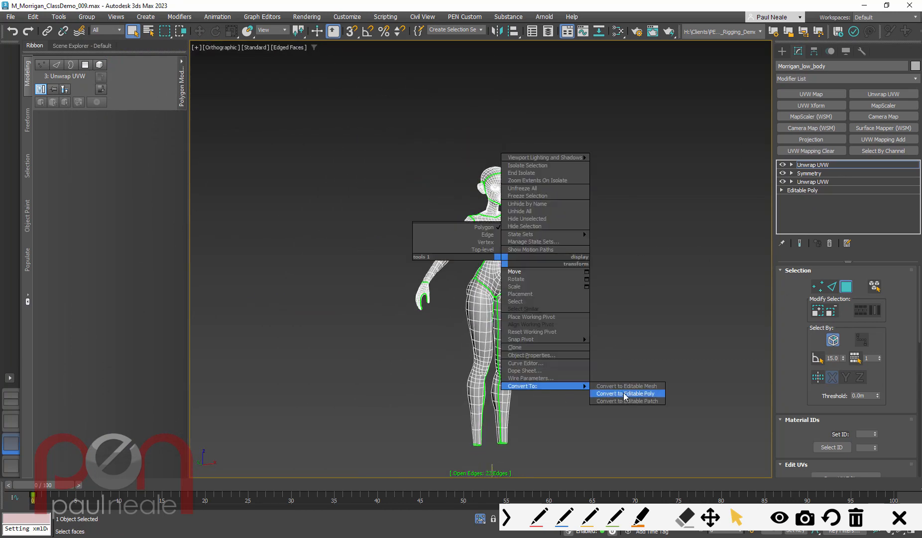
left_click(624, 393)
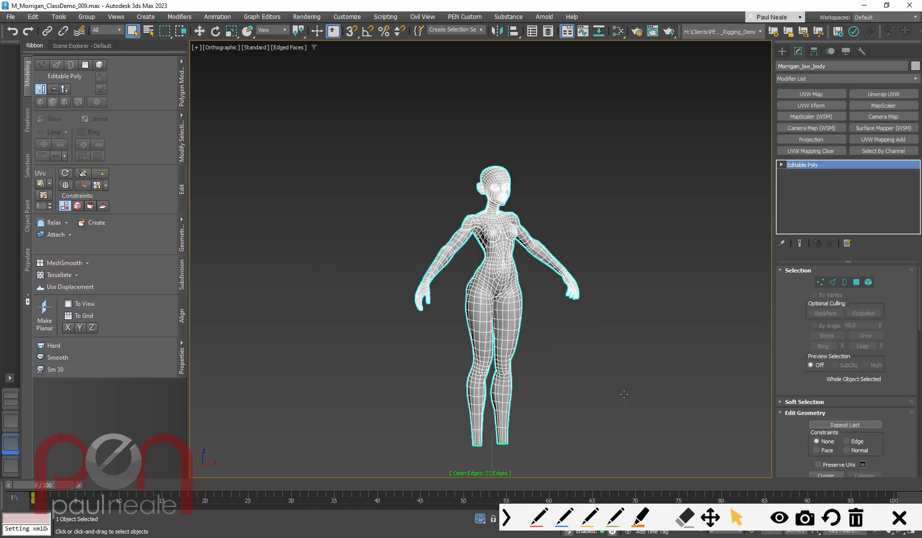
scroll(538, 395, "up", 2)
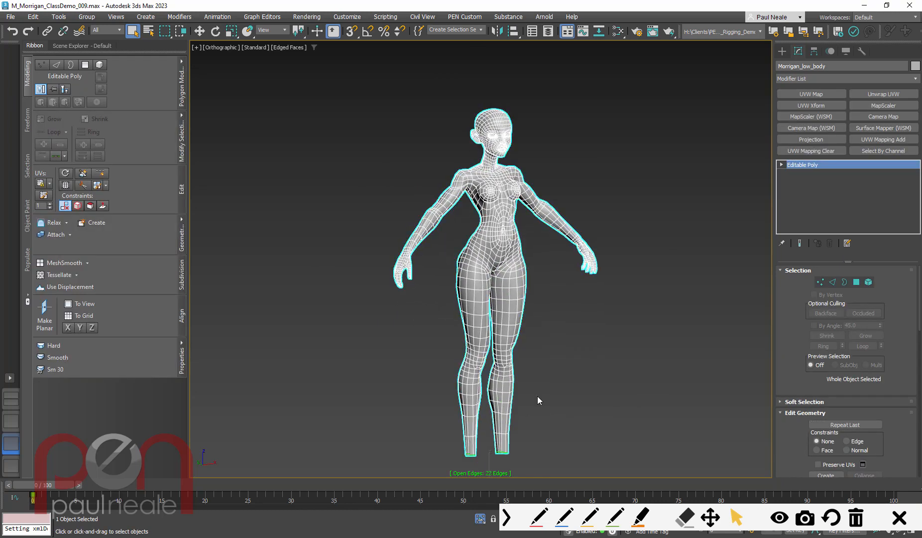